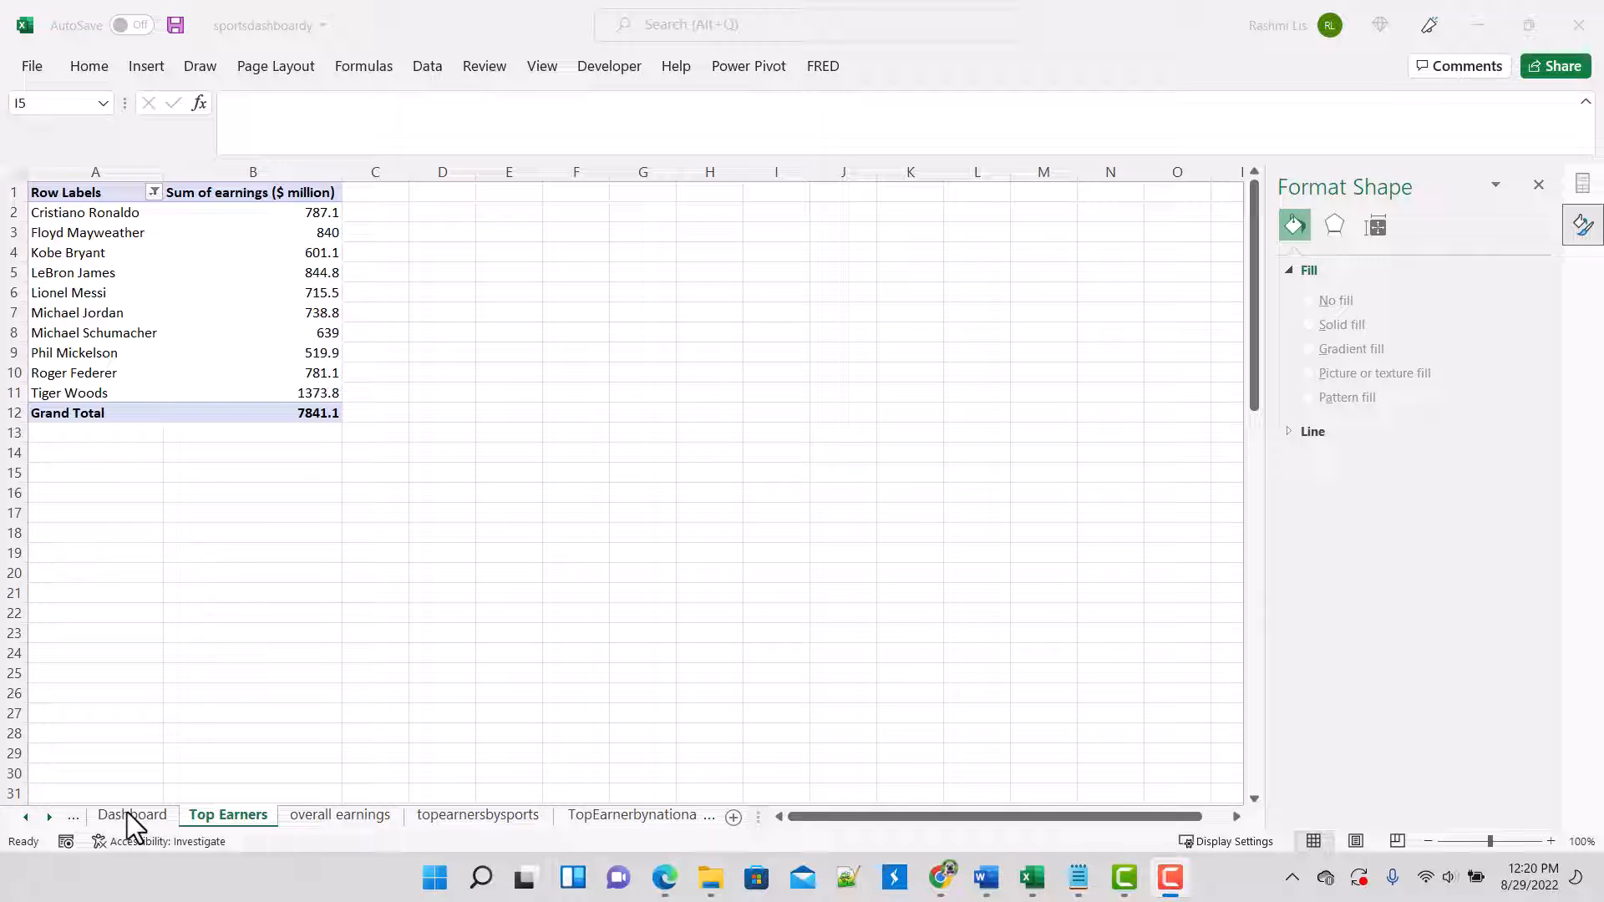
Step: Review the Data, pivot table, Dashboard and Read Me sheets to see the planned charts, ending on the Top Earners sheet
click(421, 338)
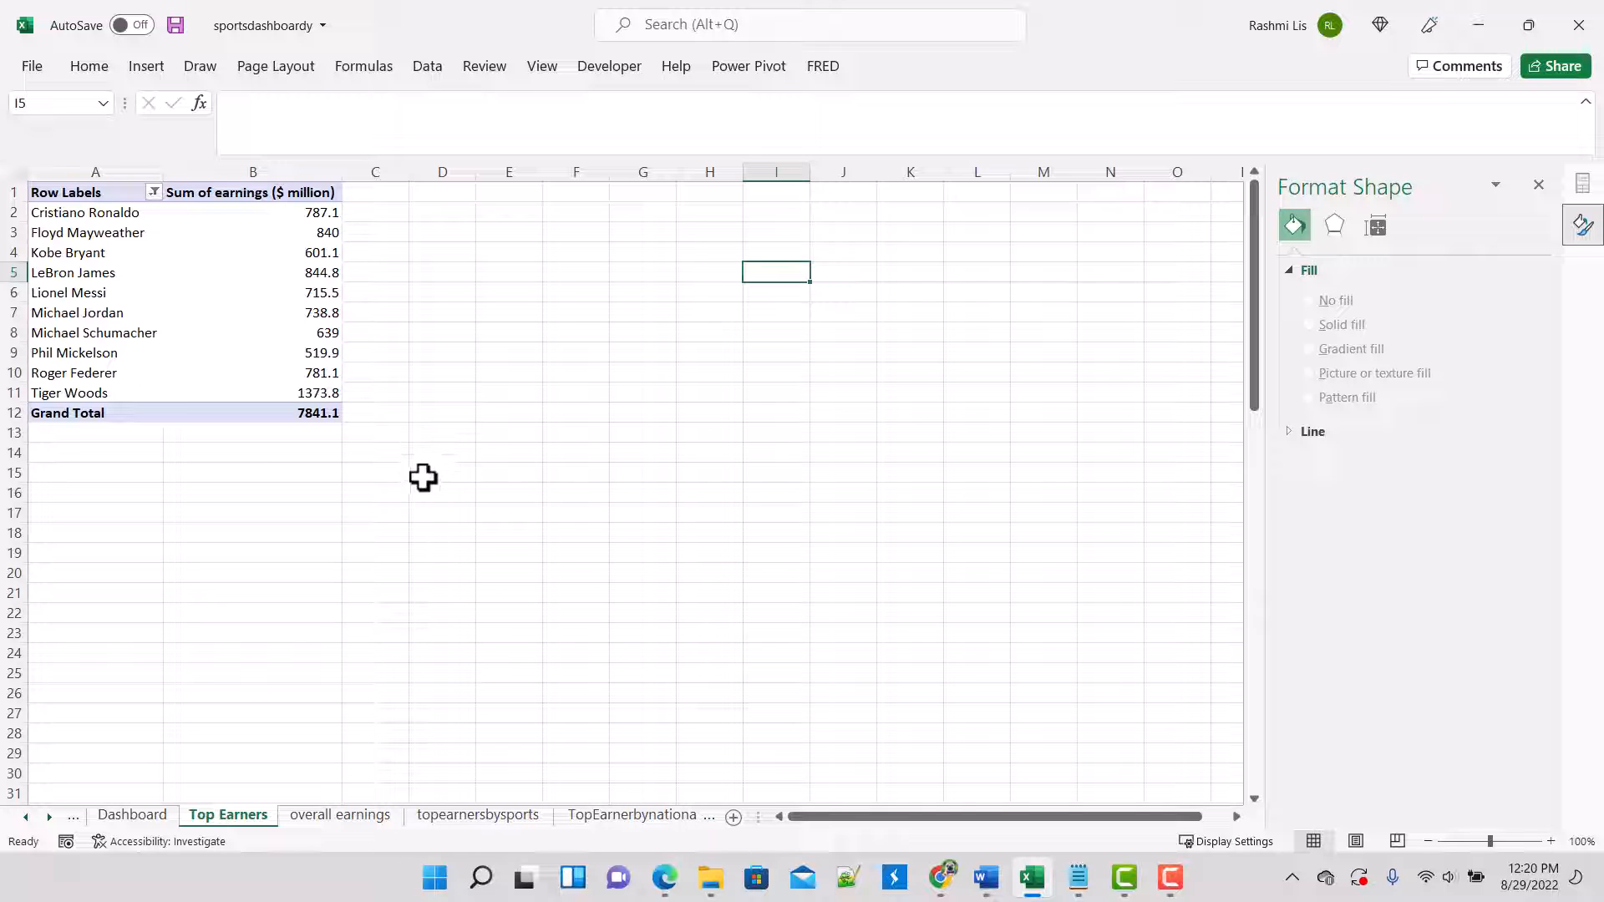
click(22, 817)
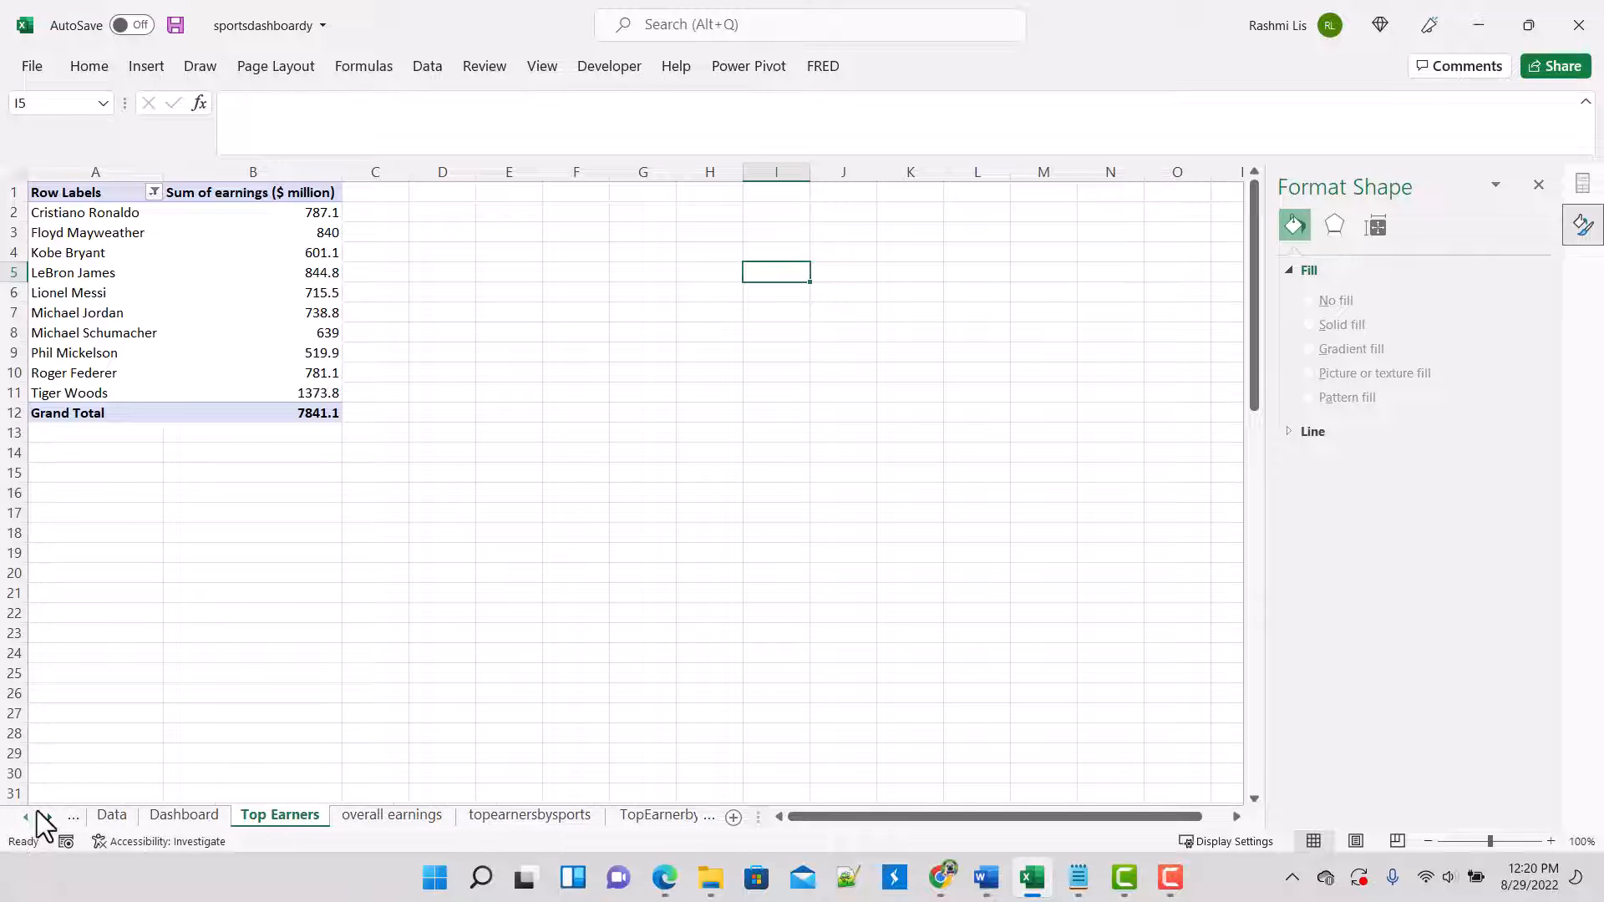
click(22, 817)
click(124, 815)
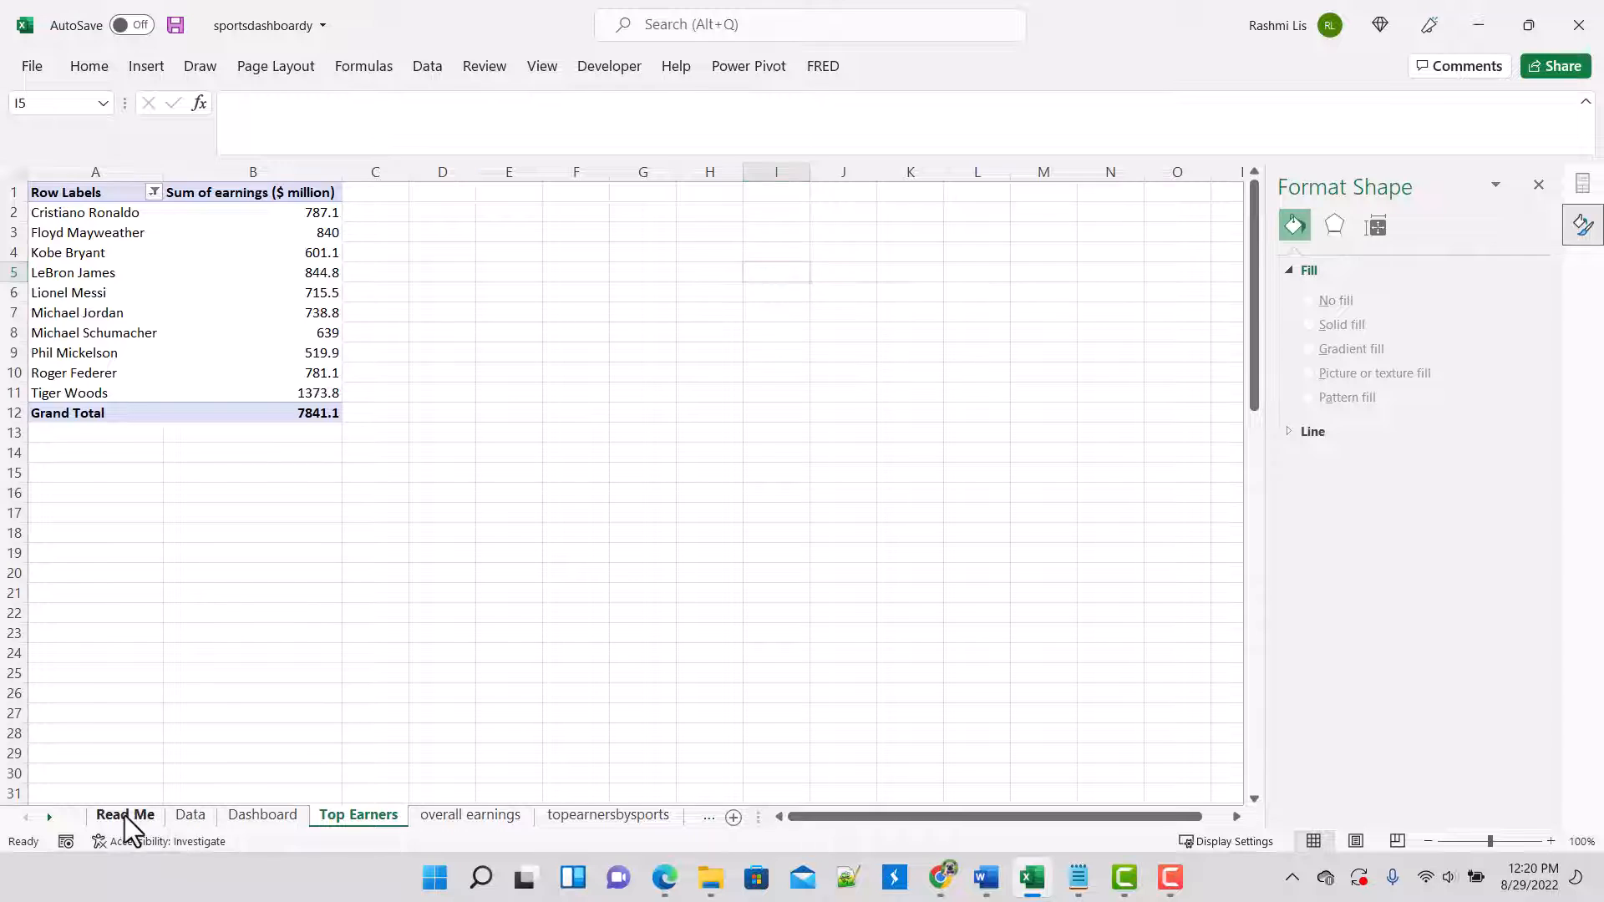
click(185, 824)
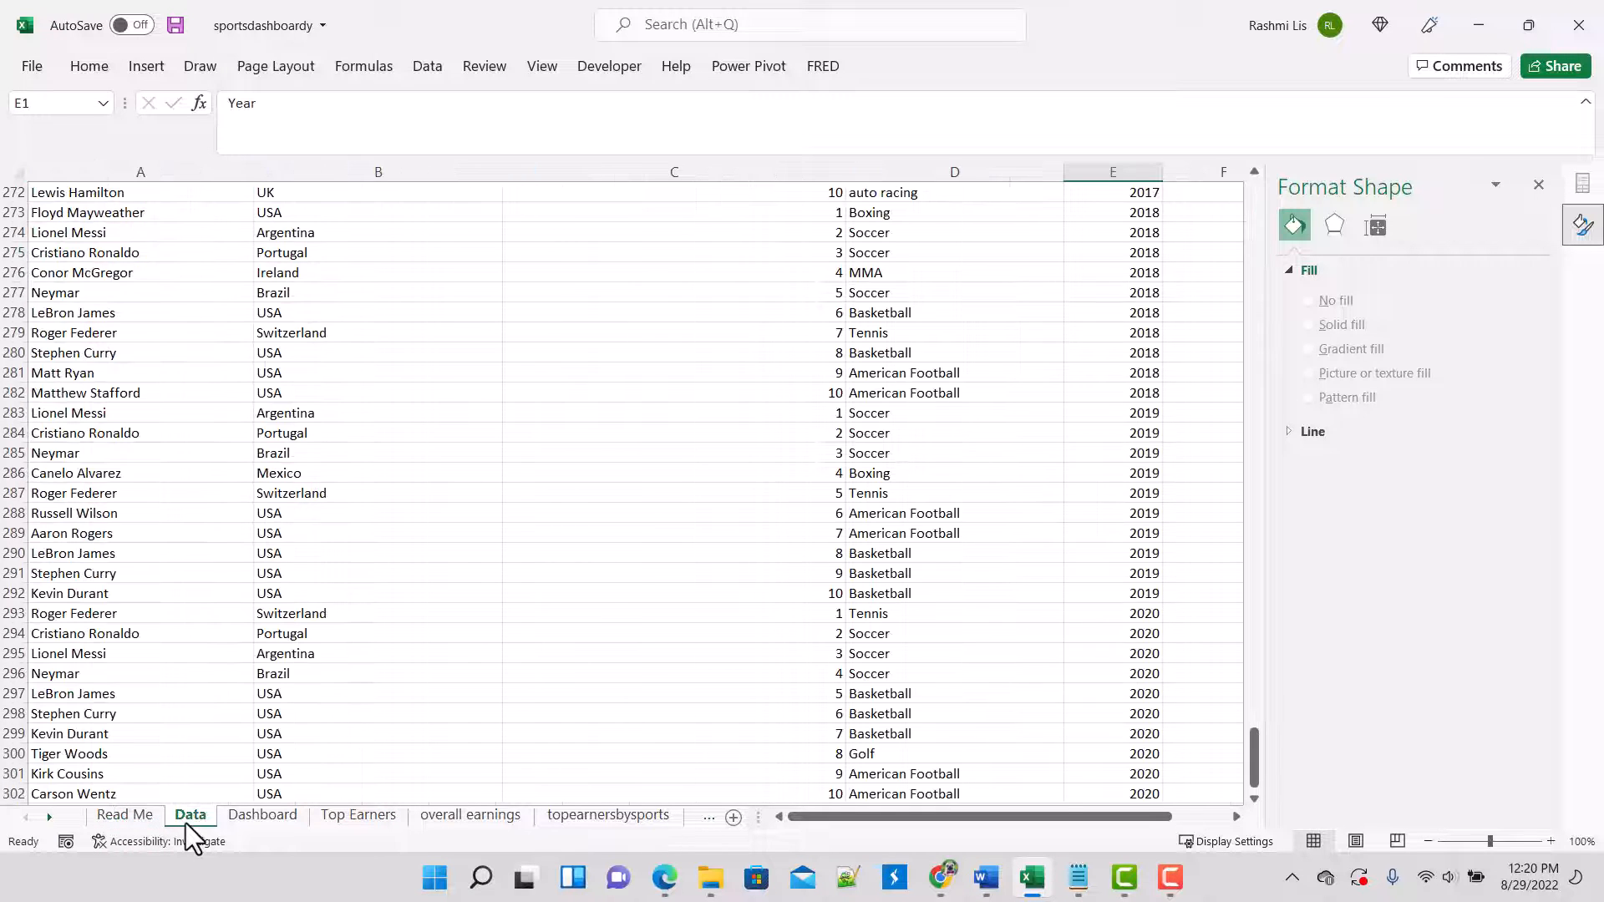
click(363, 815)
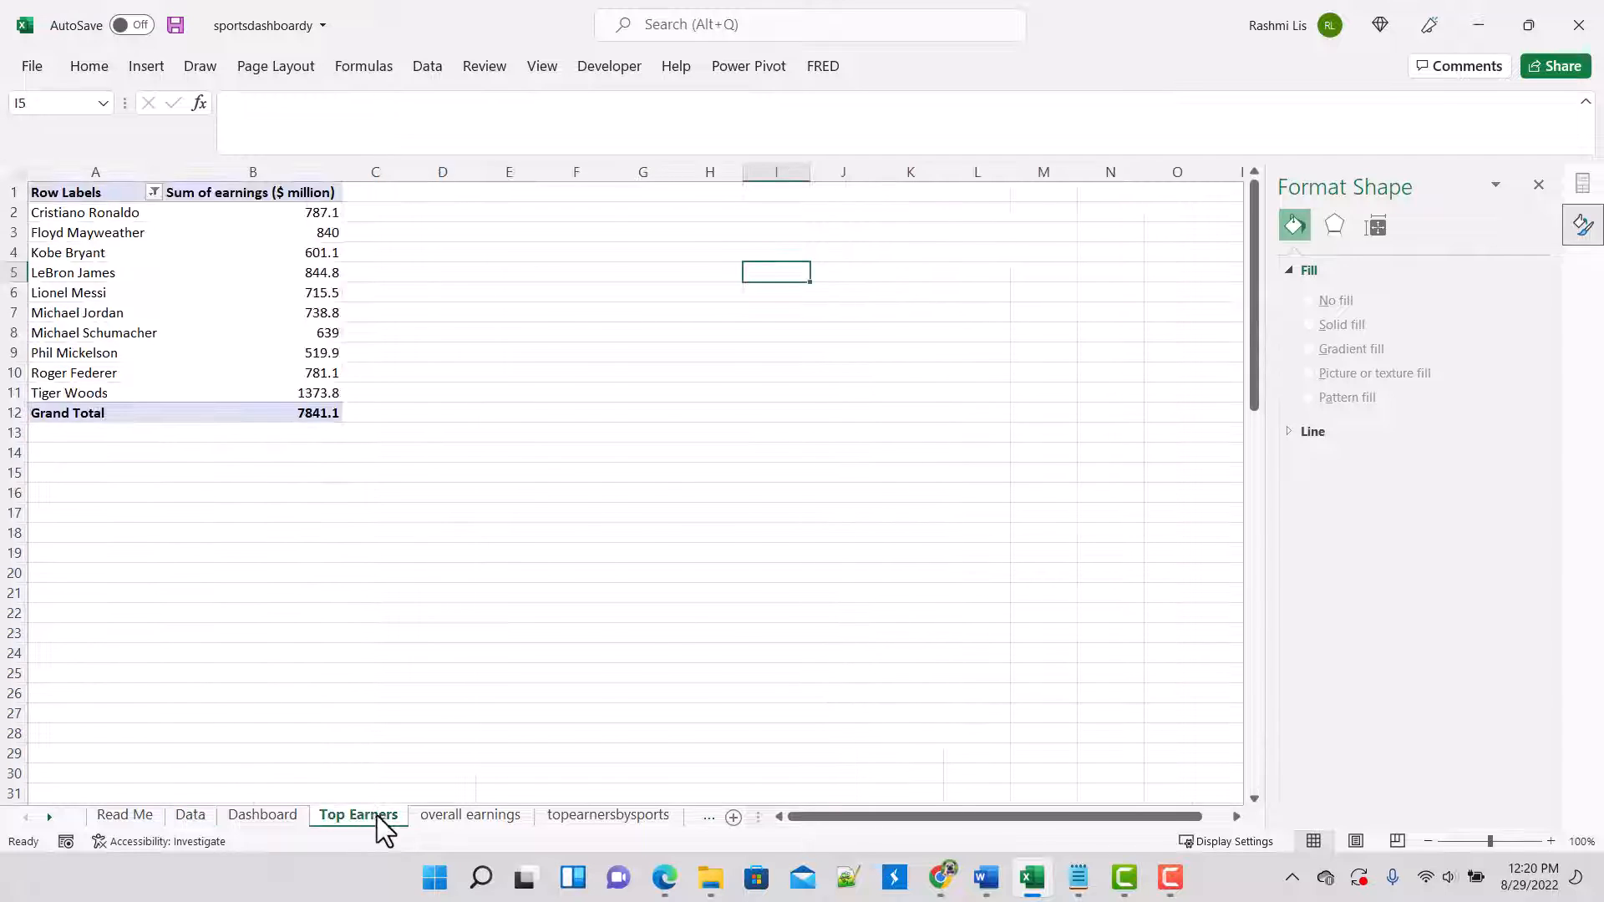
click(458, 816)
click(595, 820)
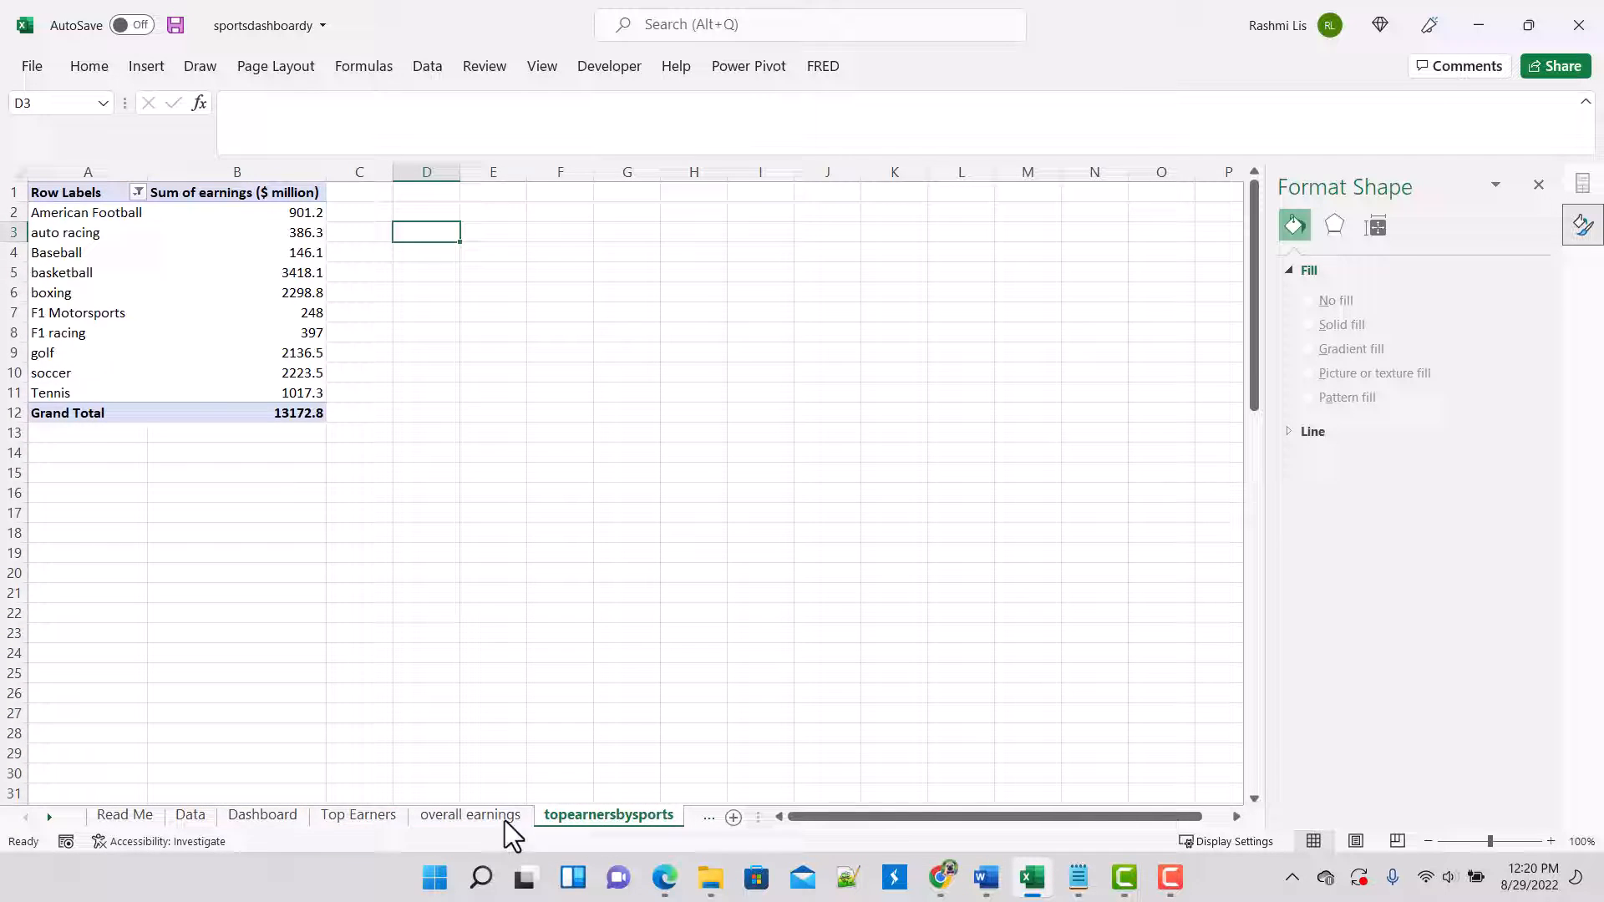
click(232, 810)
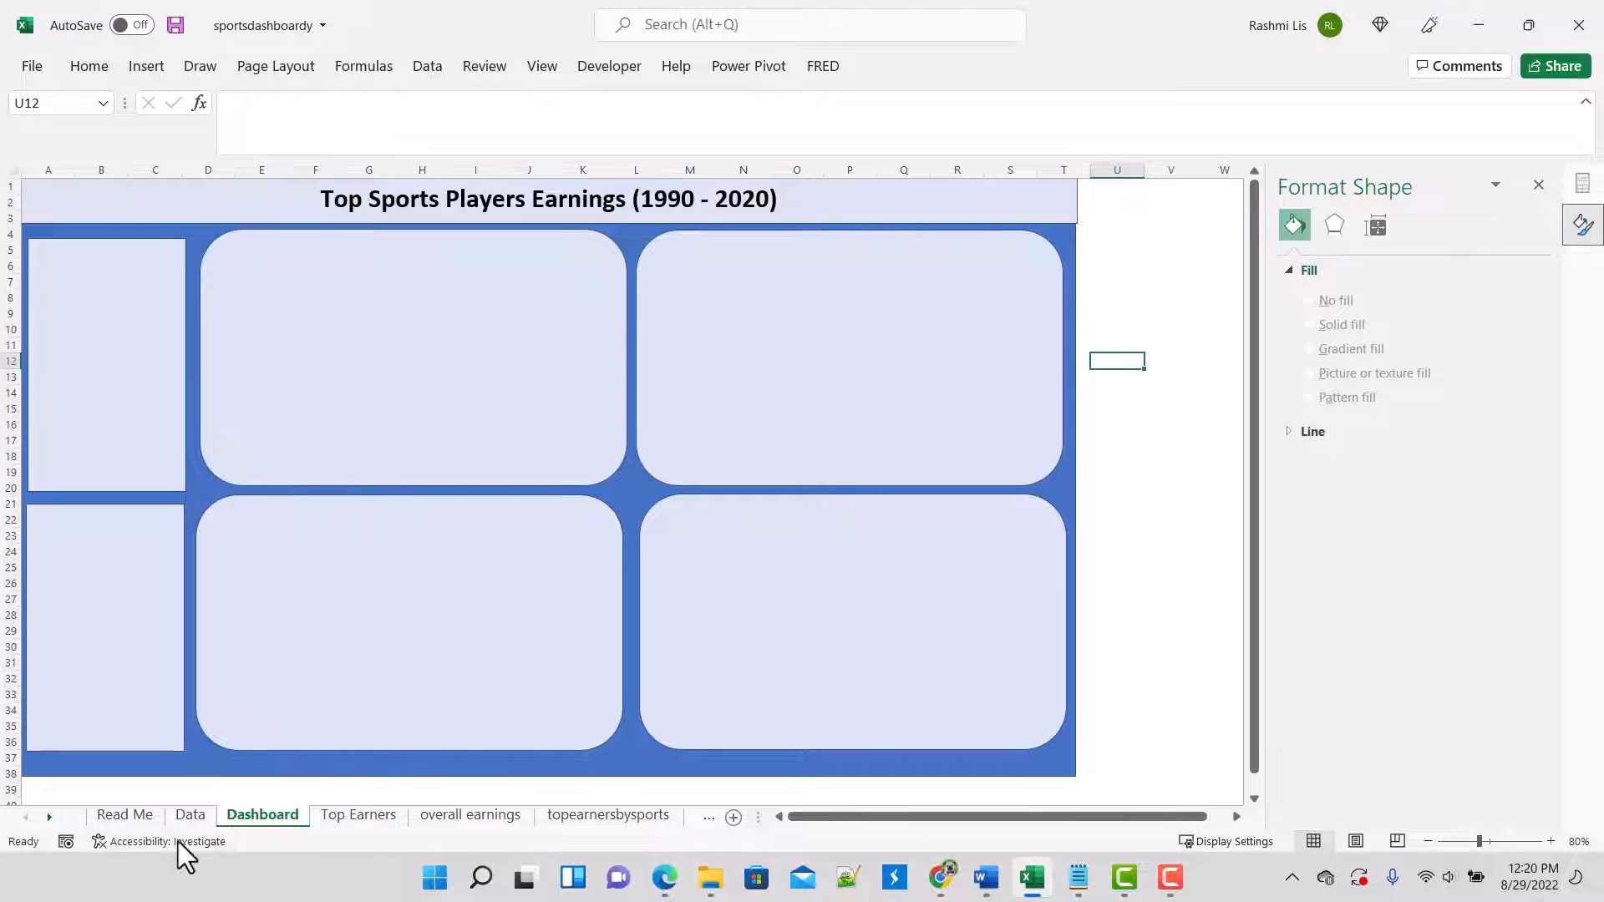
click(125, 814)
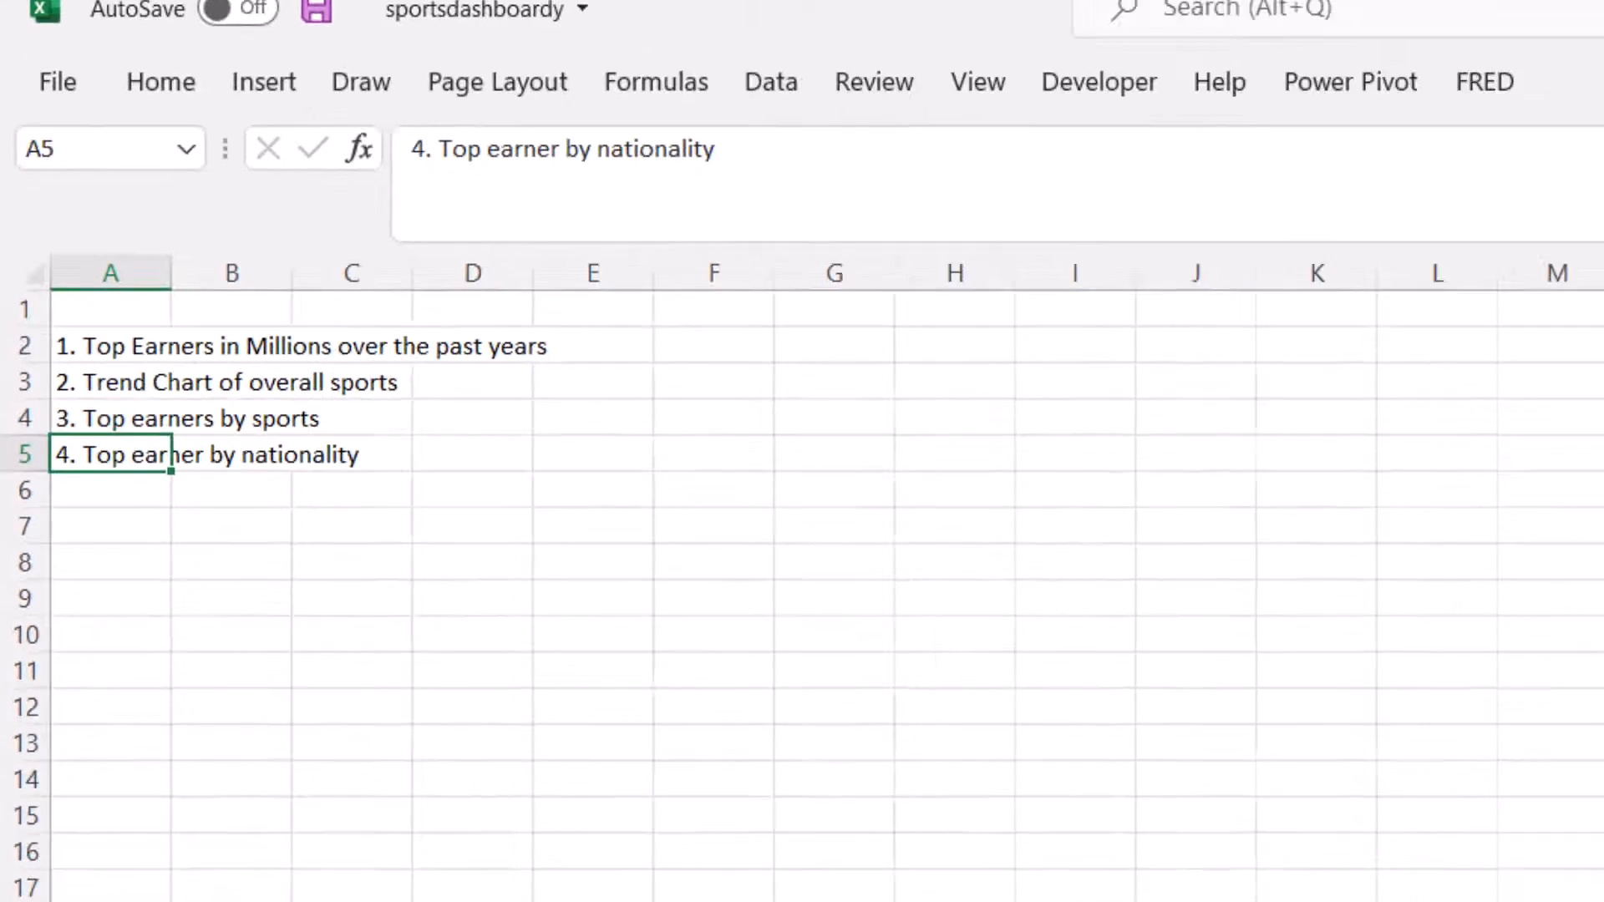
click(405, 835)
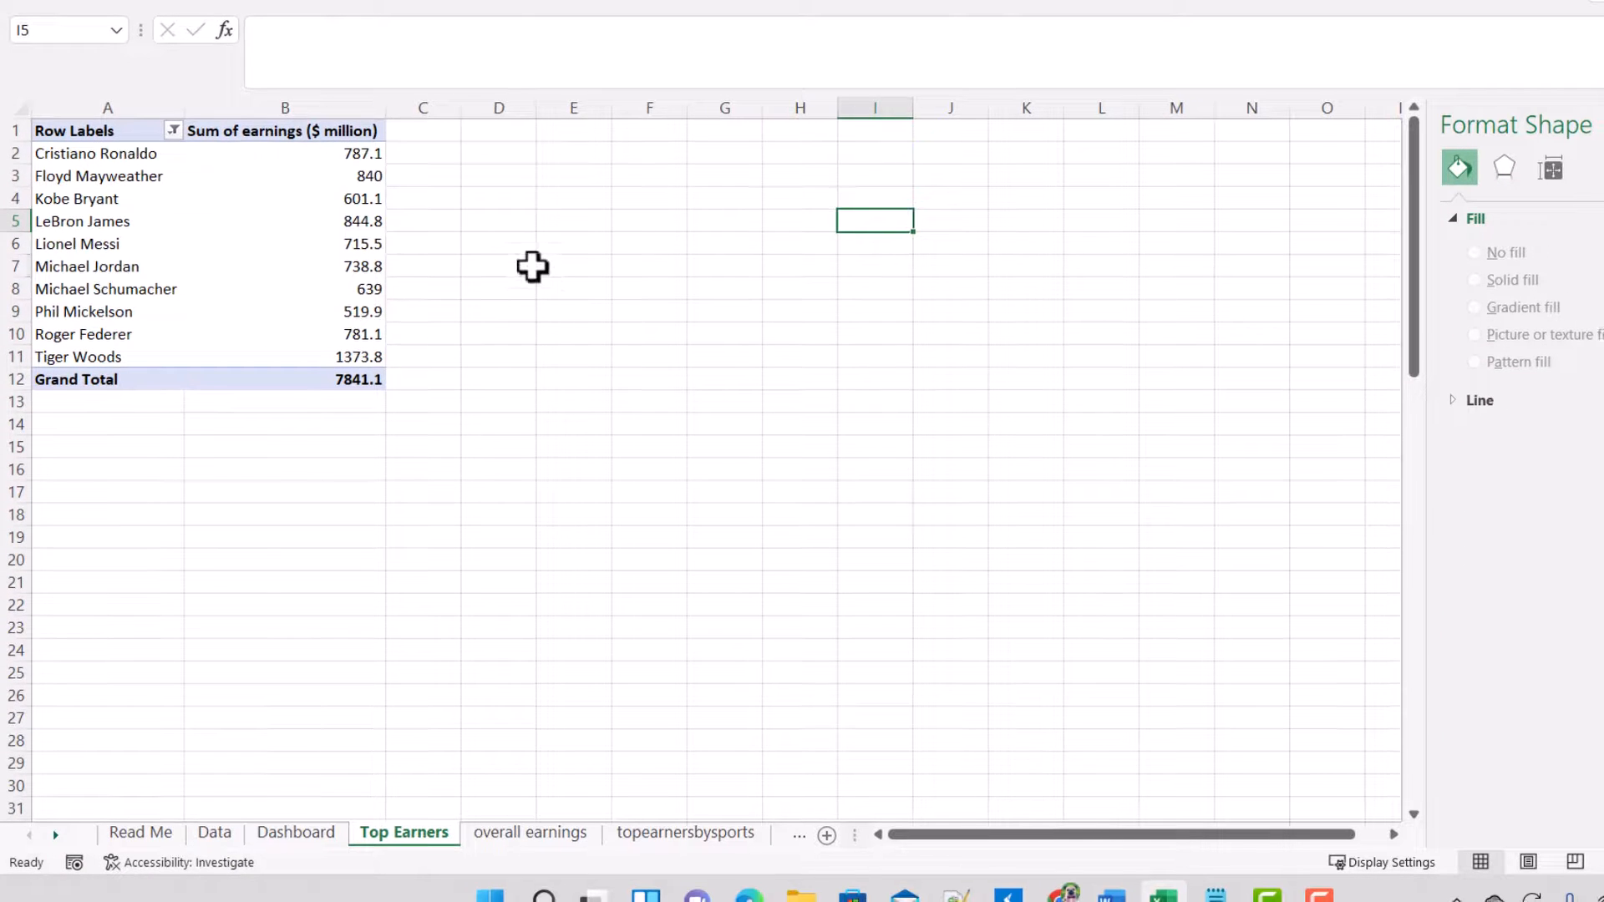
click(530, 270)
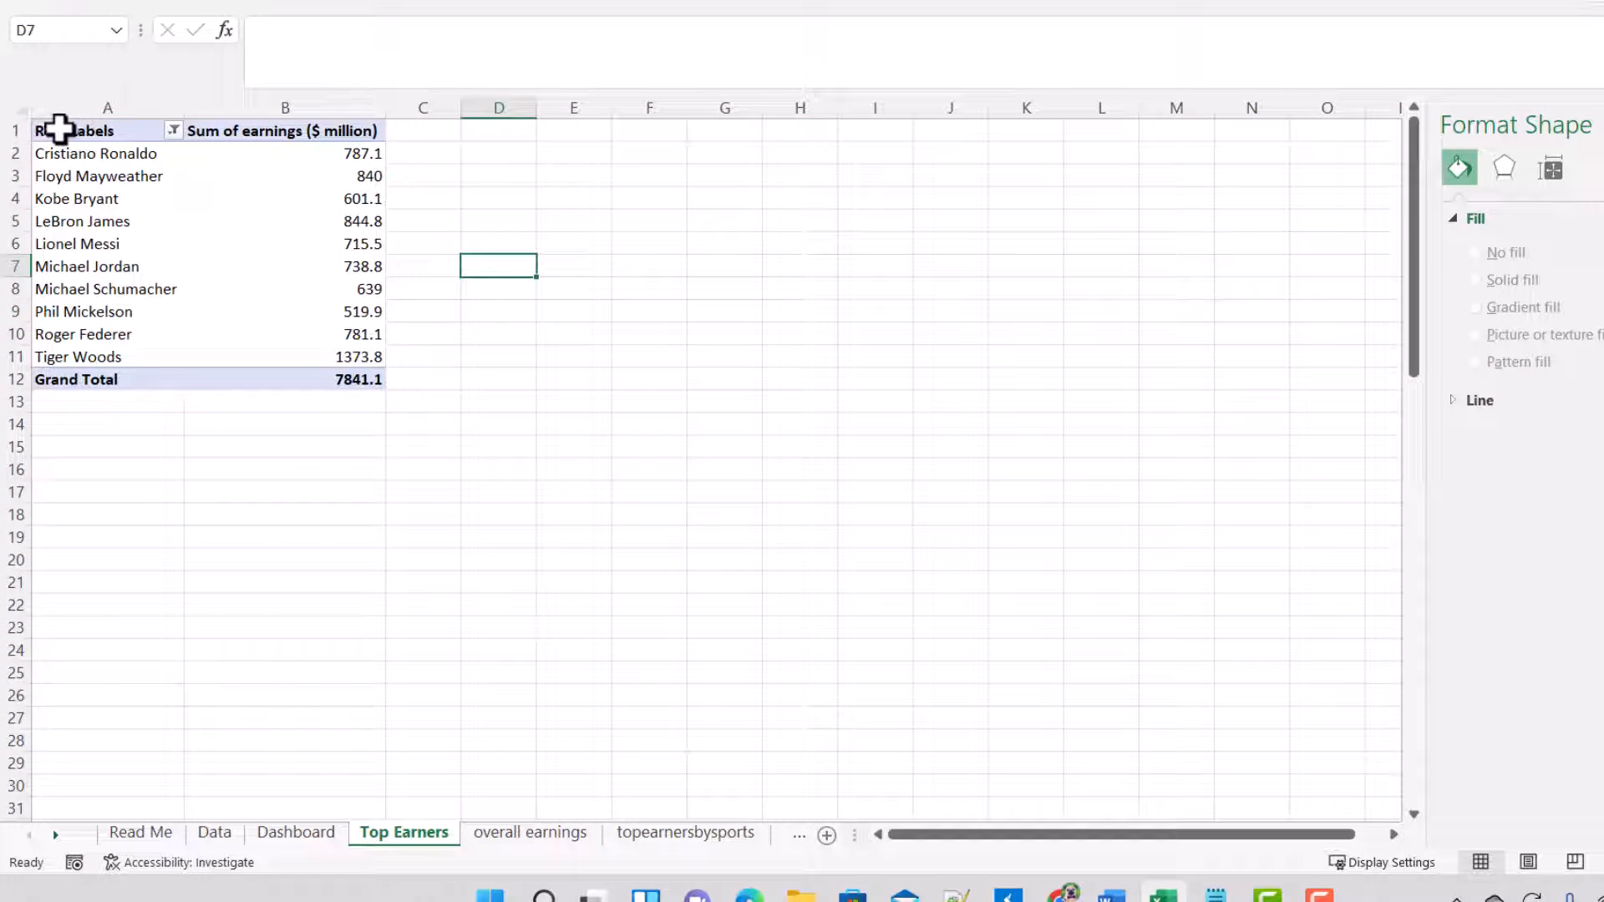
drag(55, 131, 321, 274)
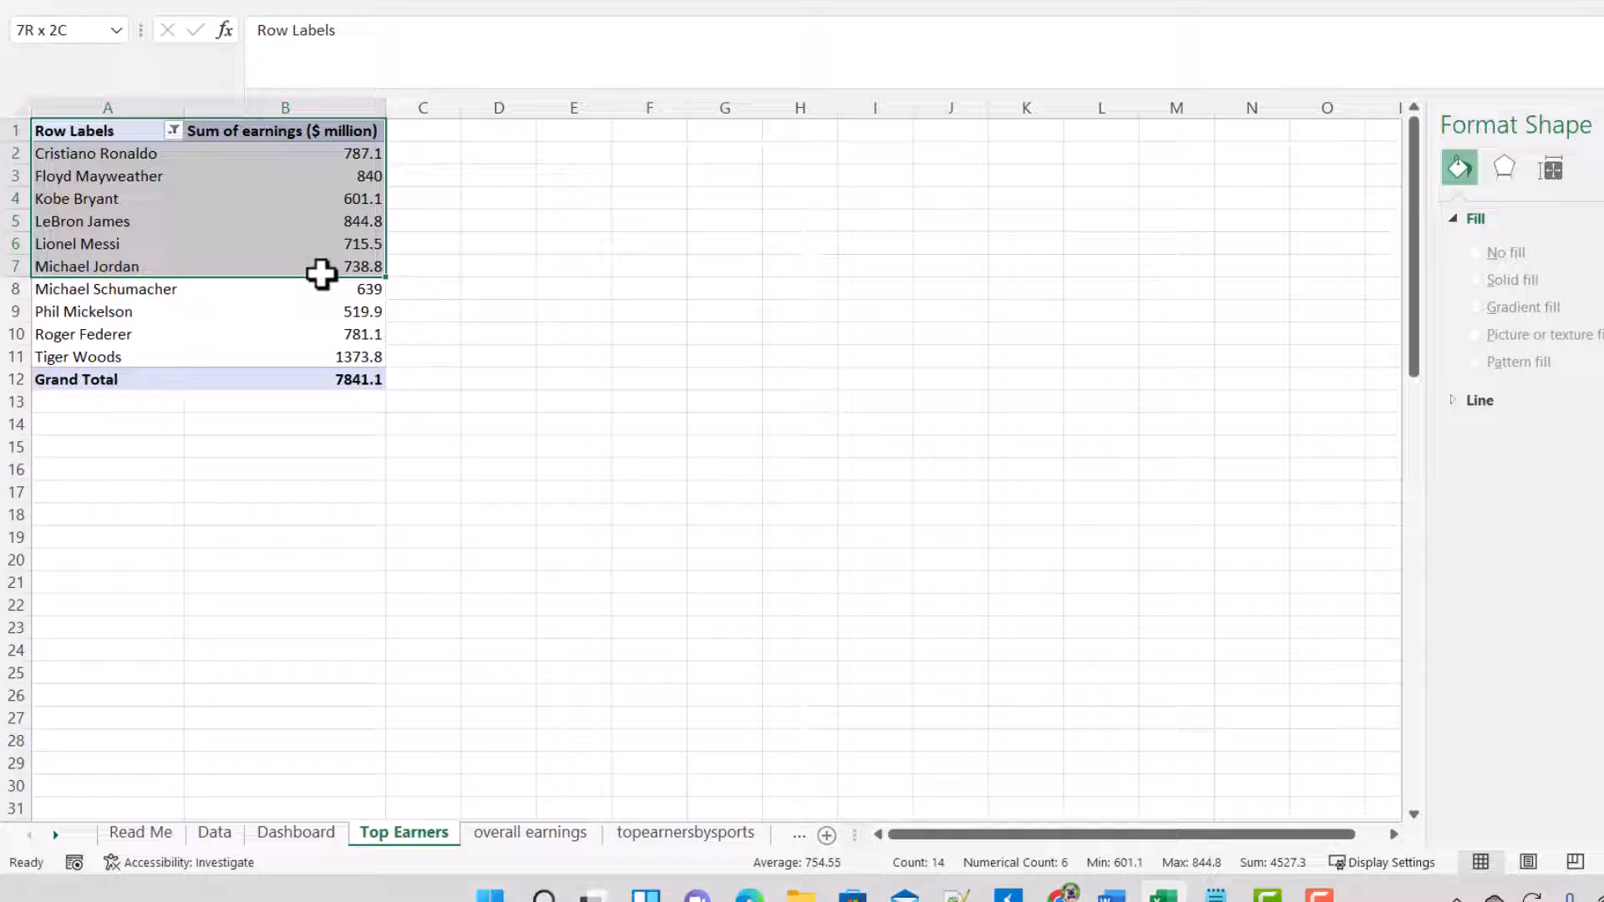
click(645, 269)
click(523, 170)
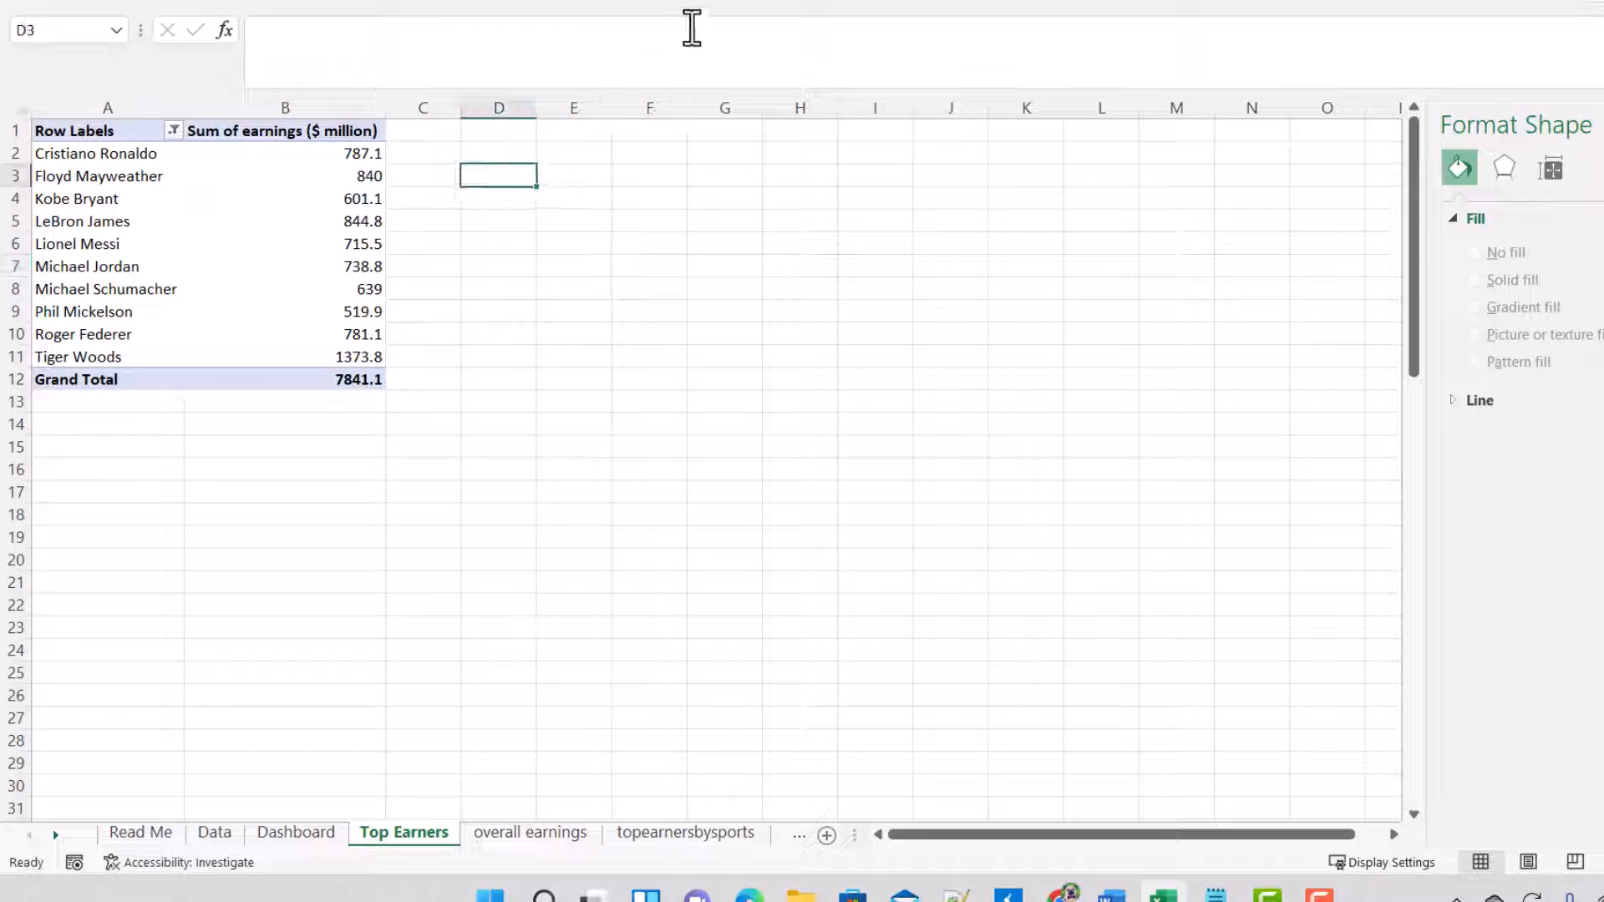
click(161, 5)
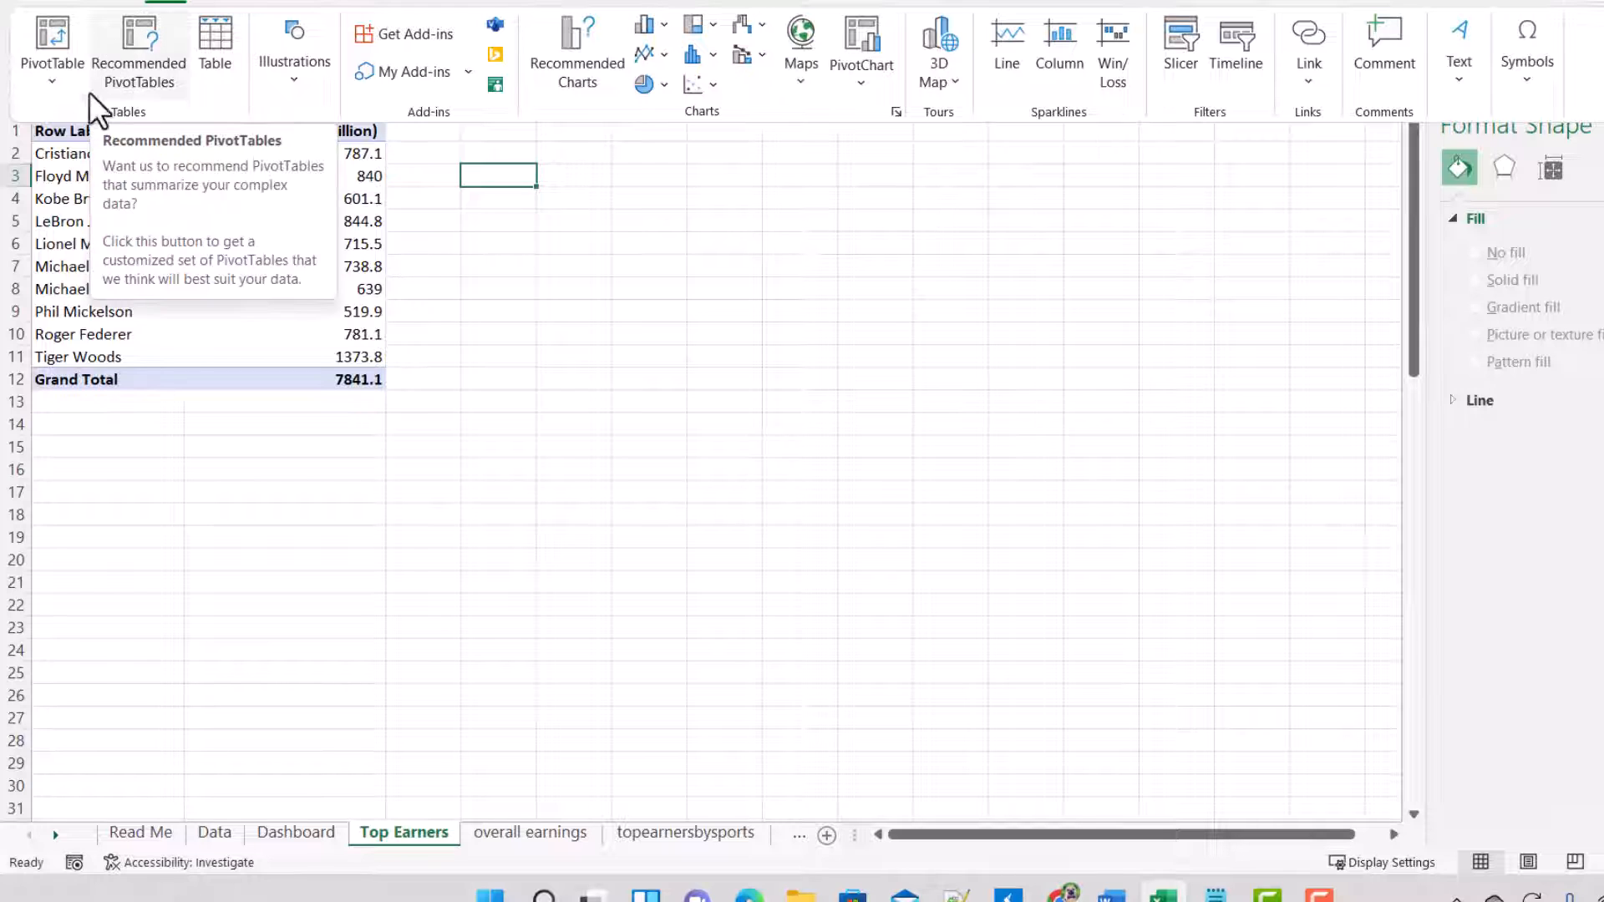
click(52, 75)
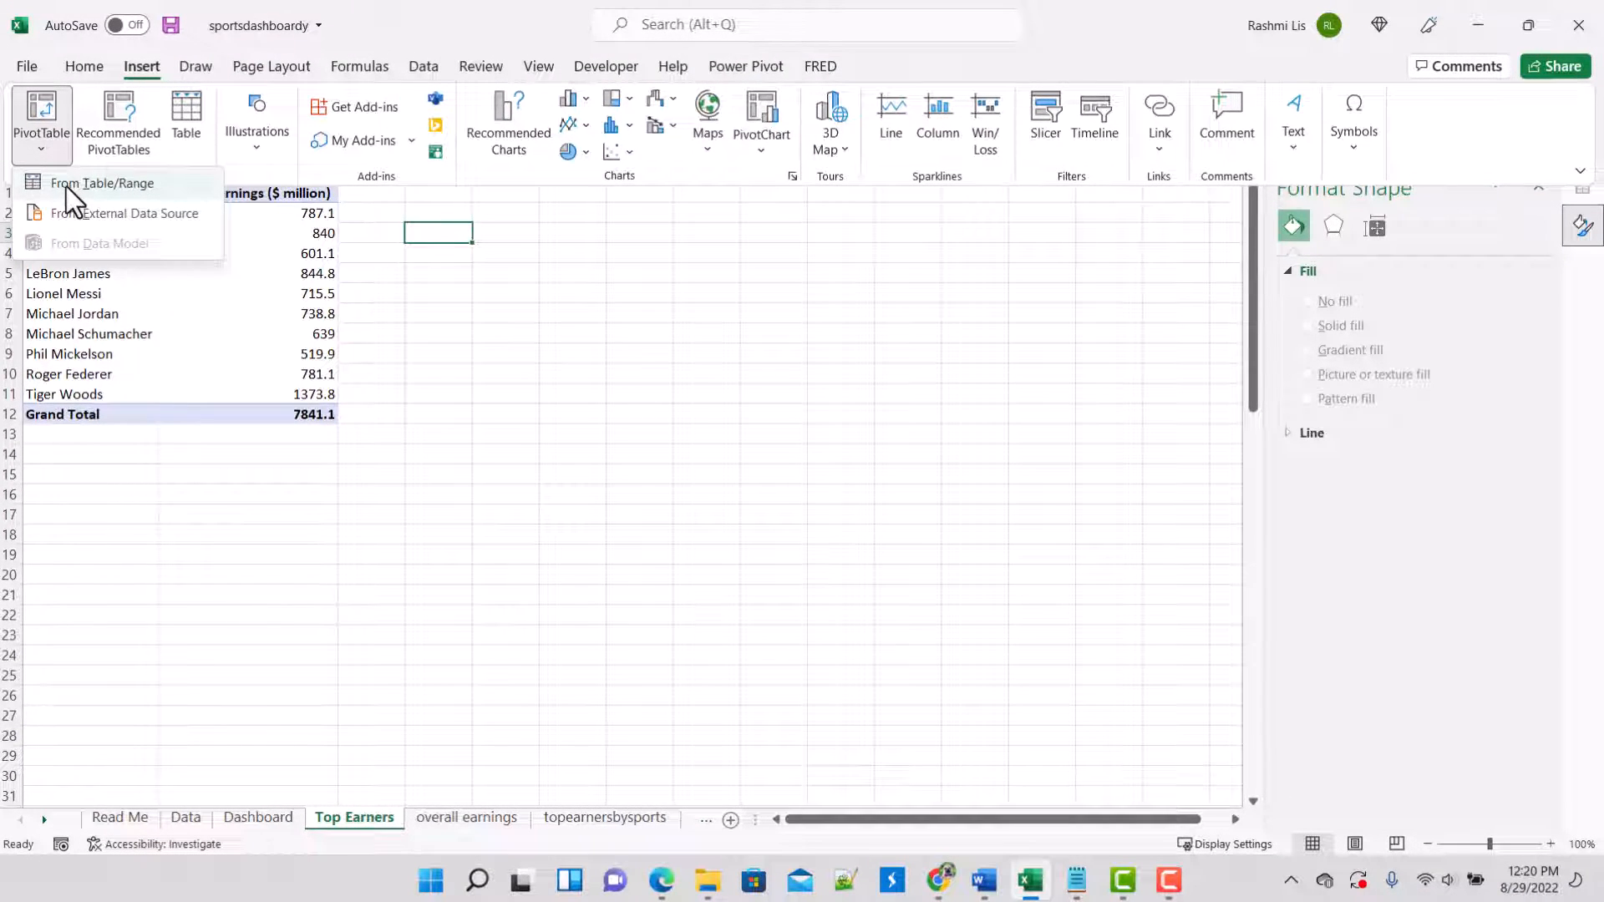
click(759, 150)
Step: Insert a 2-D clustered column chart from the Top Earners pivot table in A1:B12 and position it beside the table
drag(50, 193, 293, 414)
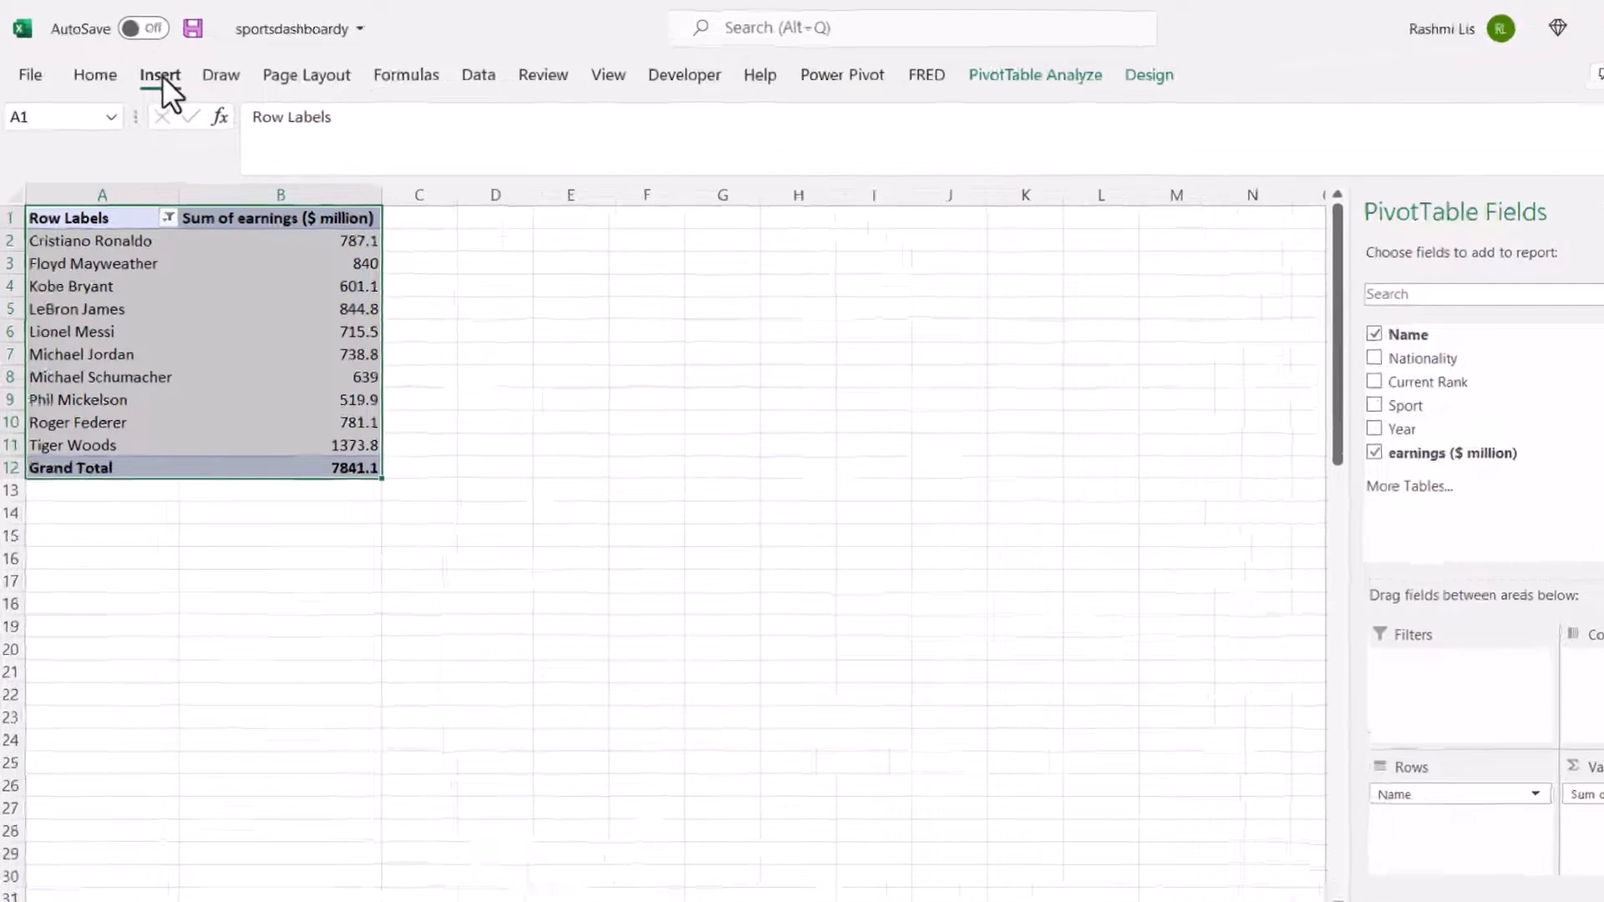
click(142, 67)
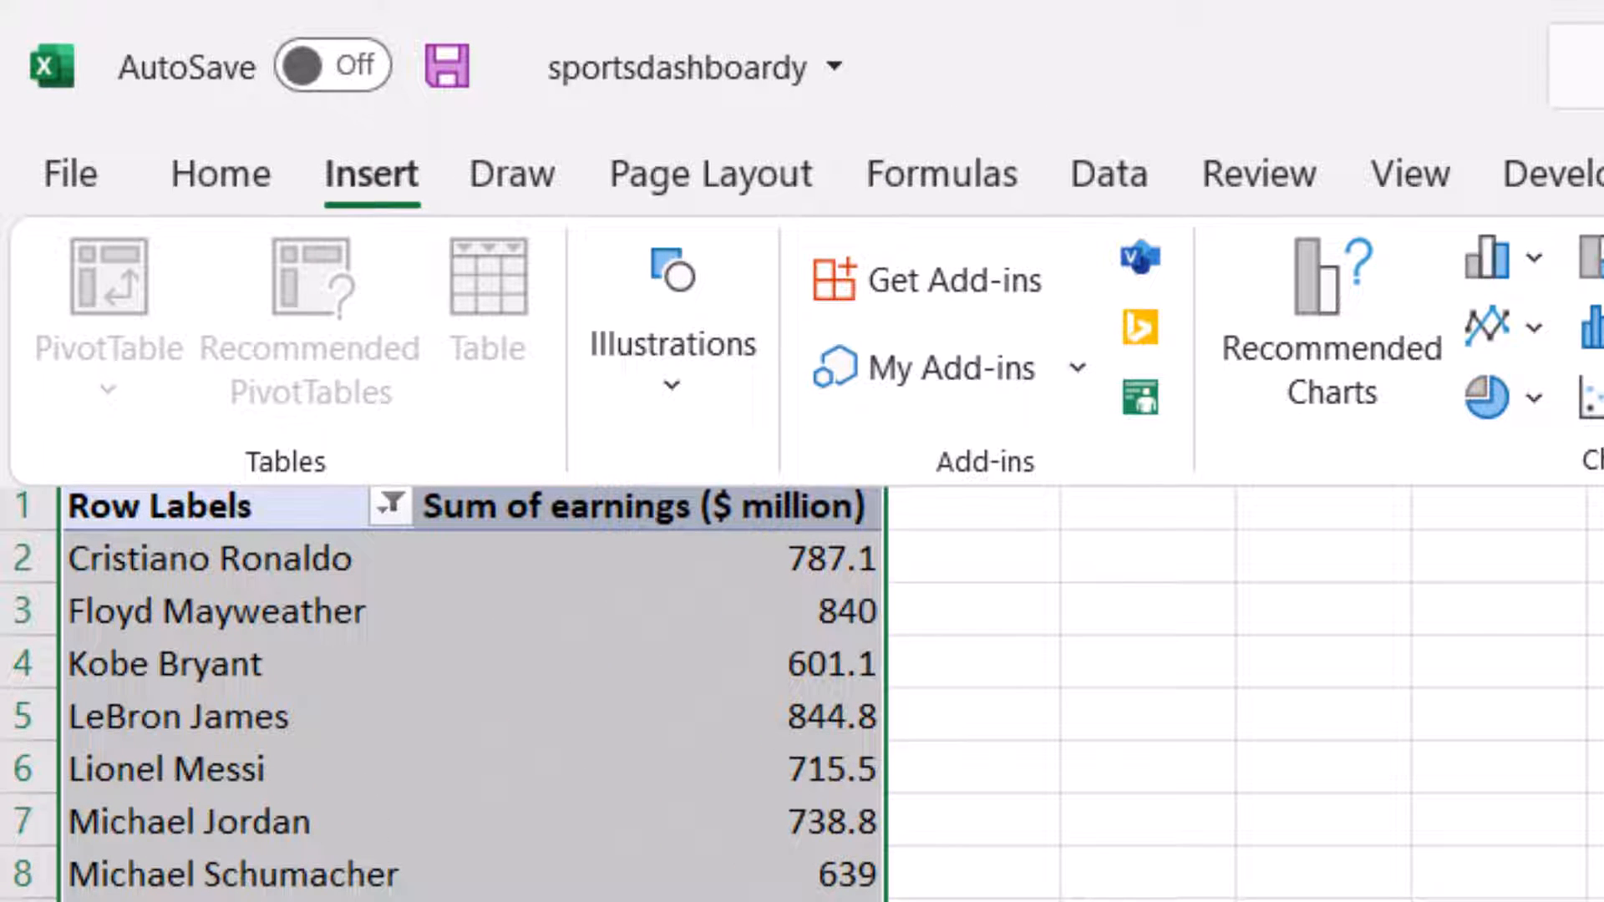
click(1489, 266)
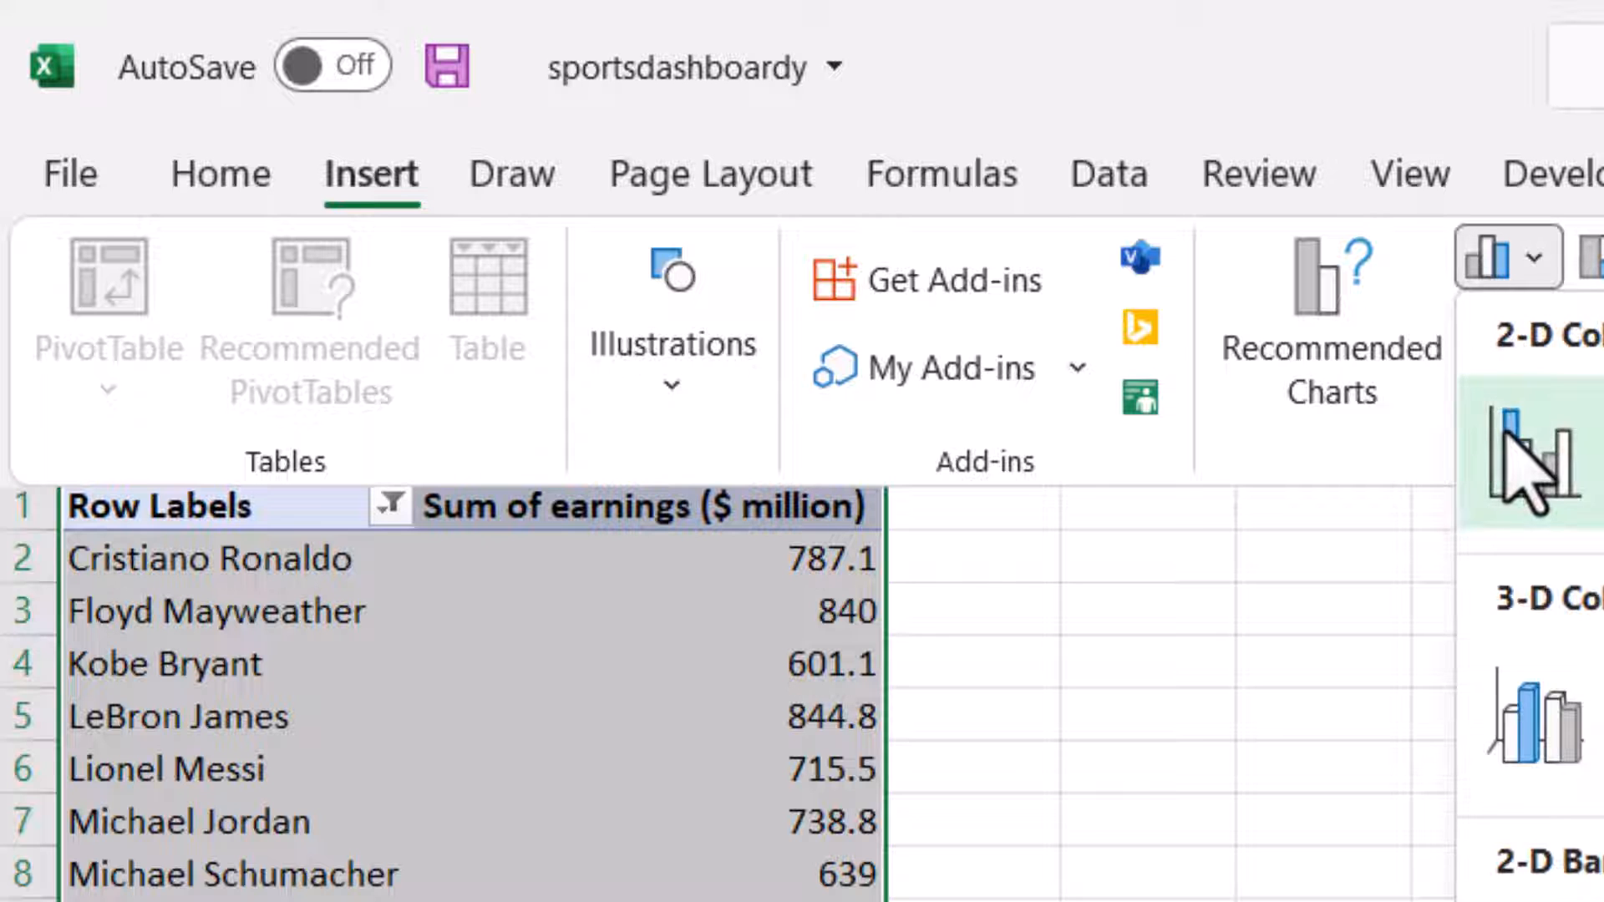
click(1525, 464)
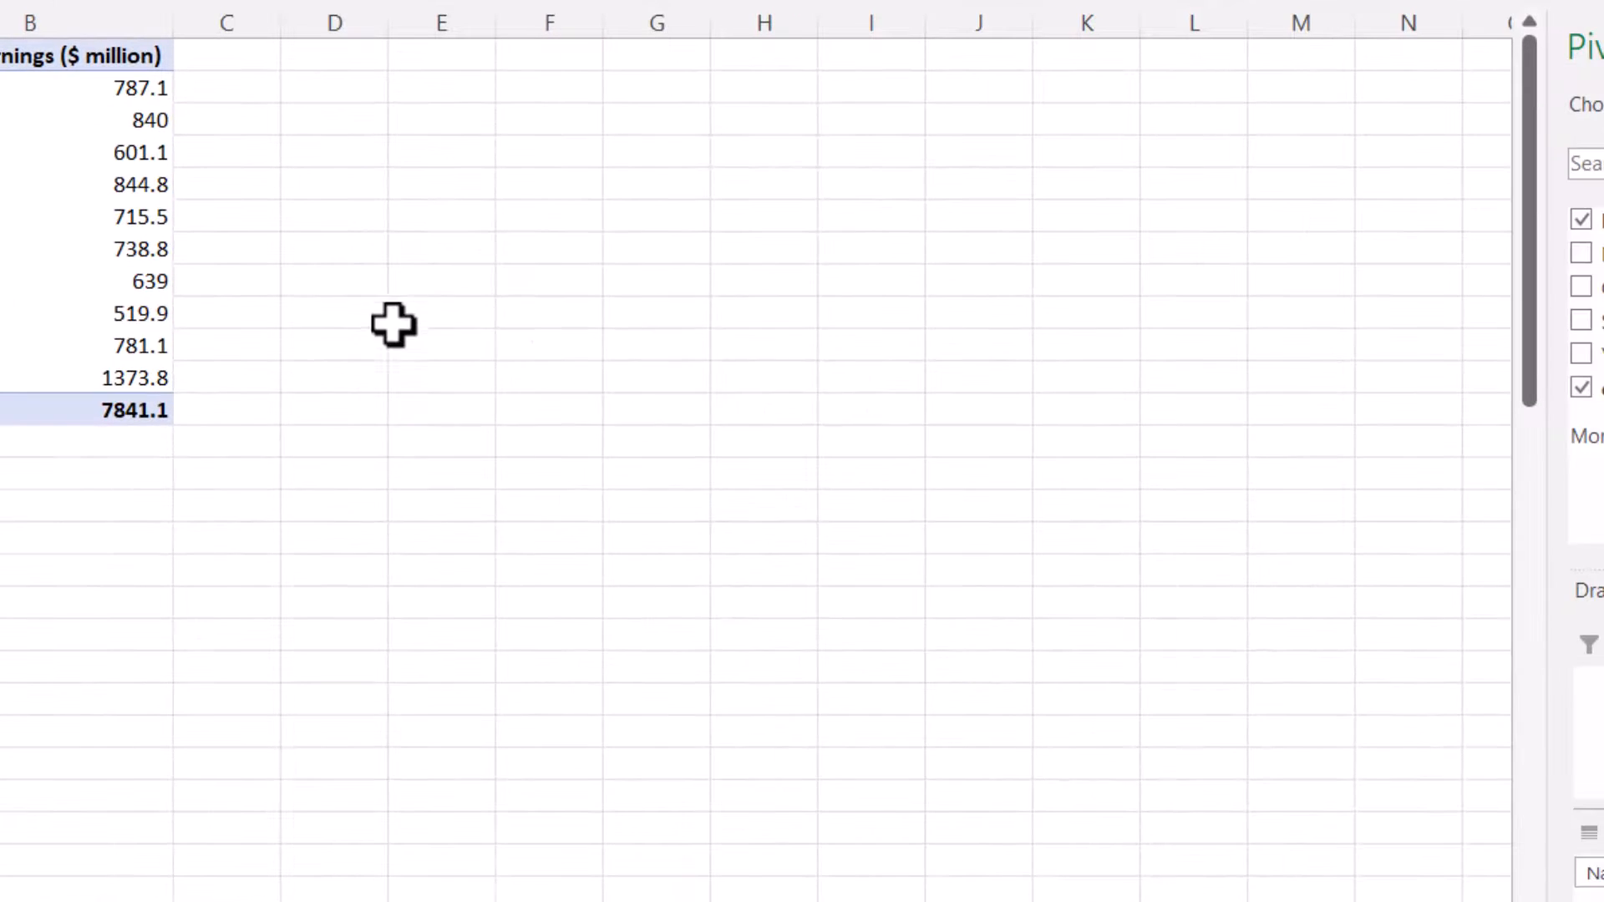
drag(562, 318, 710, 101)
click(1263, 219)
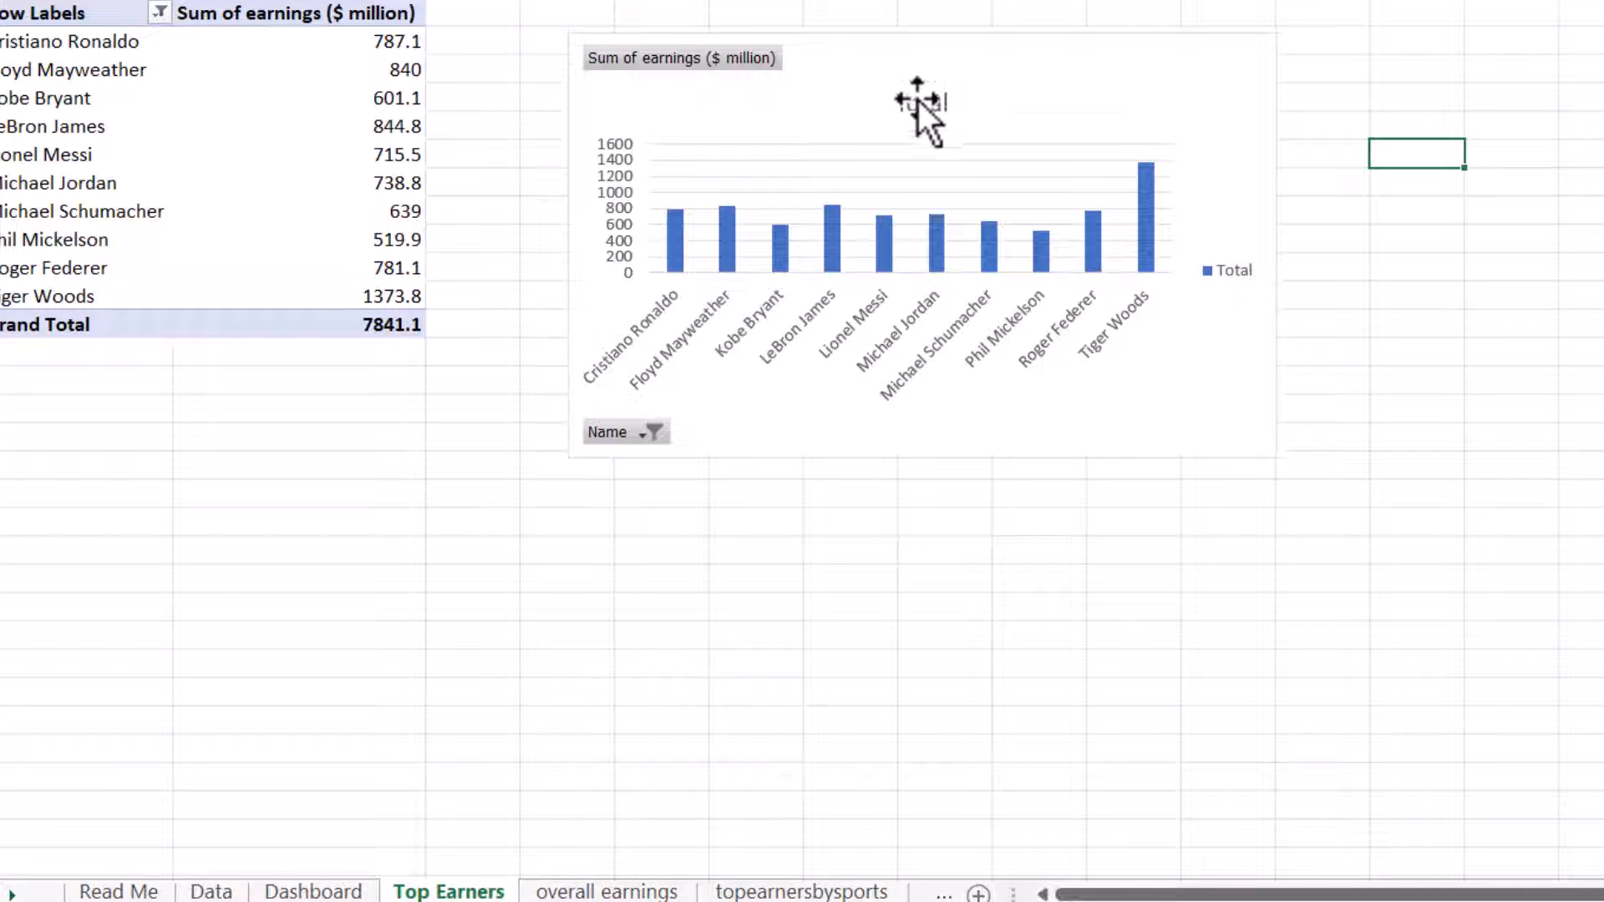
Step: Delete the Top Earners chart's title and legend, and hide its value and axis field buttons
click(919, 101)
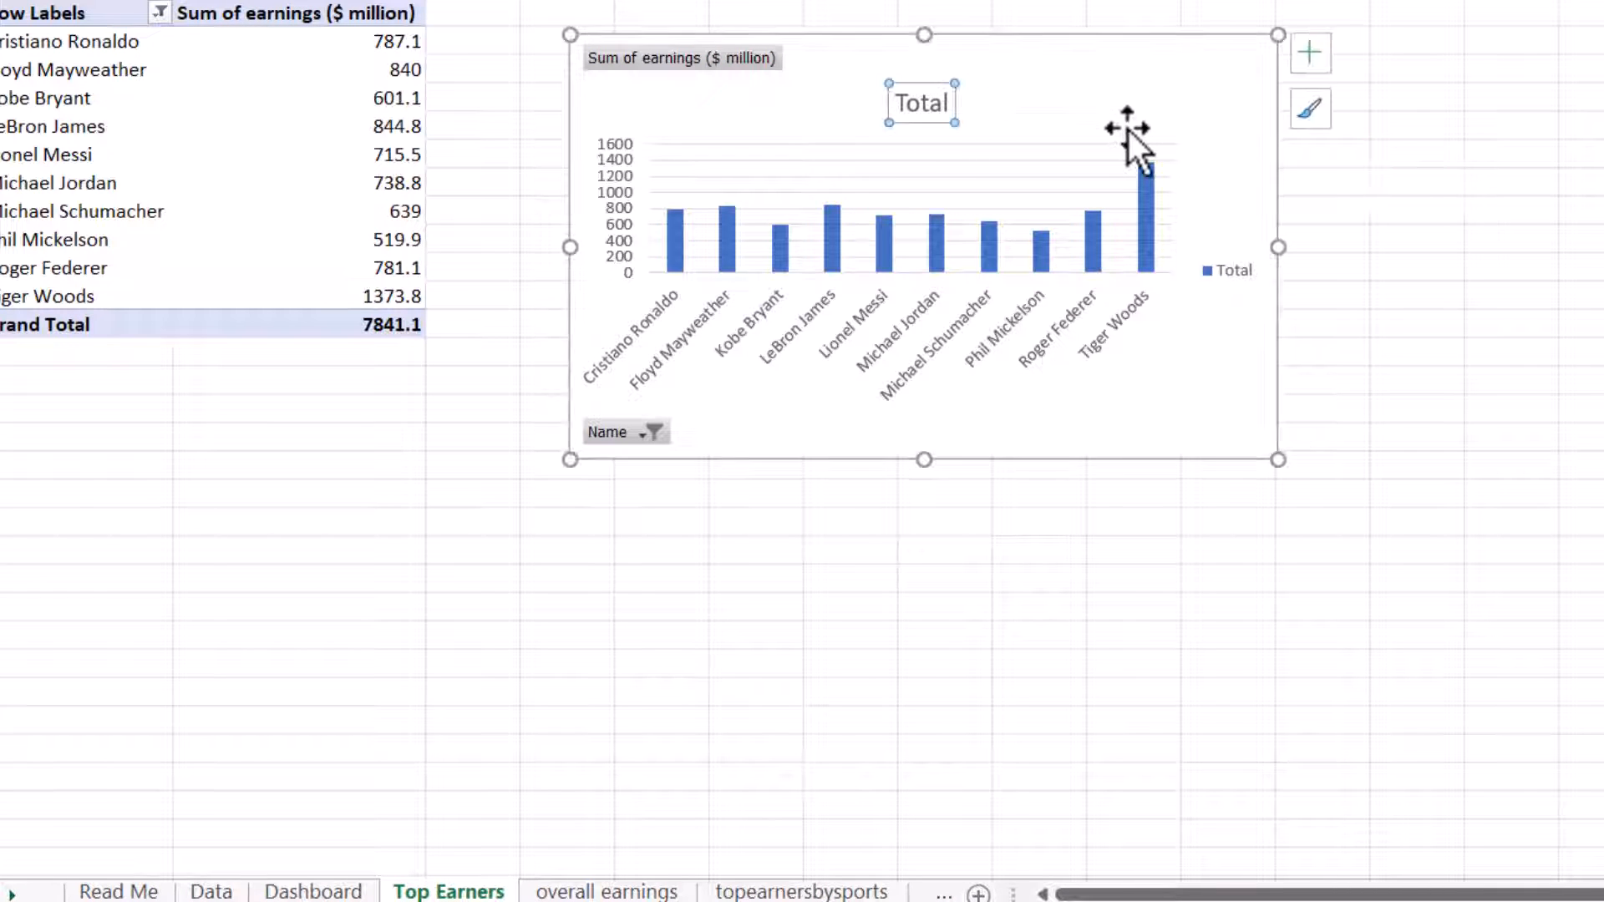
key(Delete)
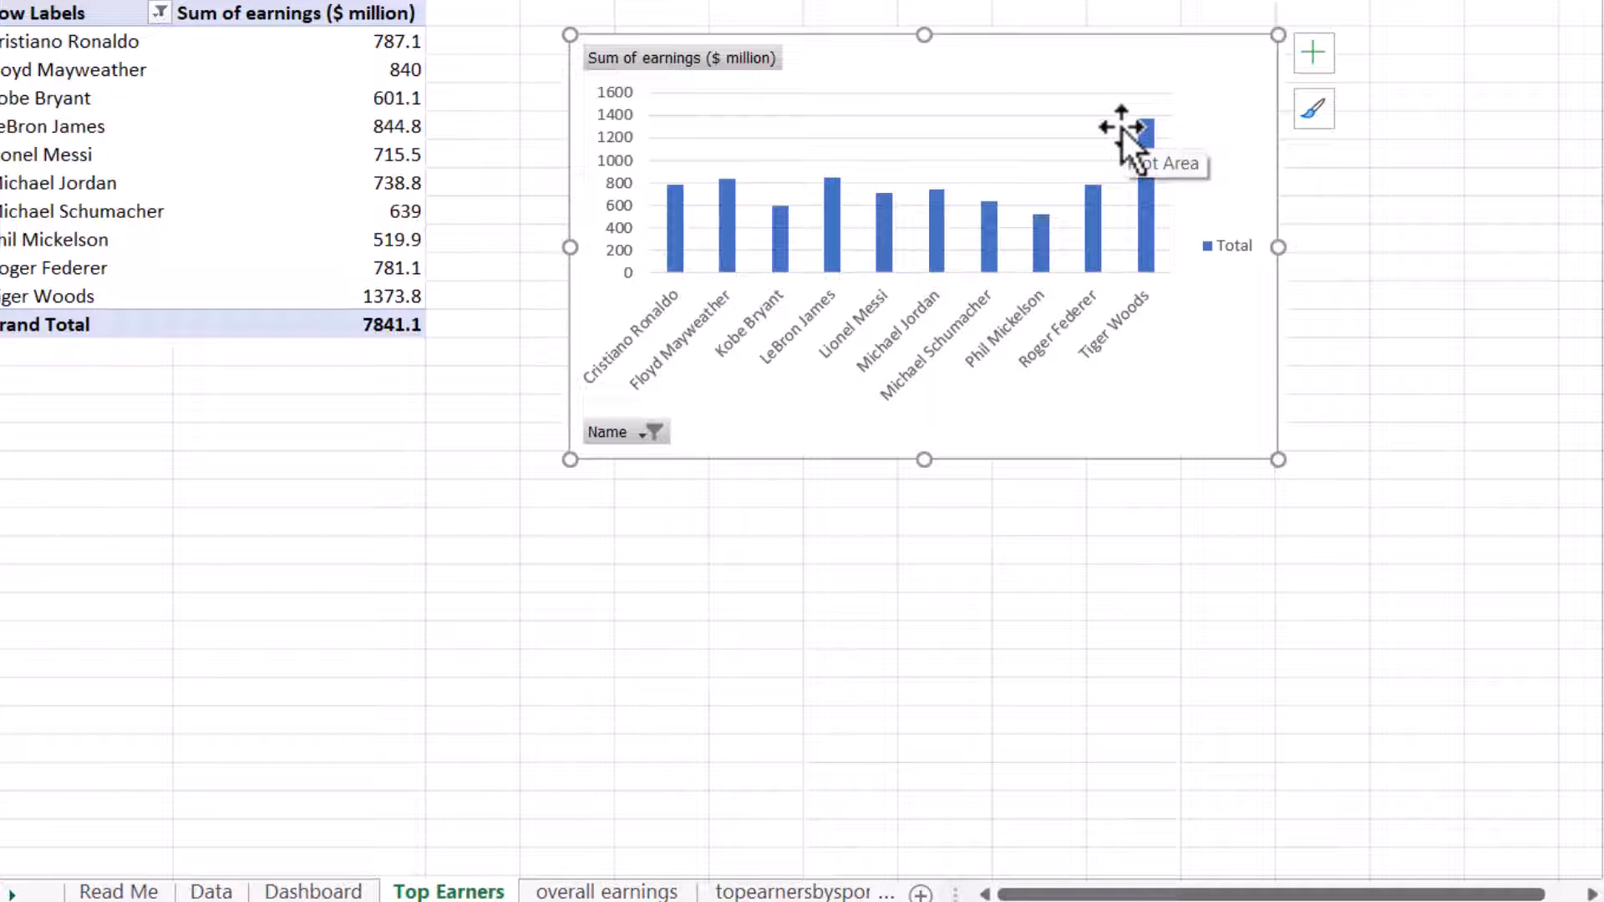
right_click(739, 58)
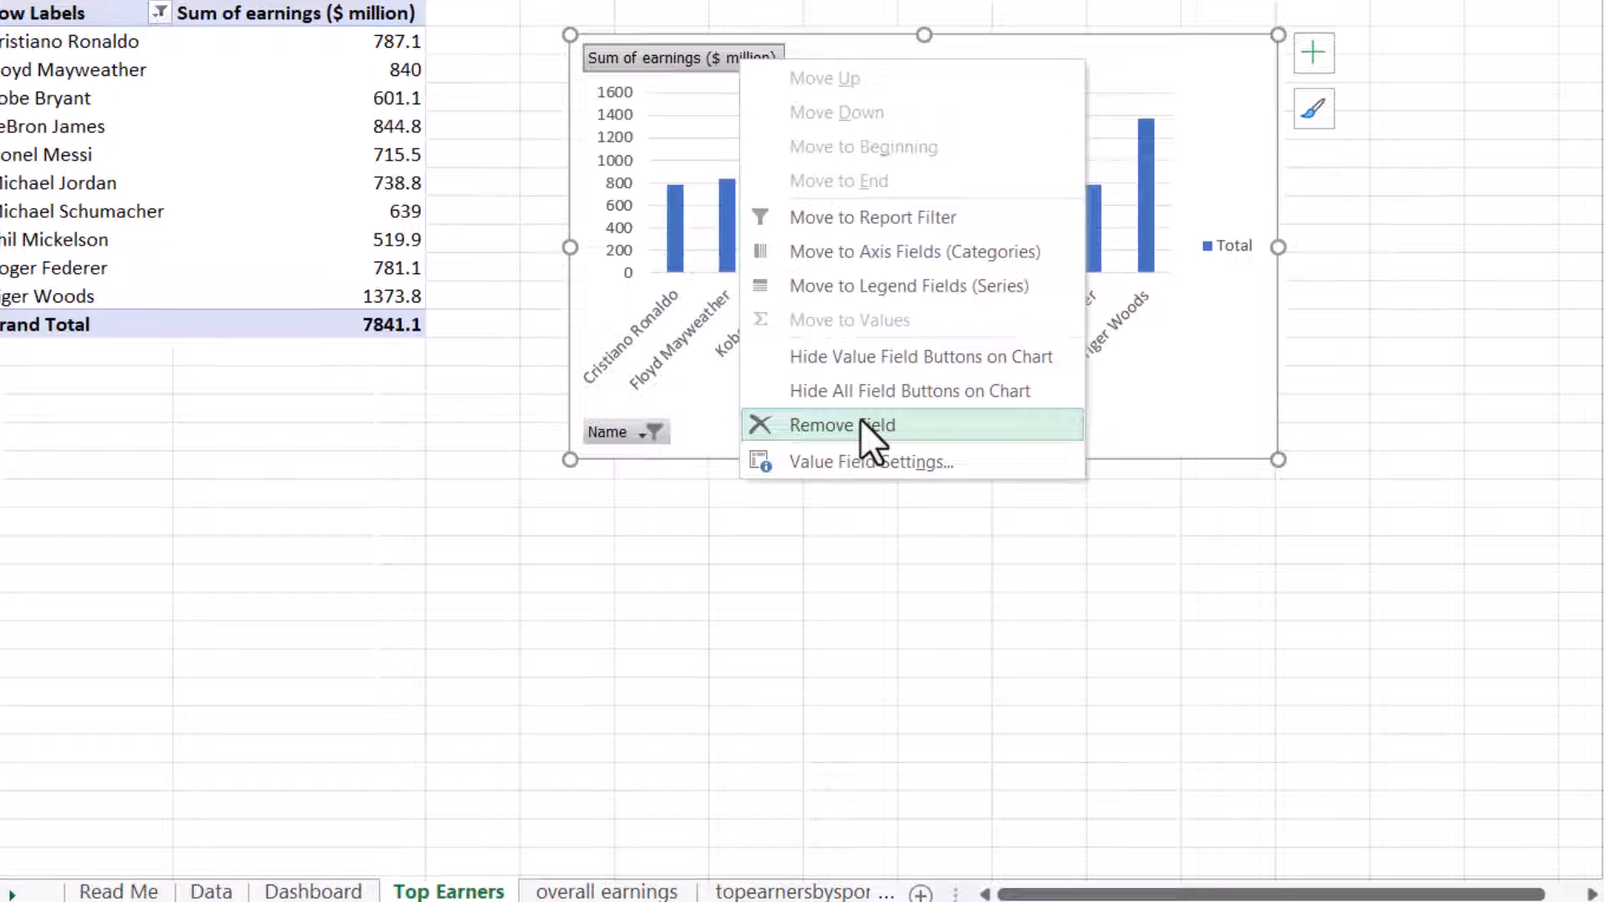
click(900, 354)
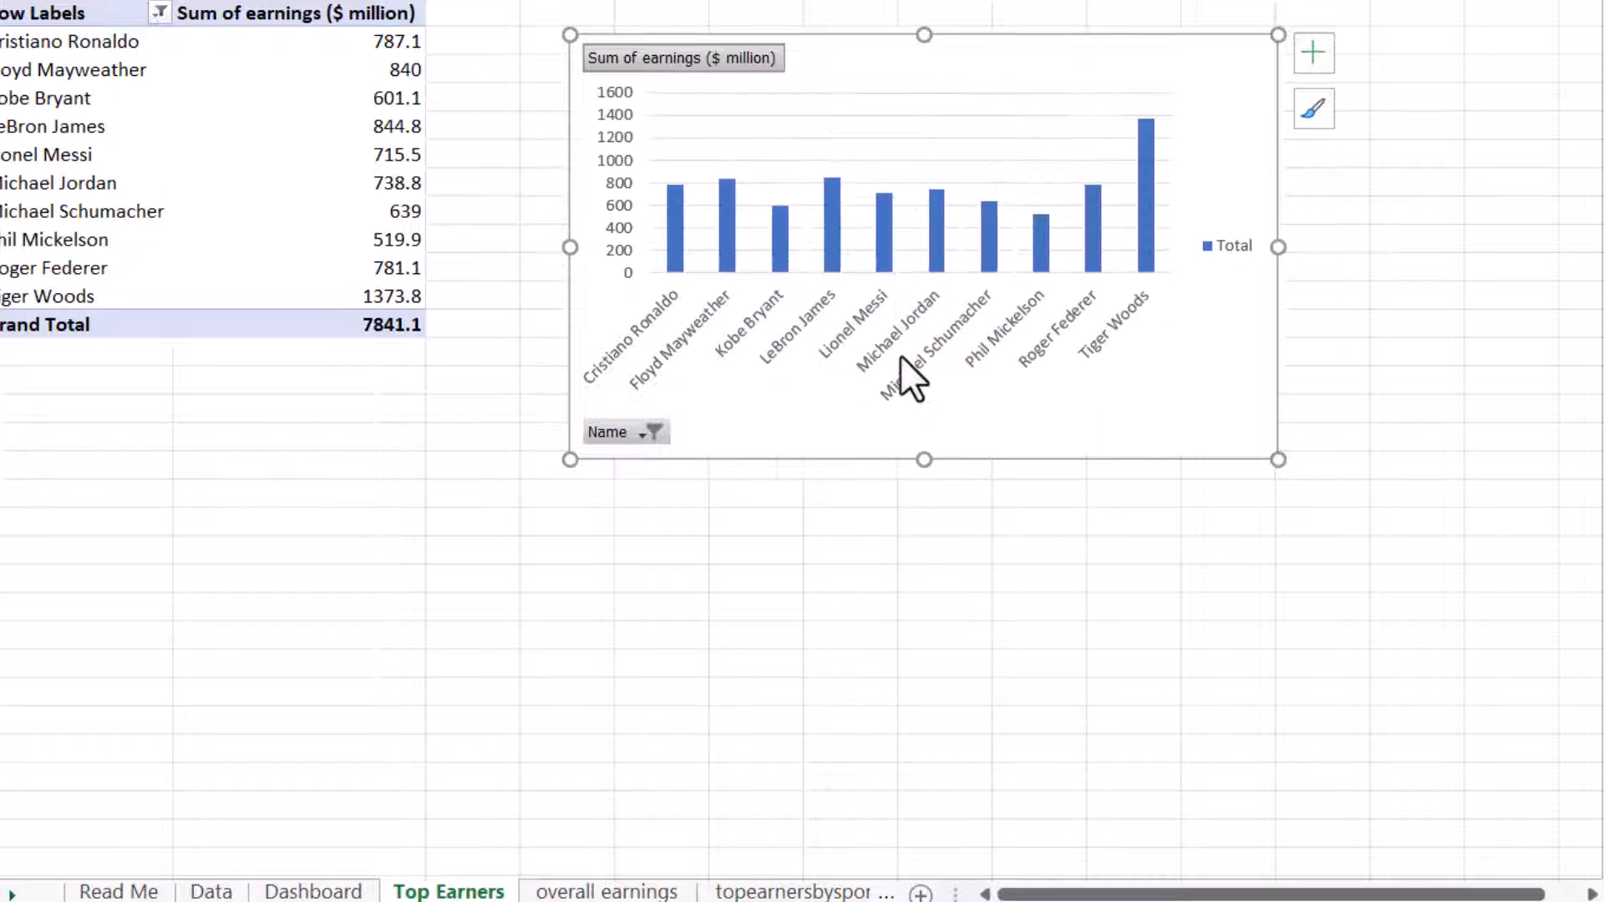
right_click(620, 435)
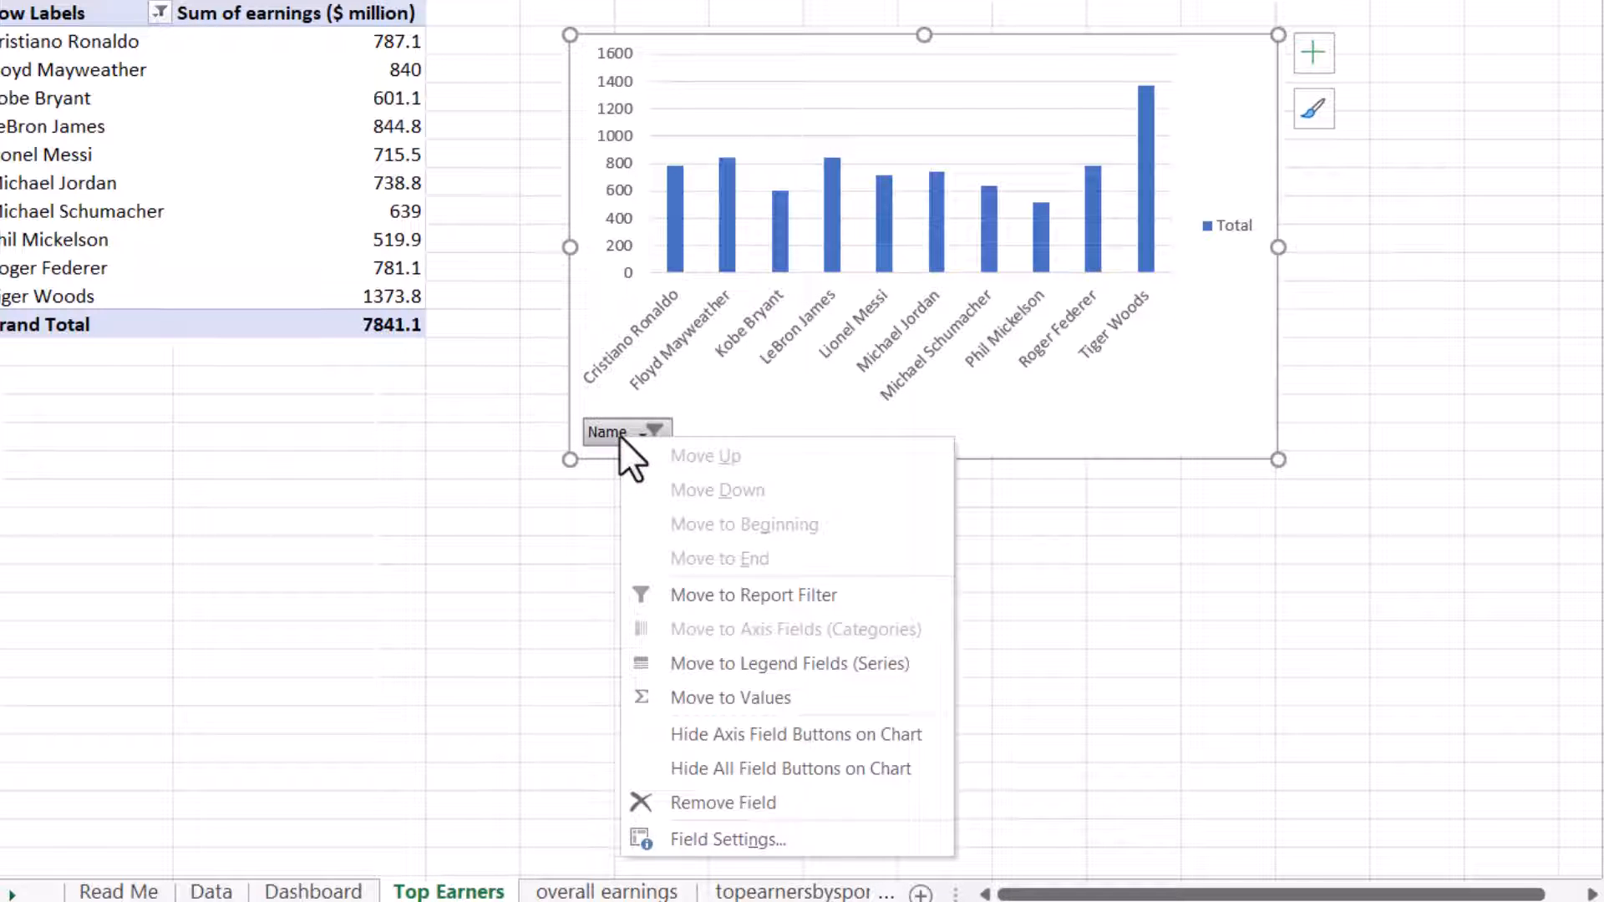
click(782, 734)
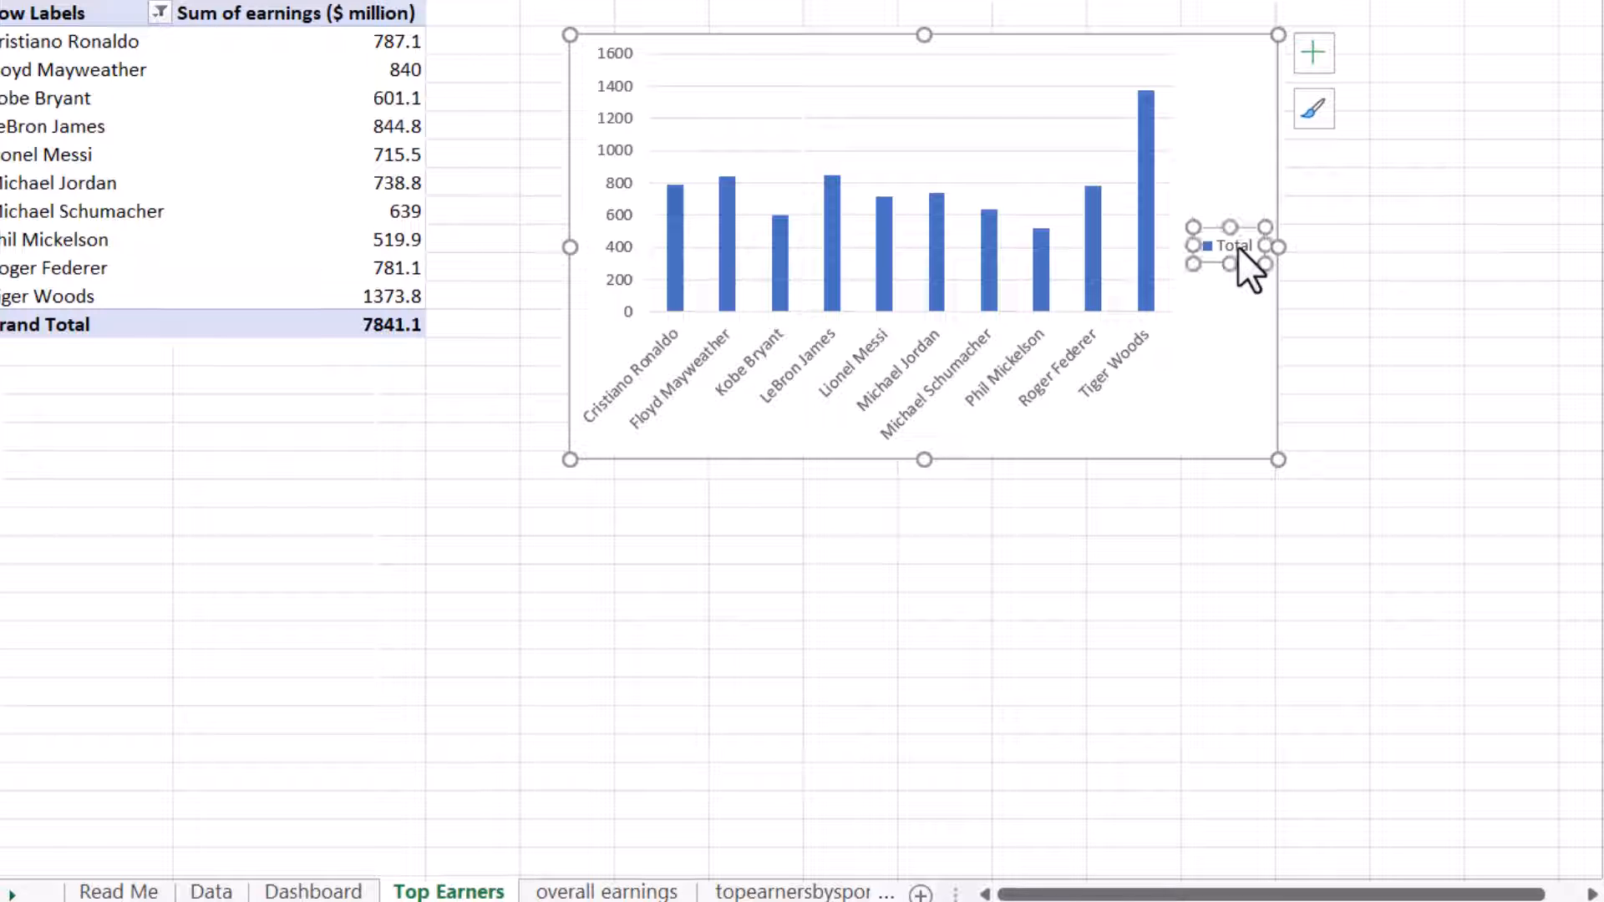
key(Delete)
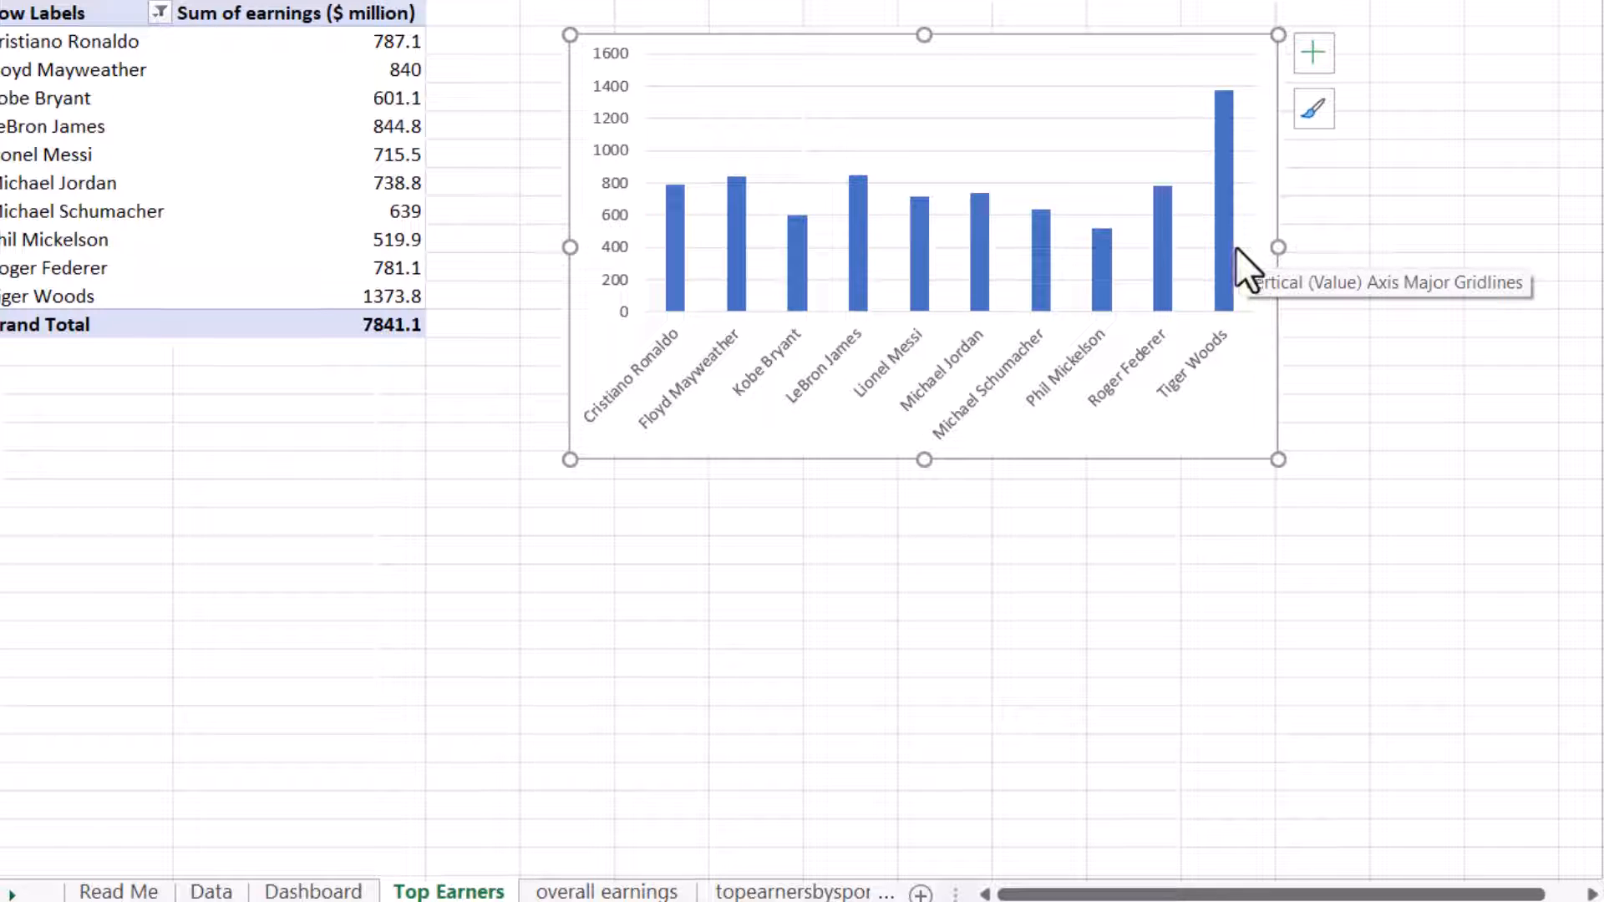
Step: Add a text box reading "Top Earners in Millions of Dollars" at the top of the Dashboard sheet's upper-left rounded panel
click(313, 892)
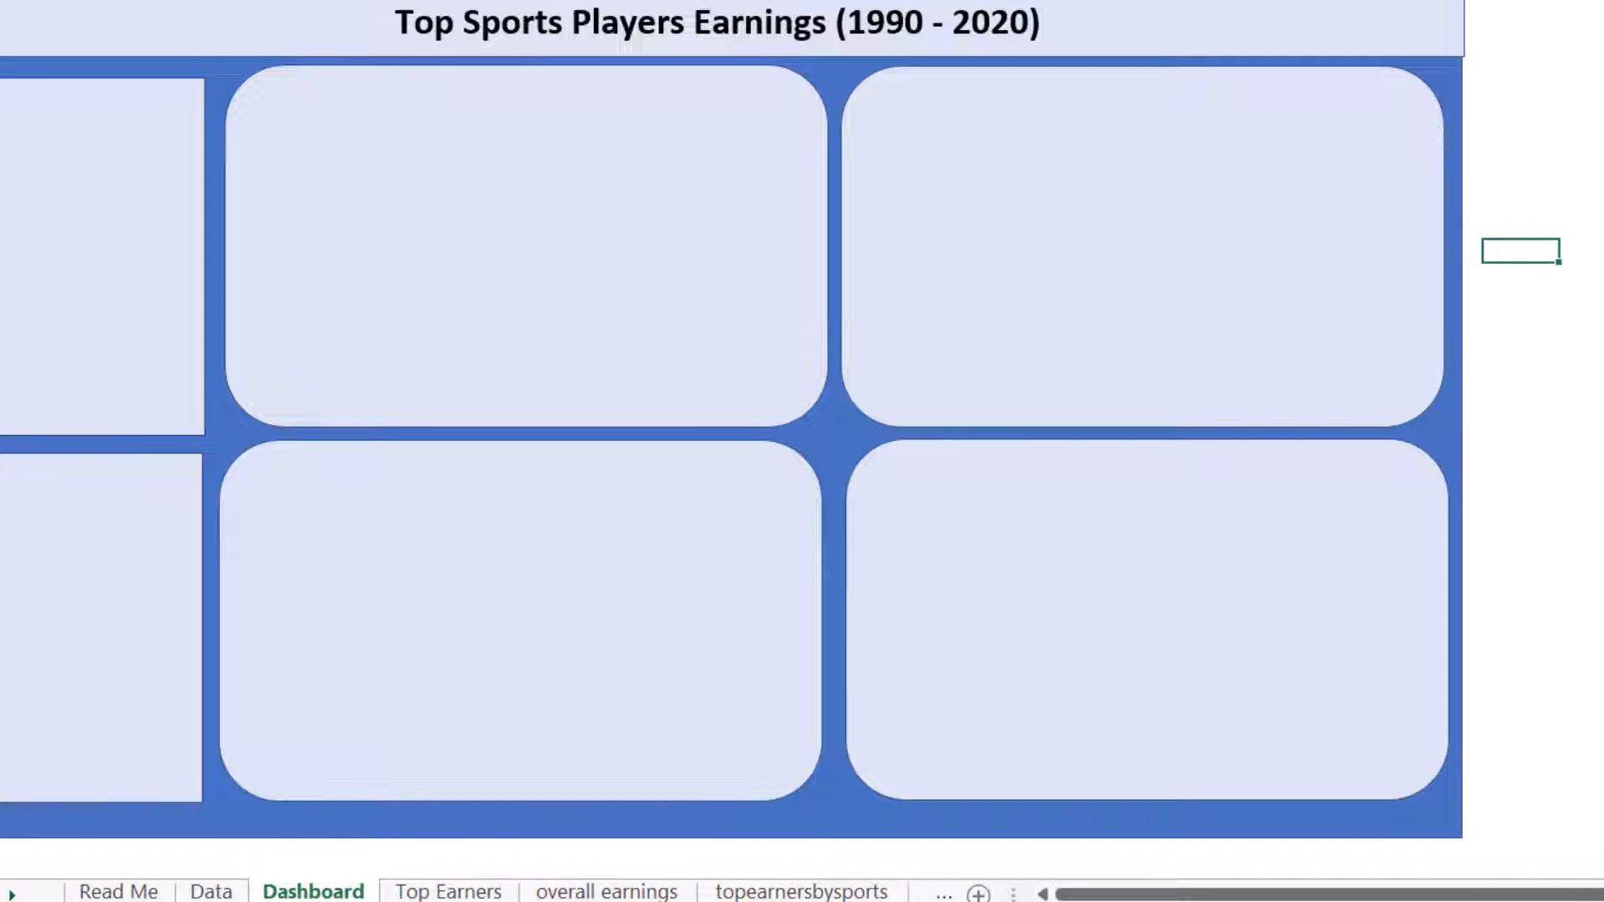
click(420, 892)
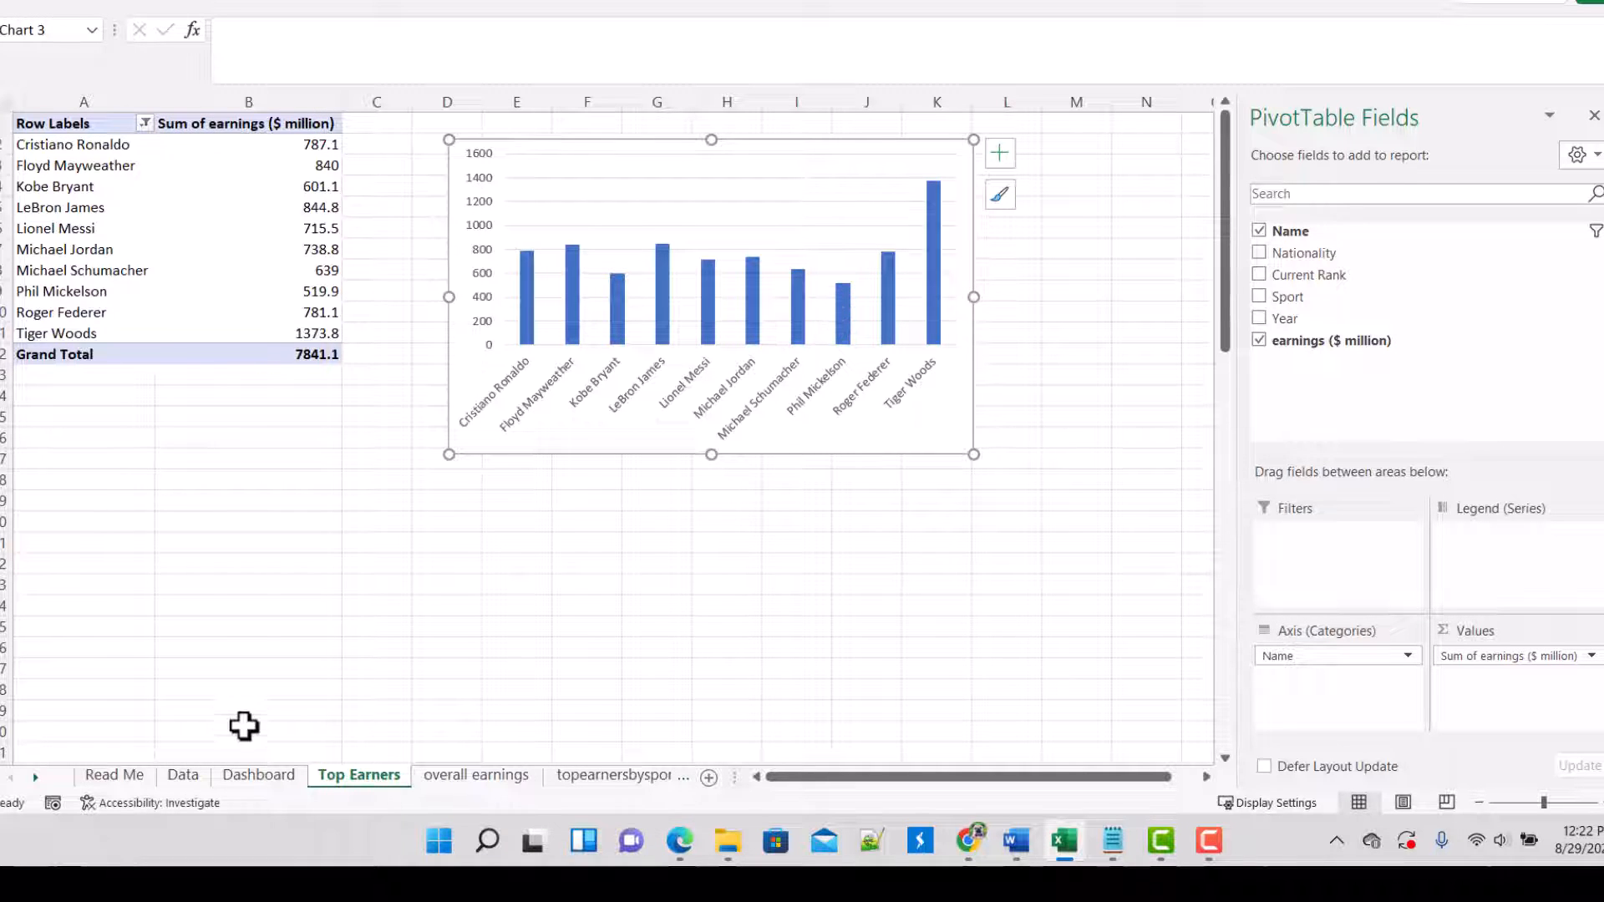
click(269, 775)
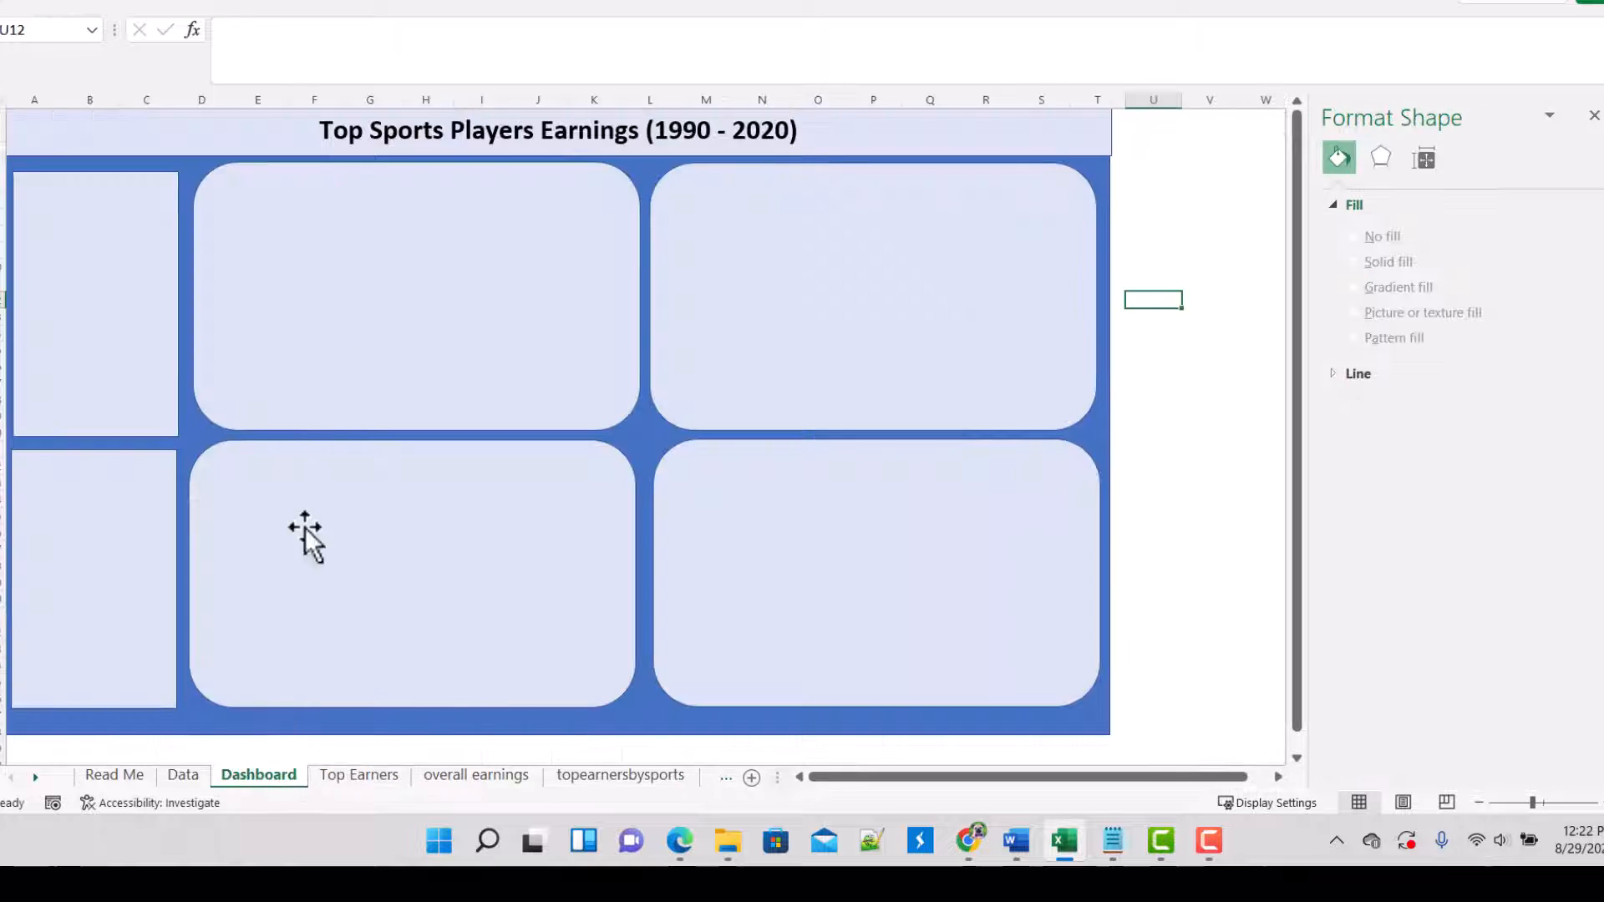
click(423, 263)
click(433, 132)
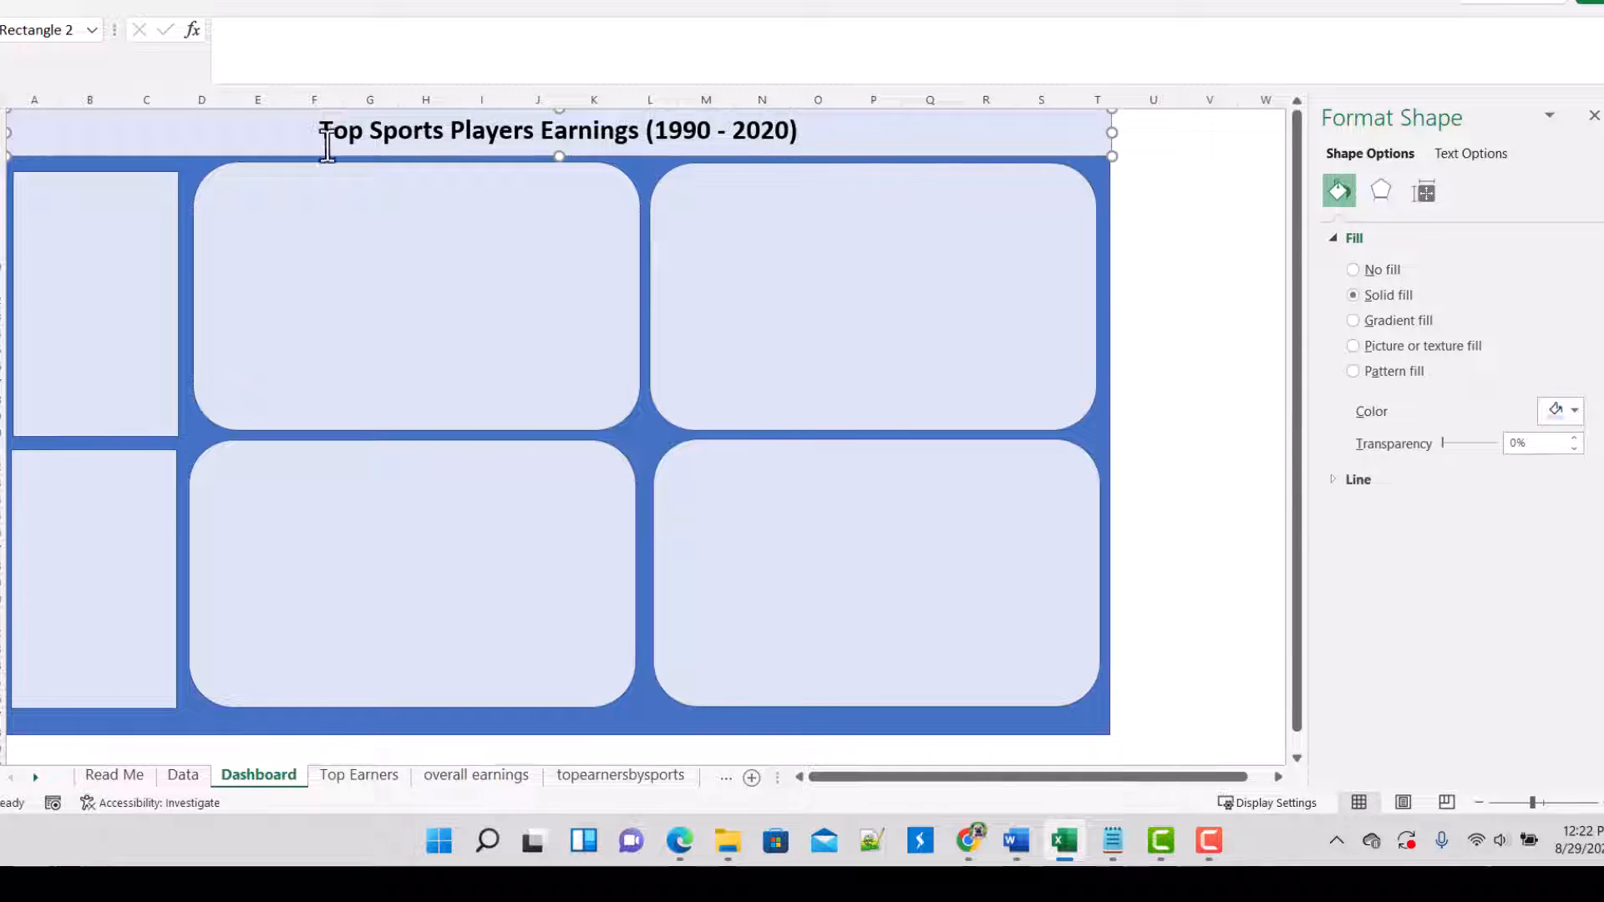
click(333, 251)
click(133, 0)
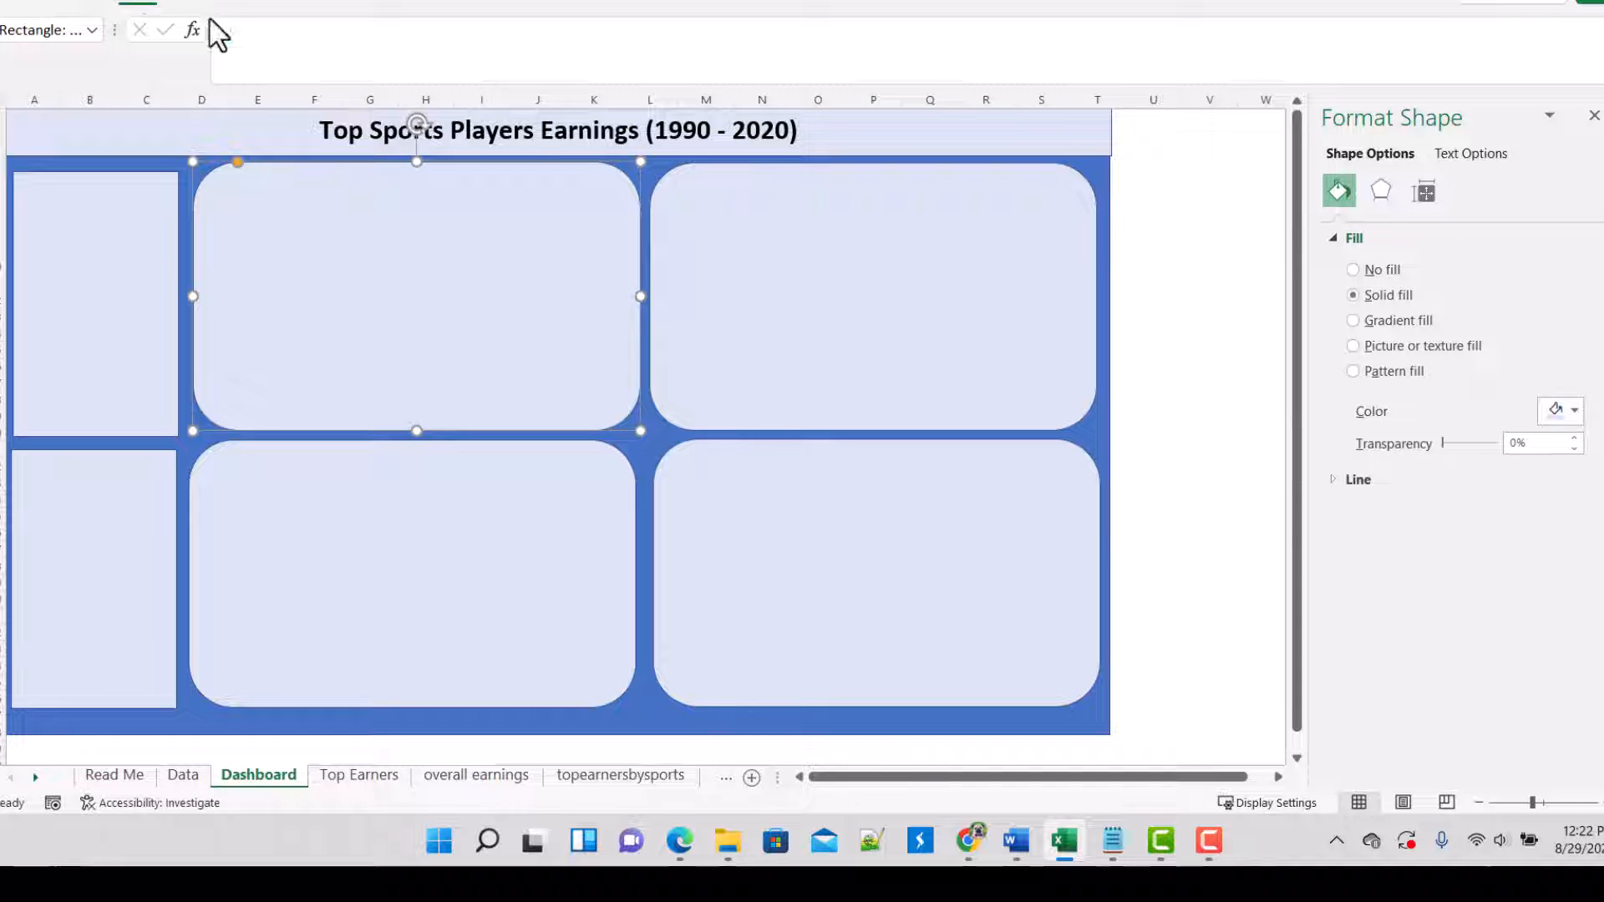
click(262, 76)
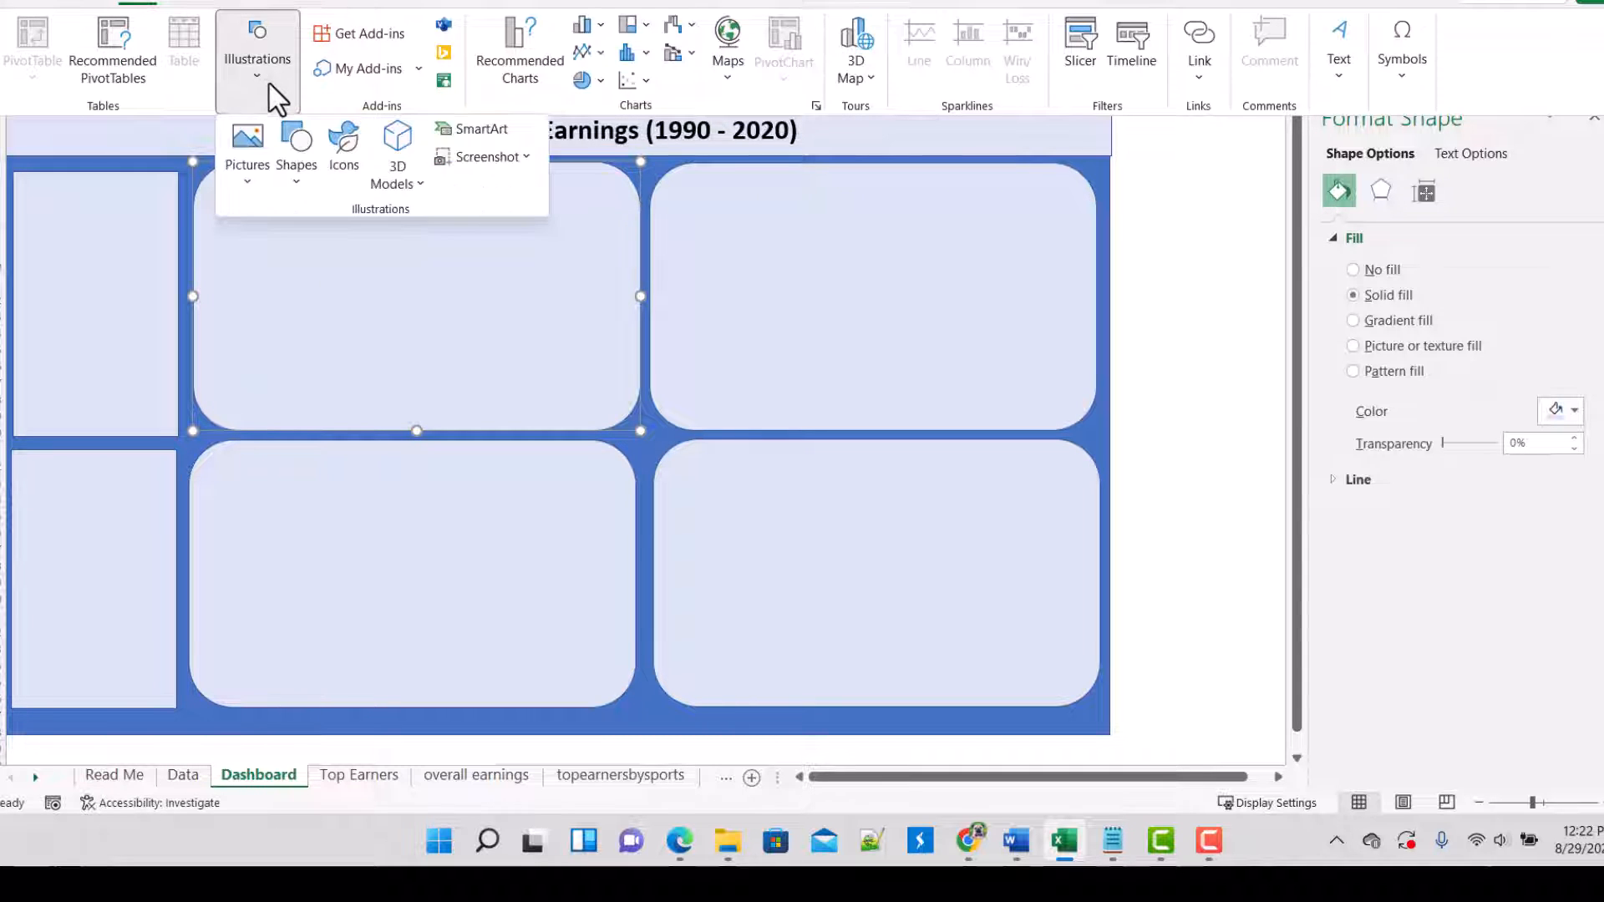
click(295, 169)
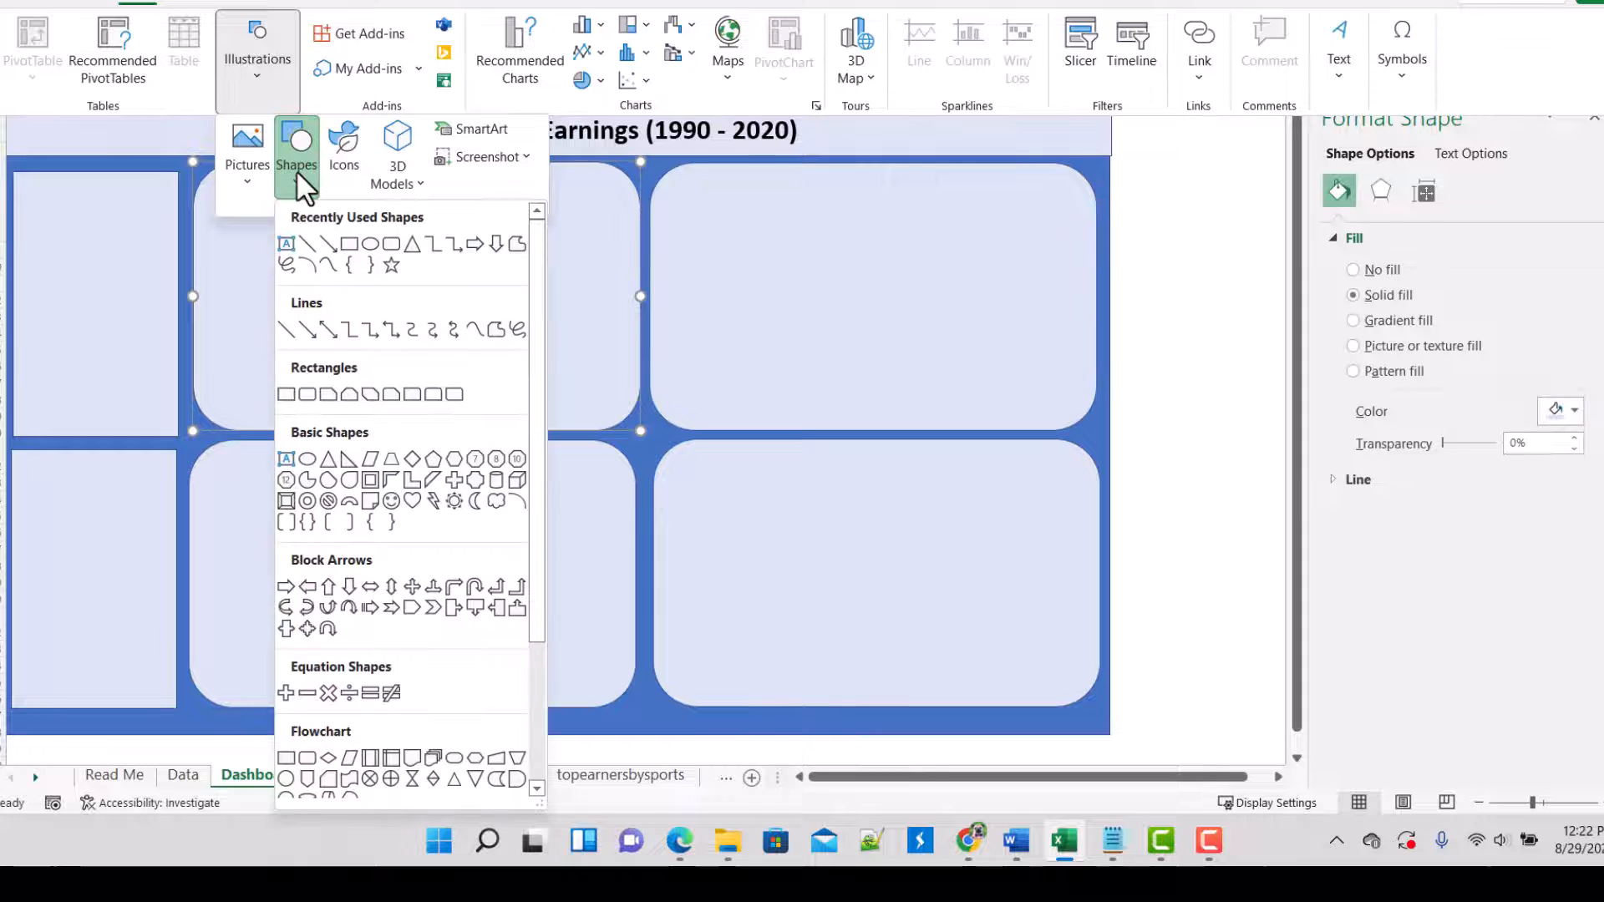
click(286, 243)
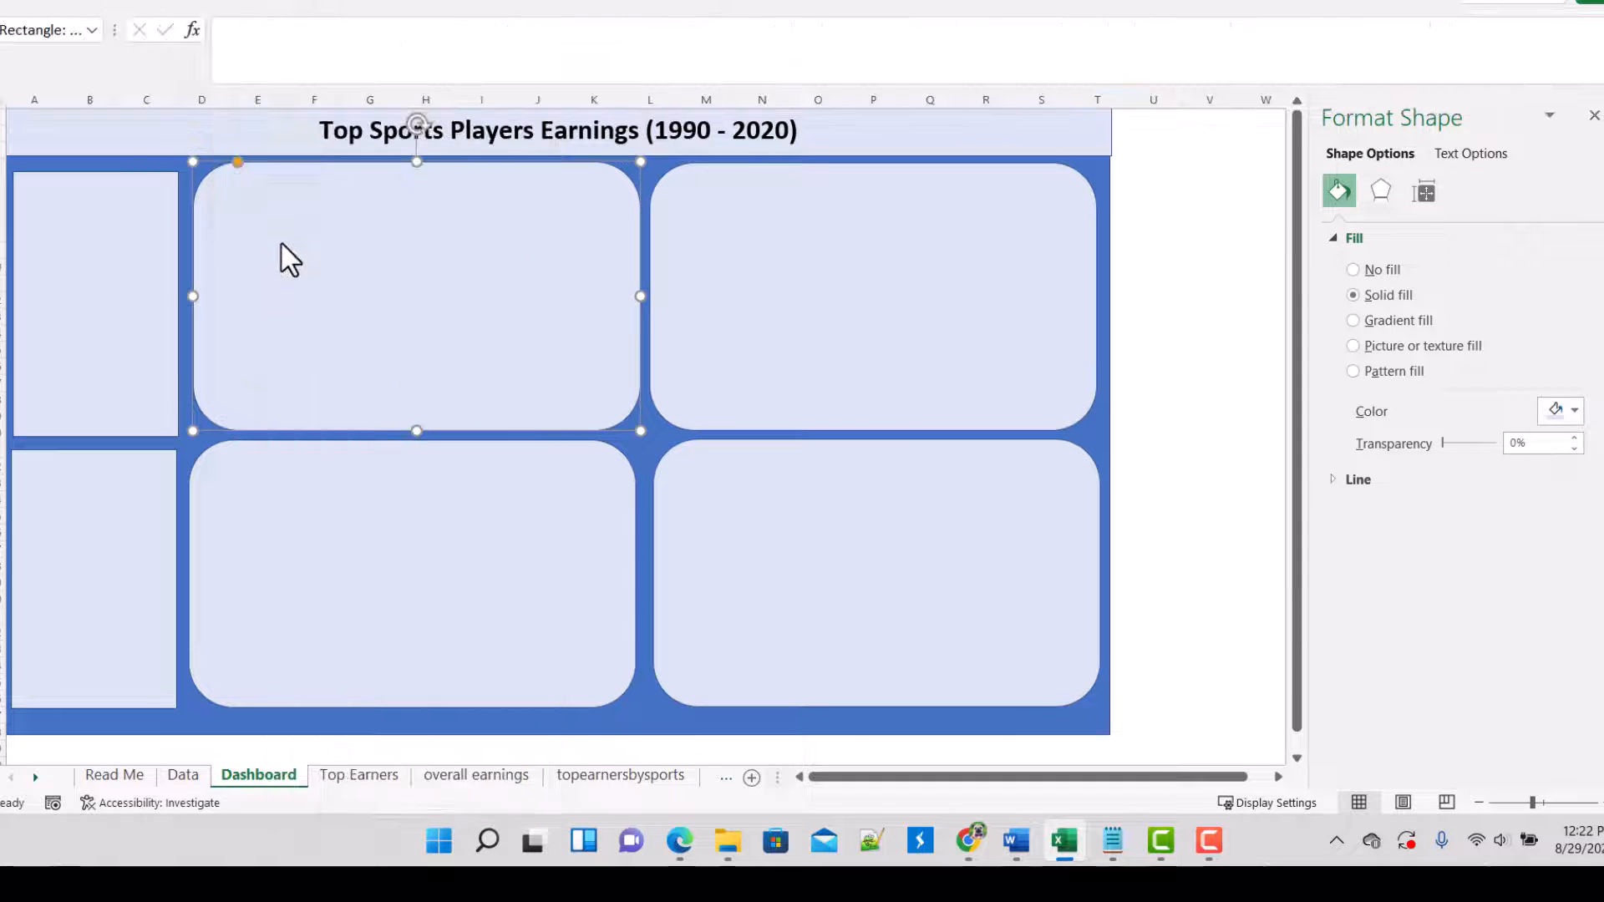
drag(255, 178, 566, 221)
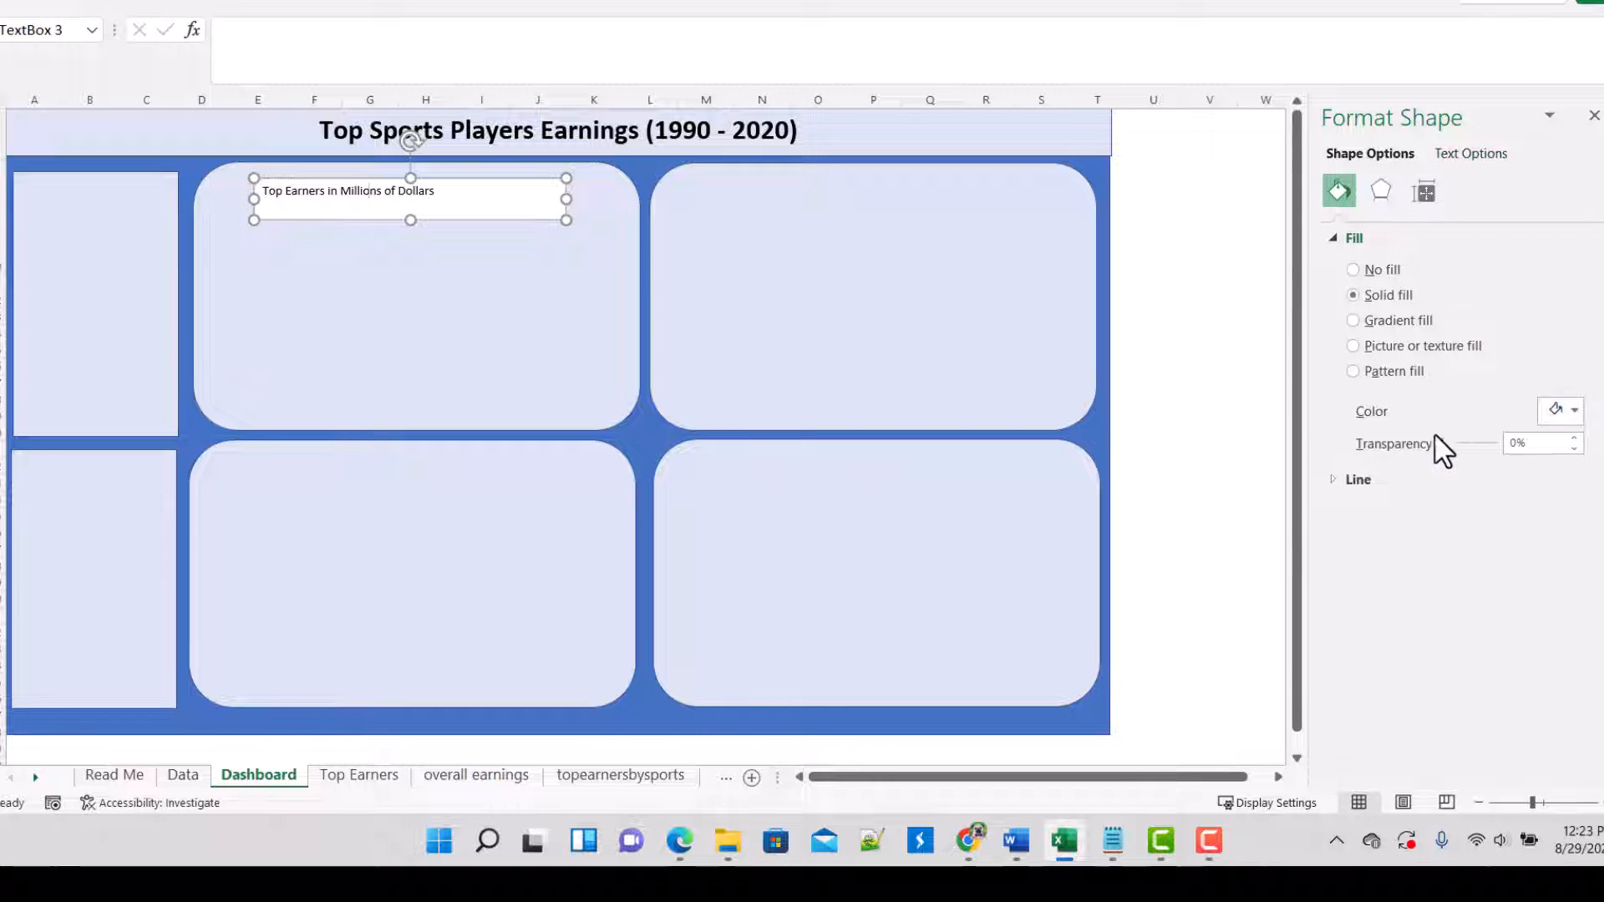
Step: Set the title text box's fill transparency to 100% and format its text as 18 pt, centred and bold
click(1497, 444)
drag(1444, 443, 1553, 435)
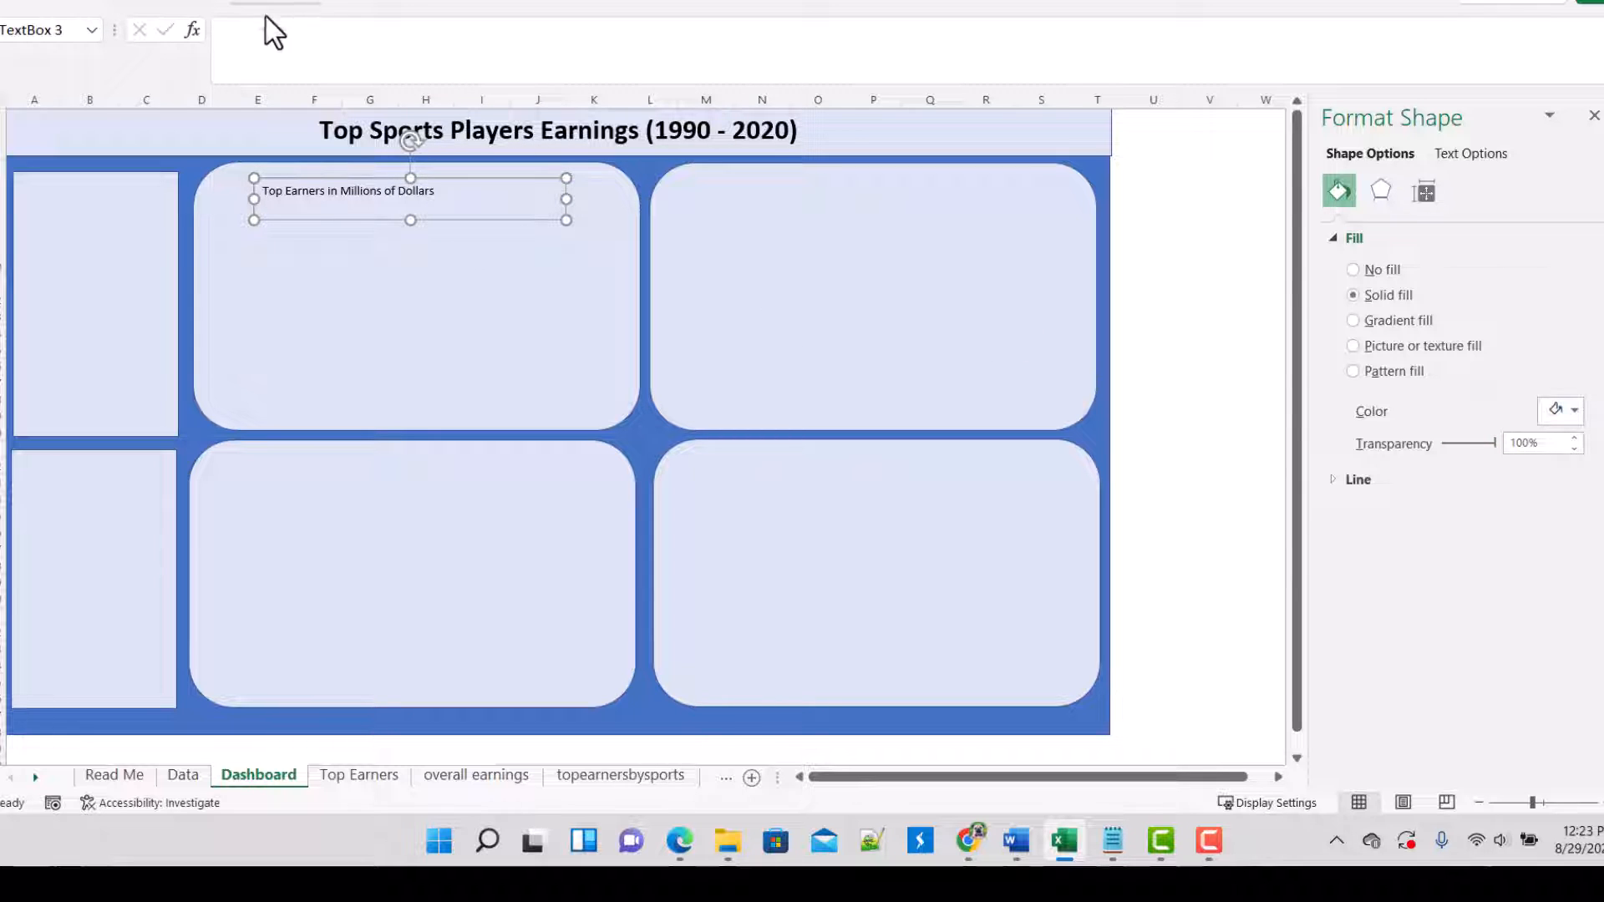
click(81, 3)
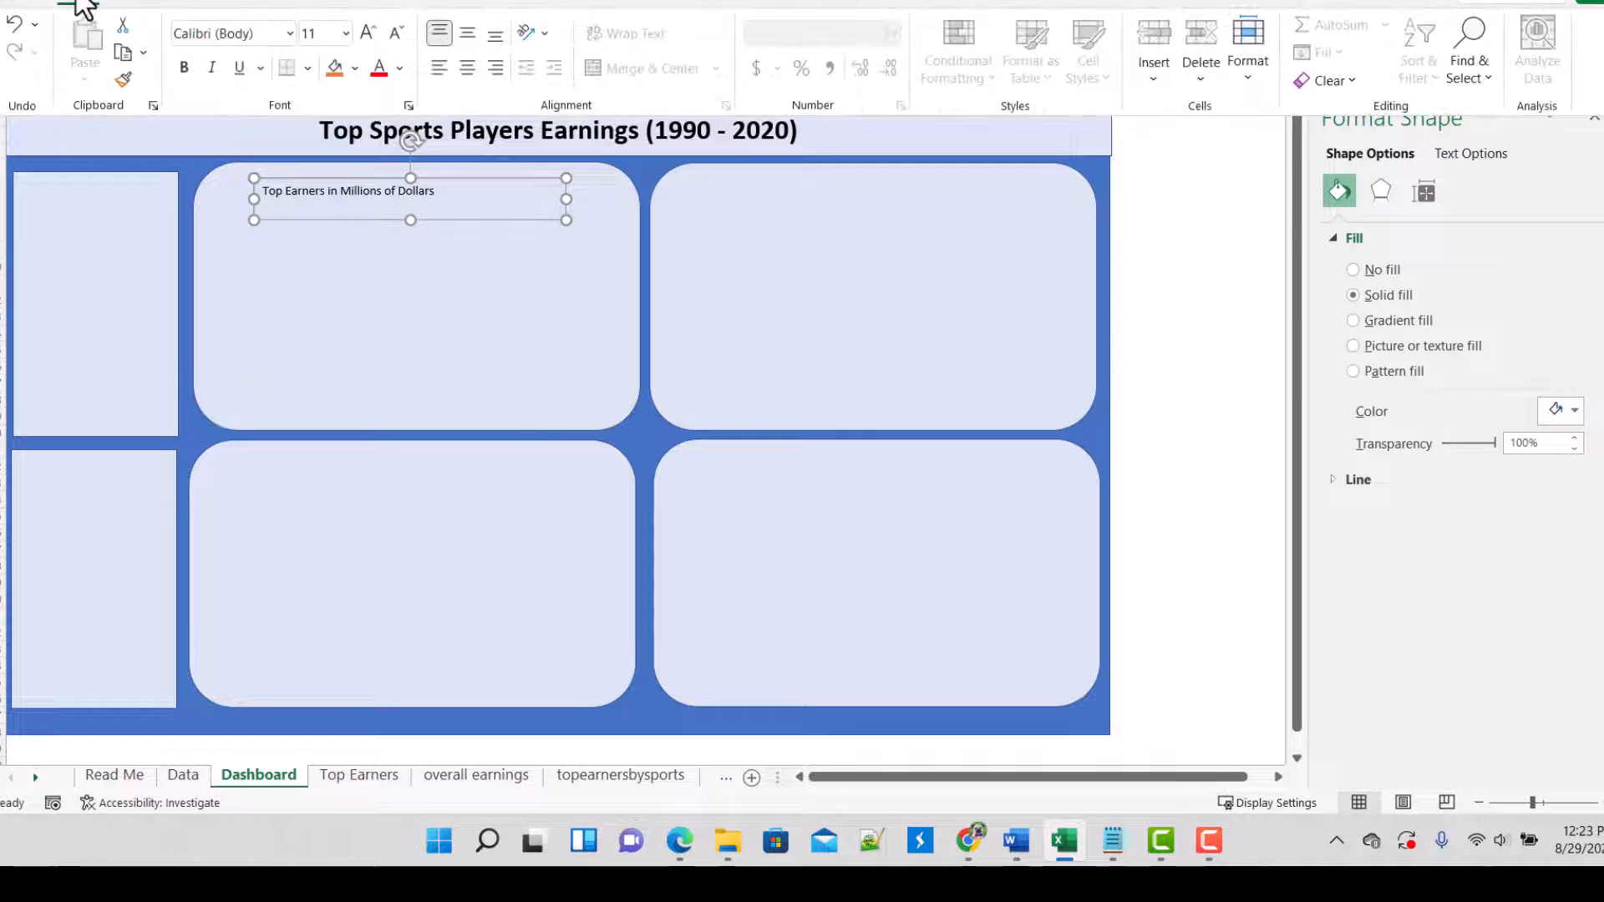
click(344, 33)
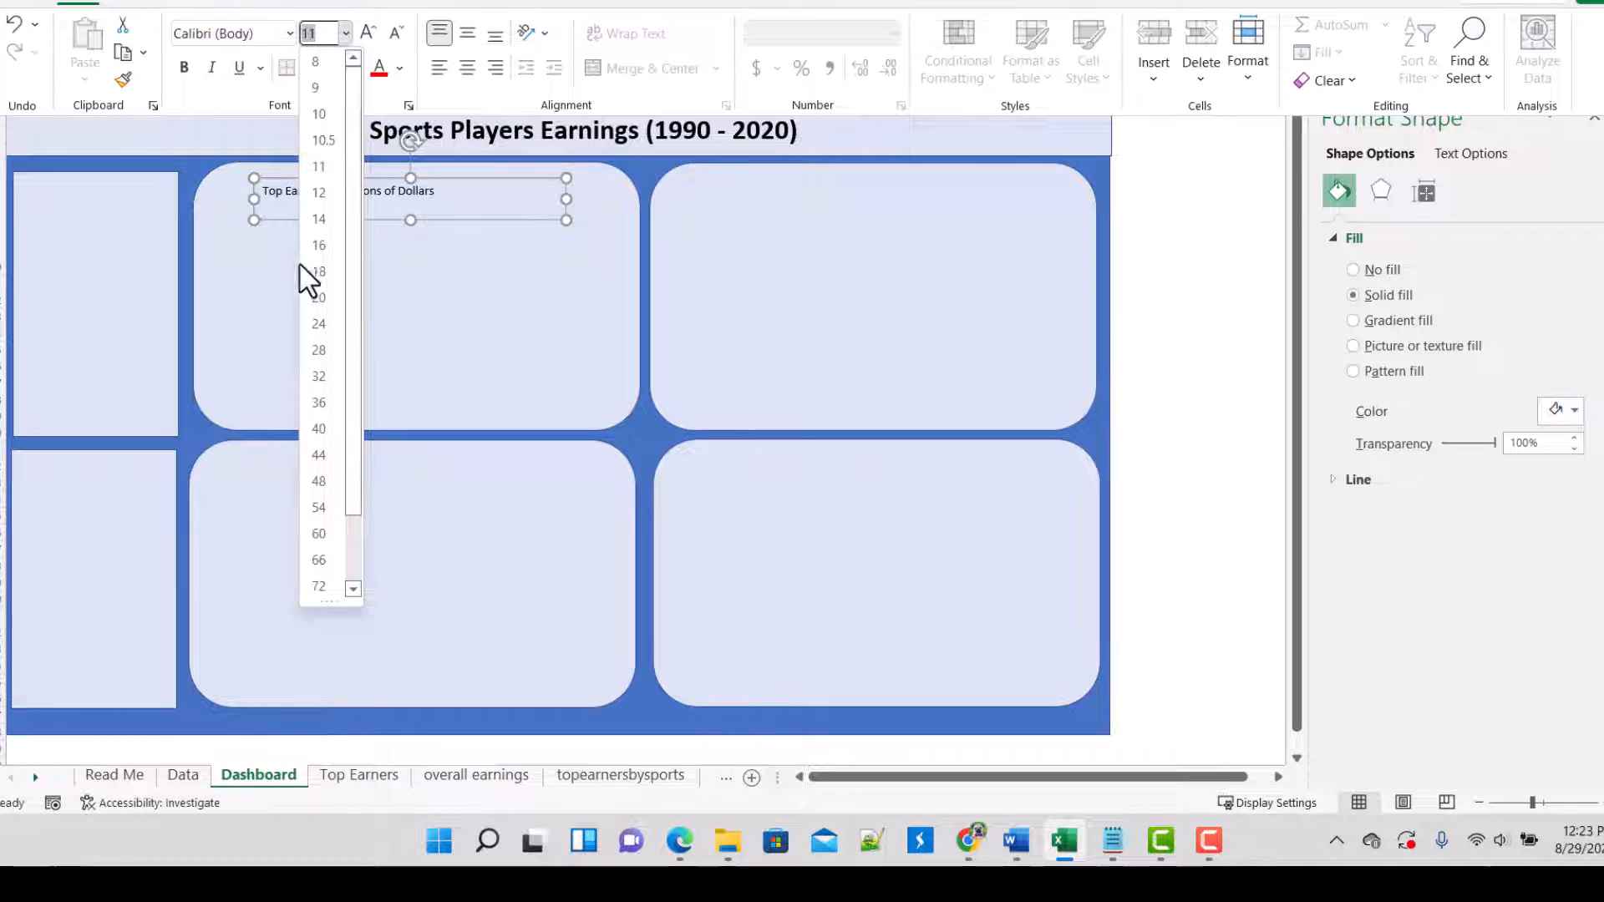
click(323, 271)
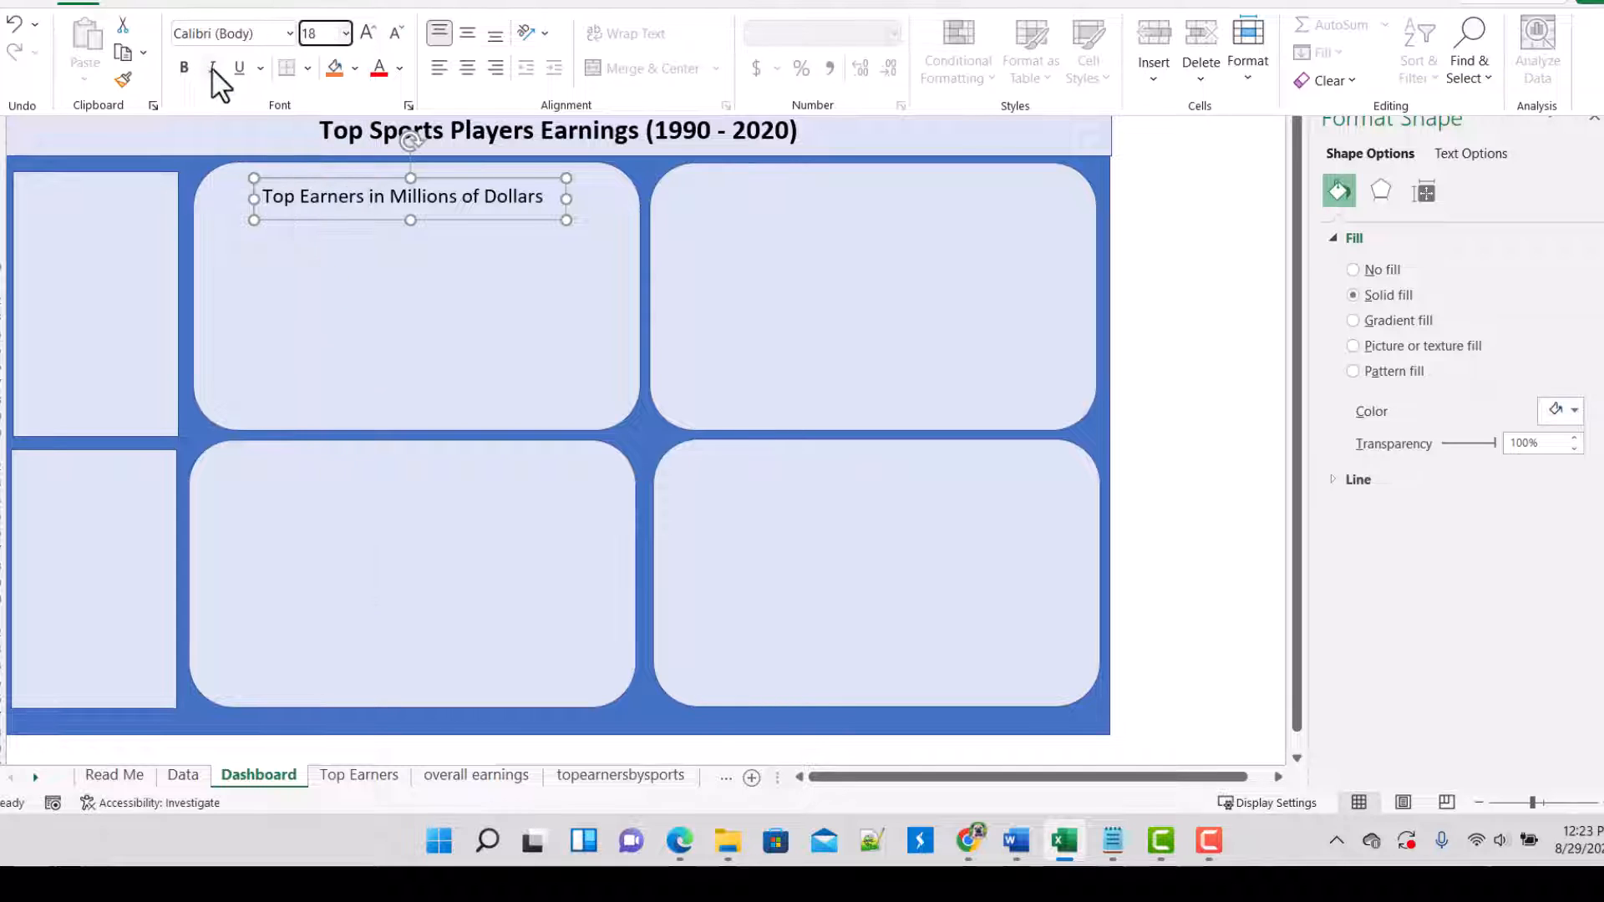
click(468, 67)
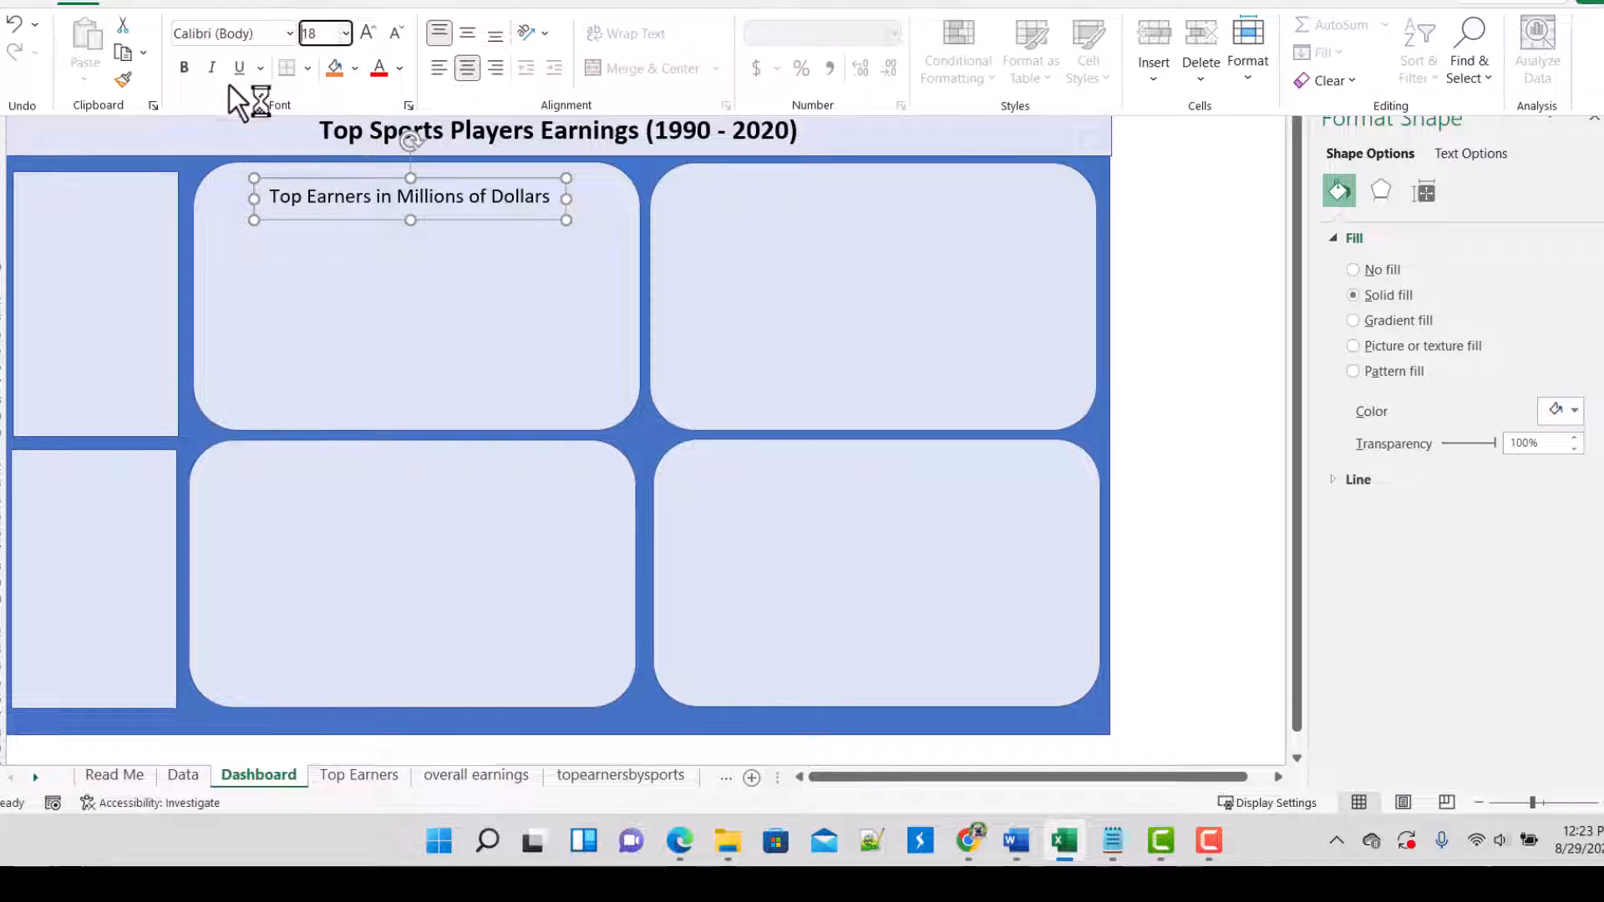
click(183, 67)
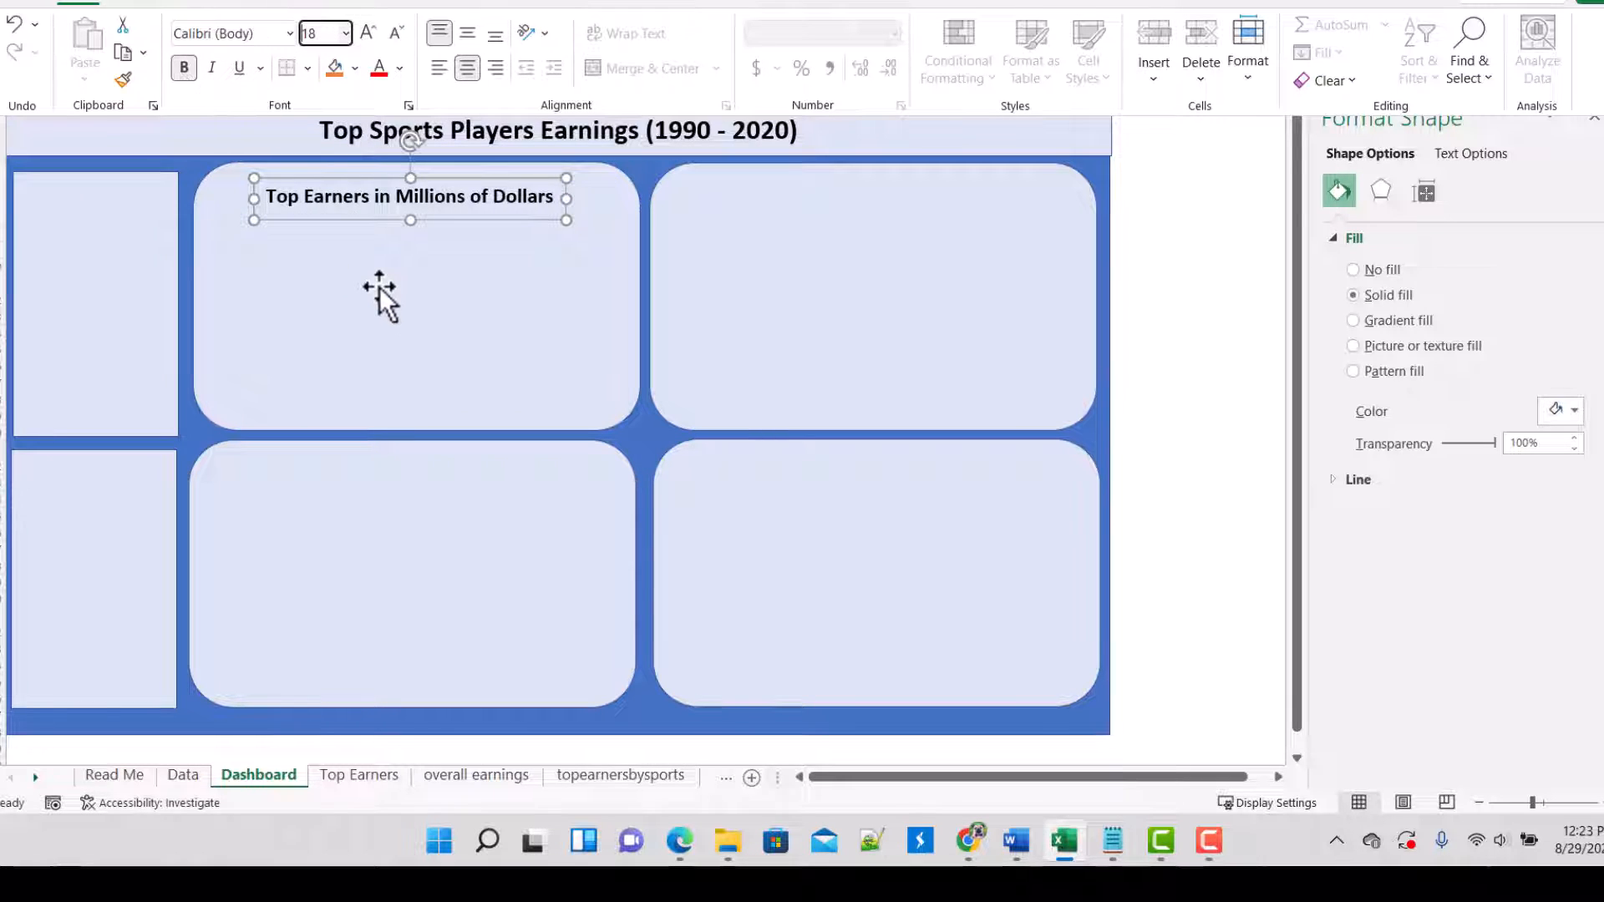
click(364, 781)
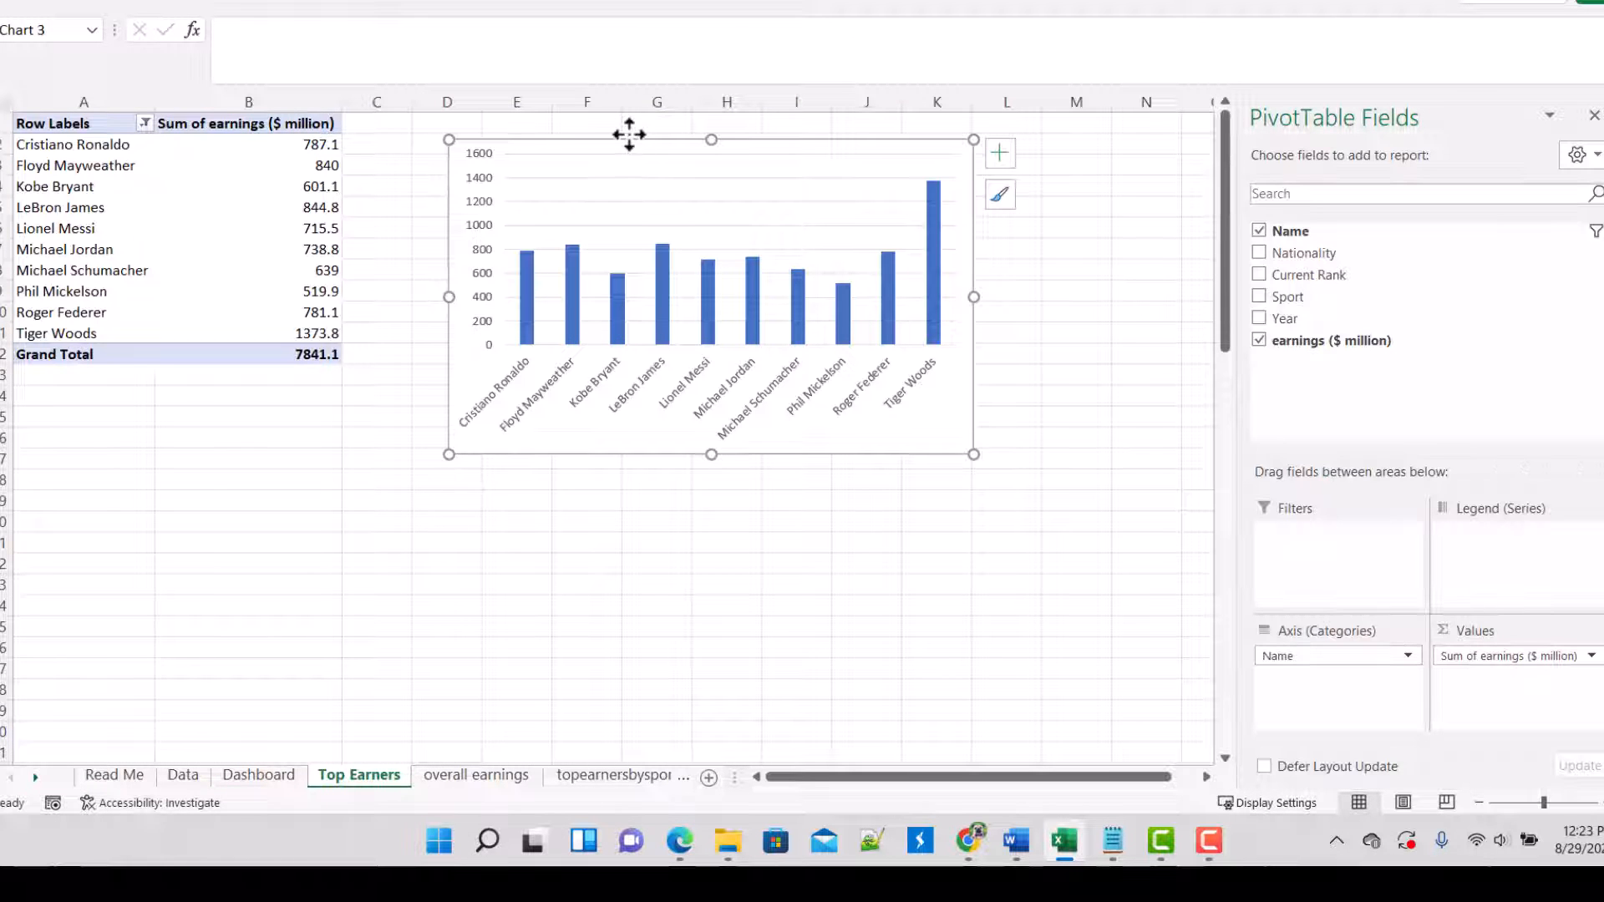
right_click(629, 134)
click(692, 201)
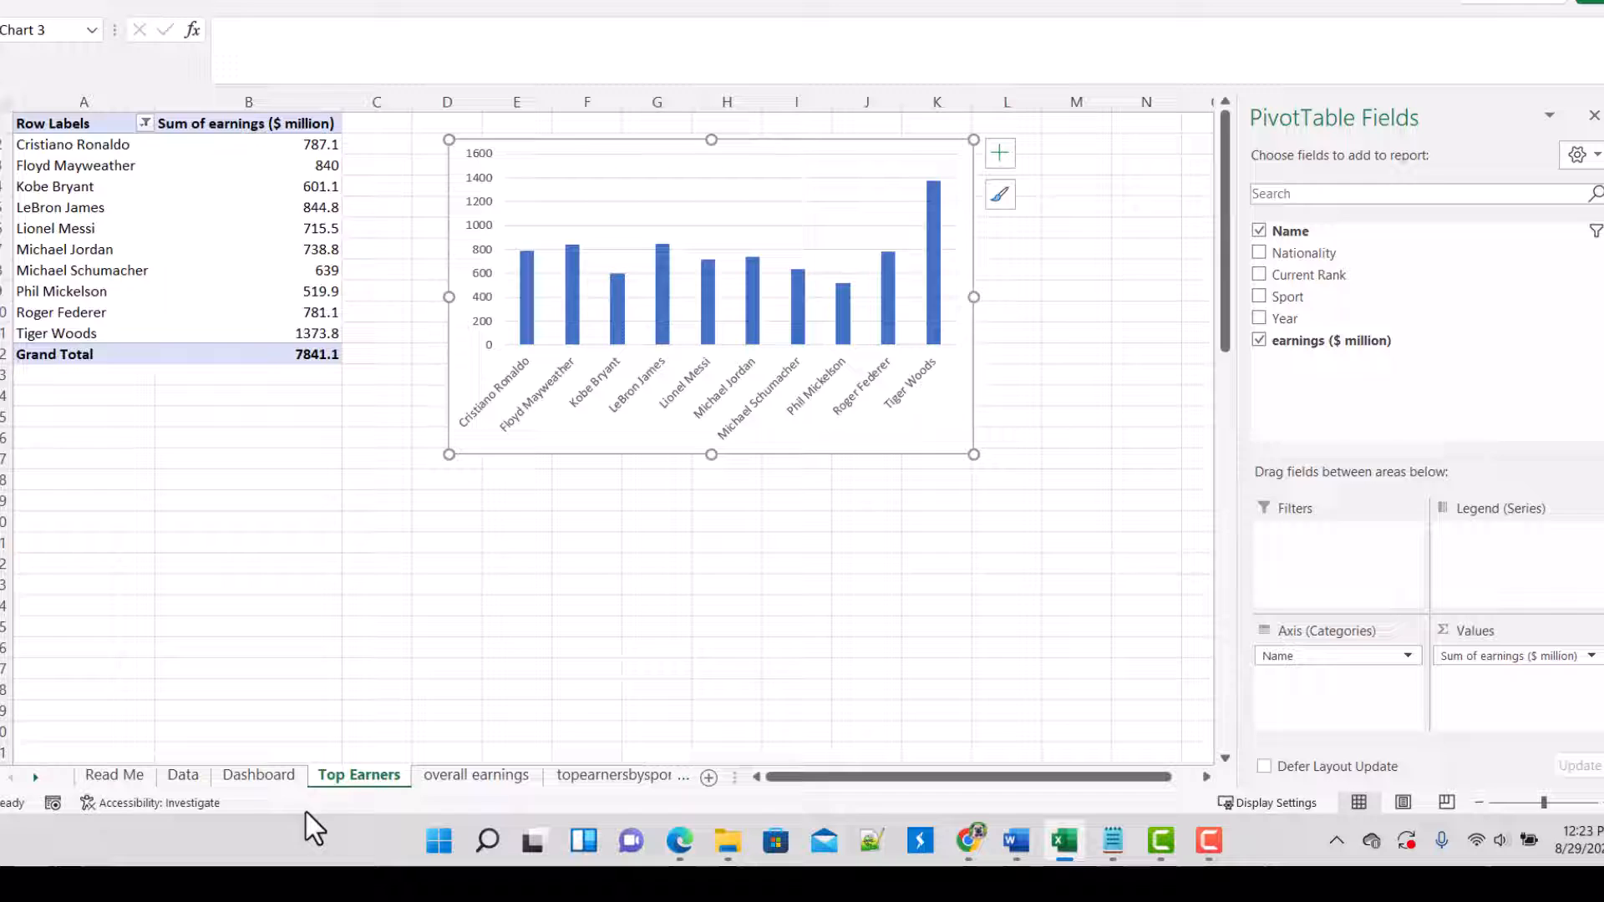
click(269, 775)
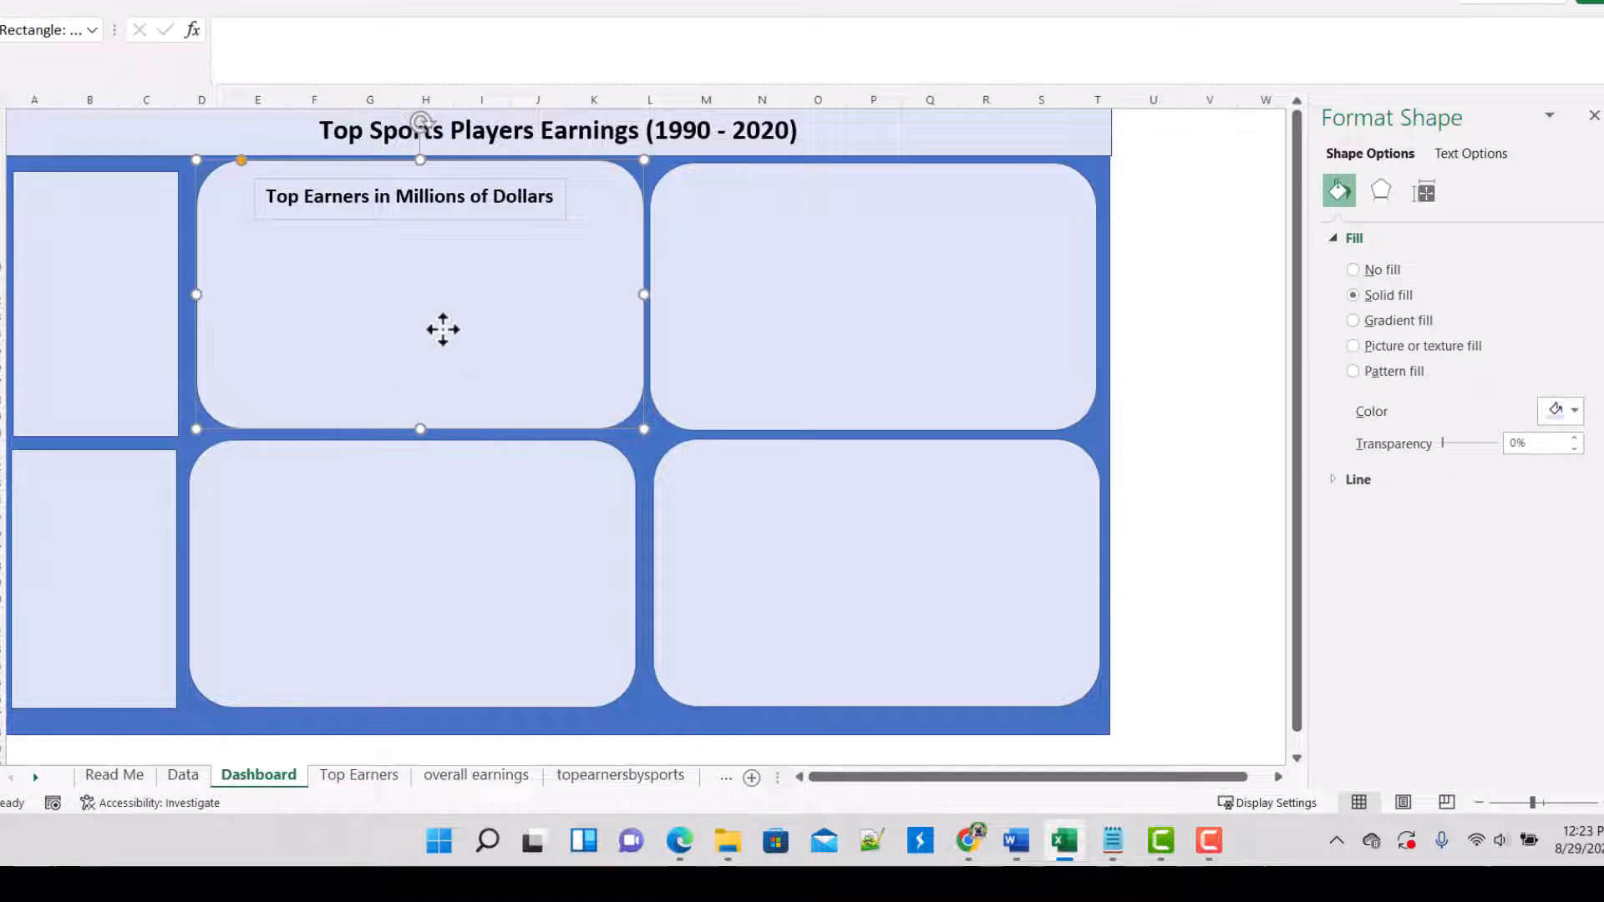
key(ctrl+v)
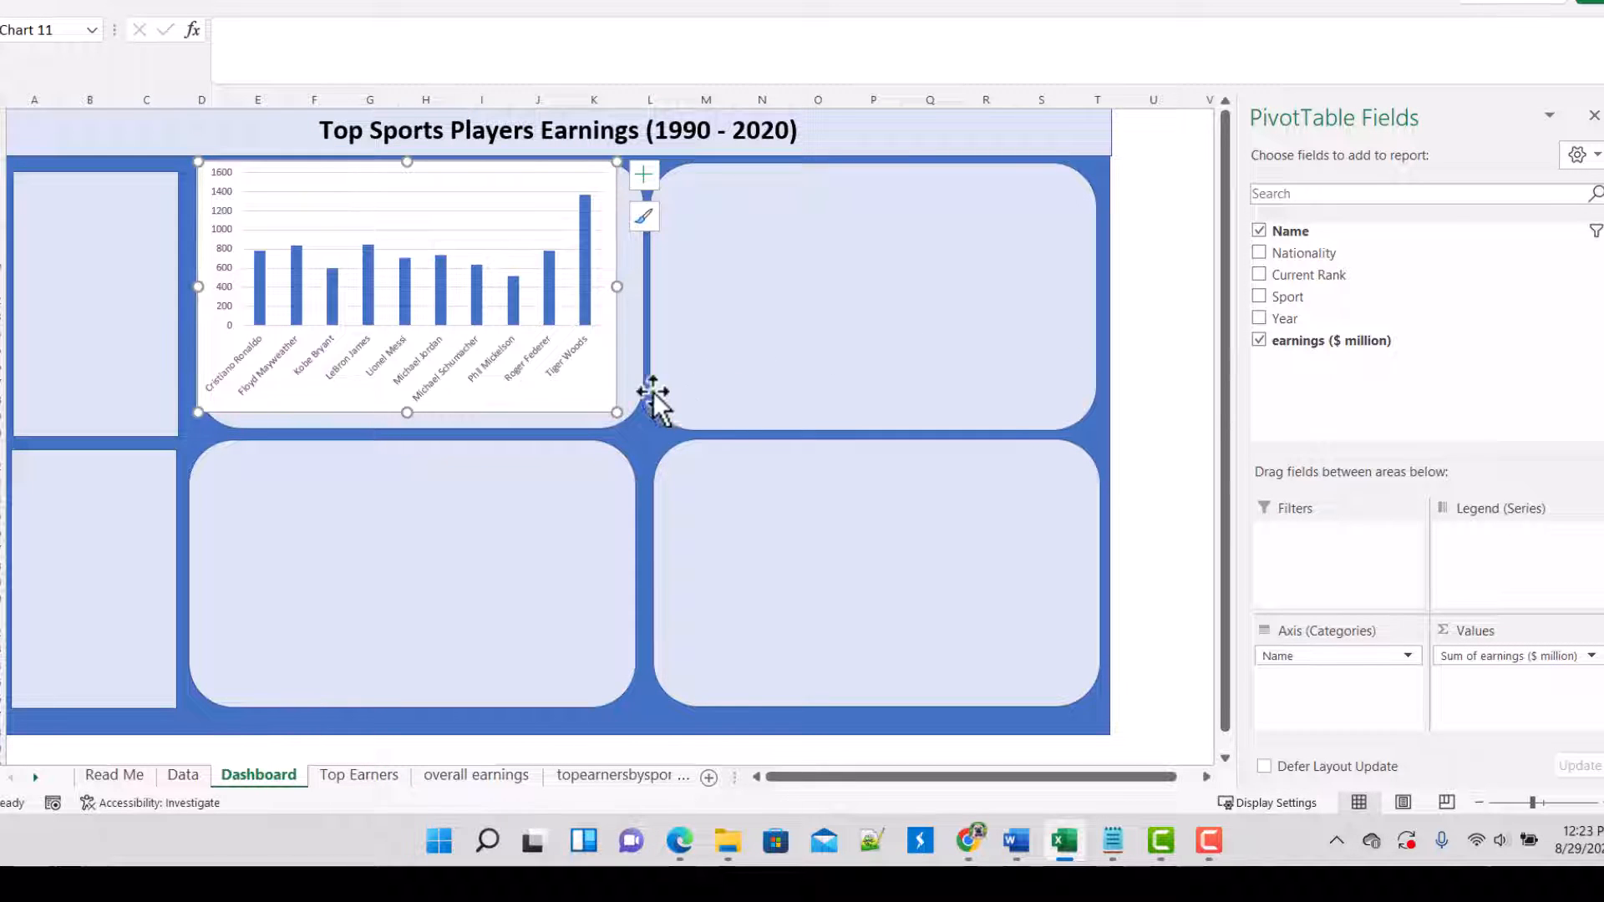
click(609, 430)
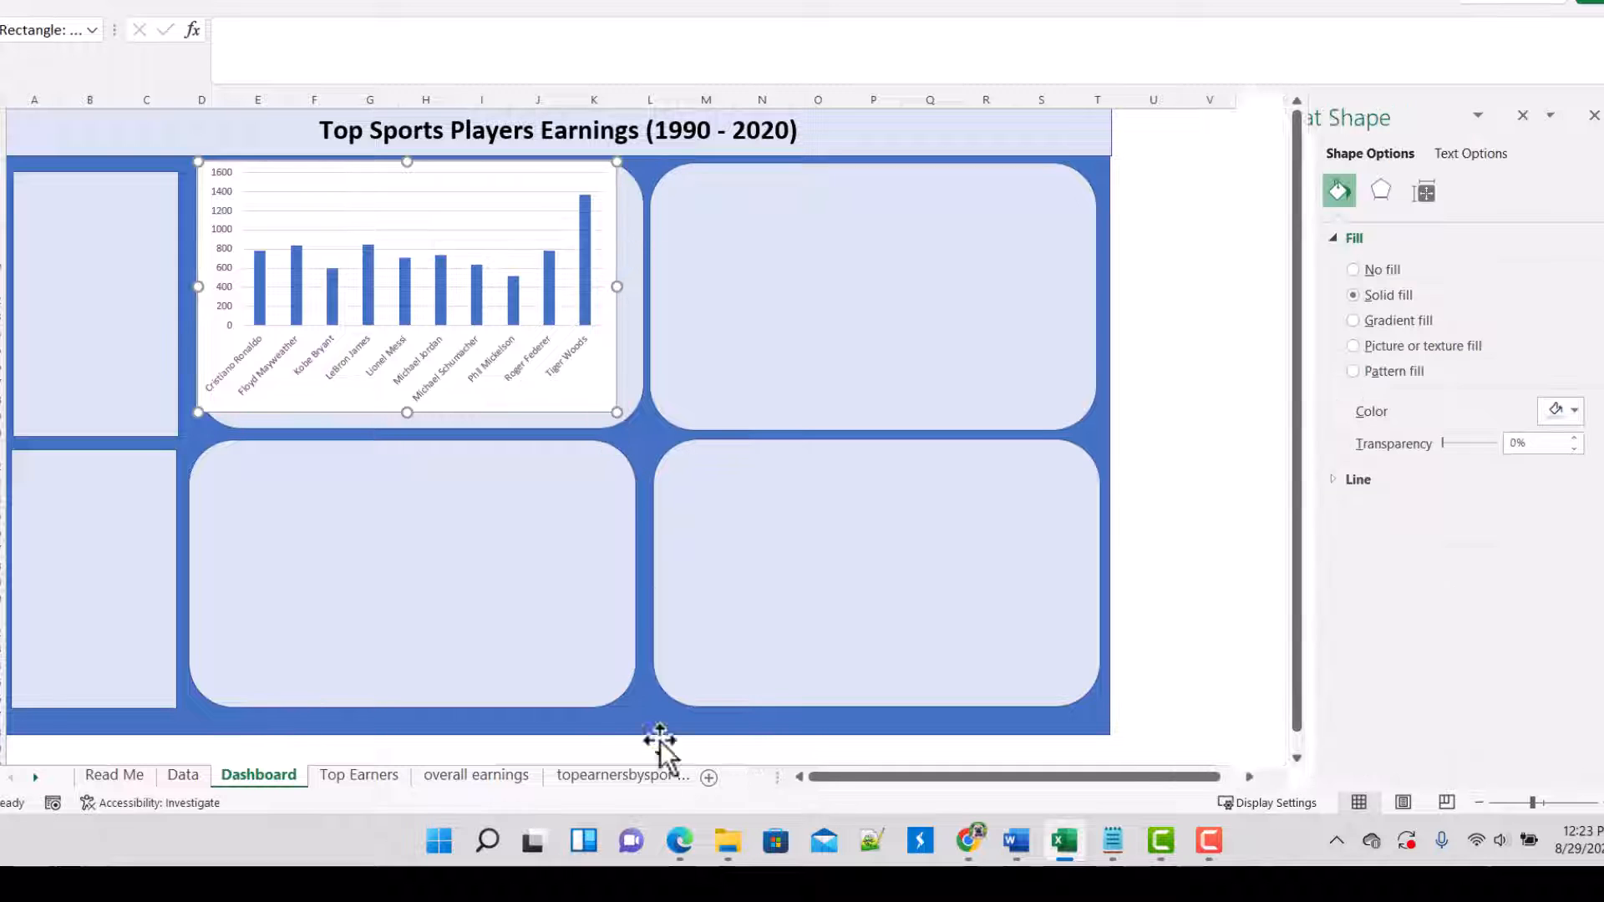
key(ctrl+z)
Step: Delete the horizontal gridlines from the column chart on the Top Earners sheet
click(368, 775)
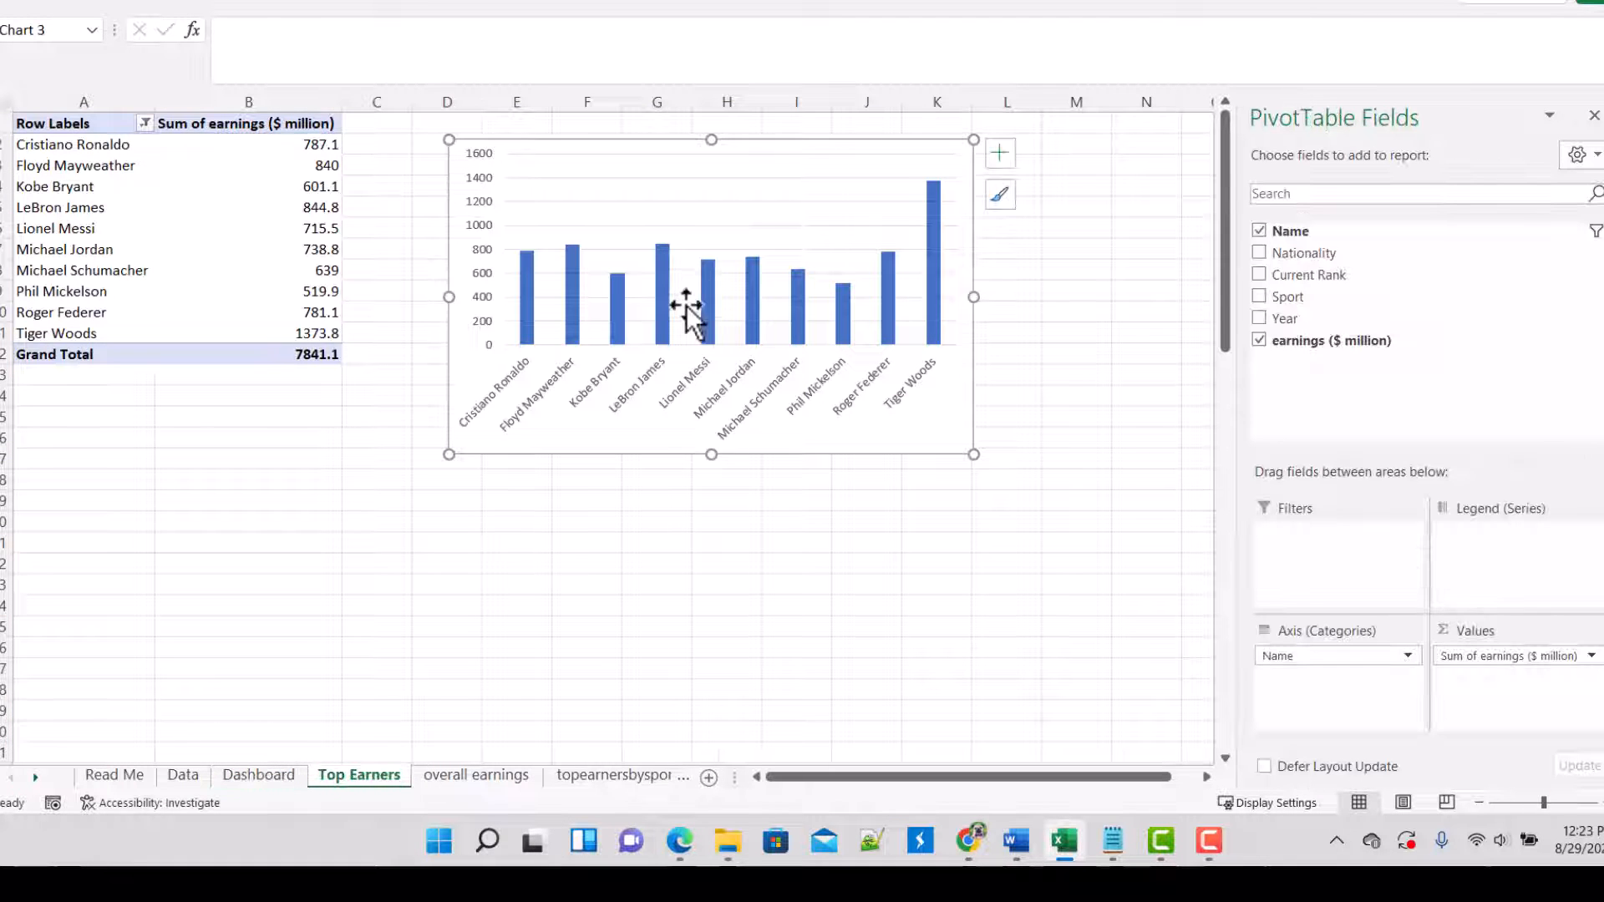
right_click(755, 213)
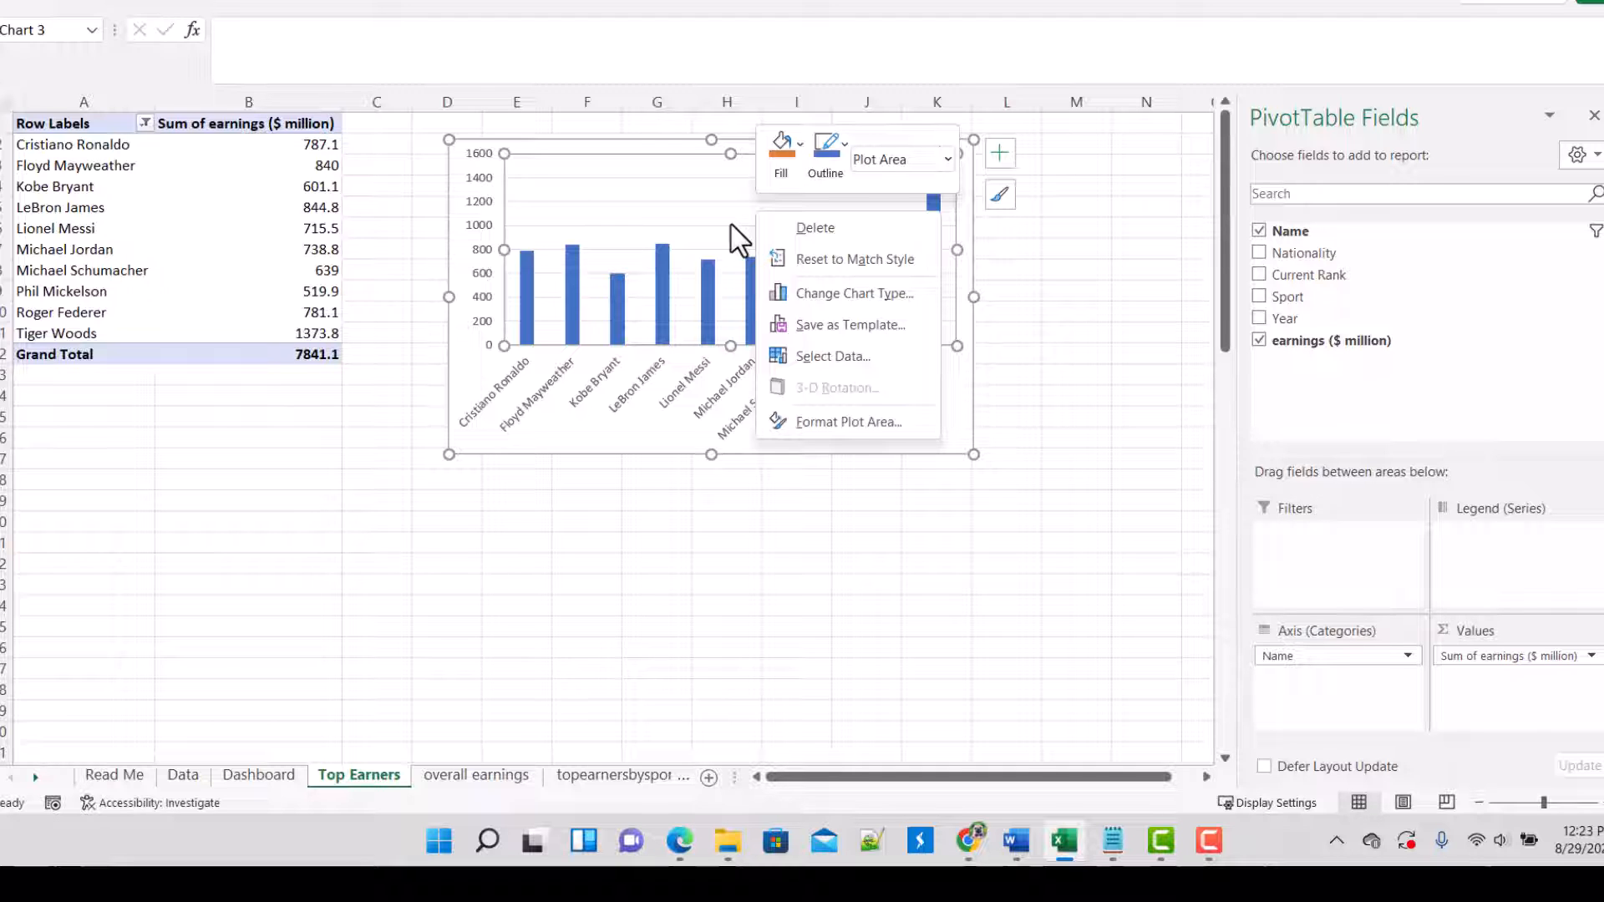
click(692, 244)
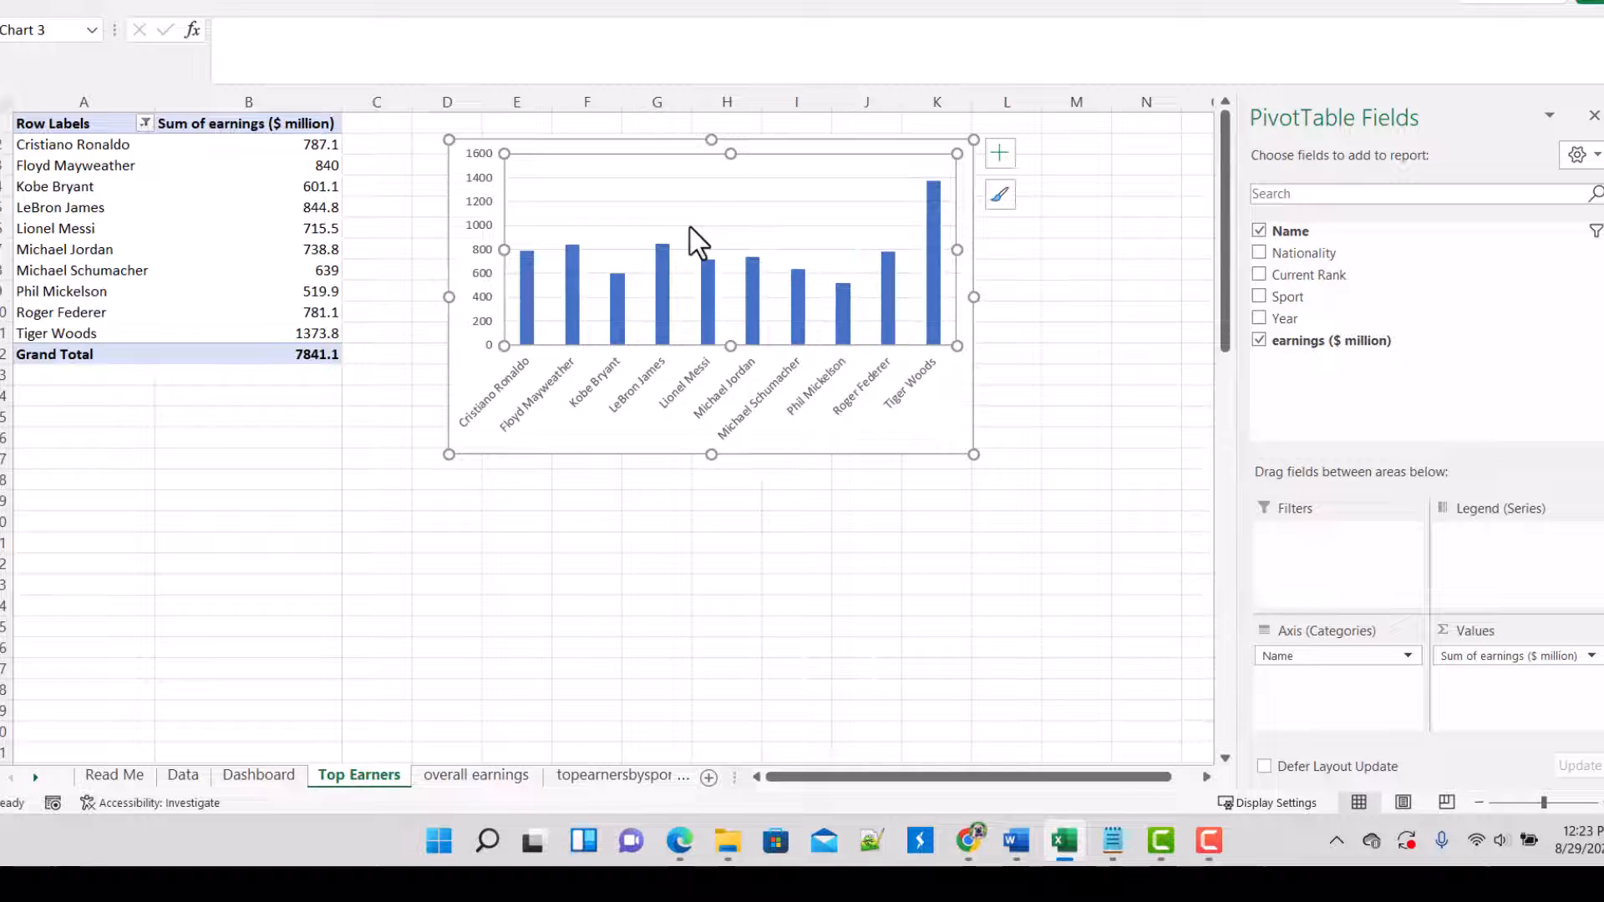
click(705, 179)
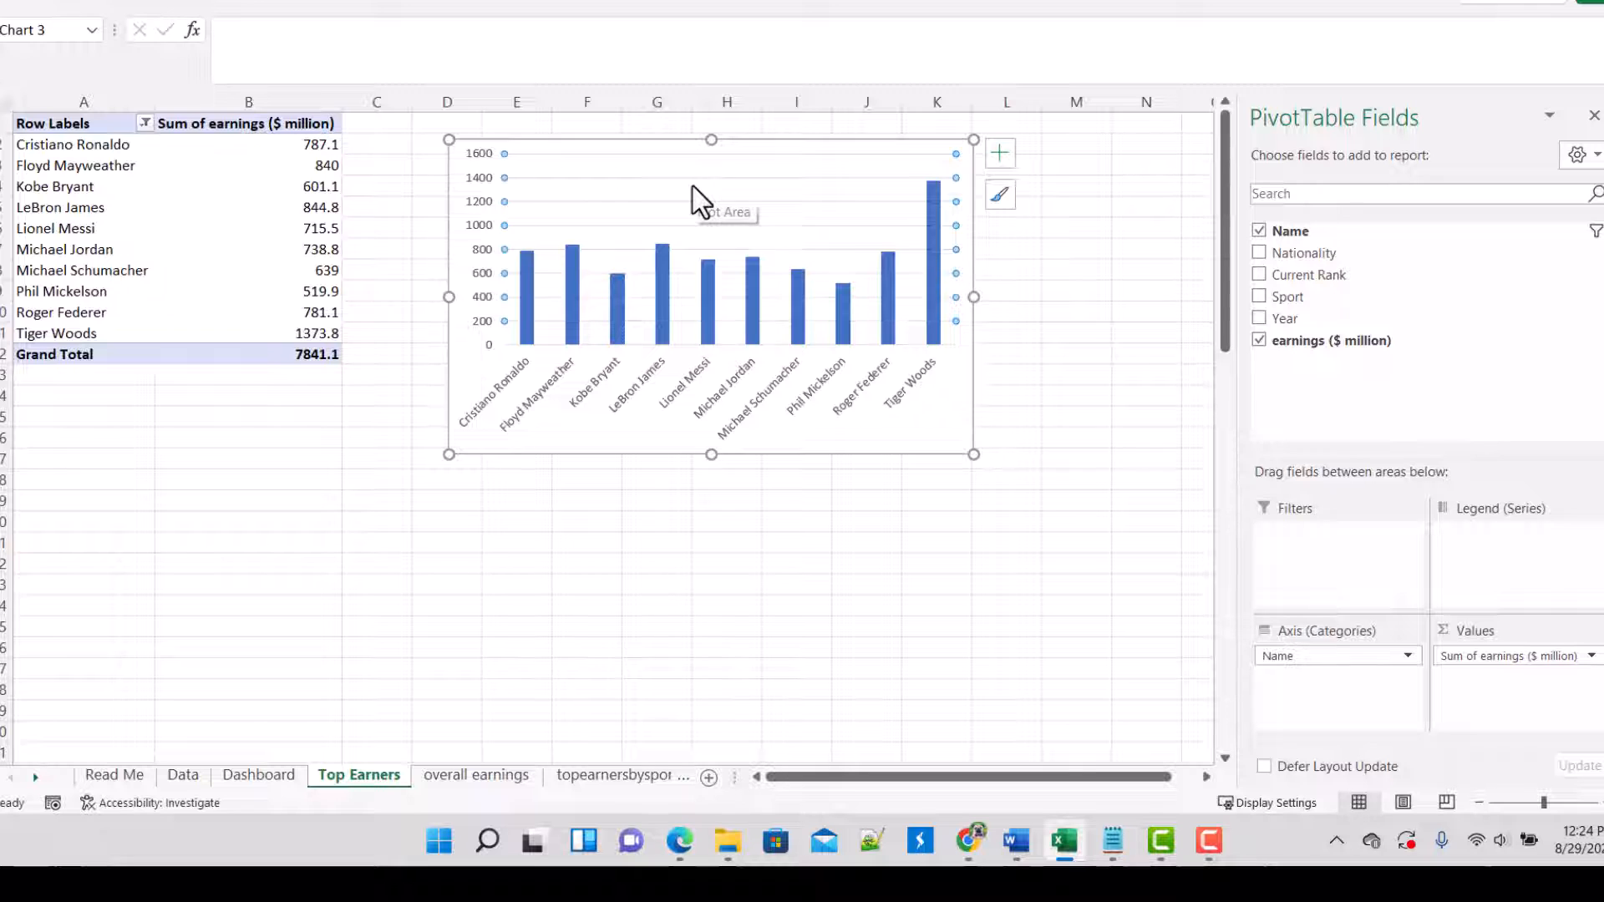
key(Delete)
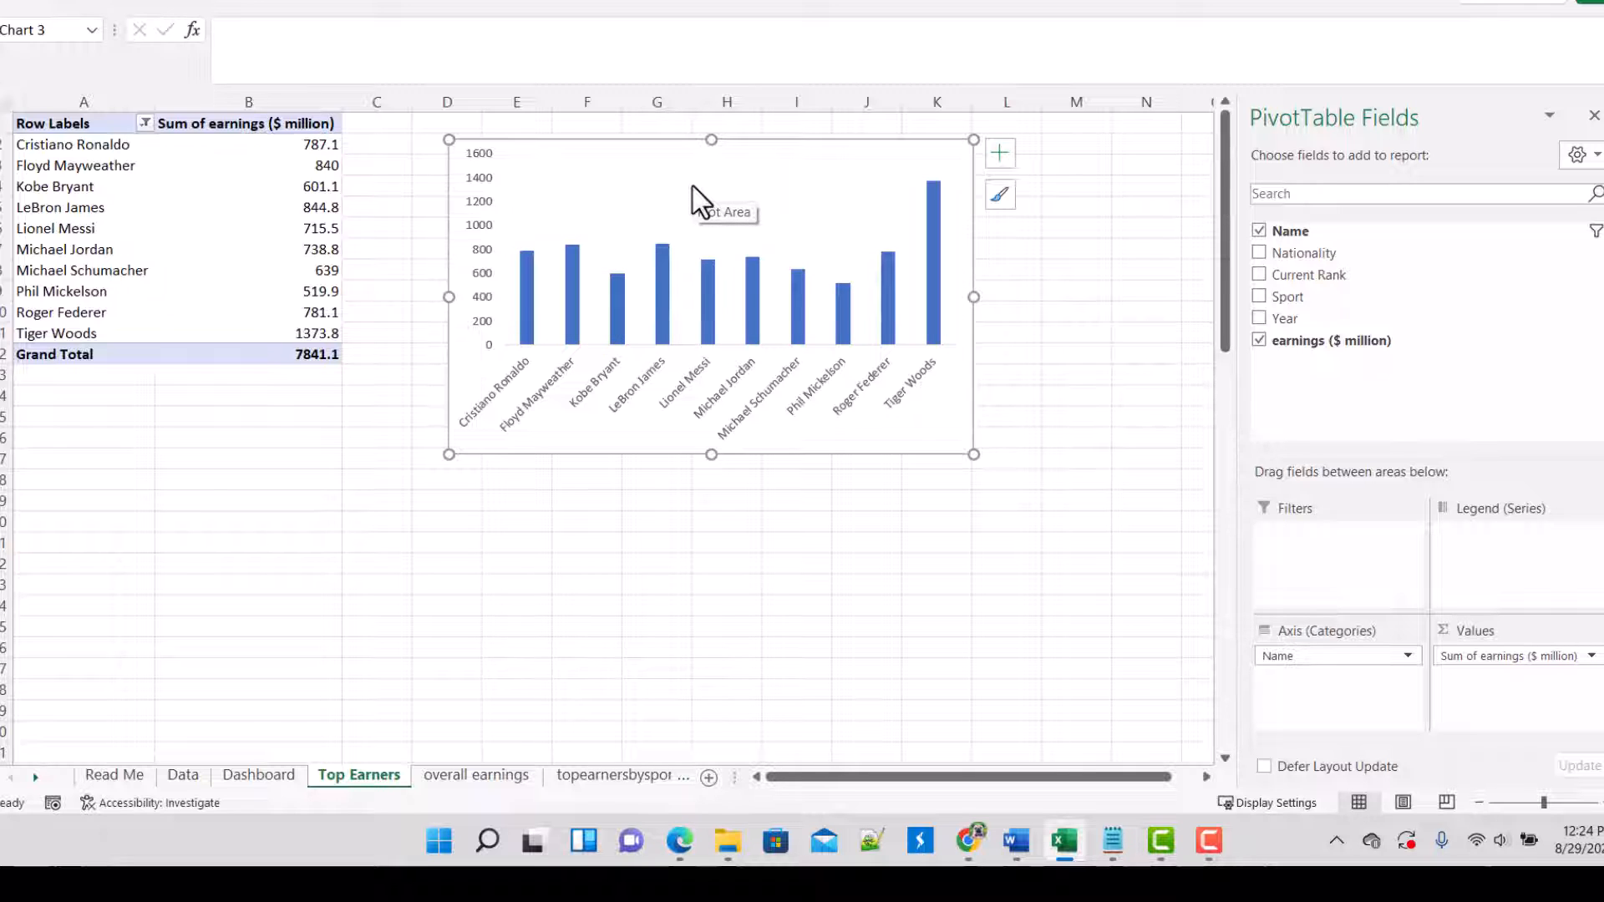
Step: Copy the whole Top Earners column chart and paste it into the upper-left rounded panel of the Dashboard sheet
right_click(692, 187)
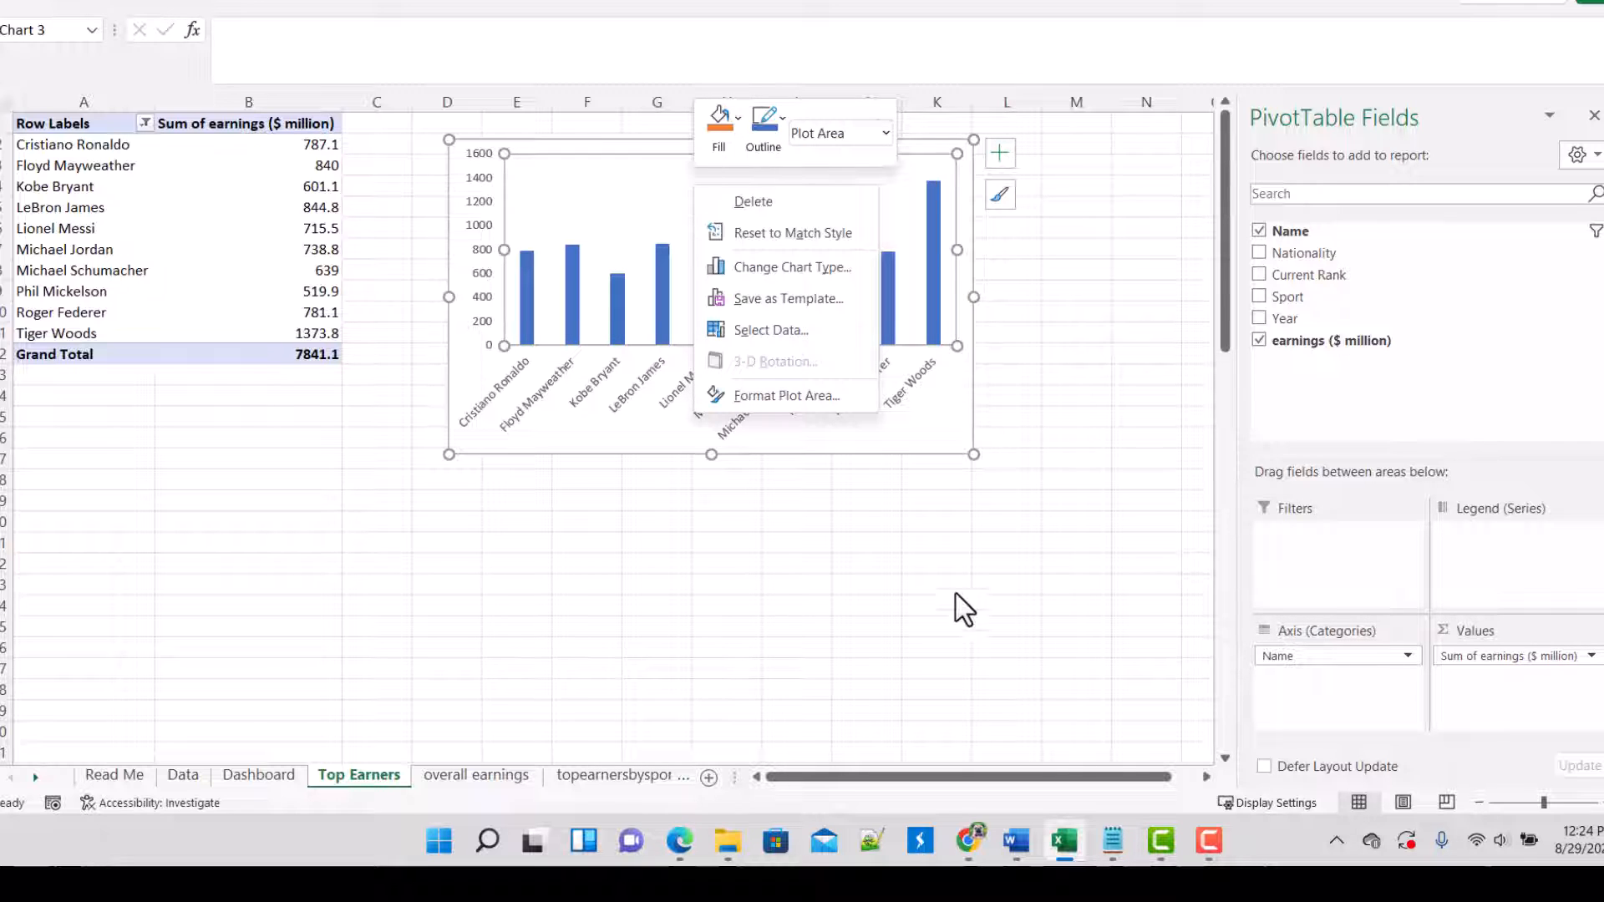
click(956, 451)
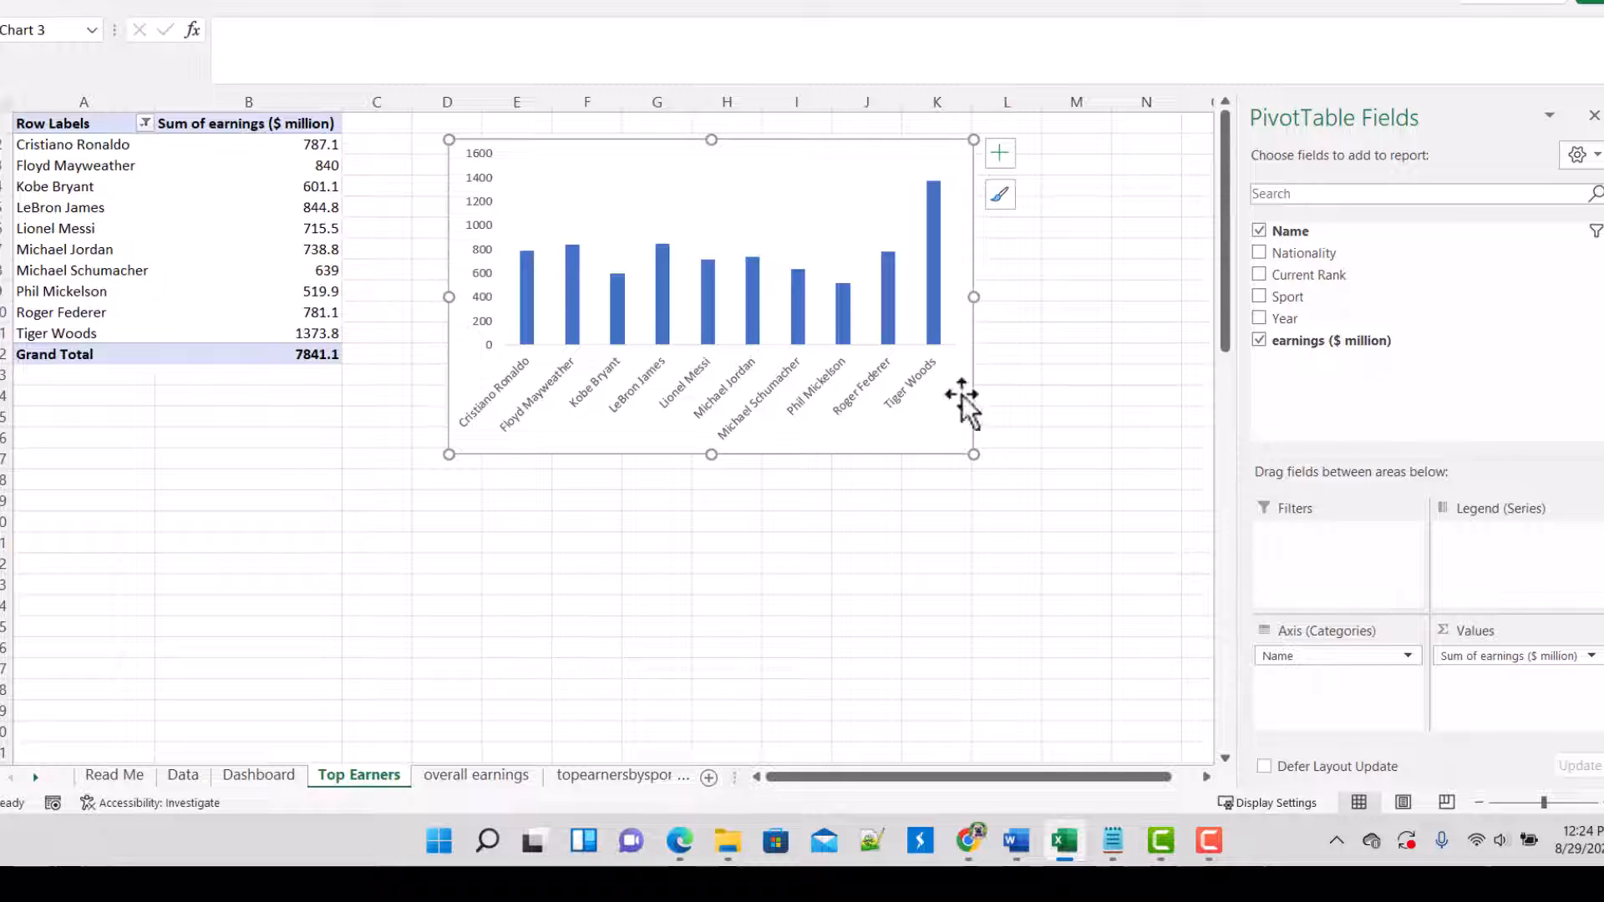
right_click(844, 184)
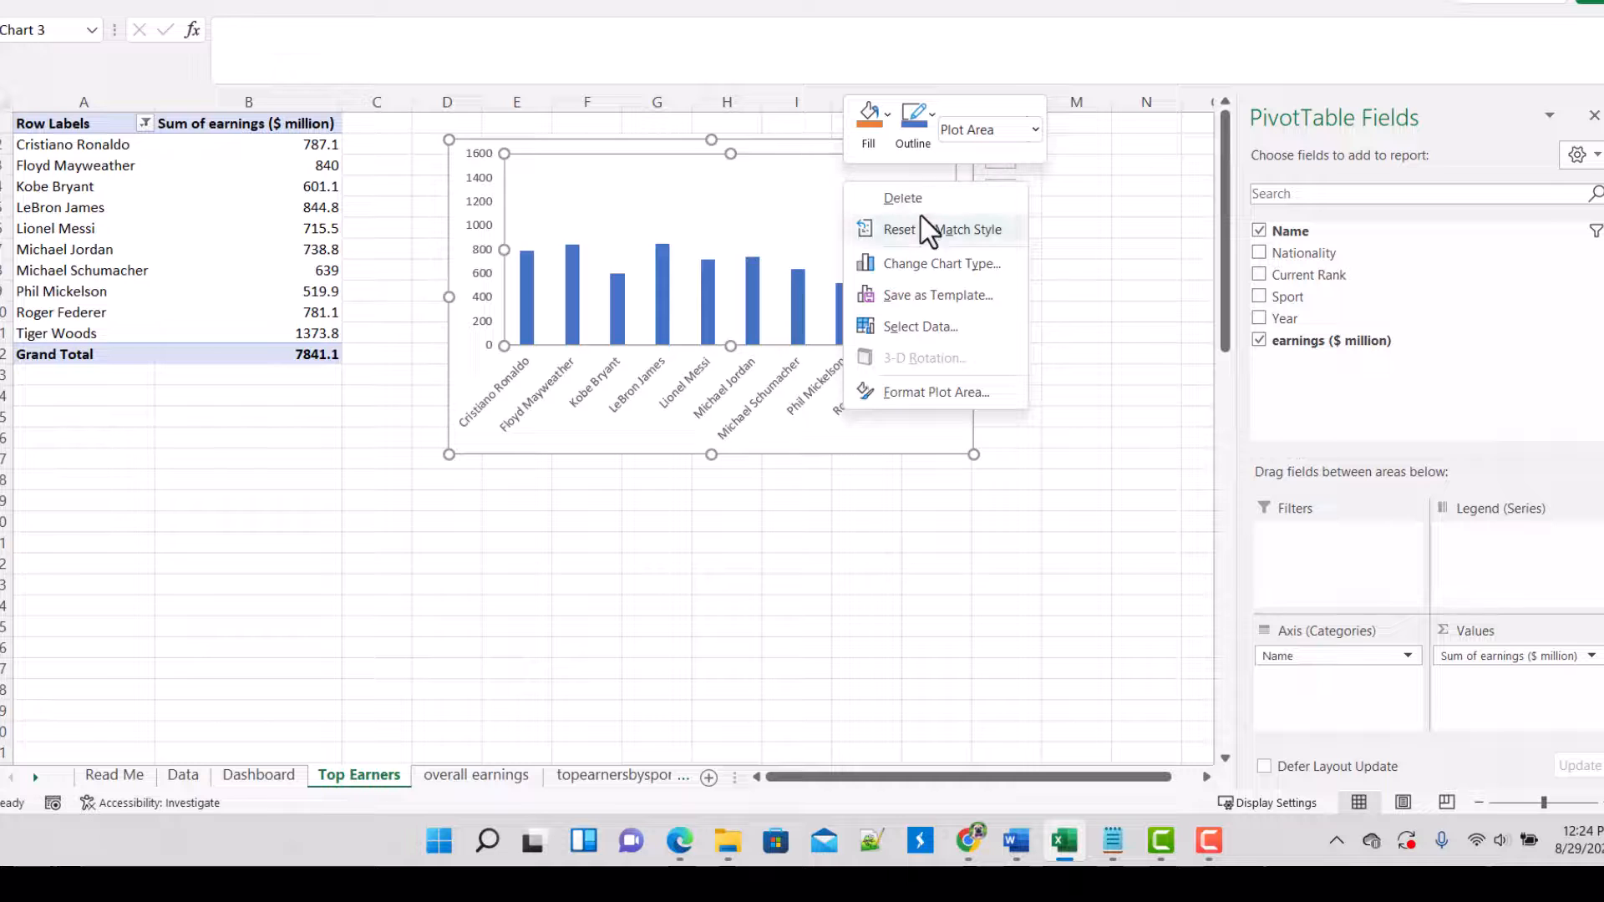
click(515, 449)
right_click(526, 446)
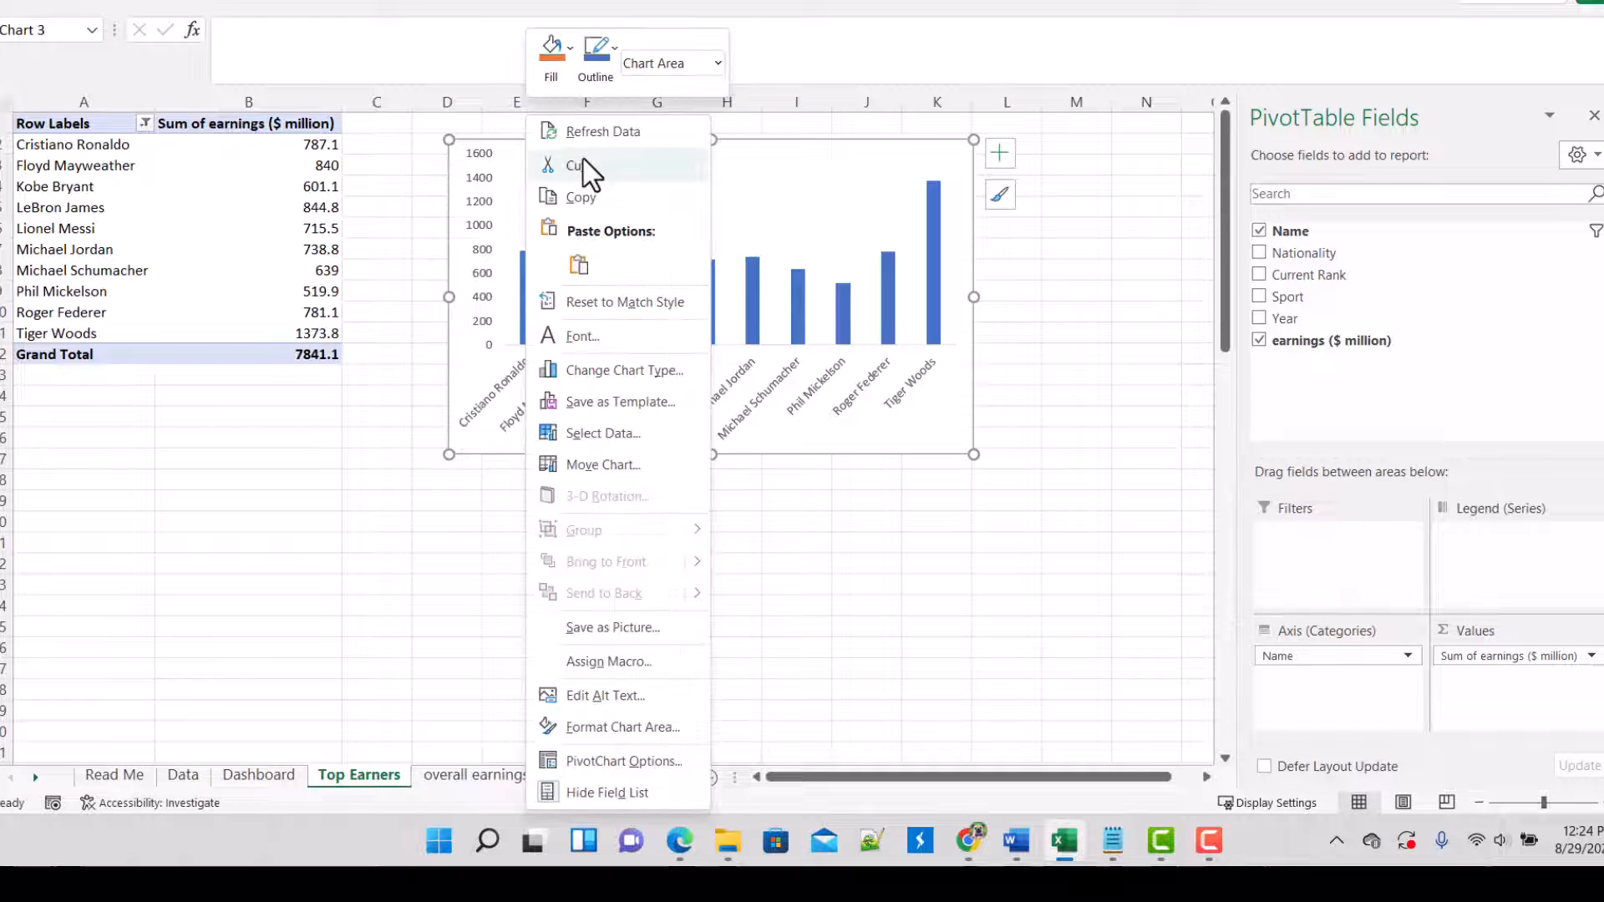
click(585, 198)
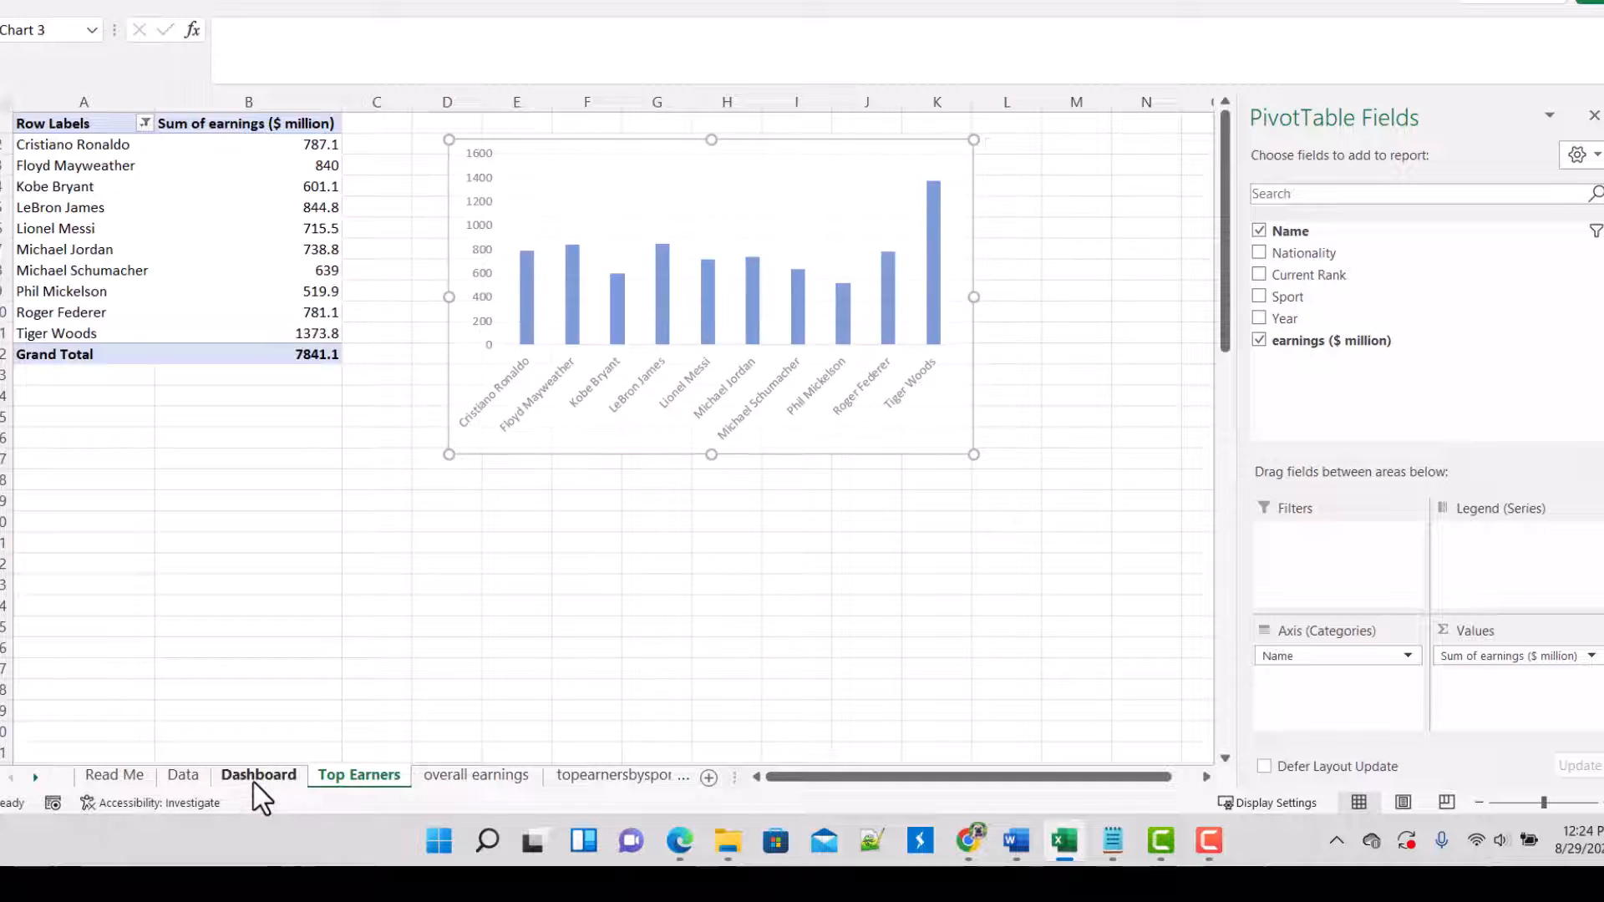
click(257, 775)
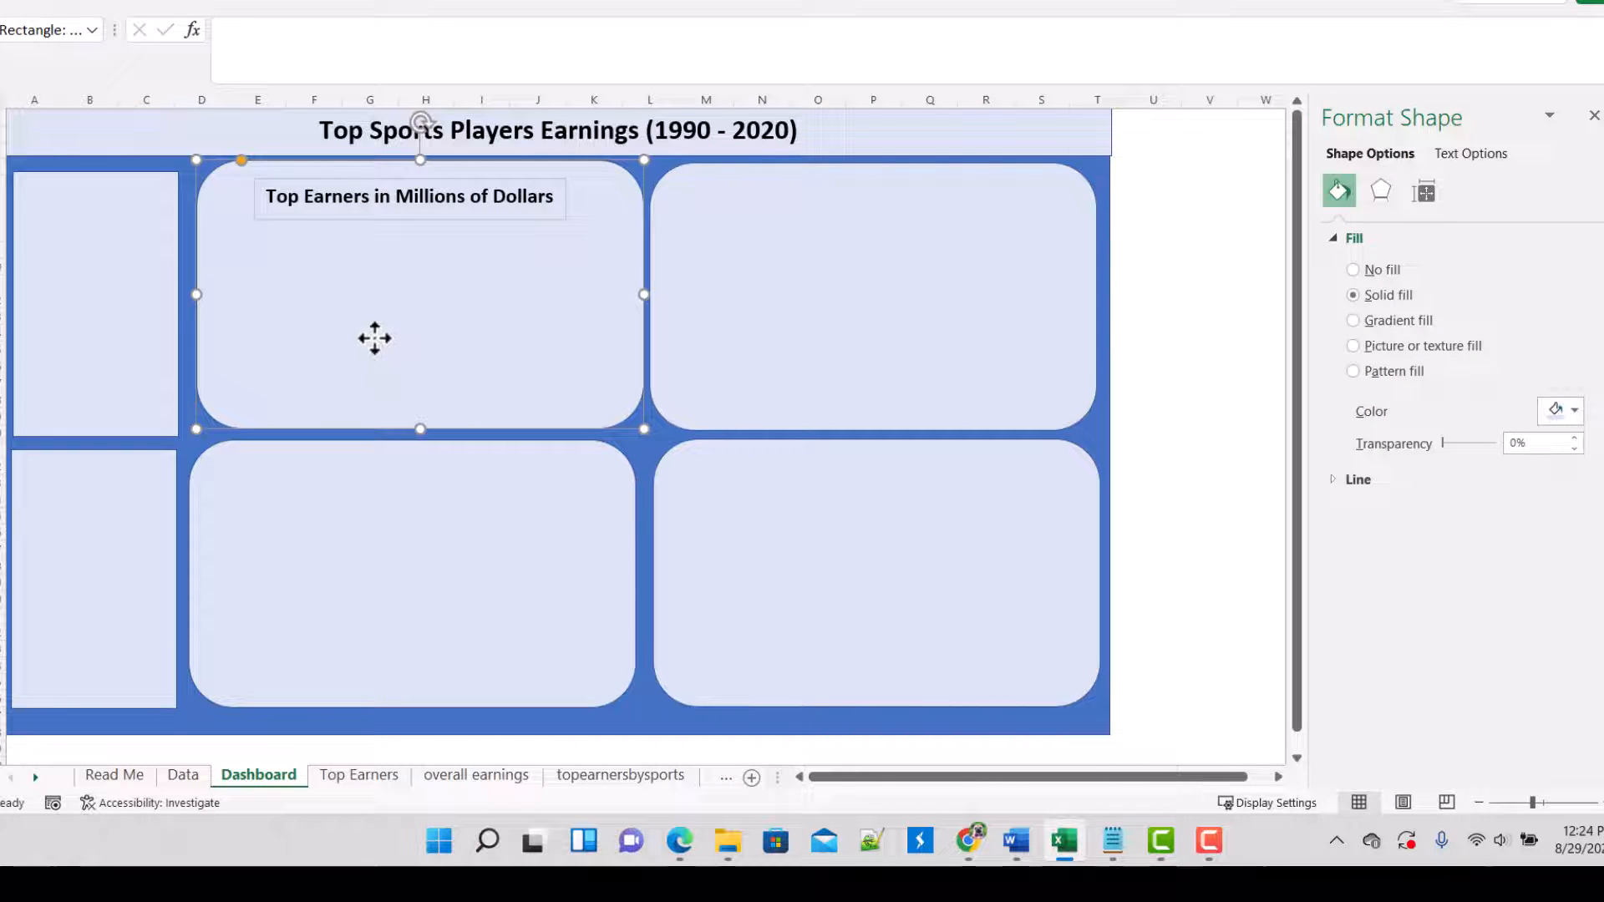
key(ctrl+v)
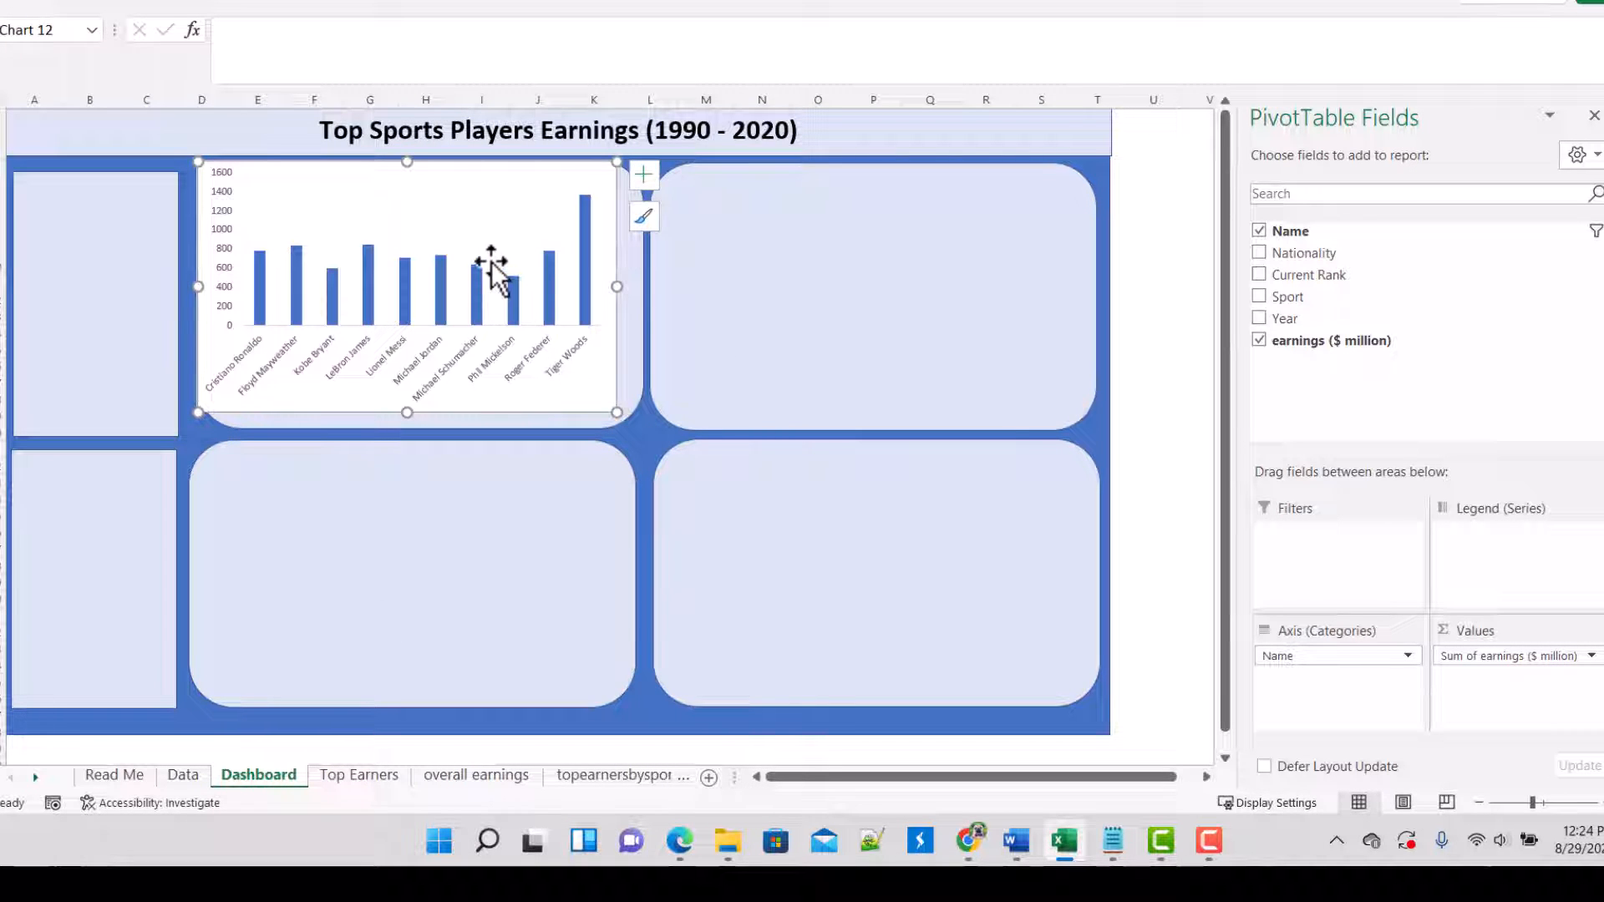
Step: Shrink the pasted chart to about 4.53" wide by 2.38" high and position it beneath the panel's title text box
click(520, 207)
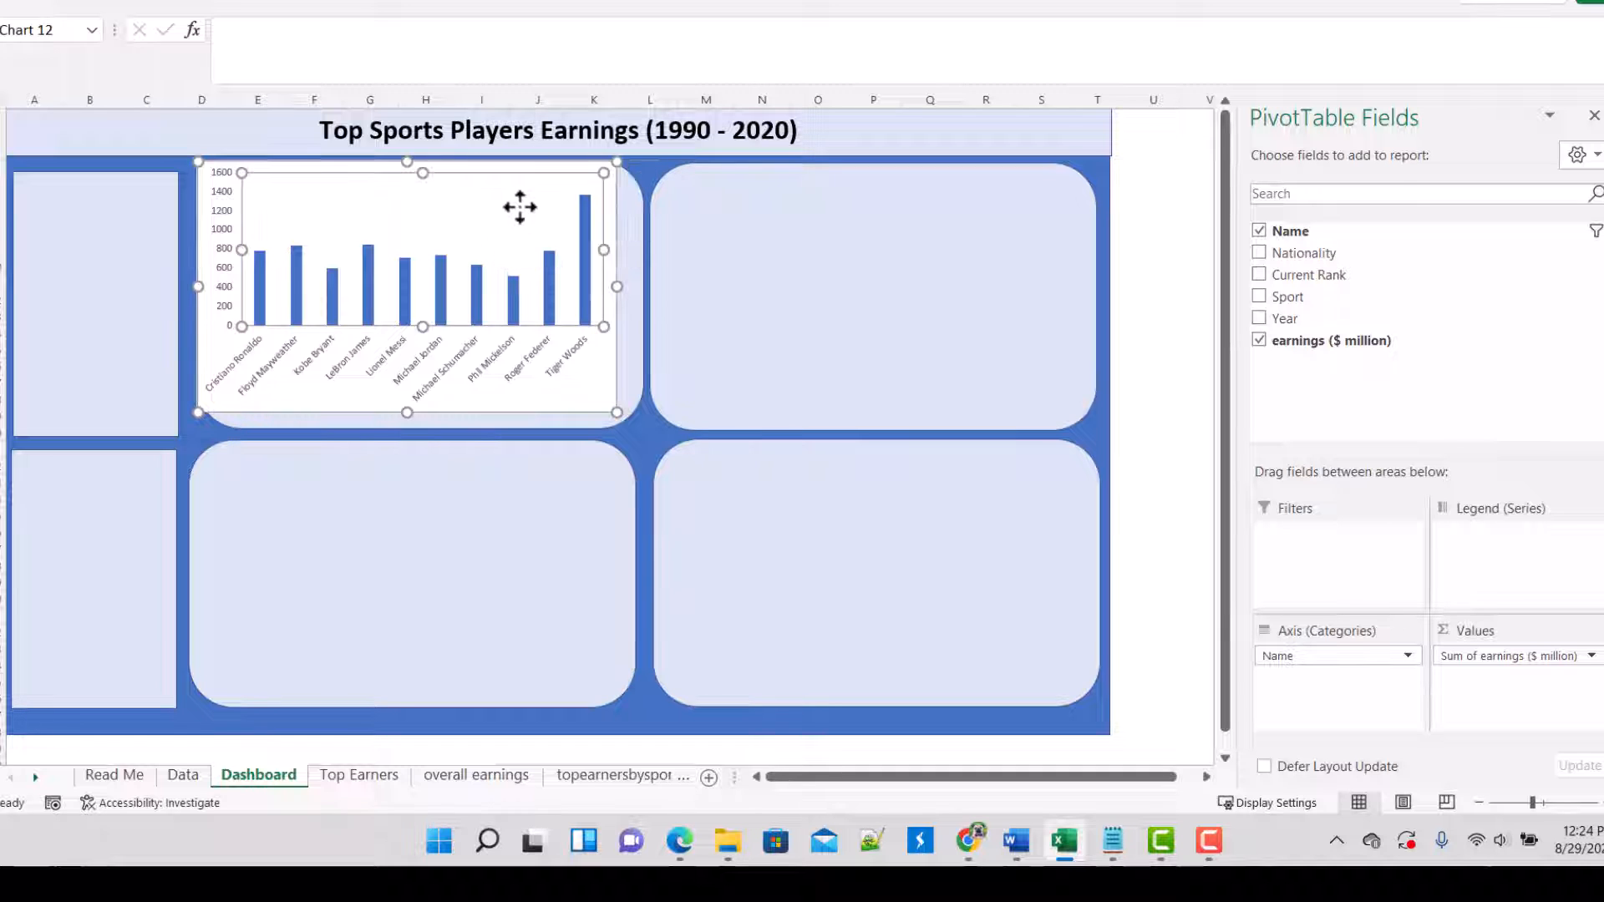
mouse_move(519, 207)
mouse_down()
mouse_move(539, 242)
mouse_move(527, 222)
mouse_up()
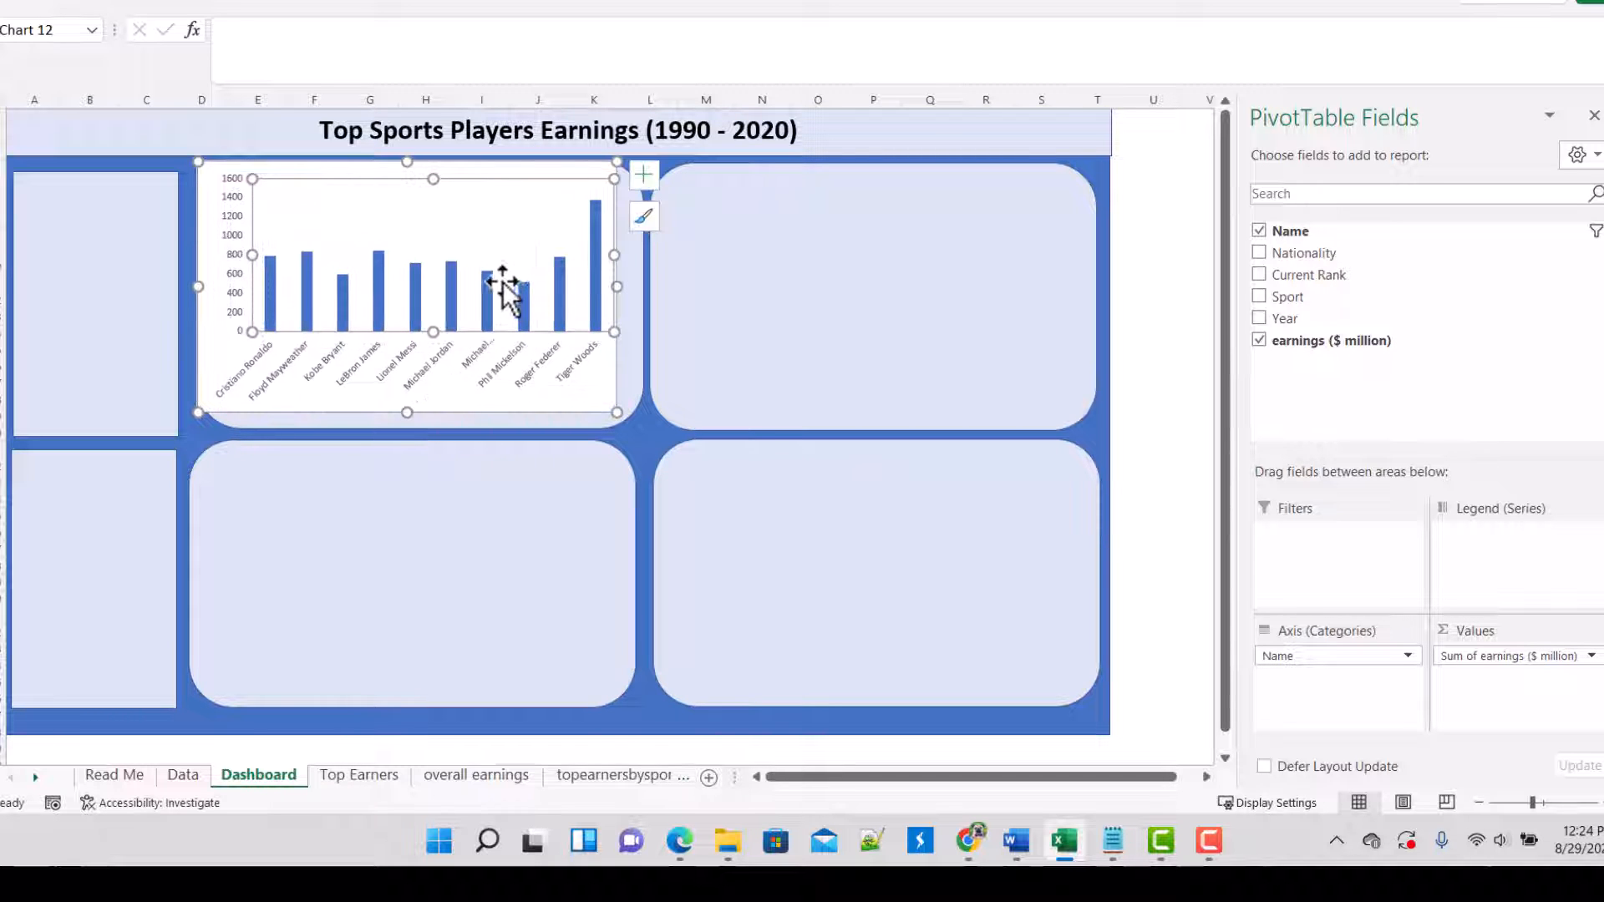
drag(618, 412, 578, 361)
drag(344, 184, 381, 241)
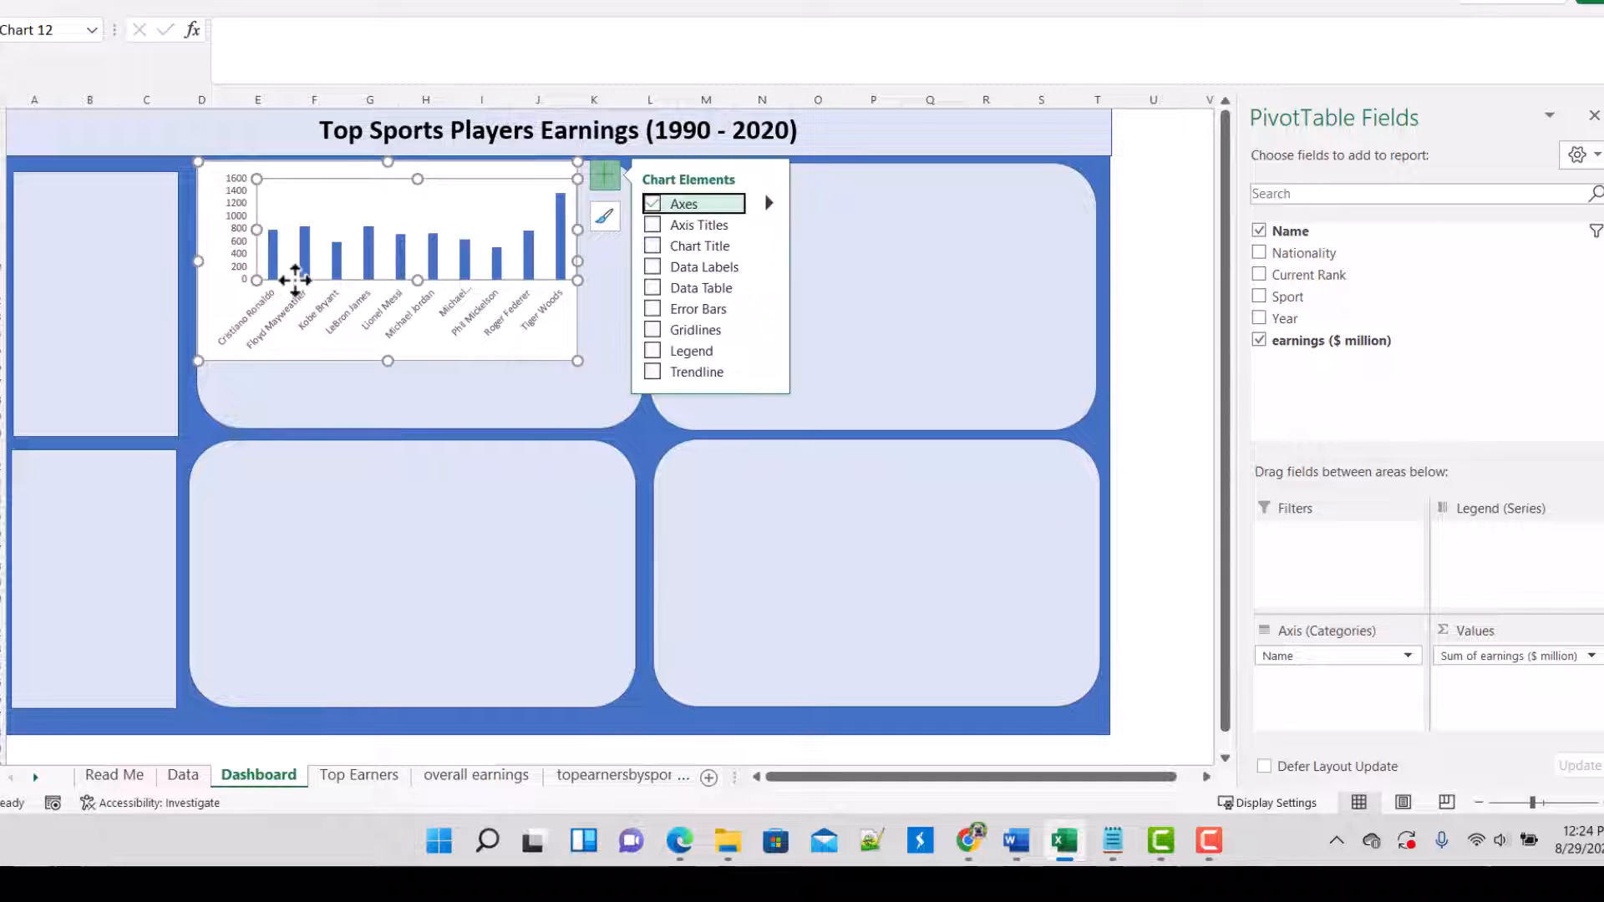
click(518, 410)
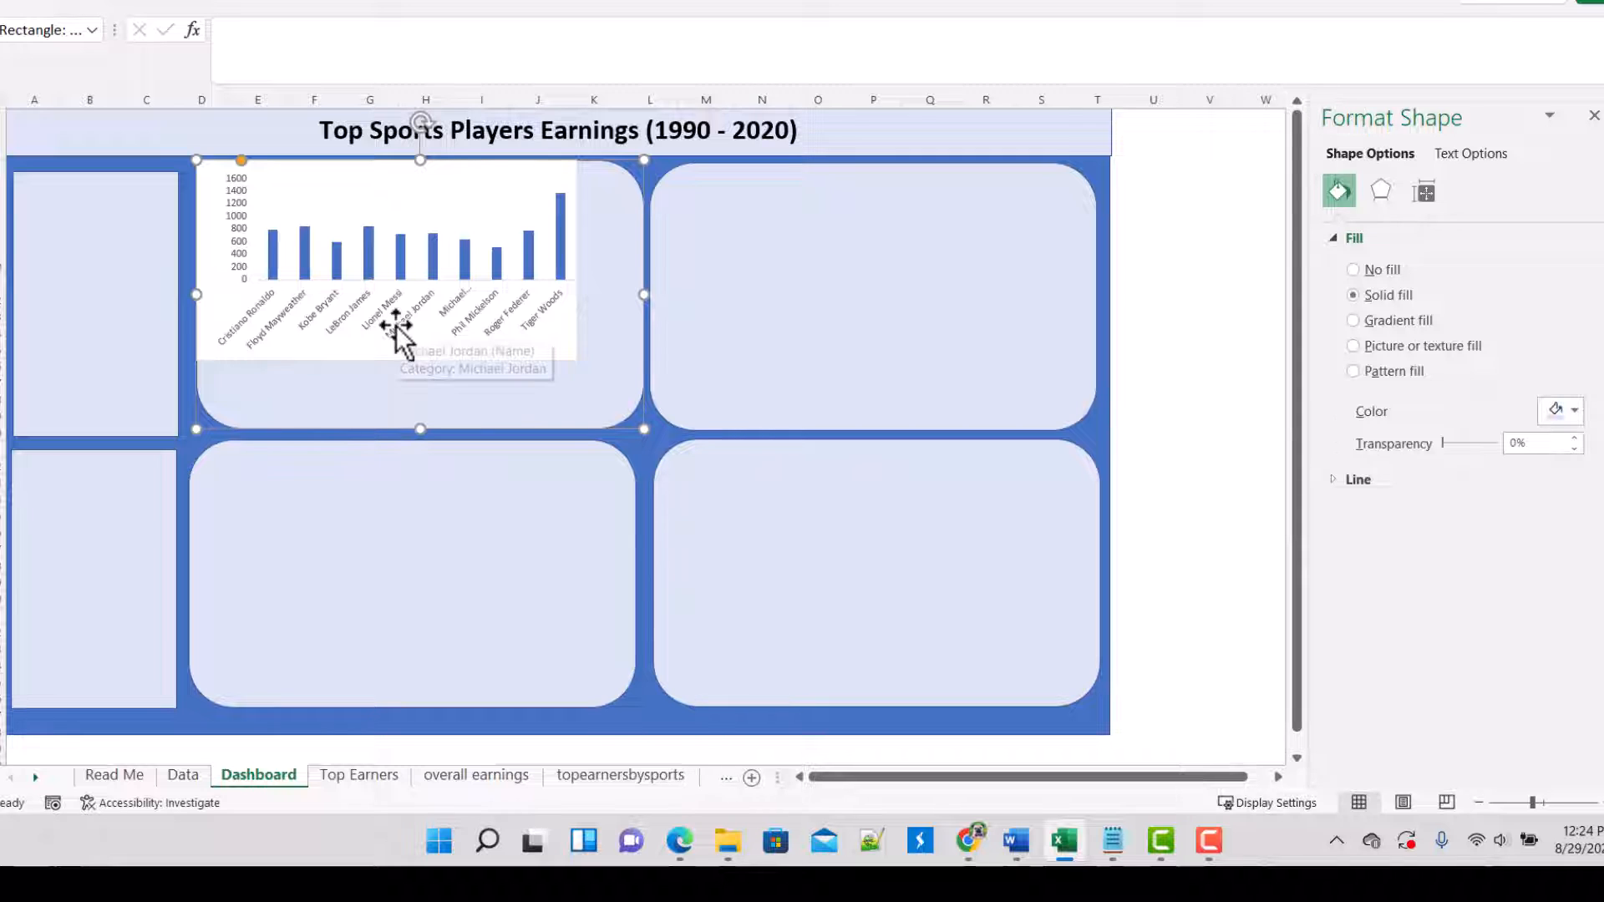
click(294, 315)
click(216, 295)
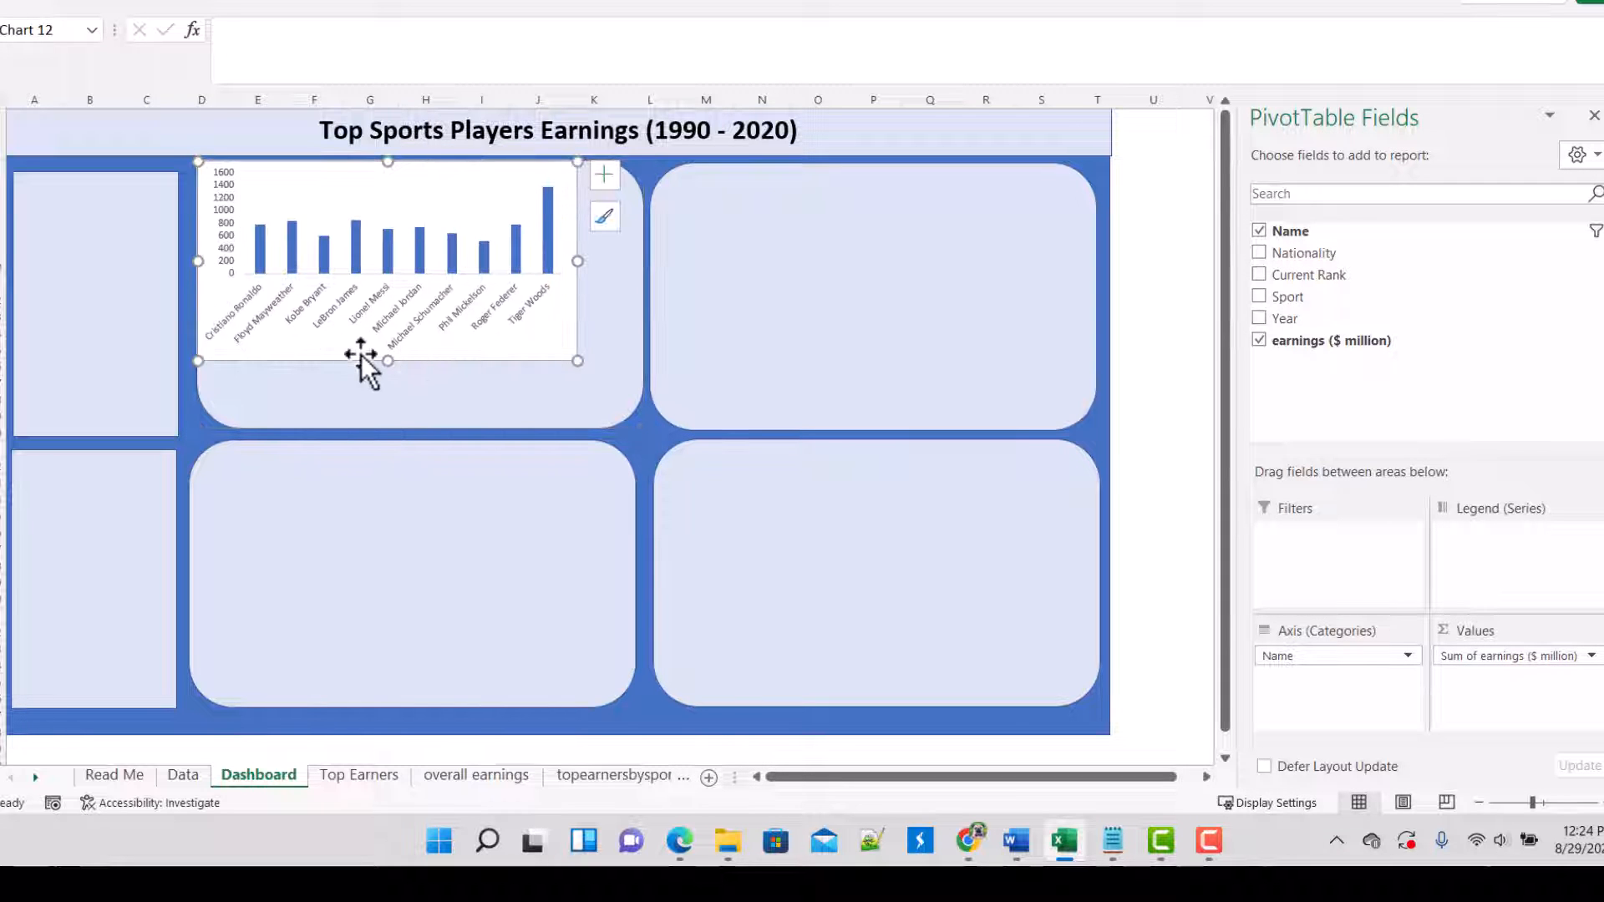
drag(365, 355, 395, 400)
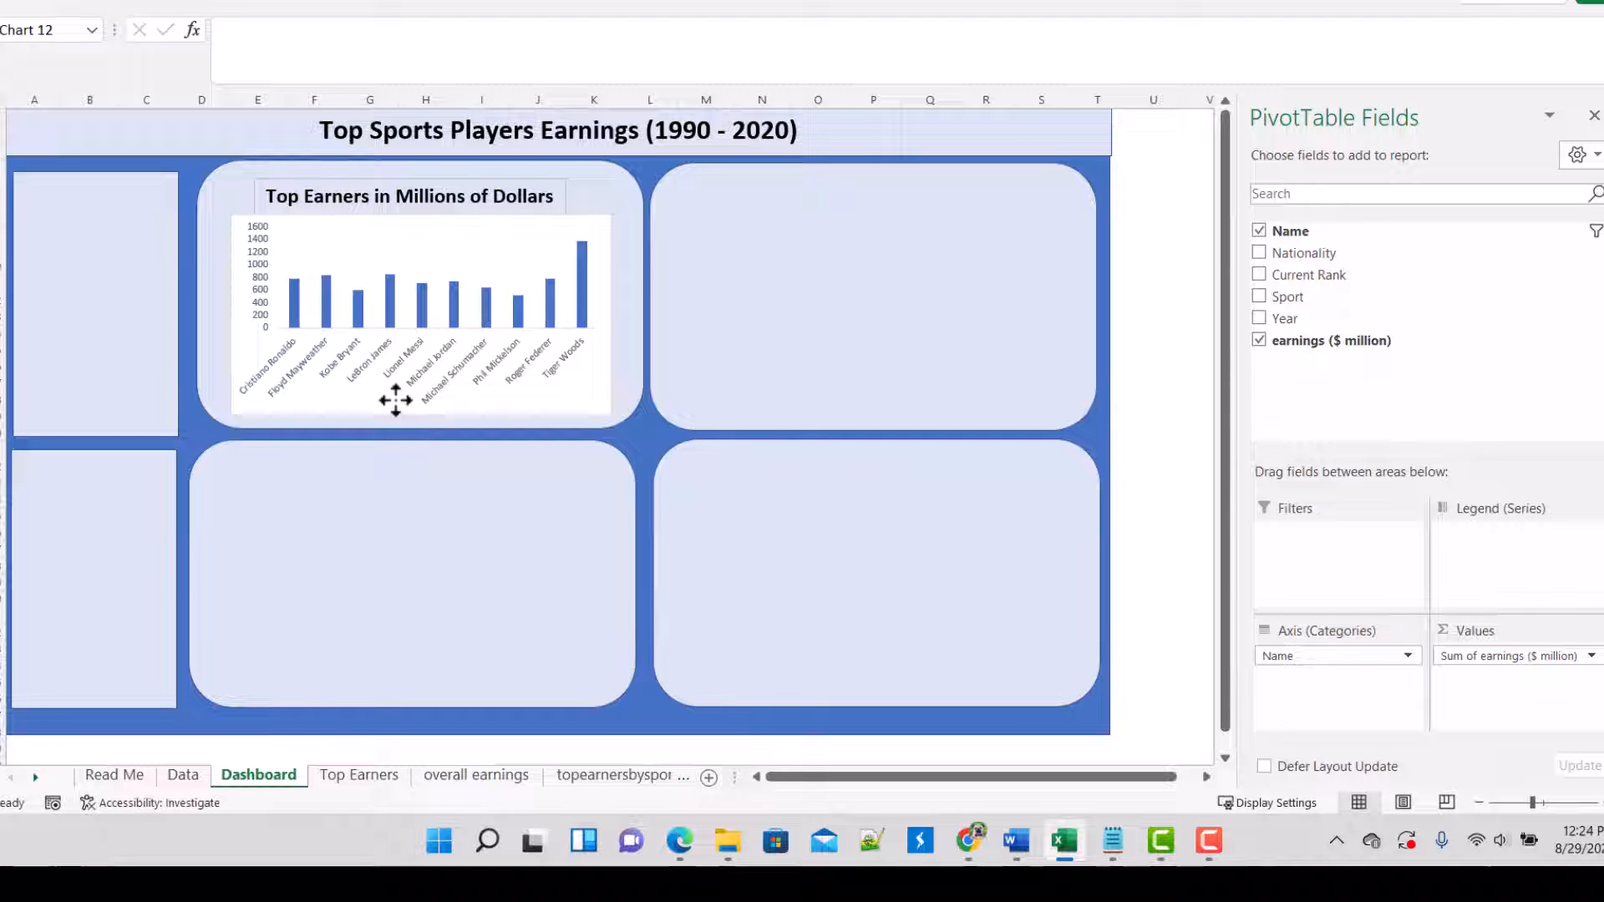
drag(396, 401, 395, 401)
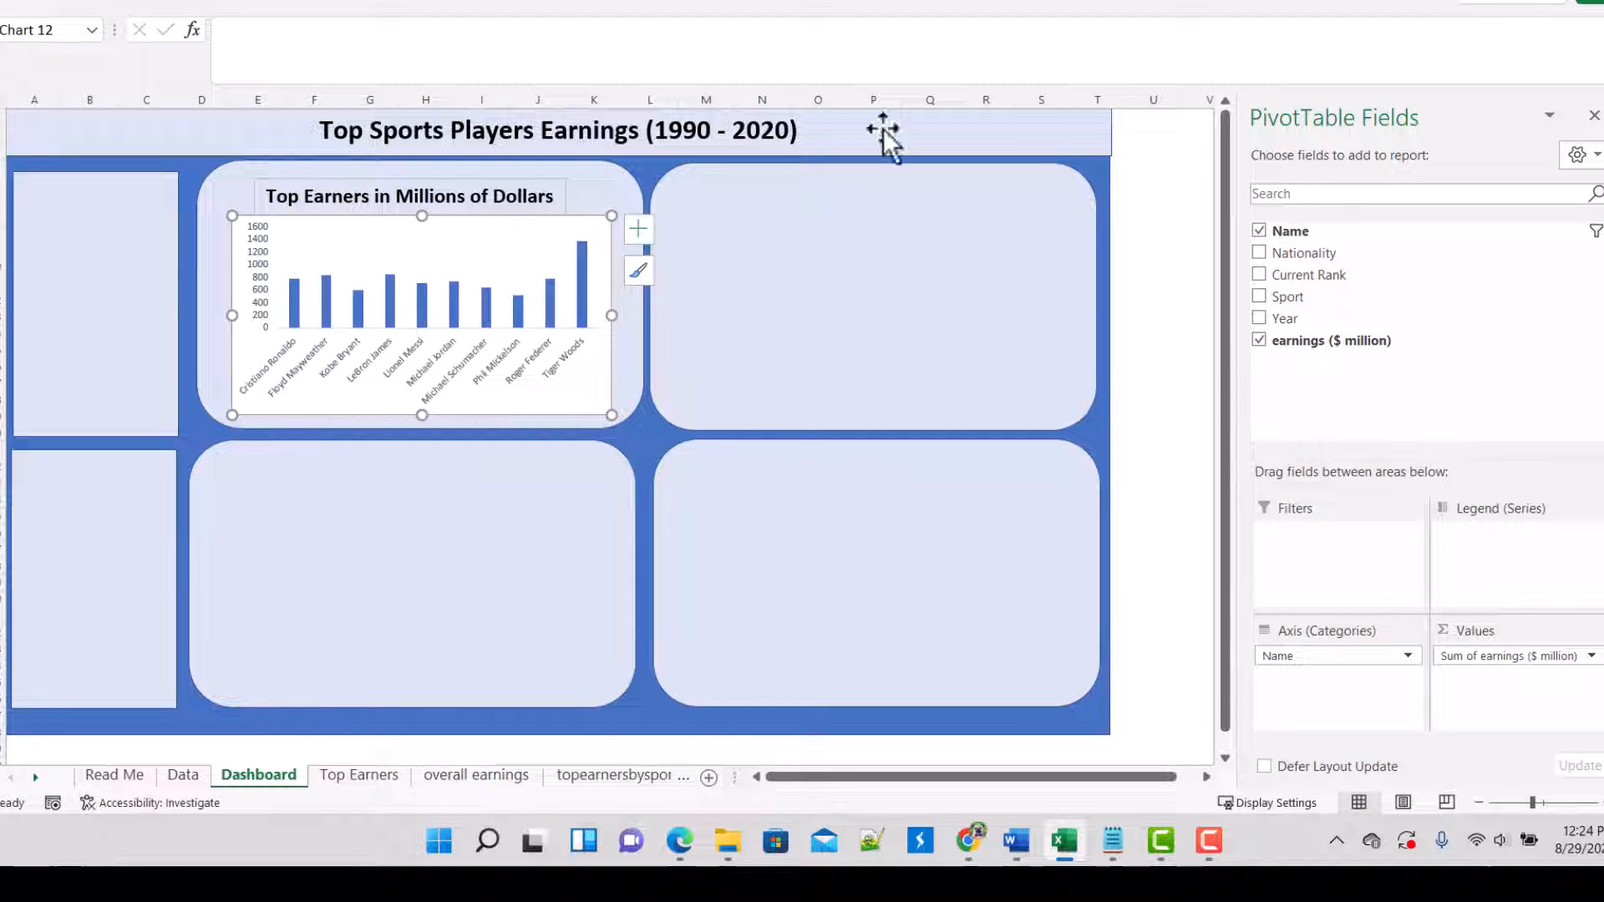
Step: Set the dashboard chart area's shape fill to No Fill so that the panel color shows through
click(1118, 5)
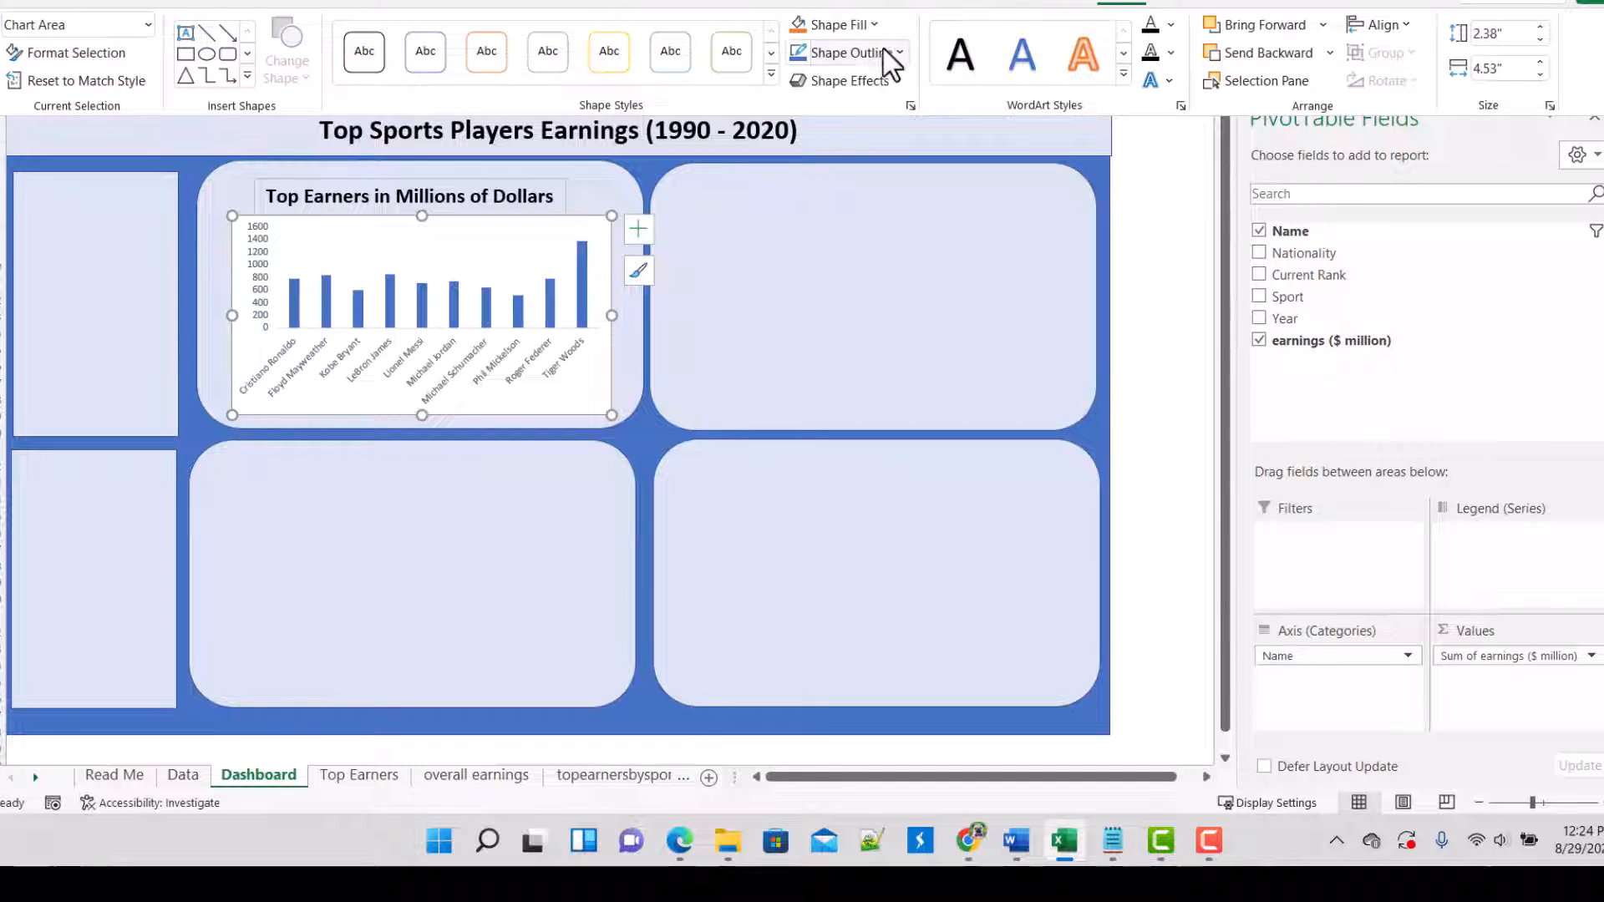
click(874, 25)
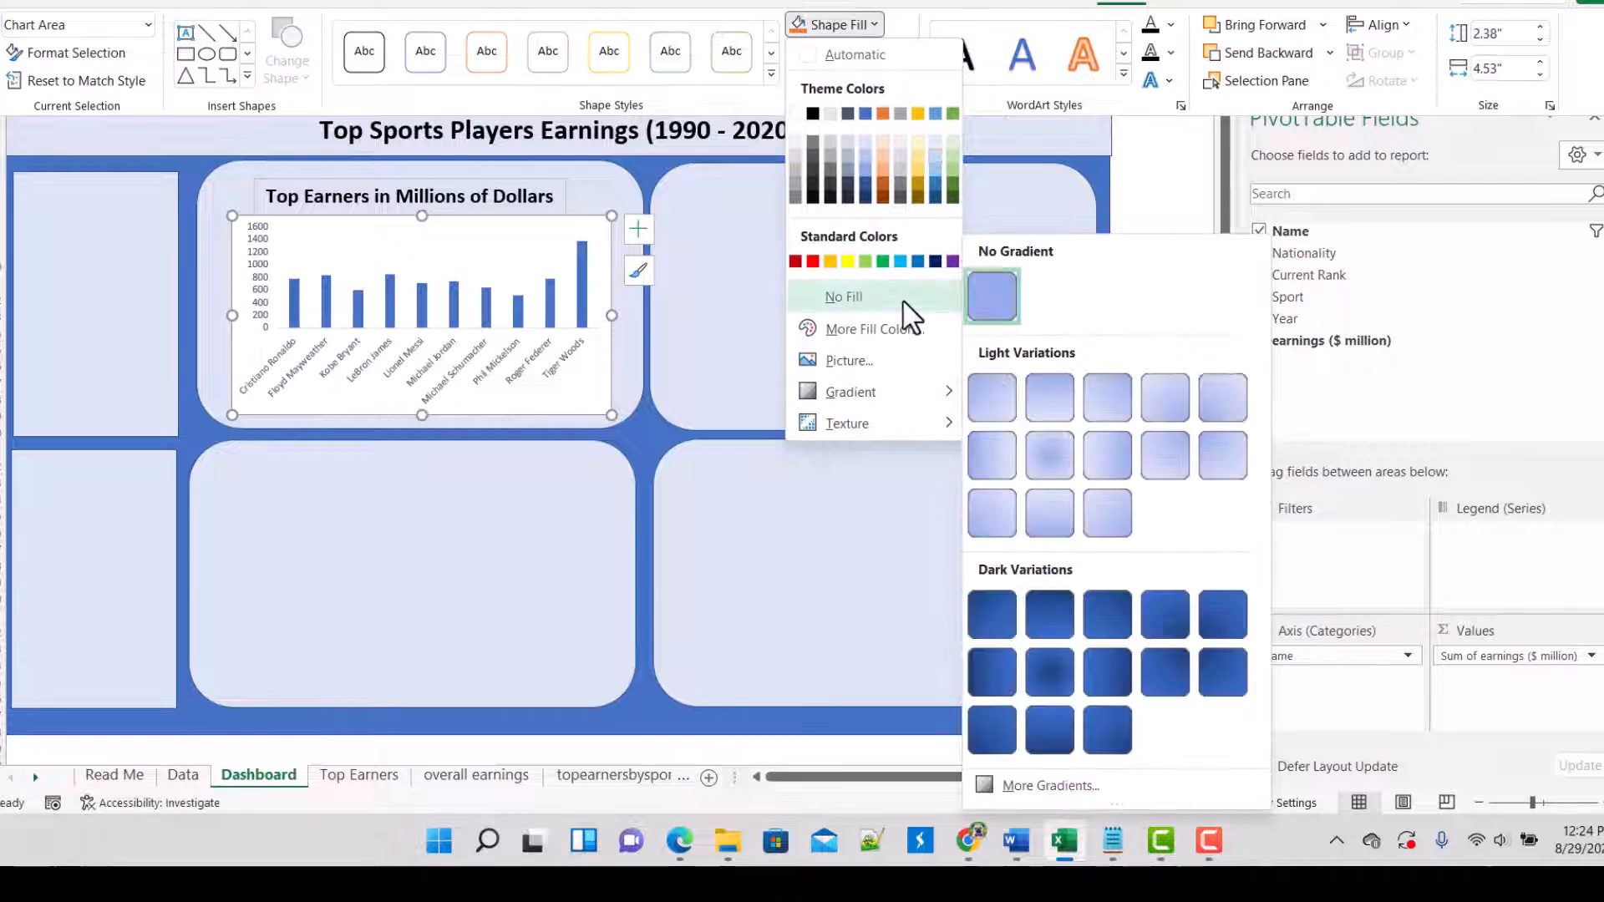
click(903, 302)
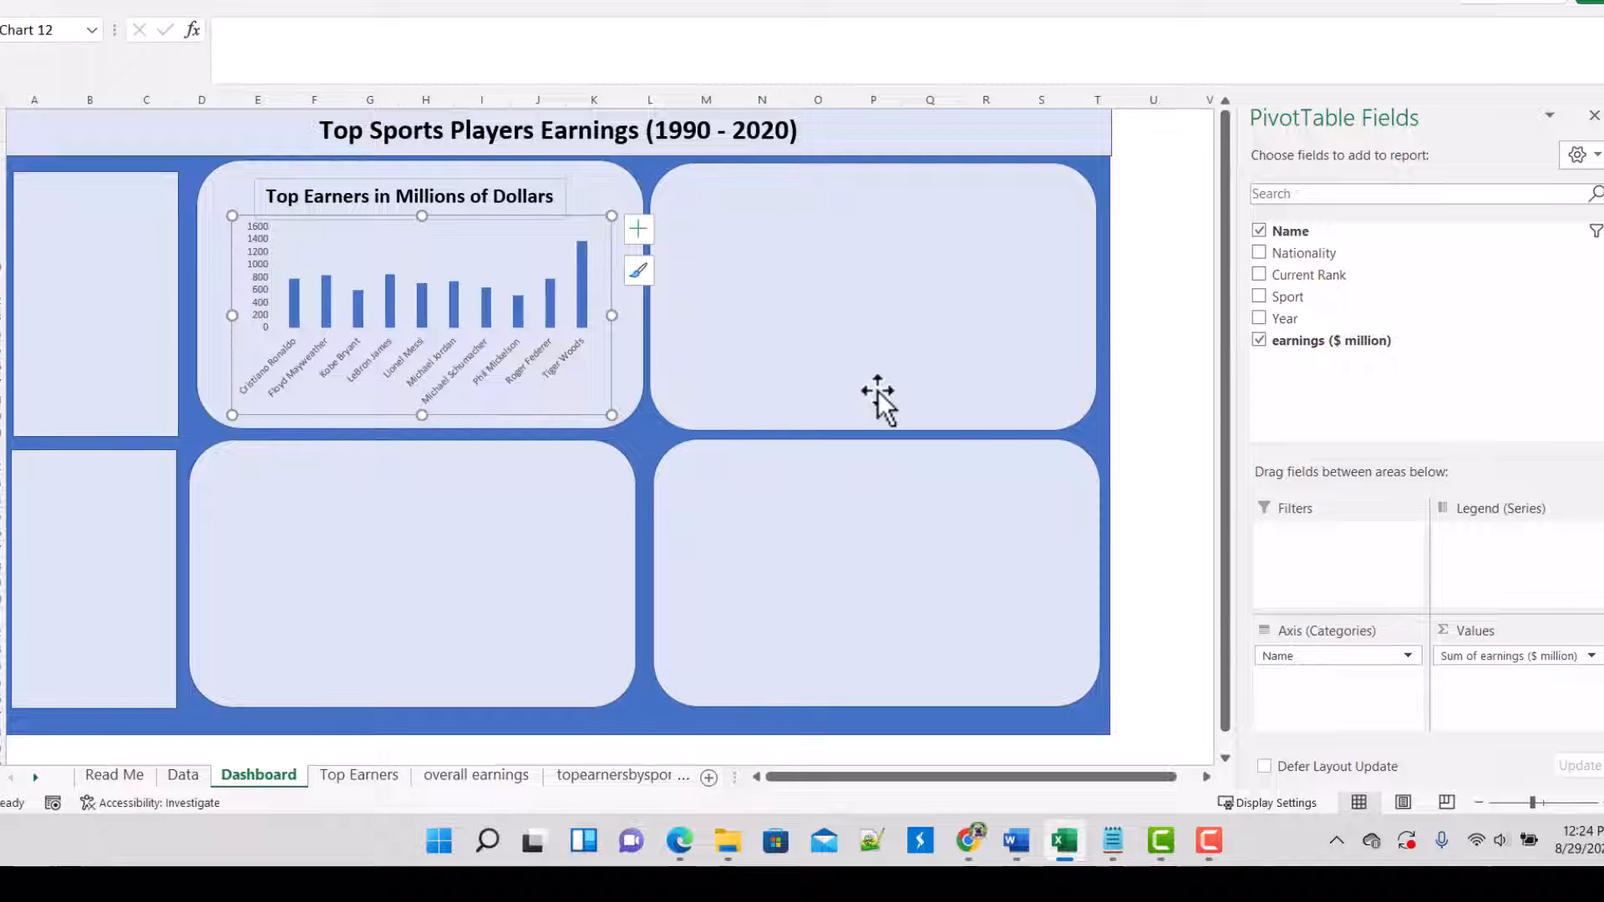
click(1149, 415)
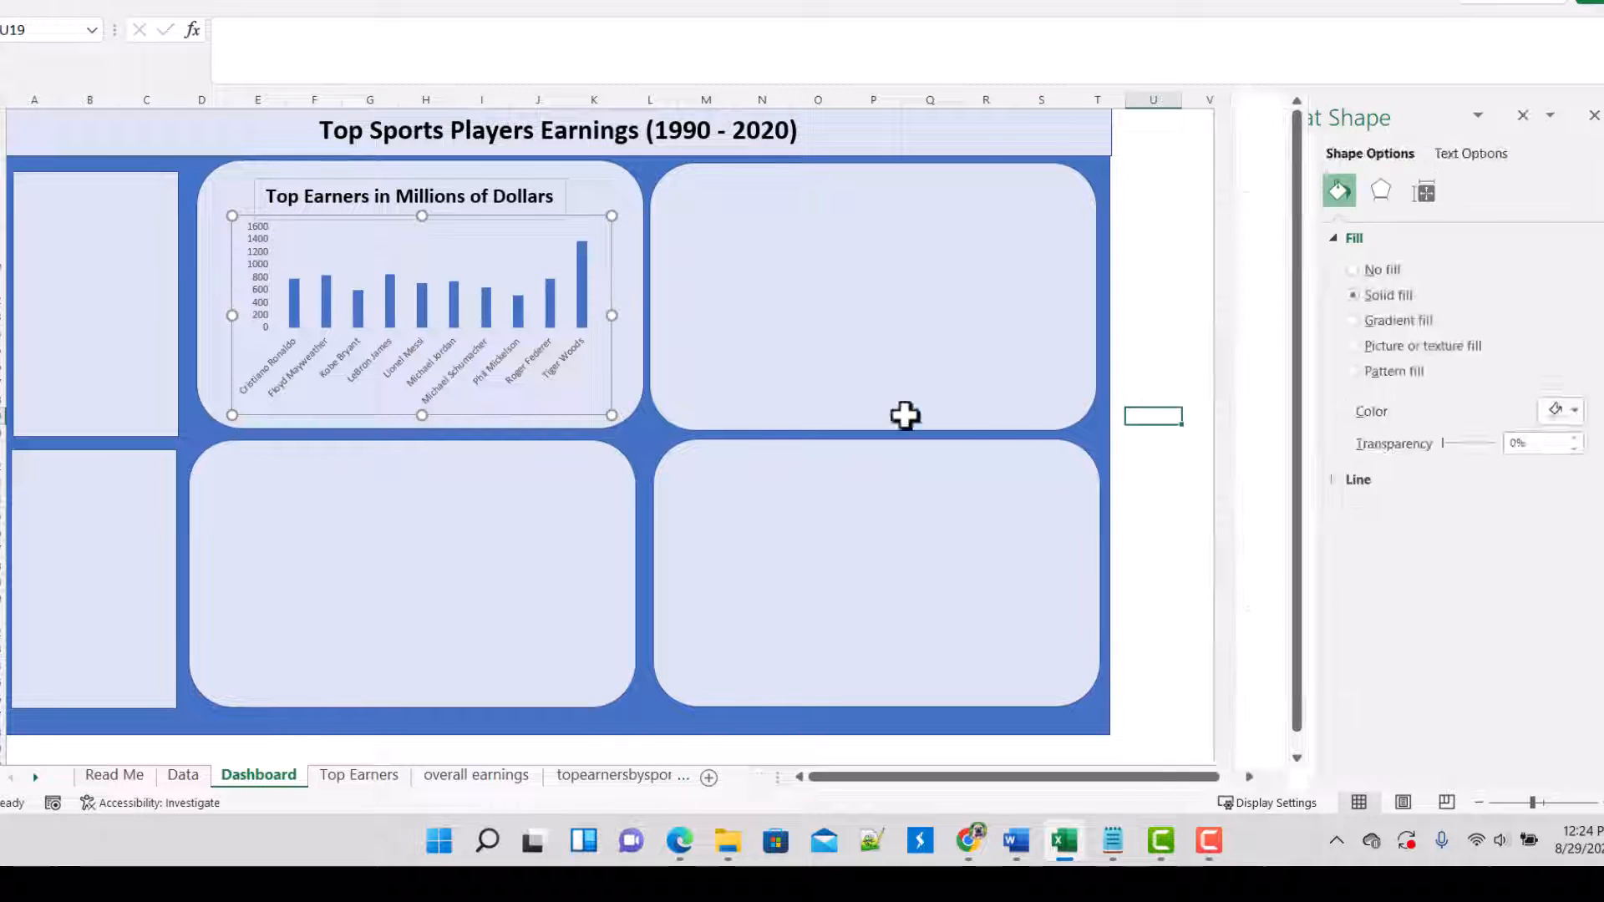
click(536, 373)
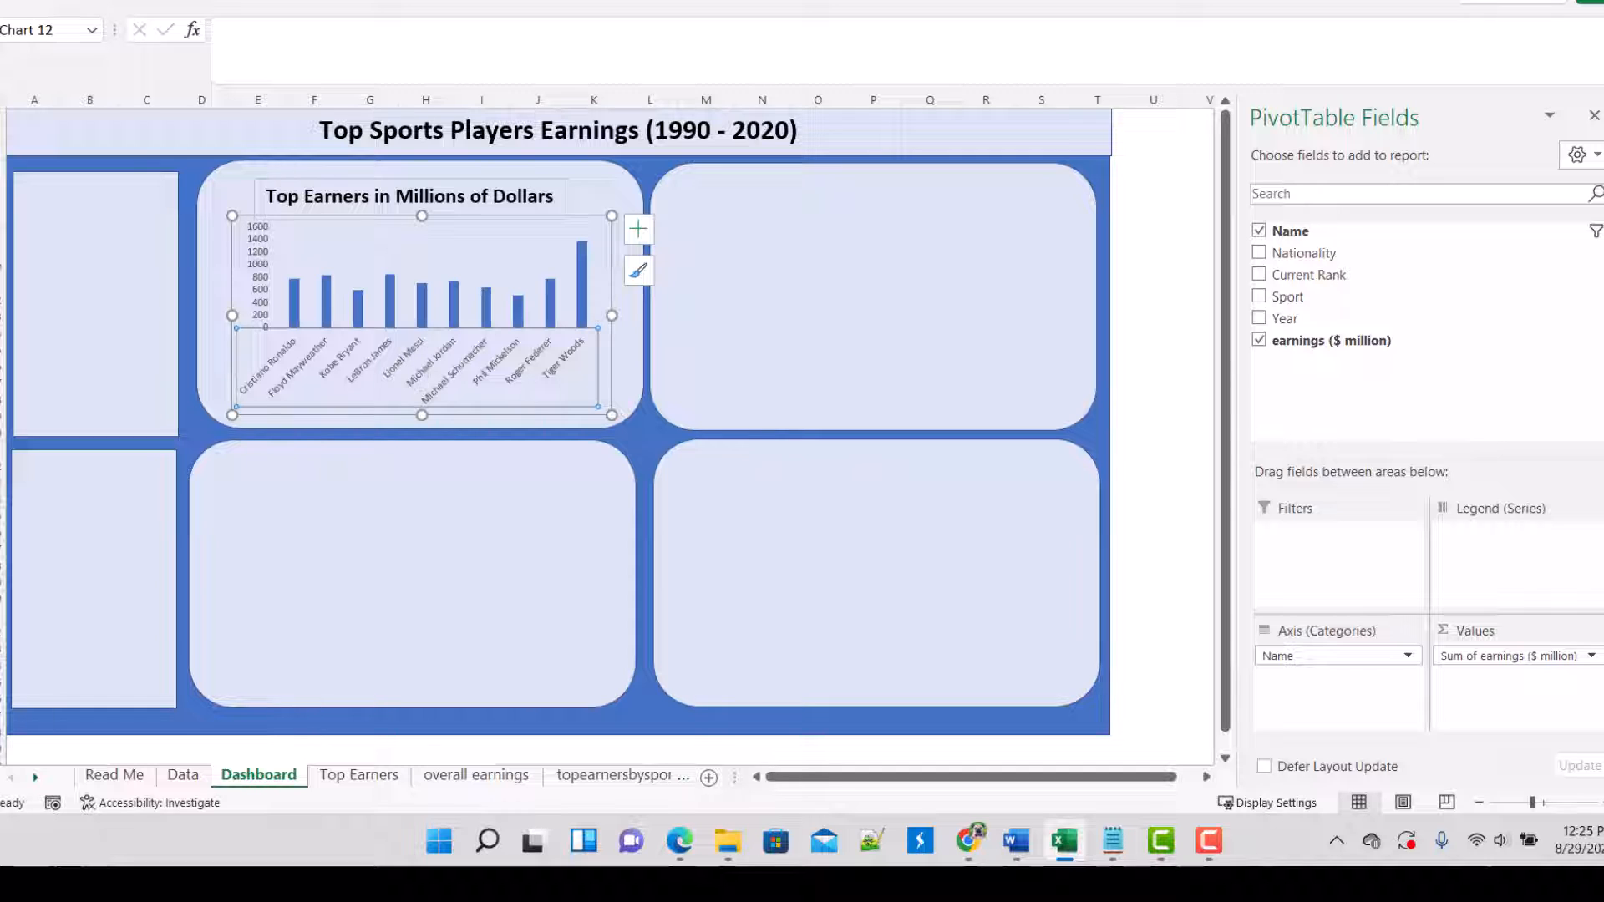
Step: Bold the player name labels on the category axis of the dashboard's top earners column chart
click(84, 4)
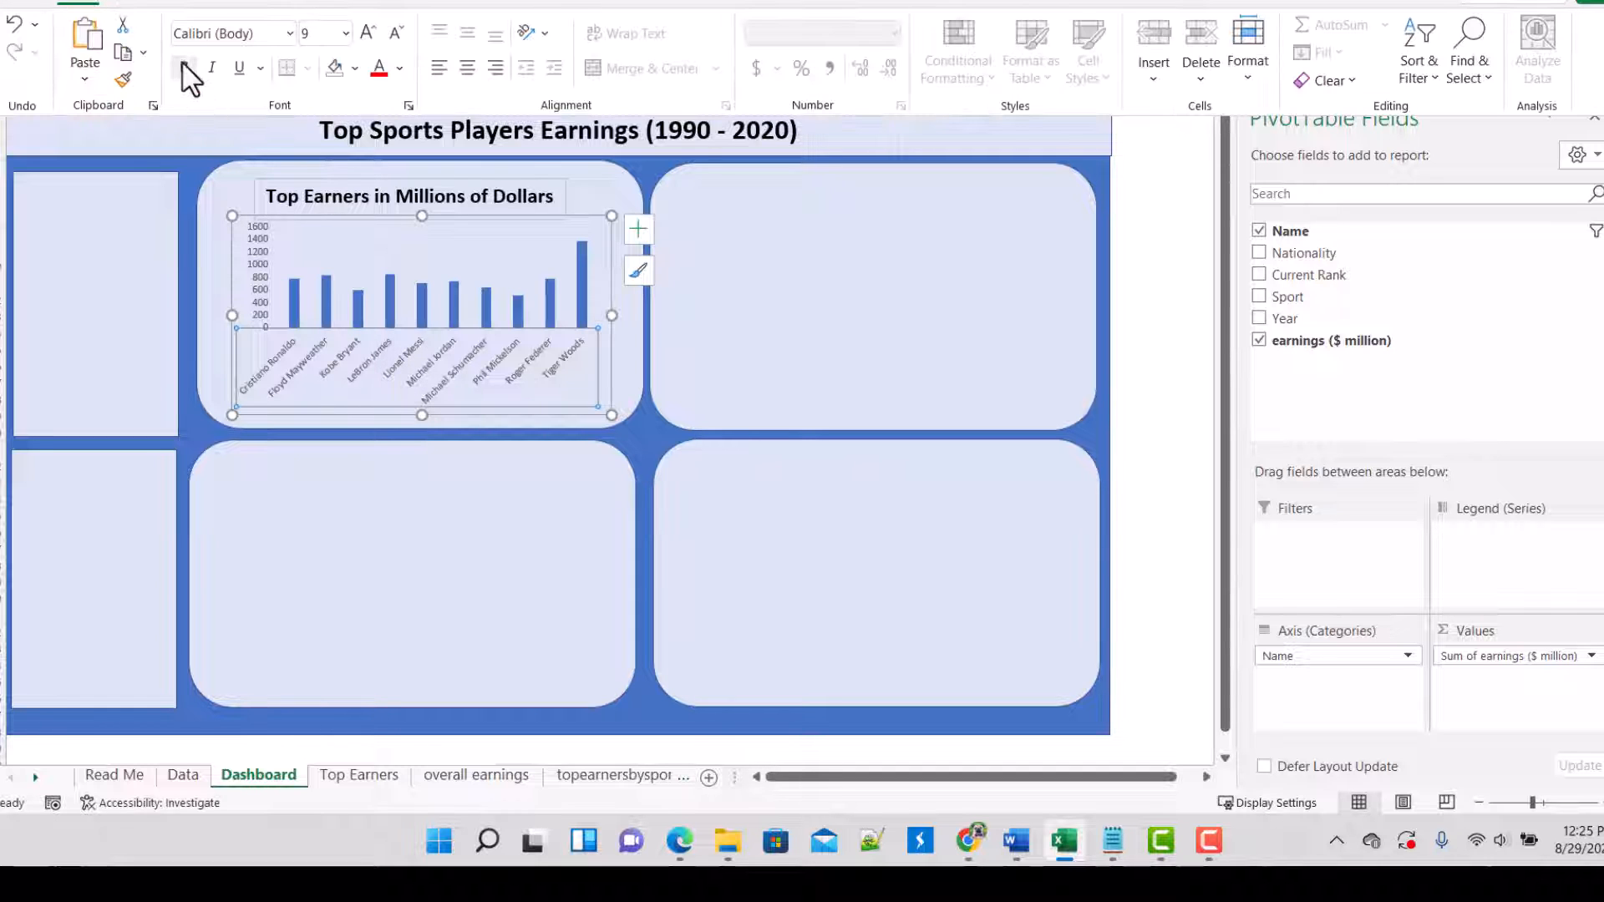
click(184, 68)
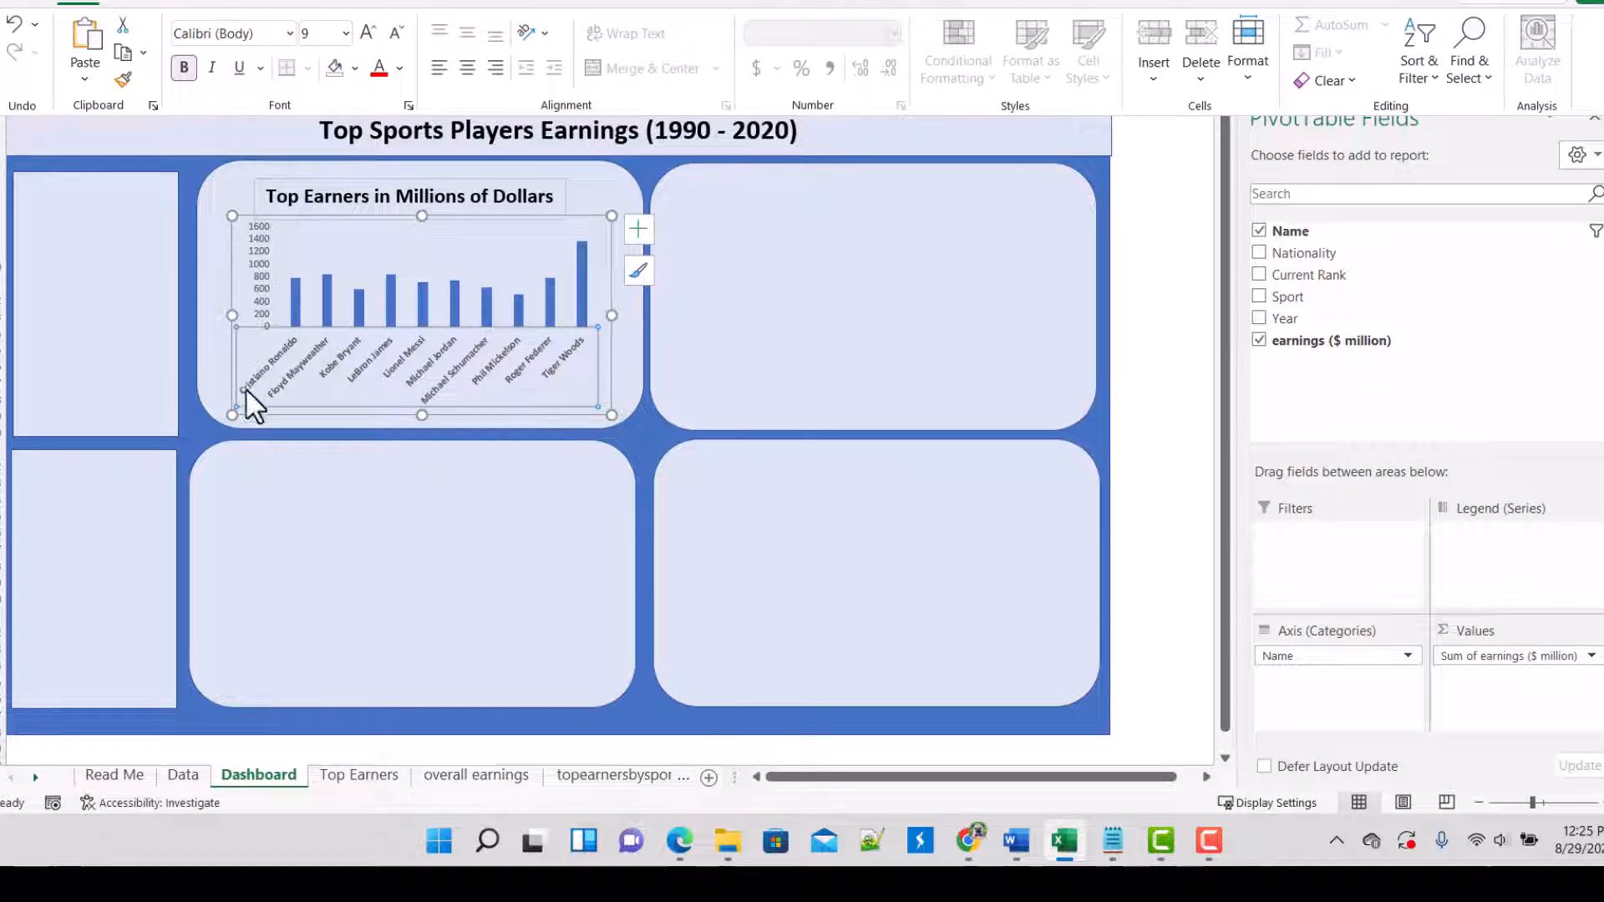
click(1156, 388)
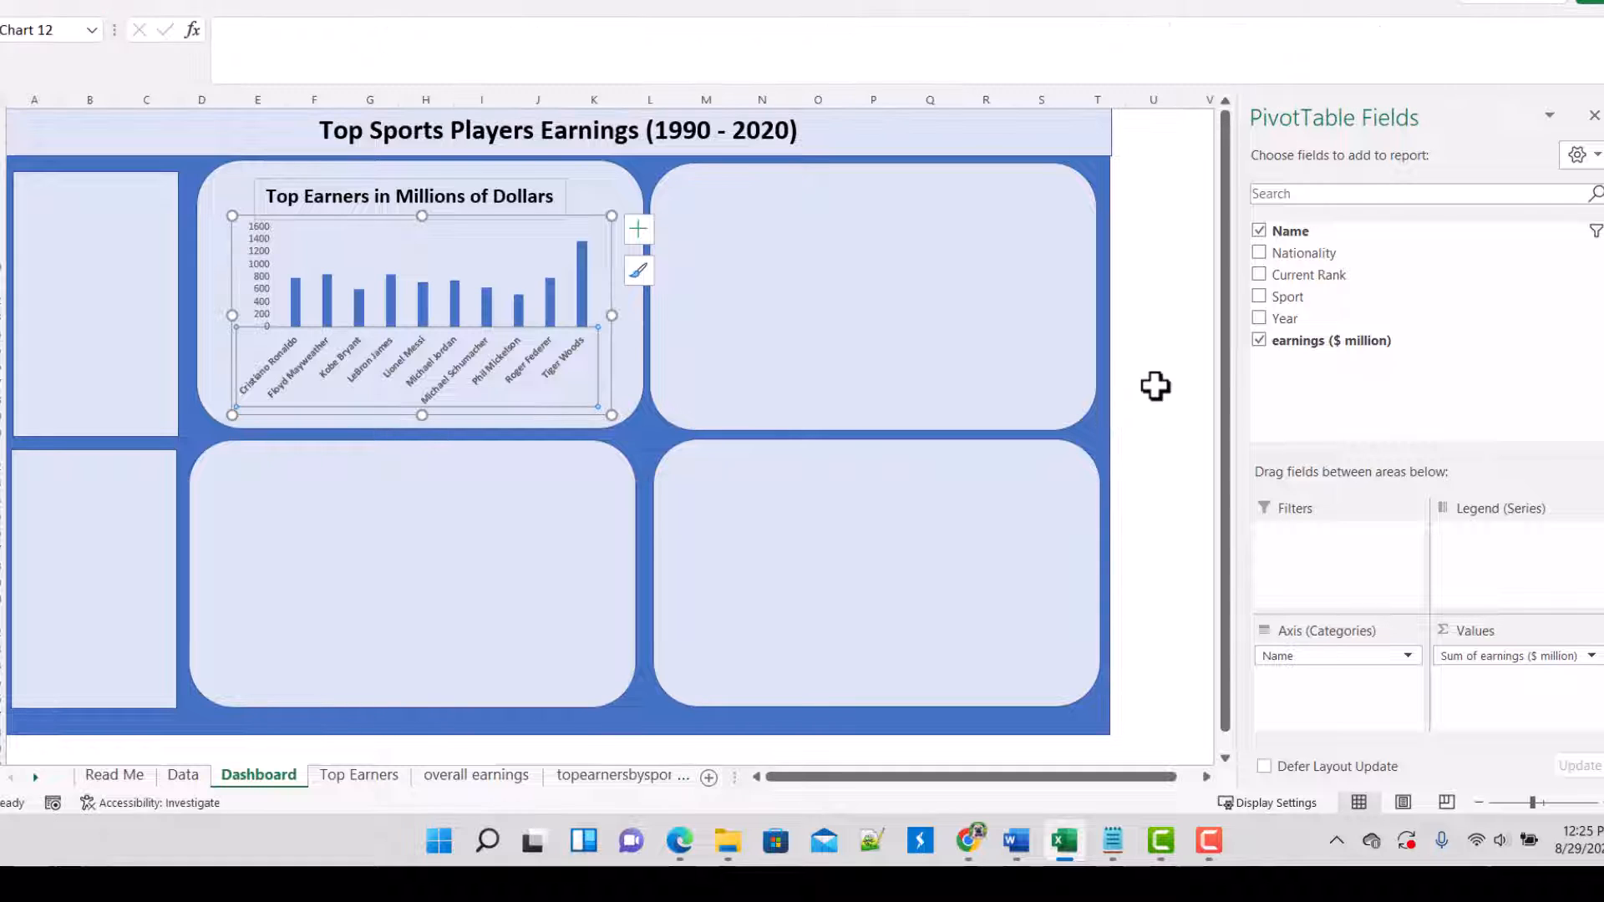
Step: Insert a 2-D line chart from the yearly earnings pivot table on the overall earnings sheet and move it clear of the table
click(359, 777)
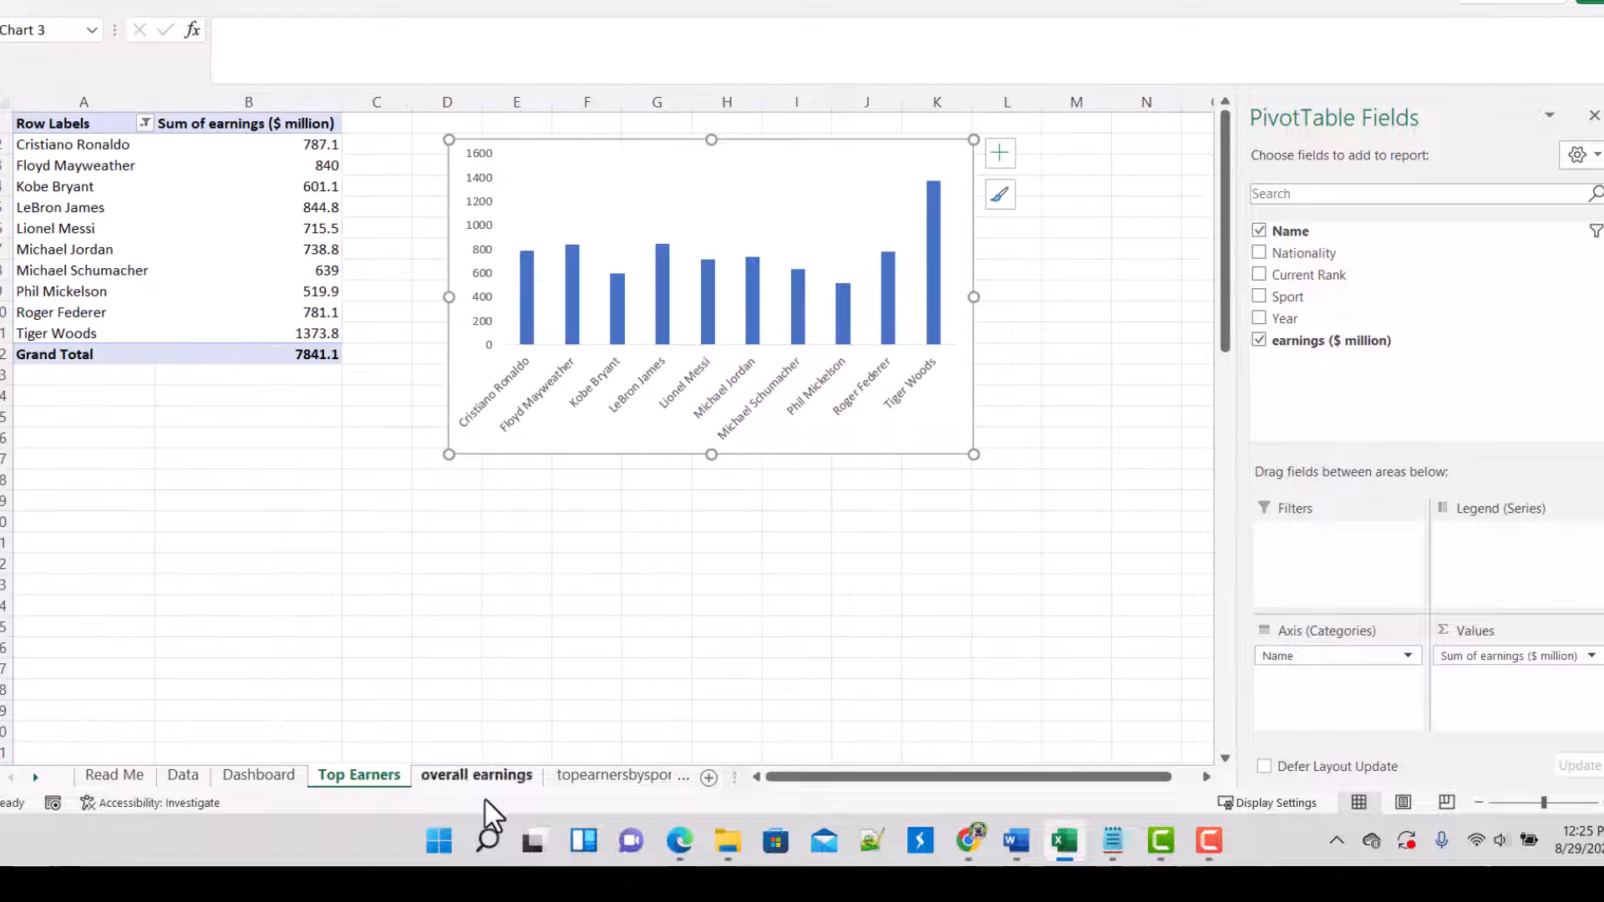
click(468, 779)
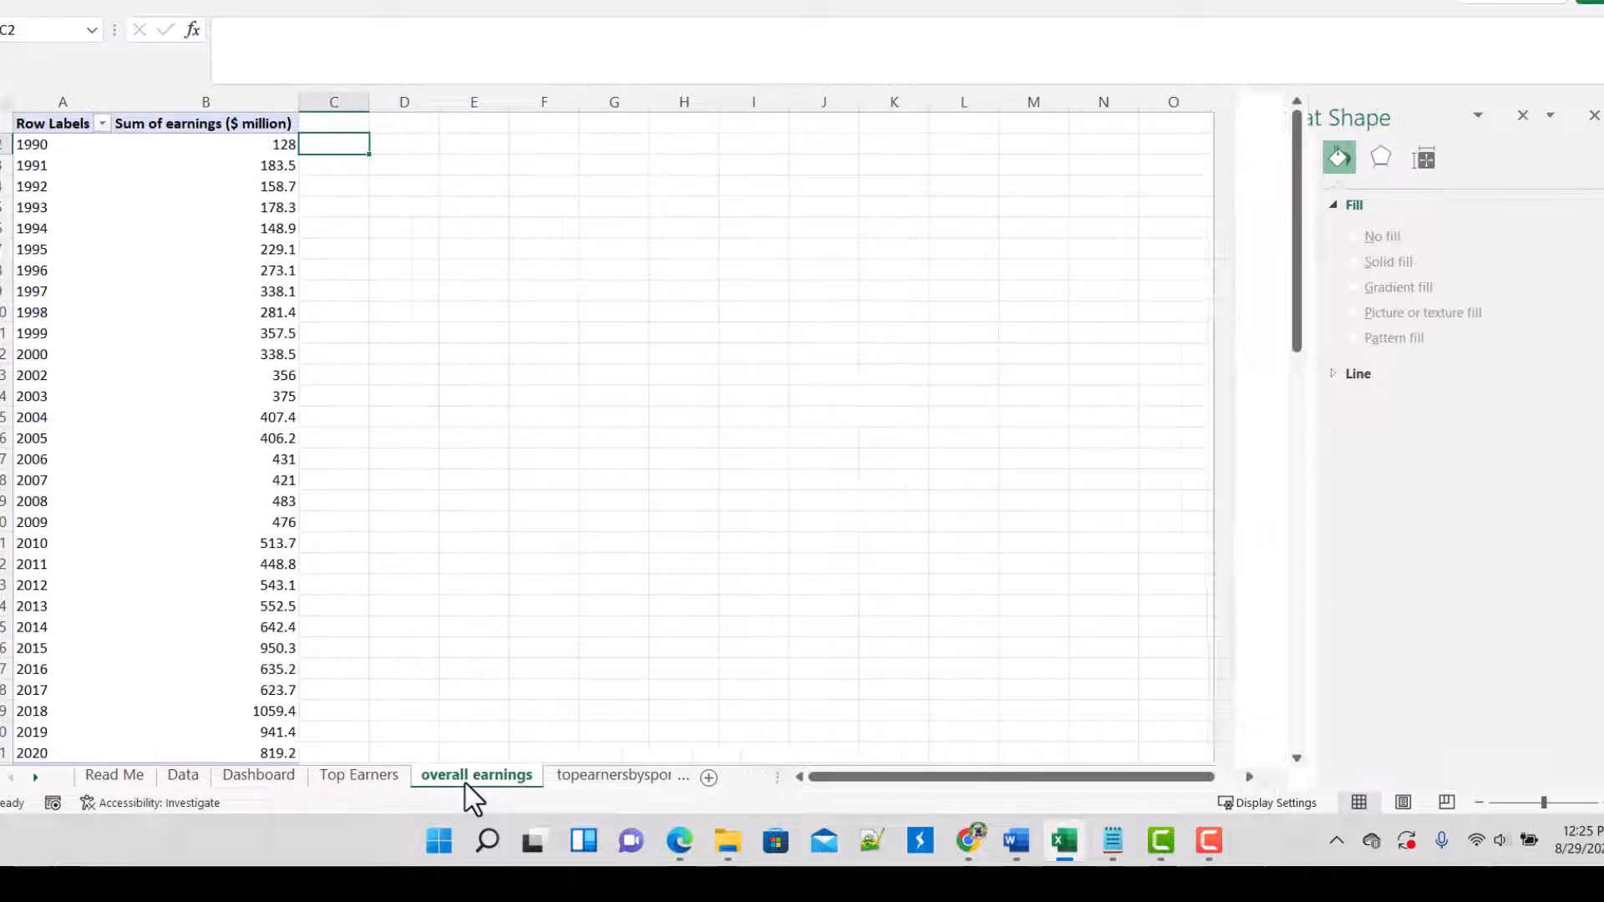
click(498, 163)
click(115, 777)
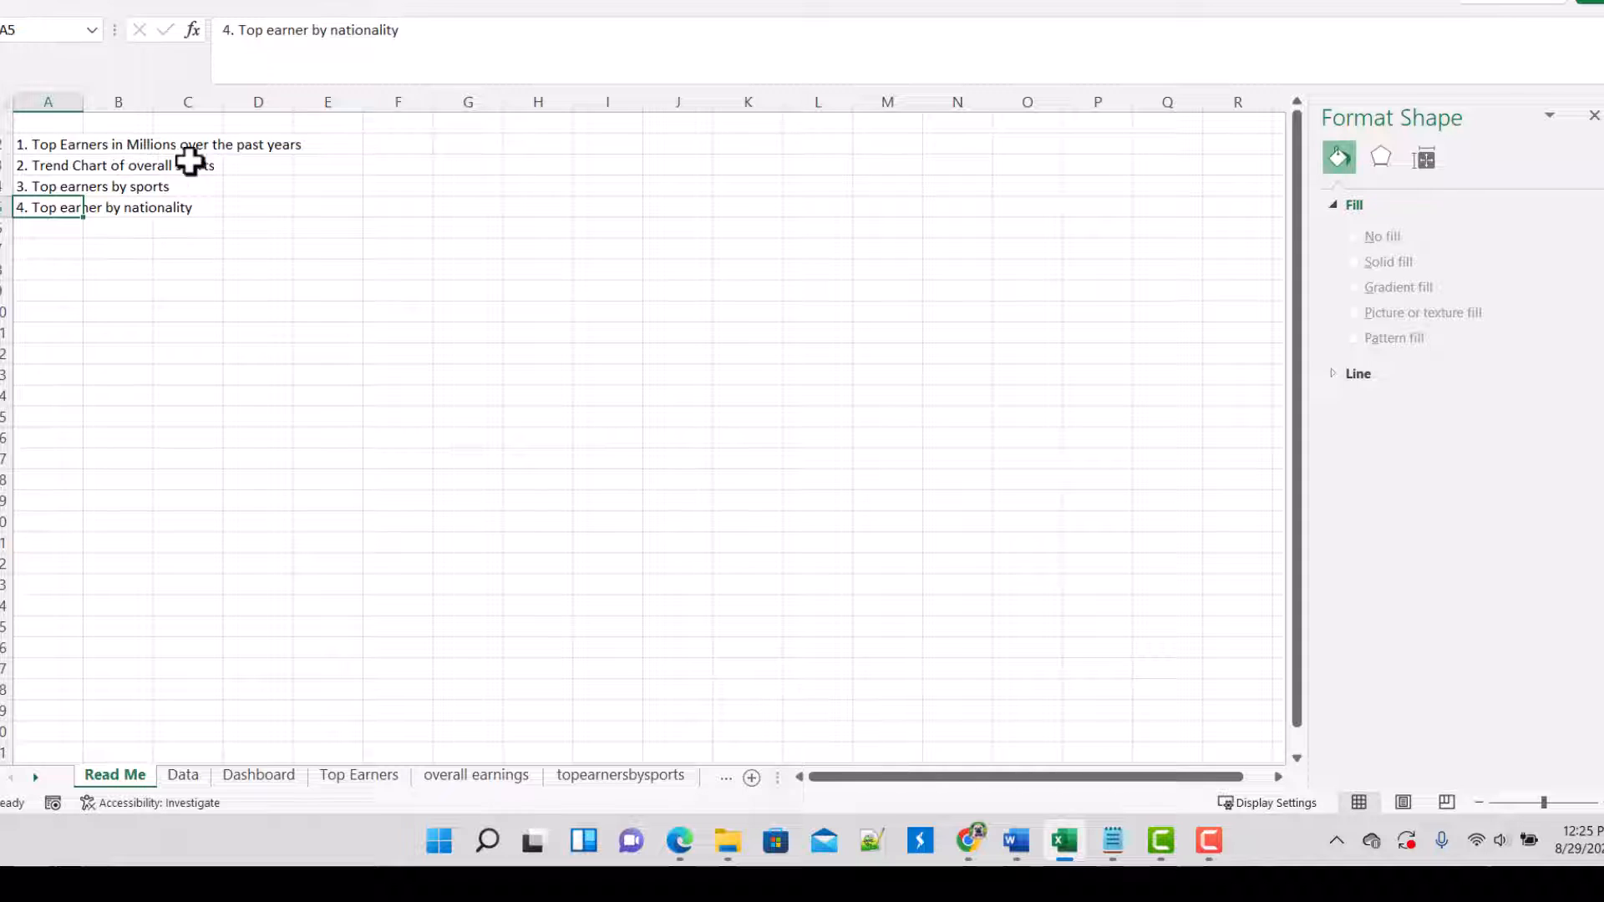
click(493, 777)
click(469, 209)
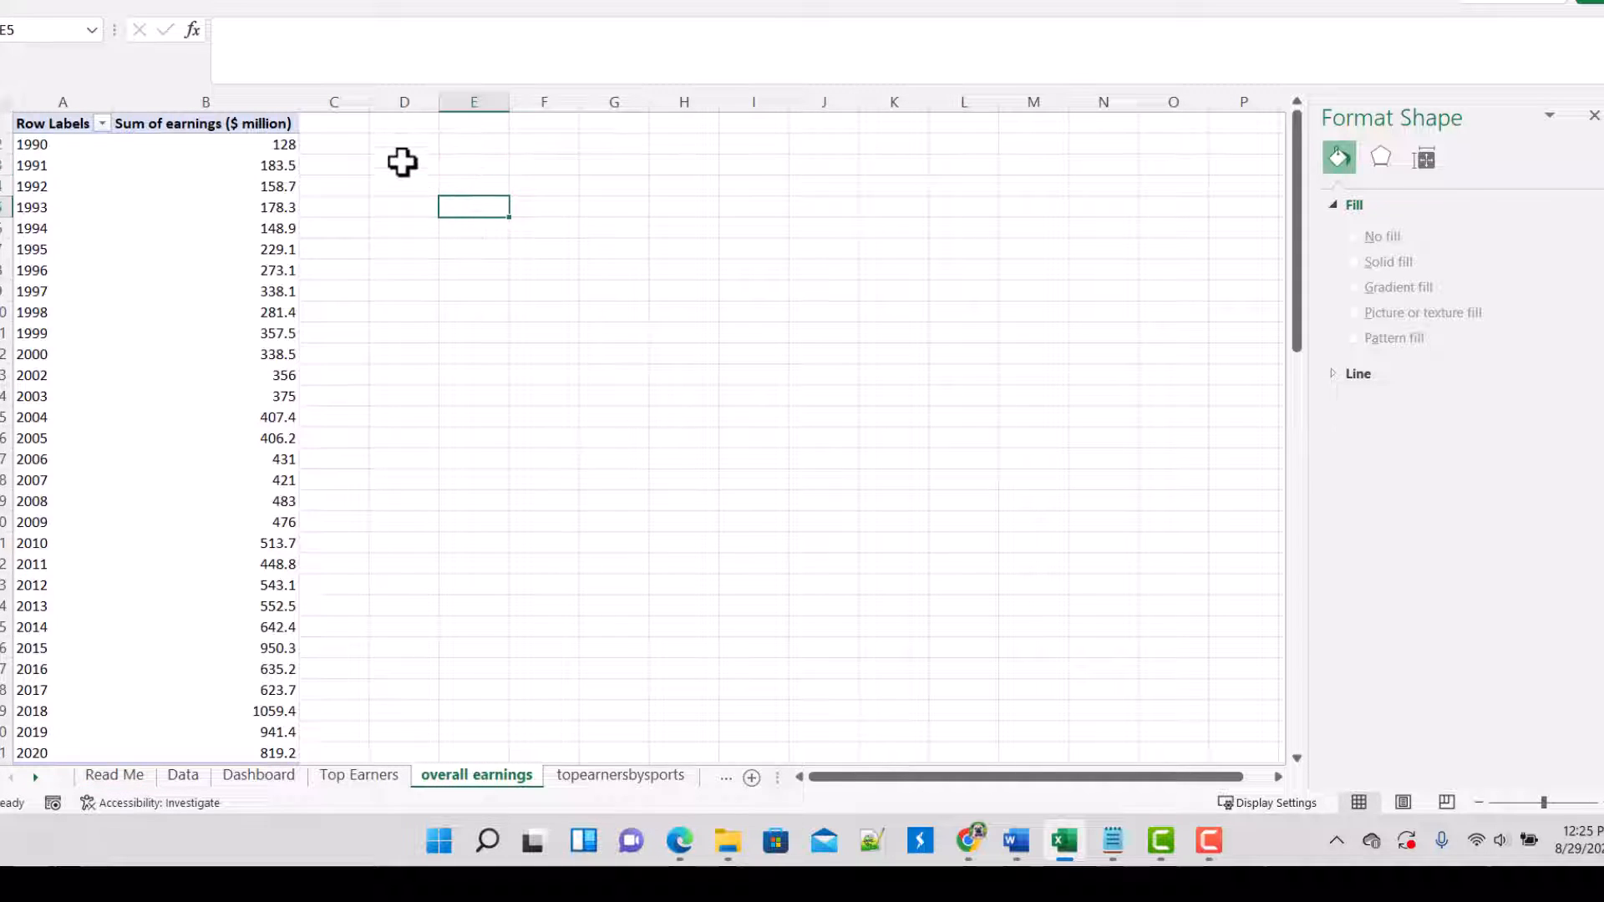
click(401, 144)
click(204, 239)
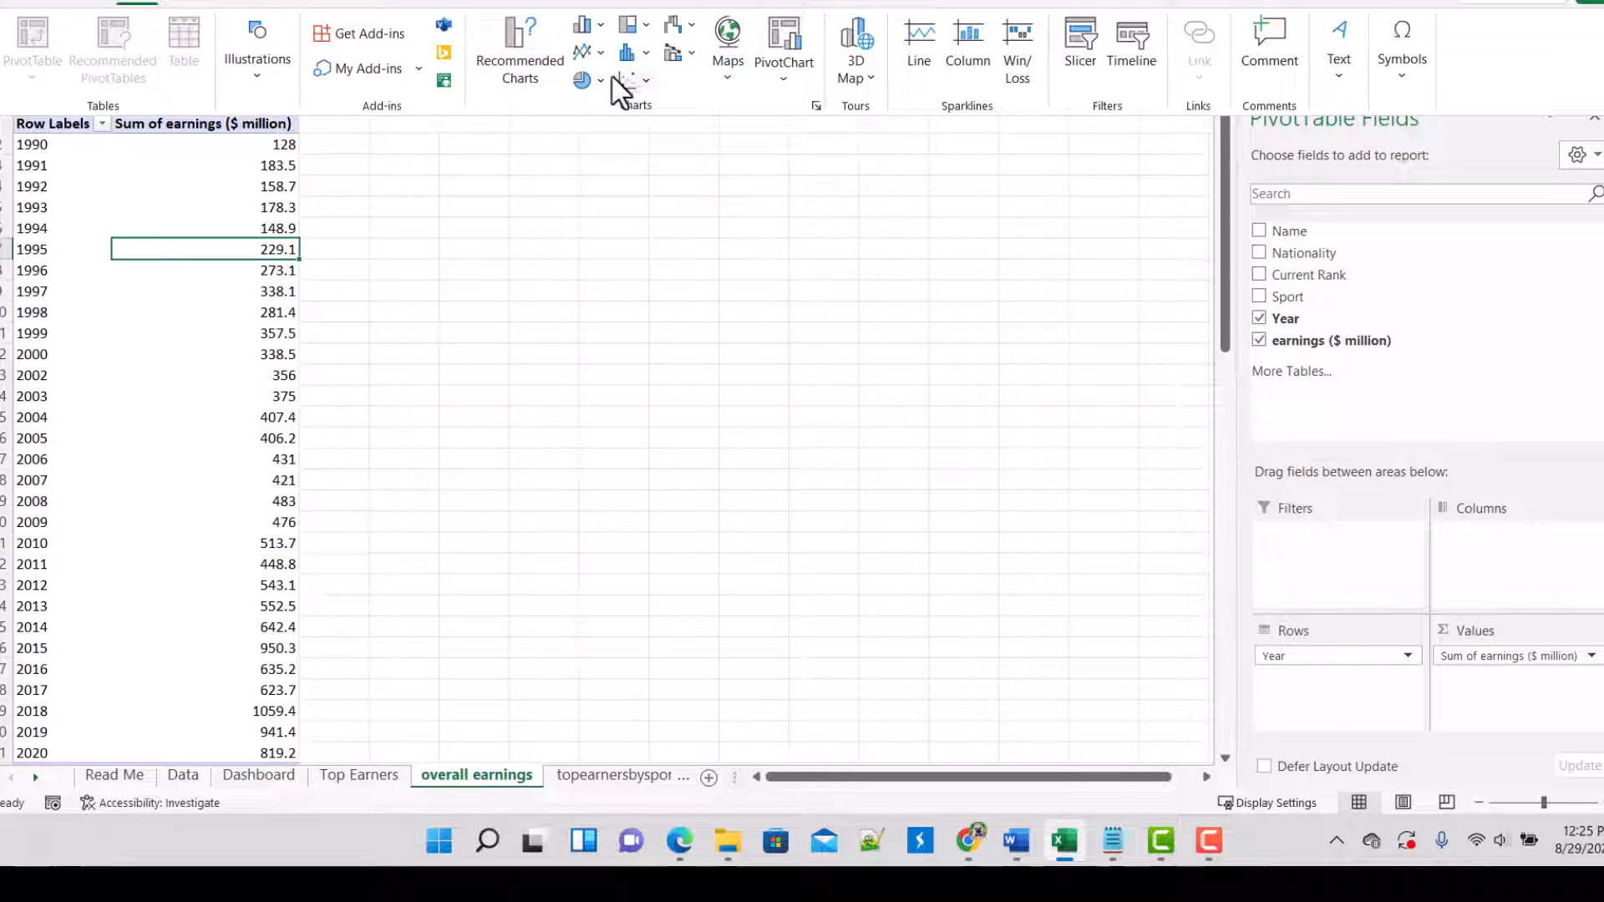
click(591, 52)
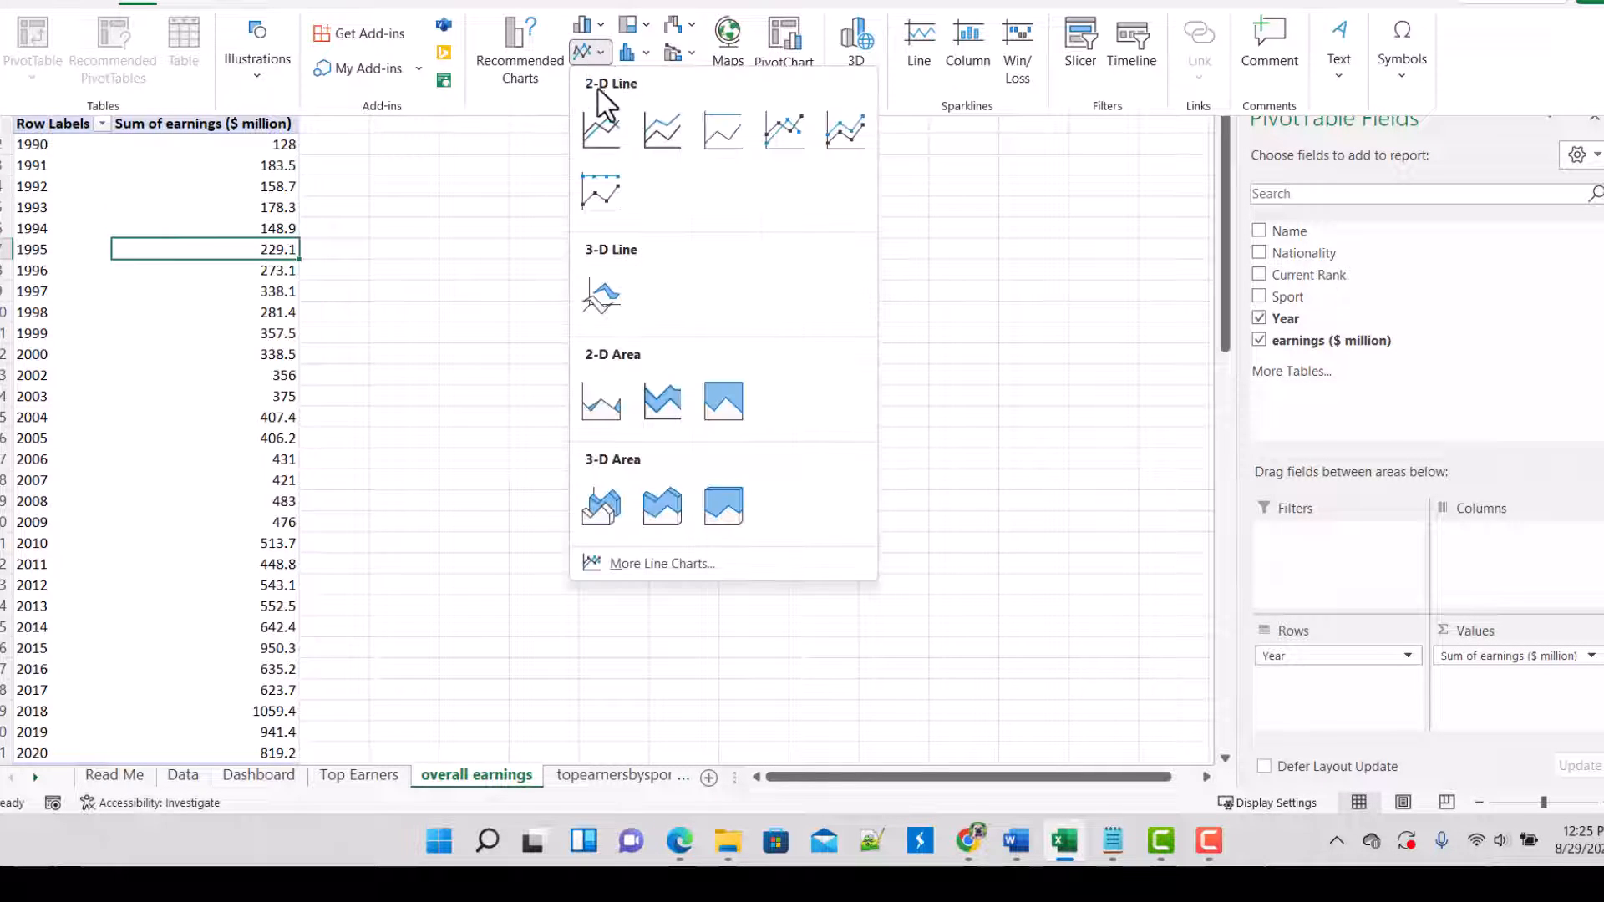
click(603, 145)
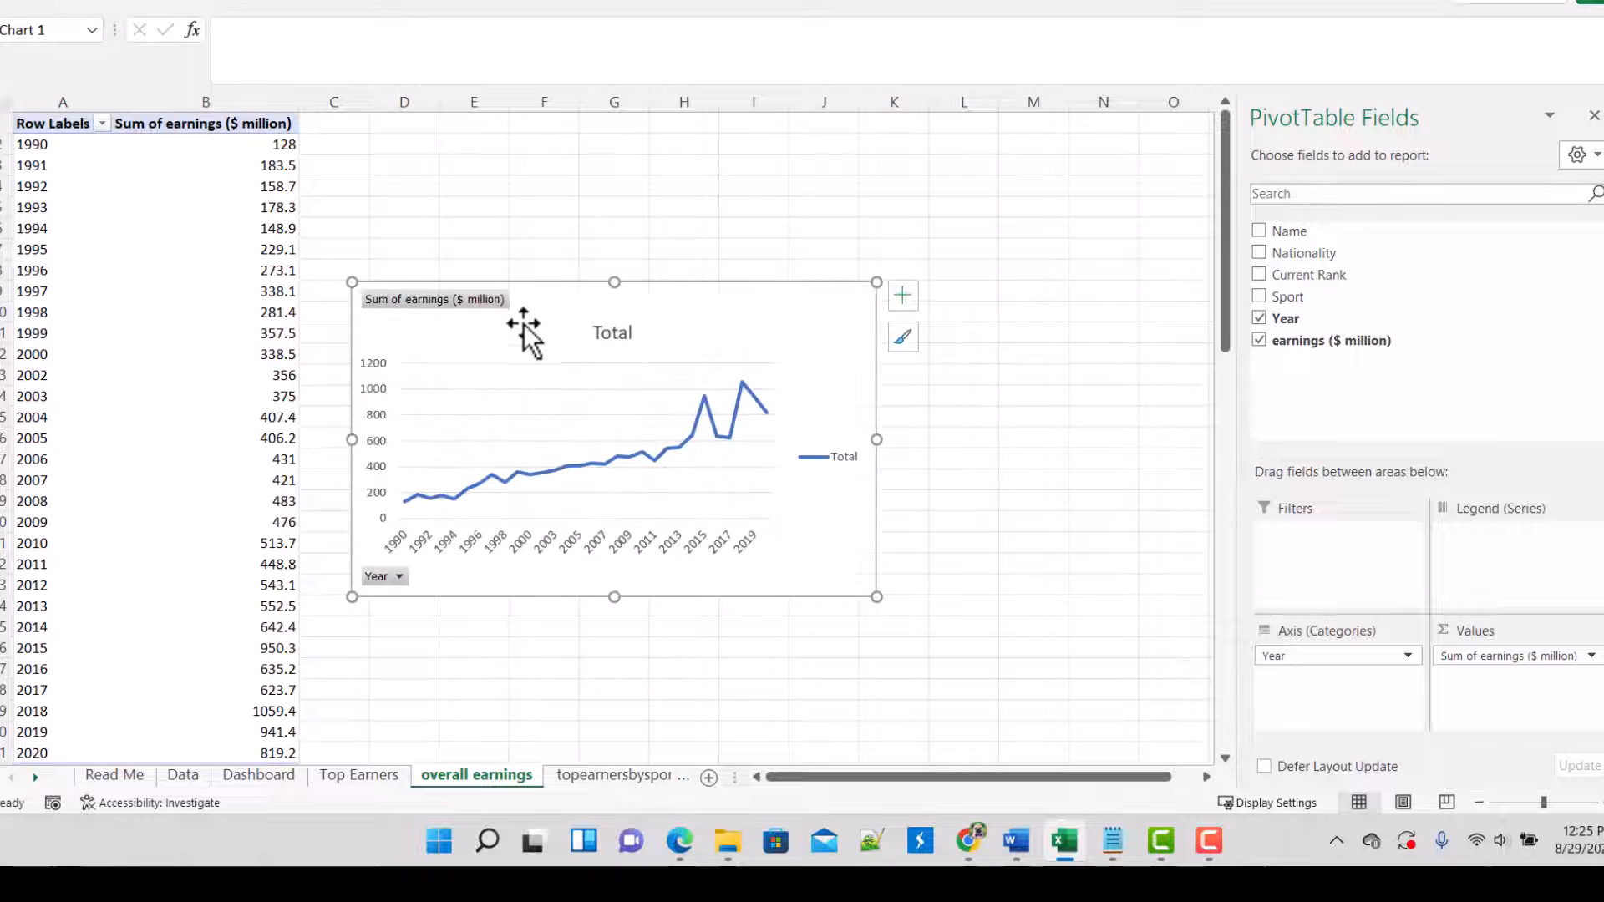
drag(523, 326, 626, 253)
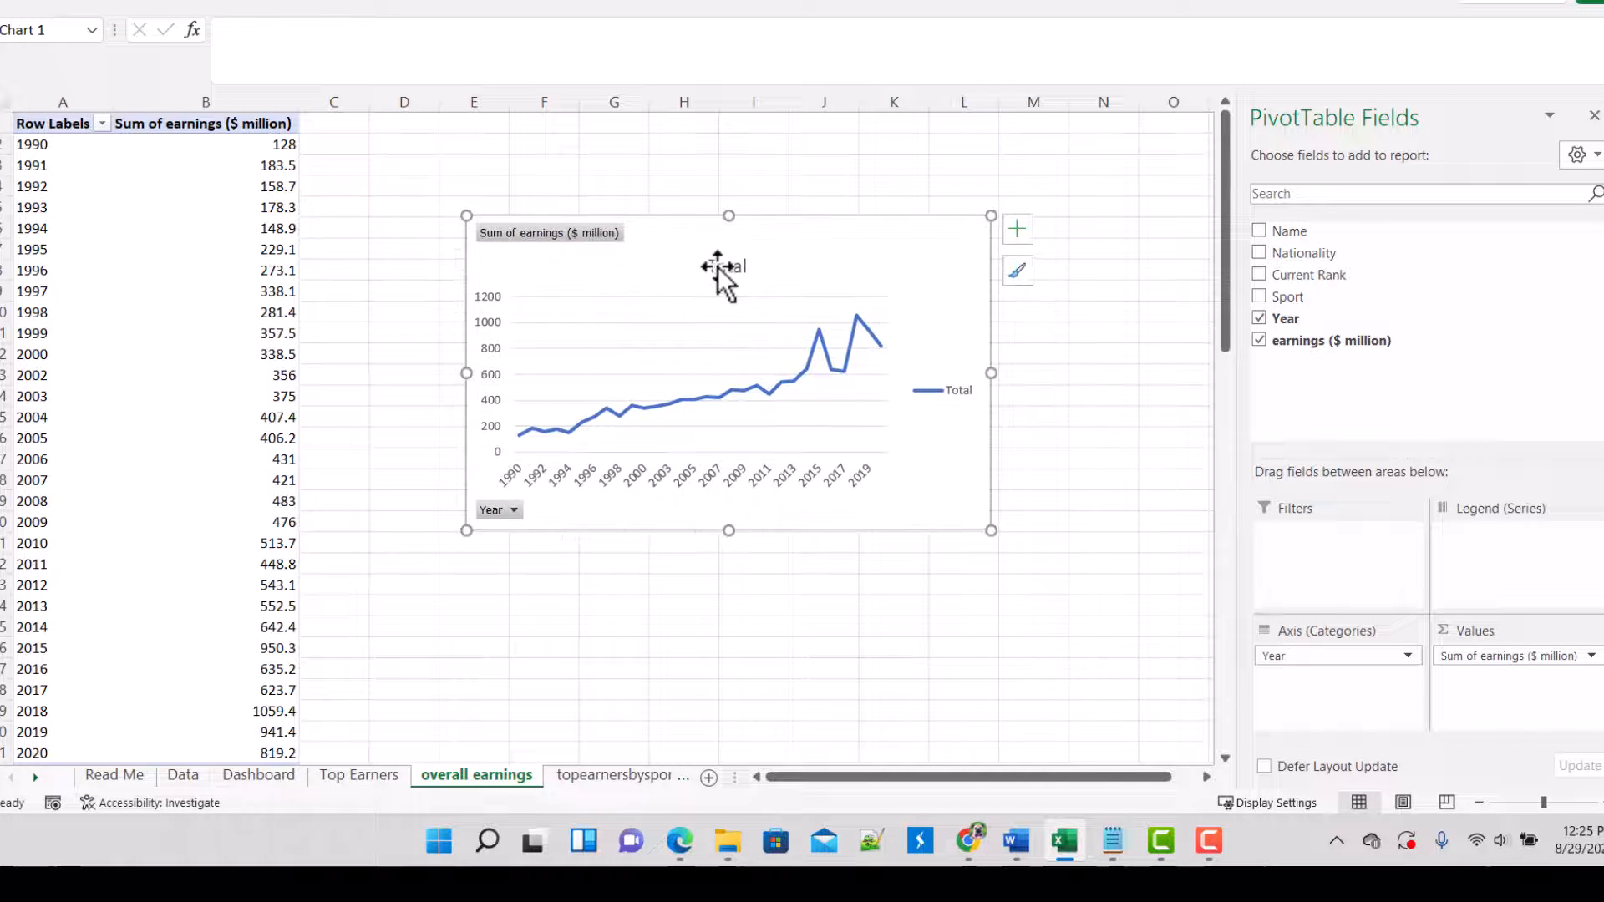
Step: Strip the line chart of its title, value and axis field buttons, and legend
click(720, 266)
key(Delete)
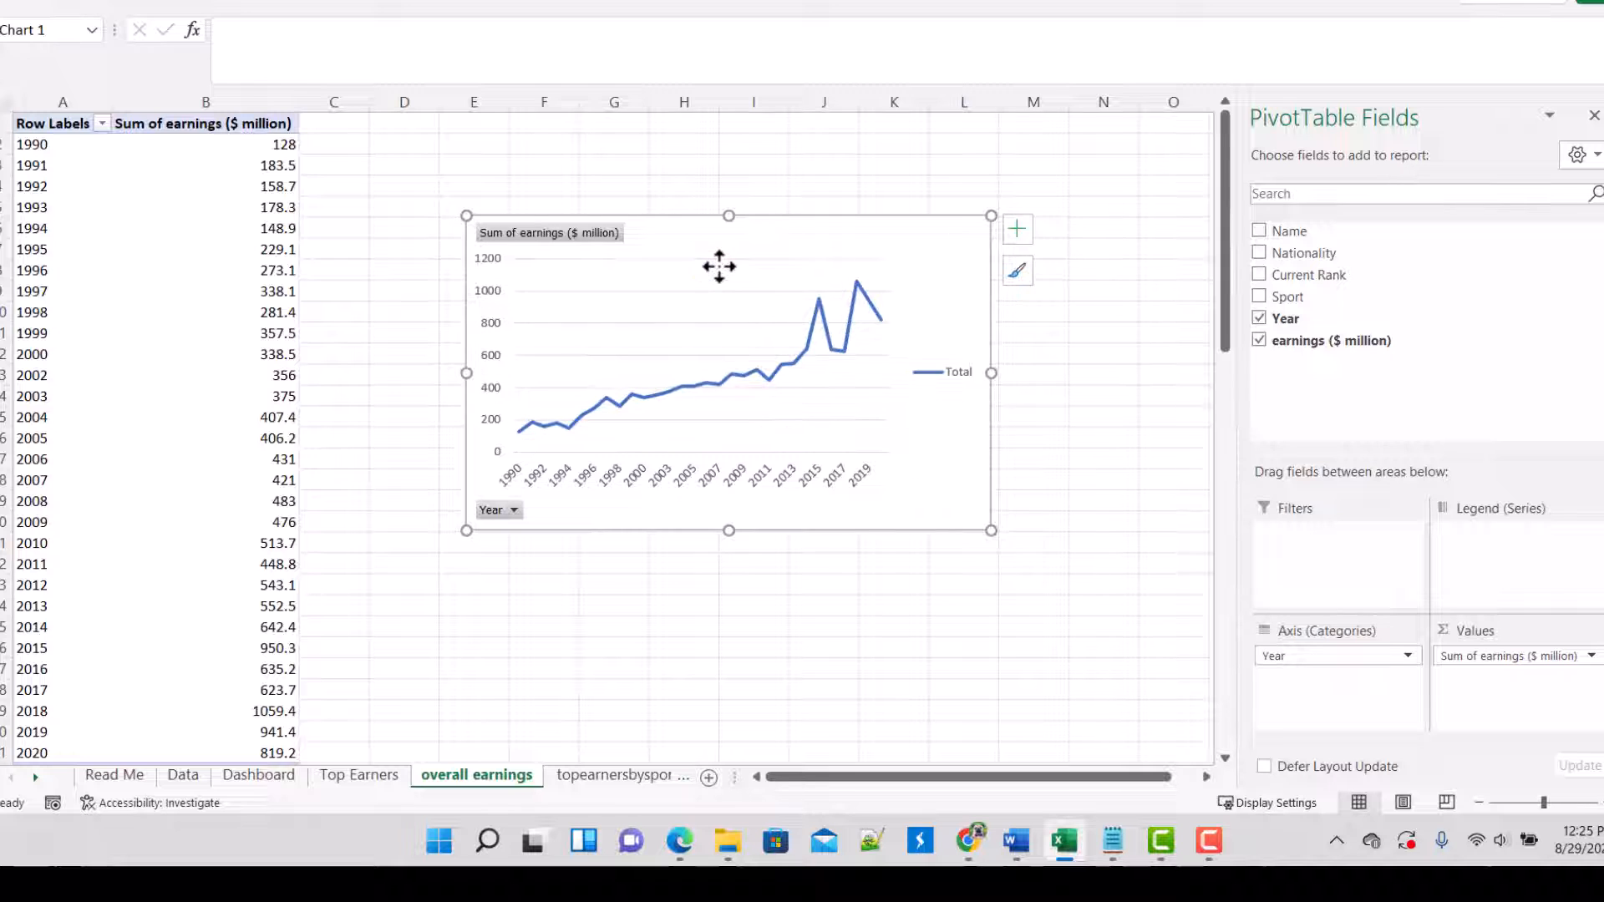
right_click(595, 235)
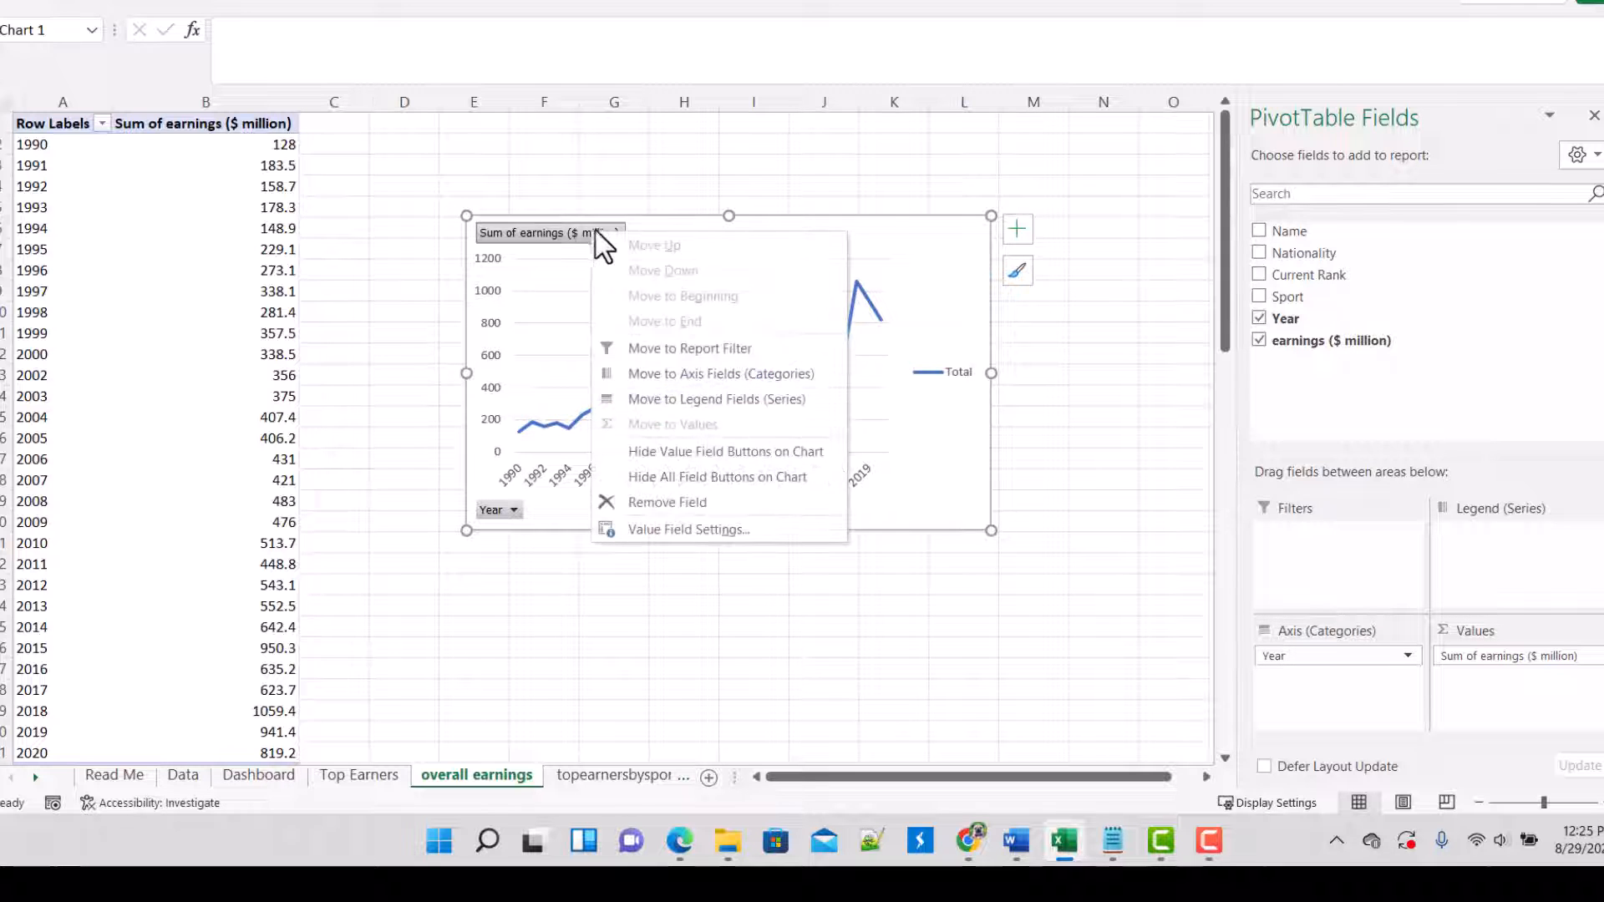
click(669, 451)
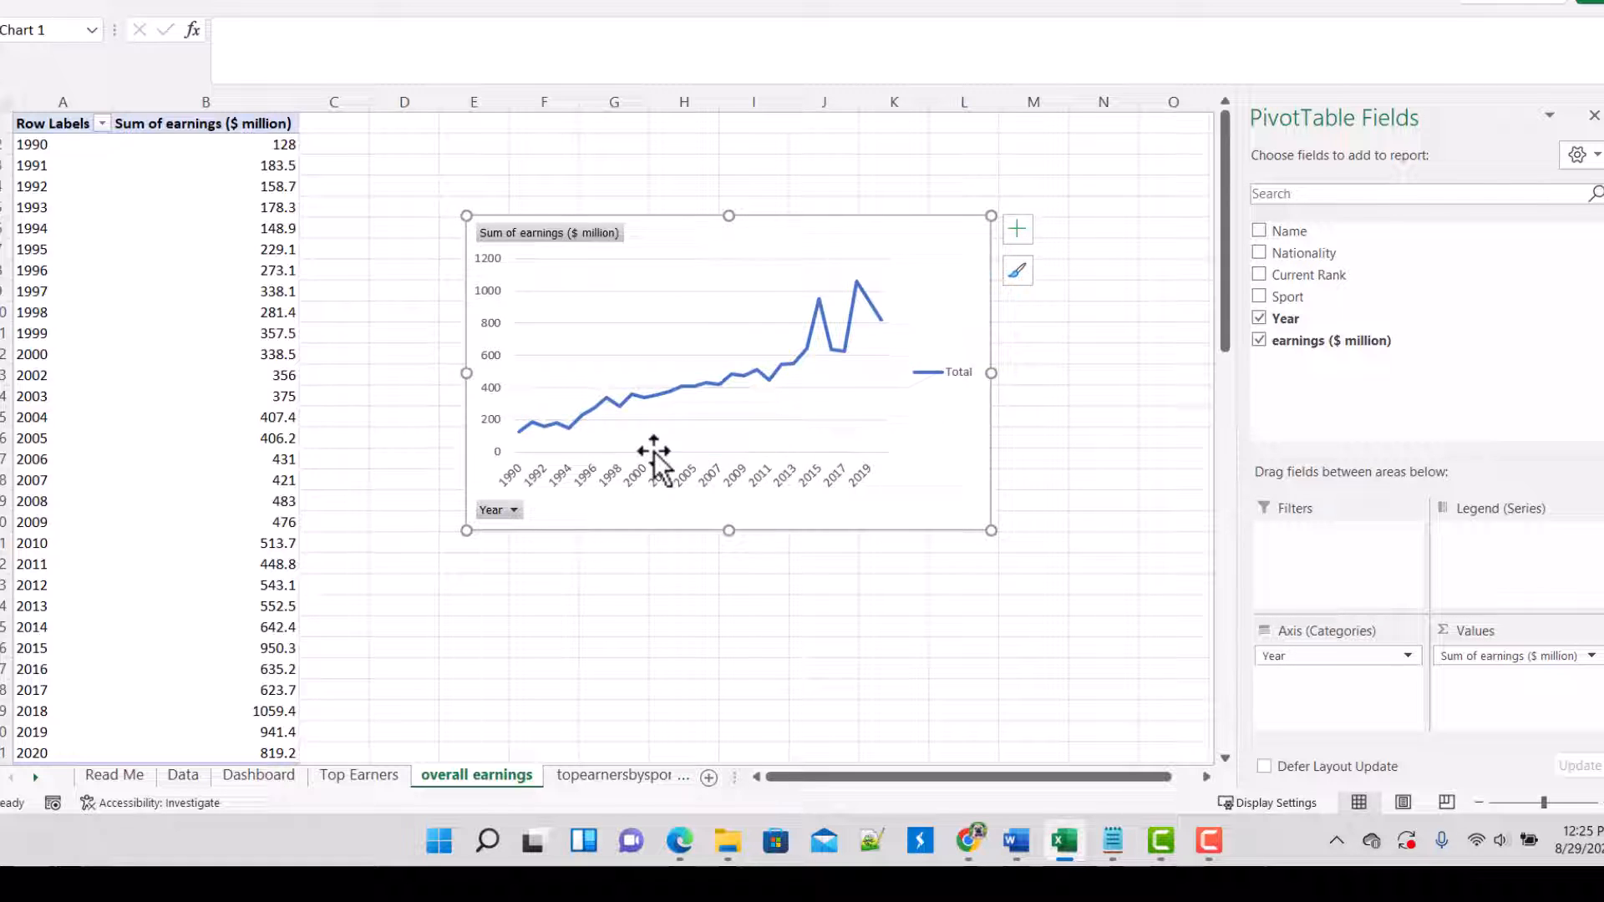
right_click(484, 512)
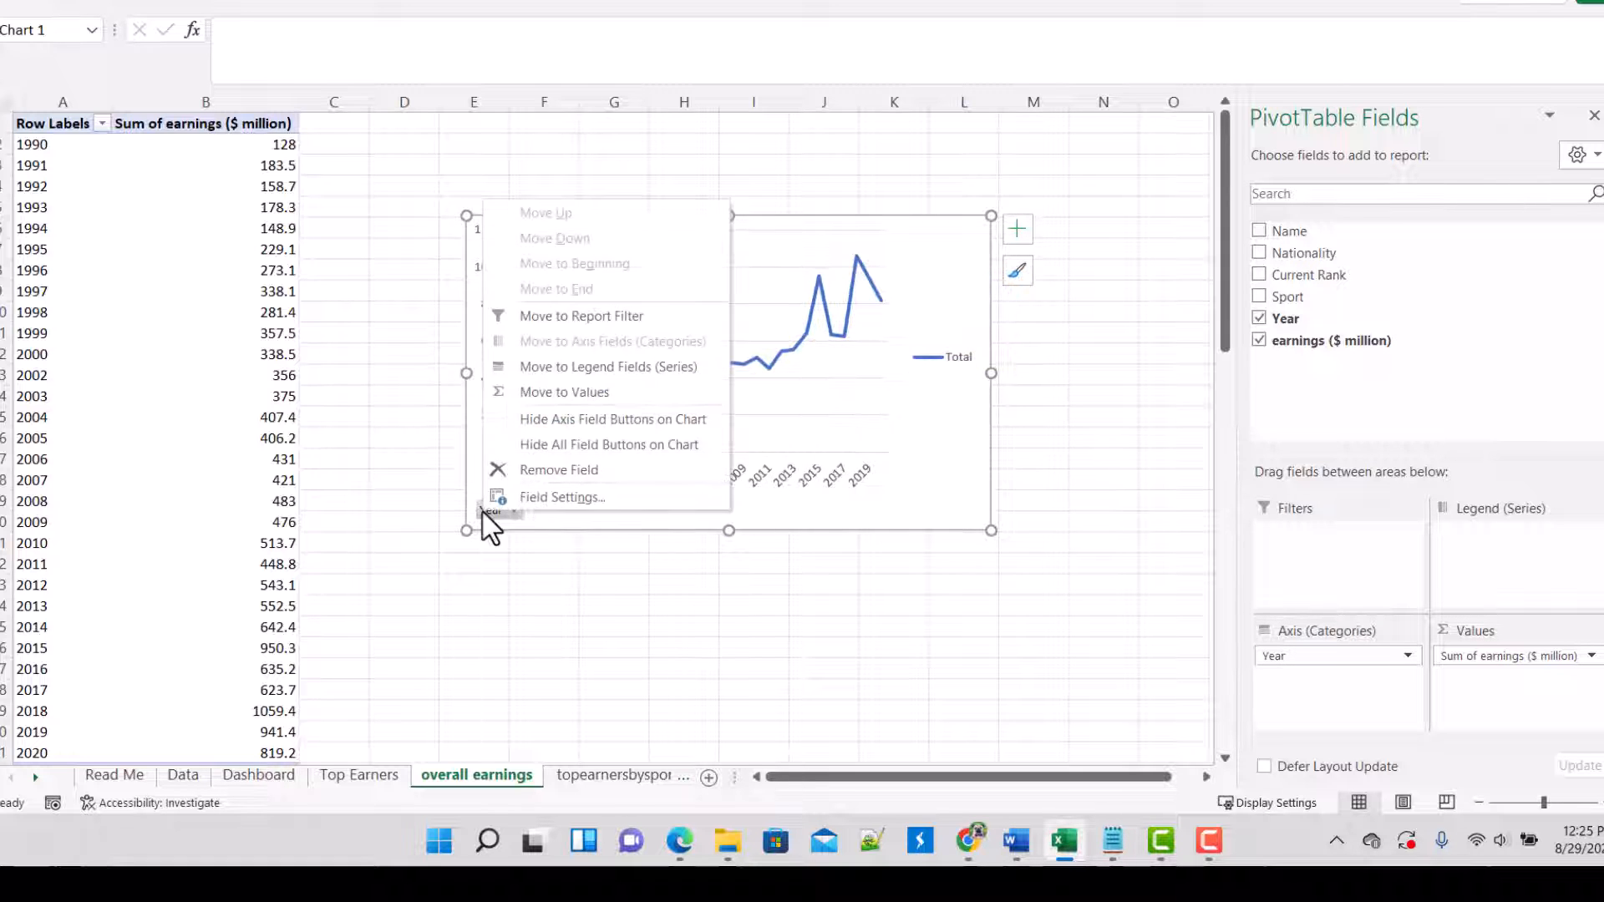
click(603, 420)
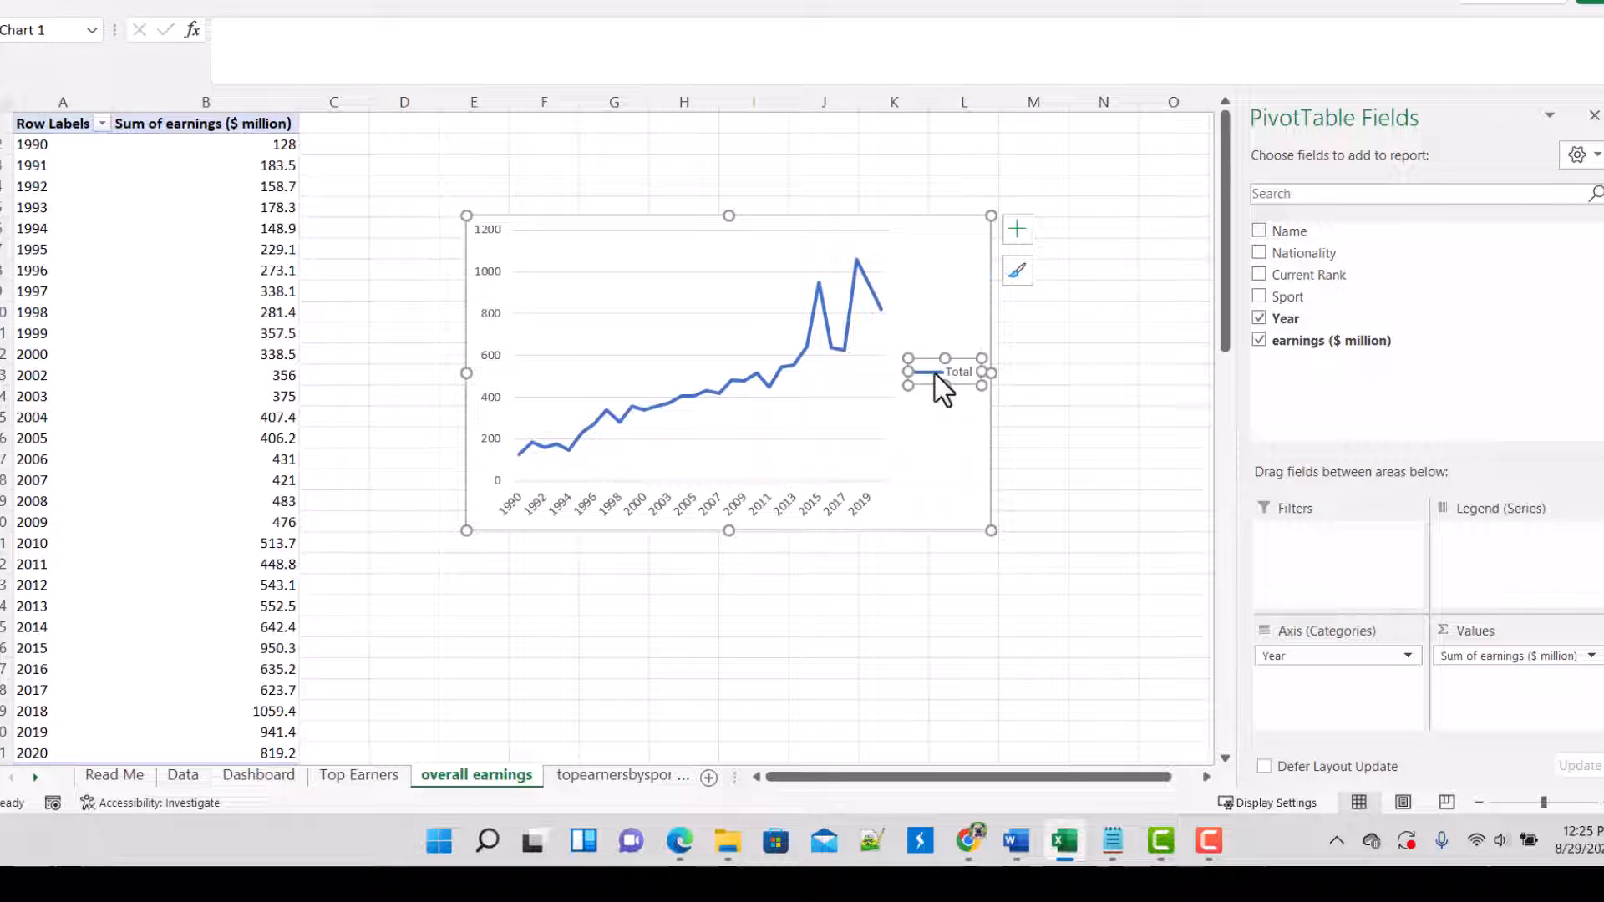
key(Delete)
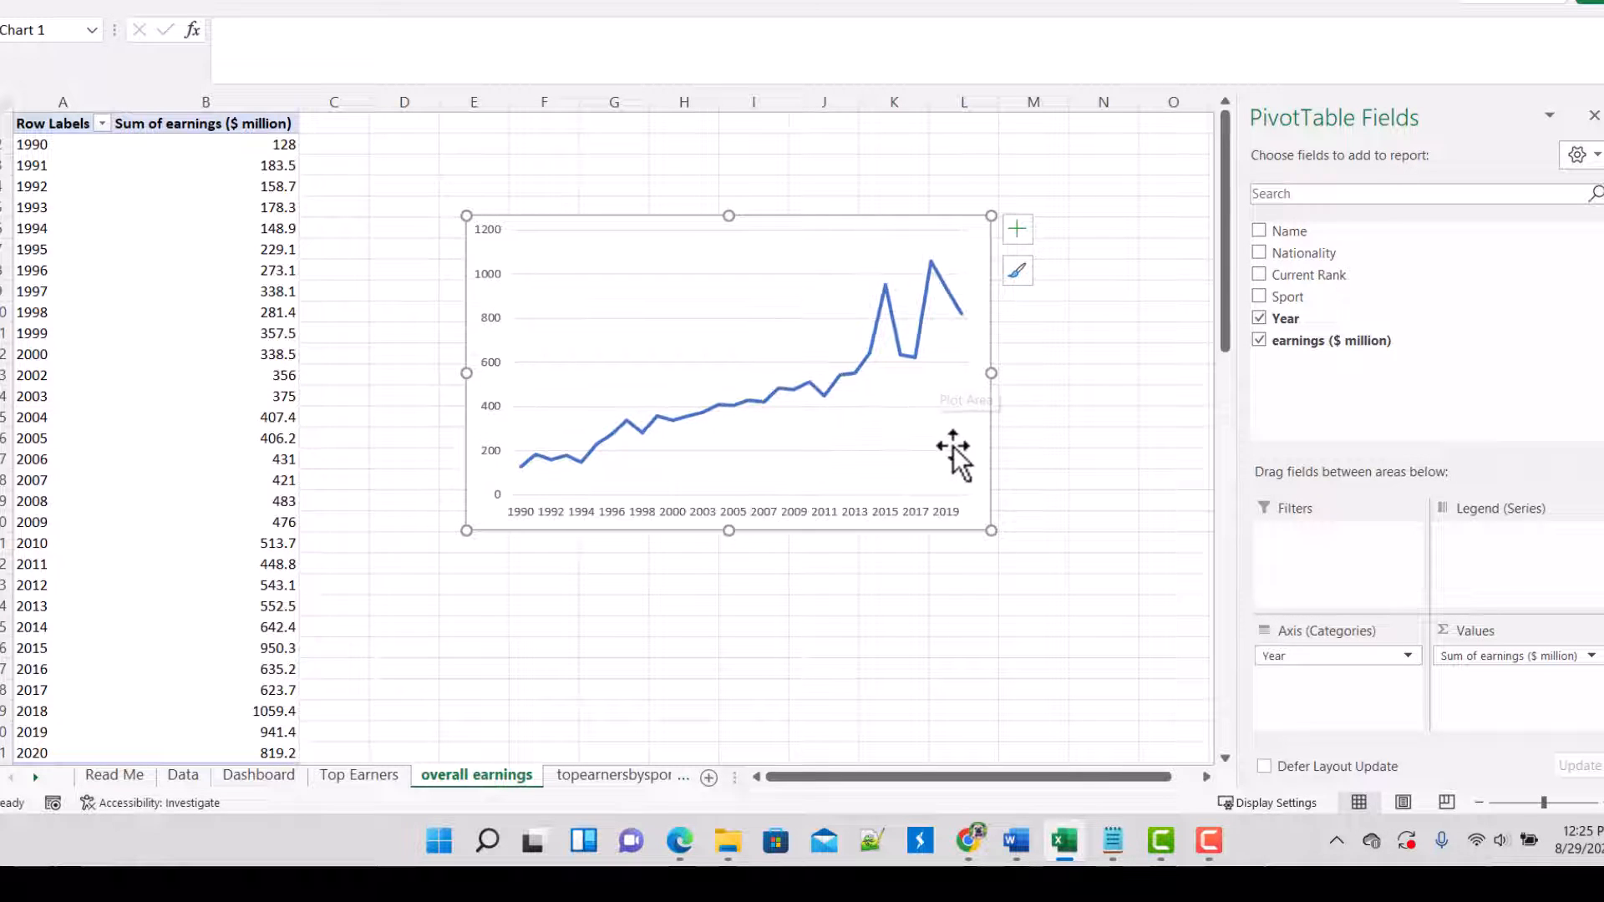
Step: Copy the whole overall earnings line chart and paste it into the upper-right rounded panel of the Dashboard sheet
right_click(792, 249)
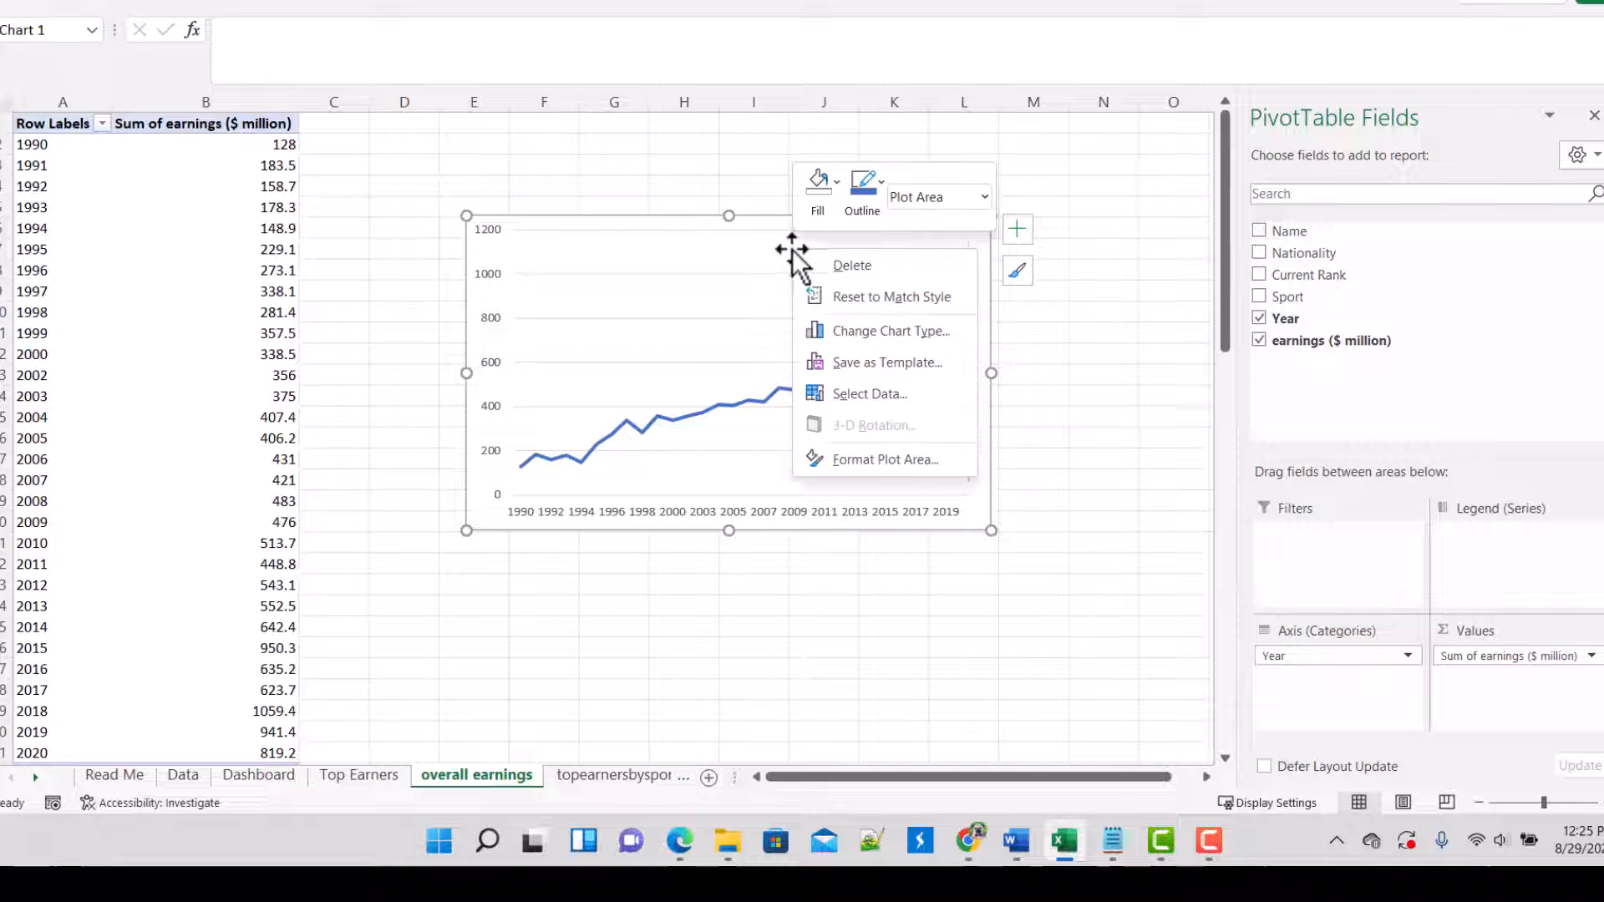
click(490, 515)
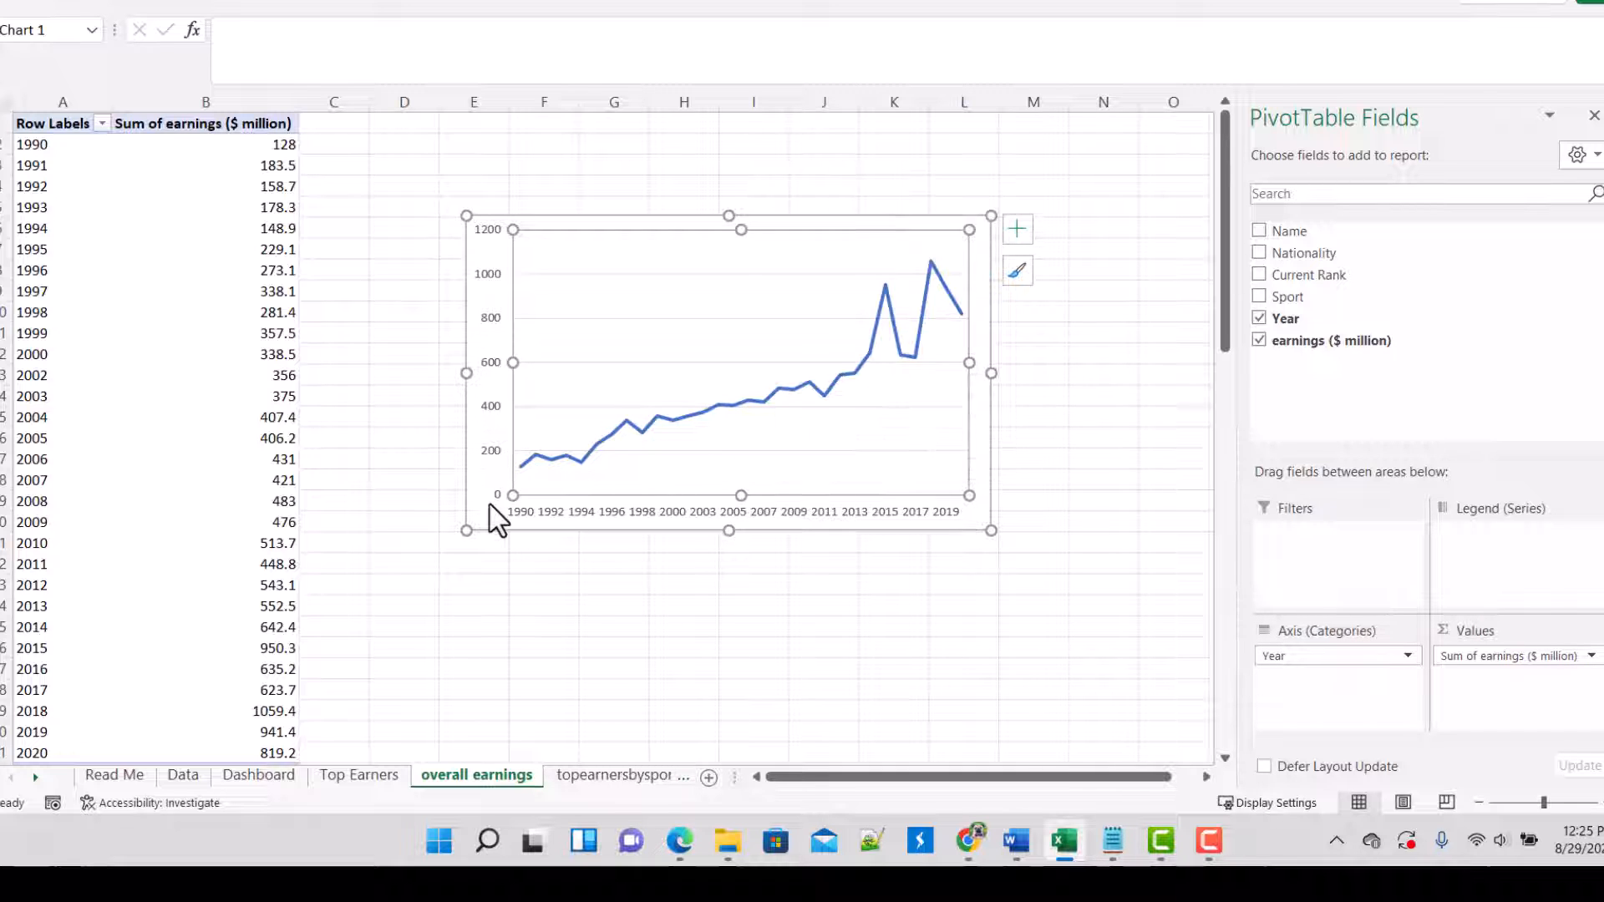
right_click(487, 501)
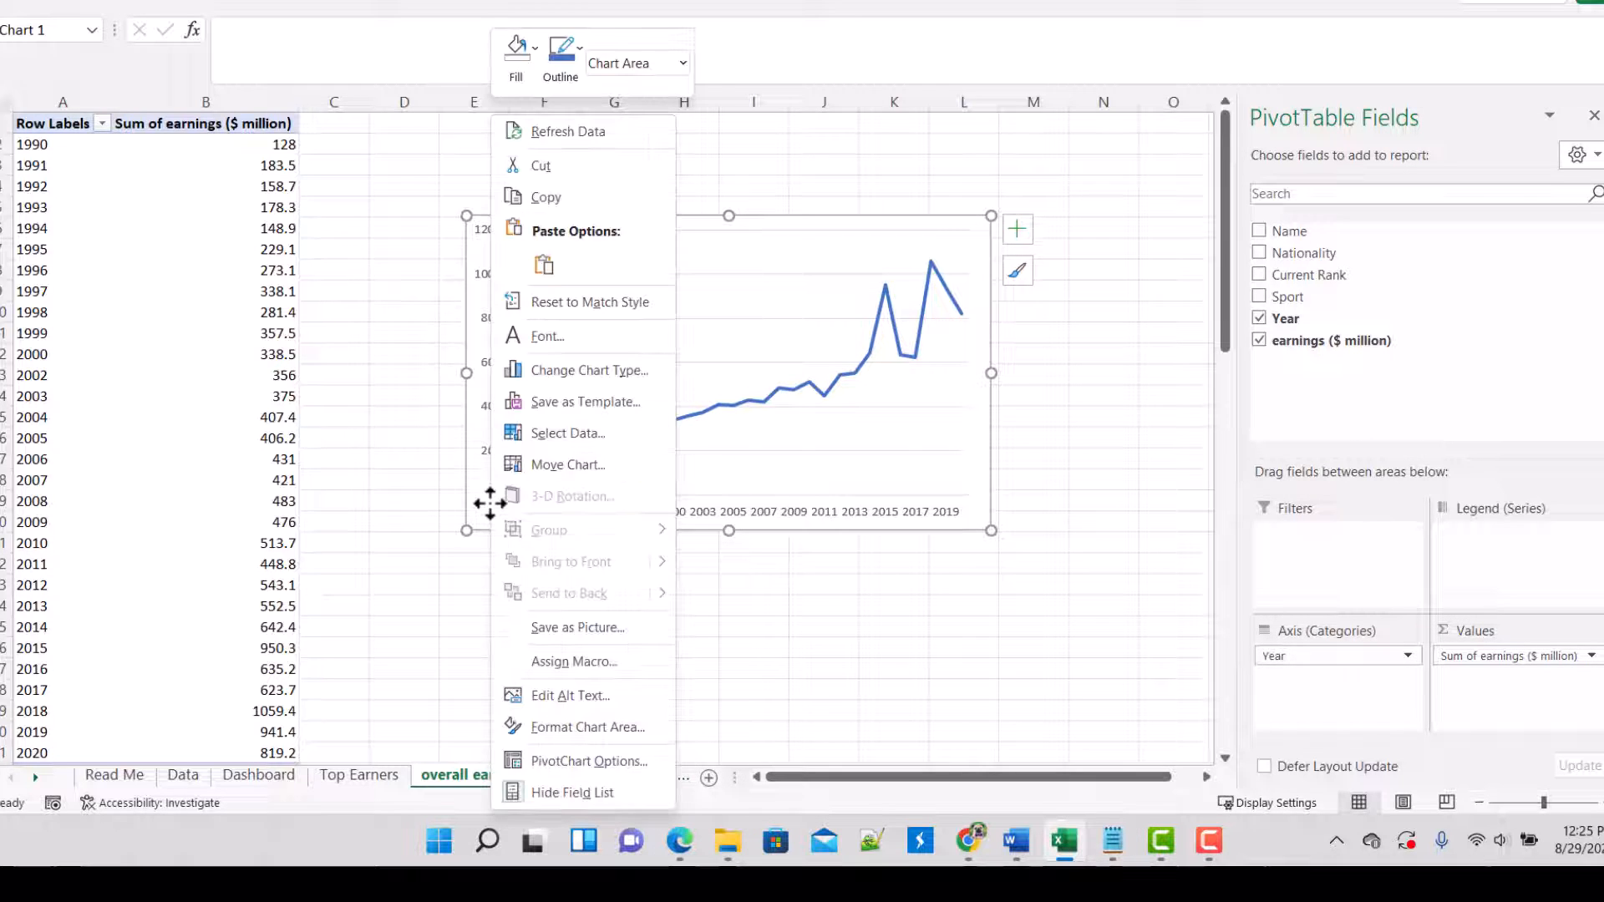
click(552, 198)
click(268, 775)
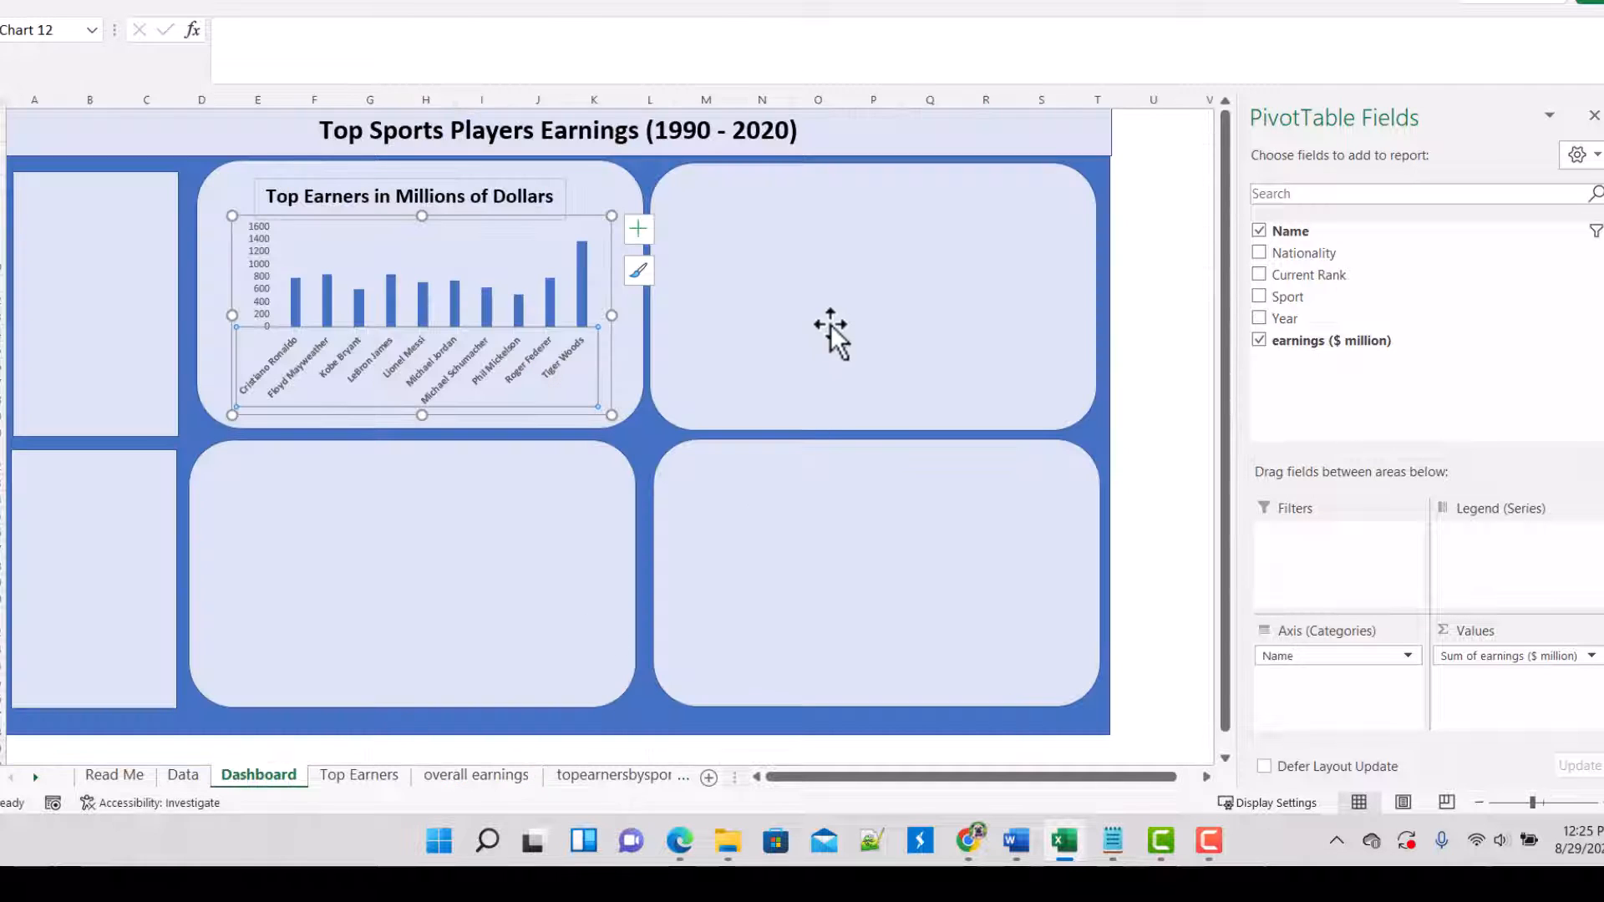
click(827, 292)
key(ctrl+v)
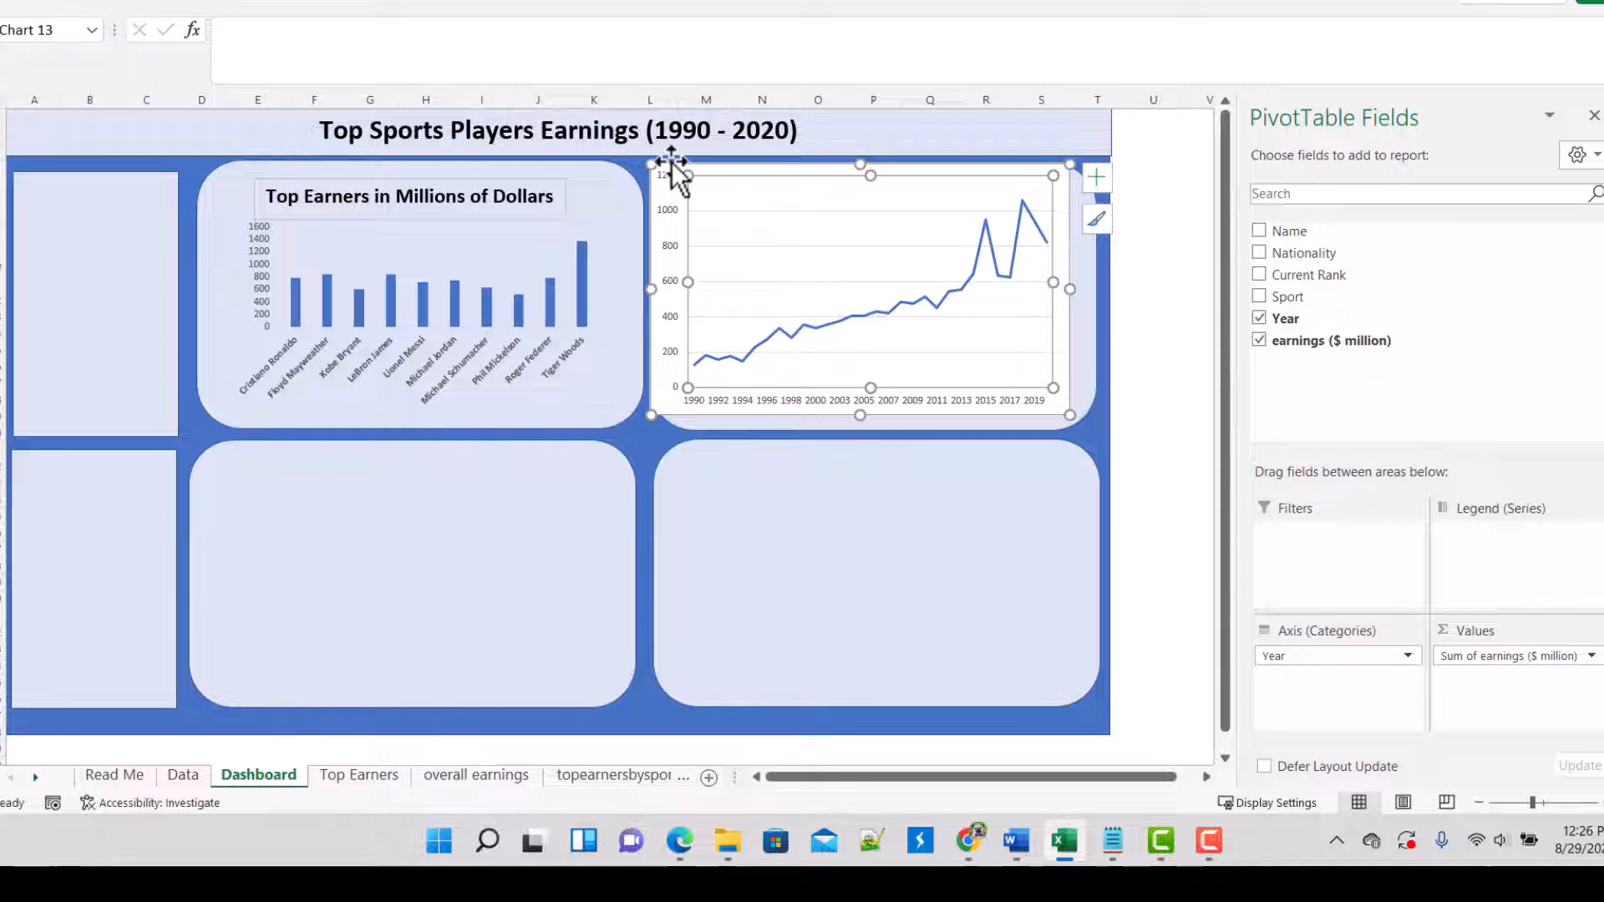
Step: Shrink the pasted line chart to about 4.5" wide by 2.5" high inside its panel and delete its horizontal gridlines
drag(670, 169, 691, 186)
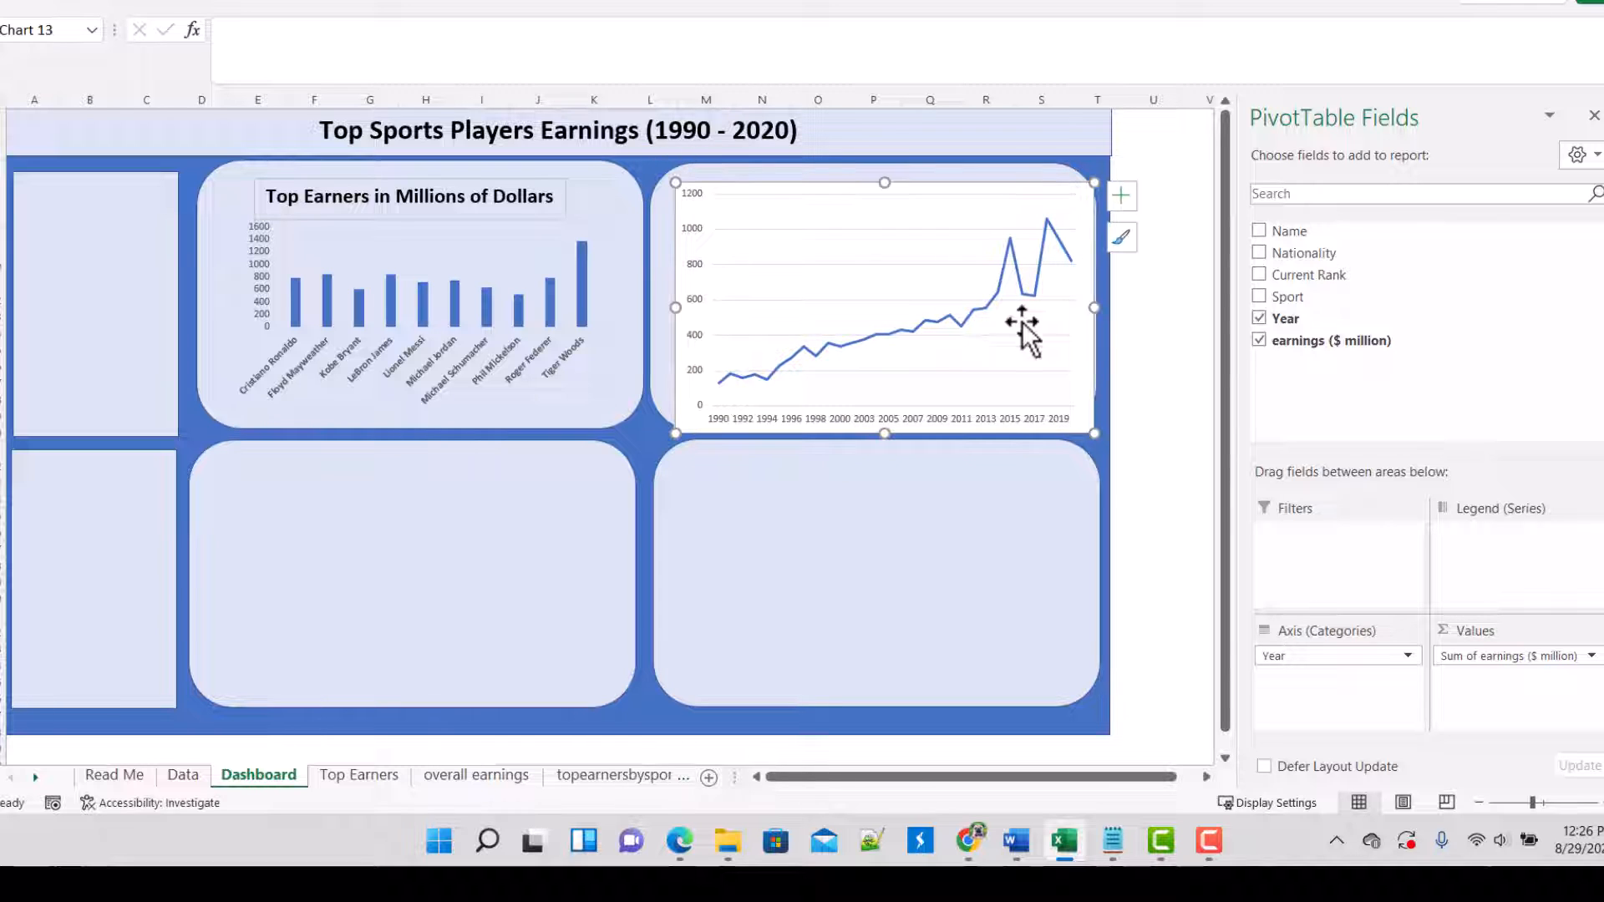
drag(1094, 433, 1052, 391)
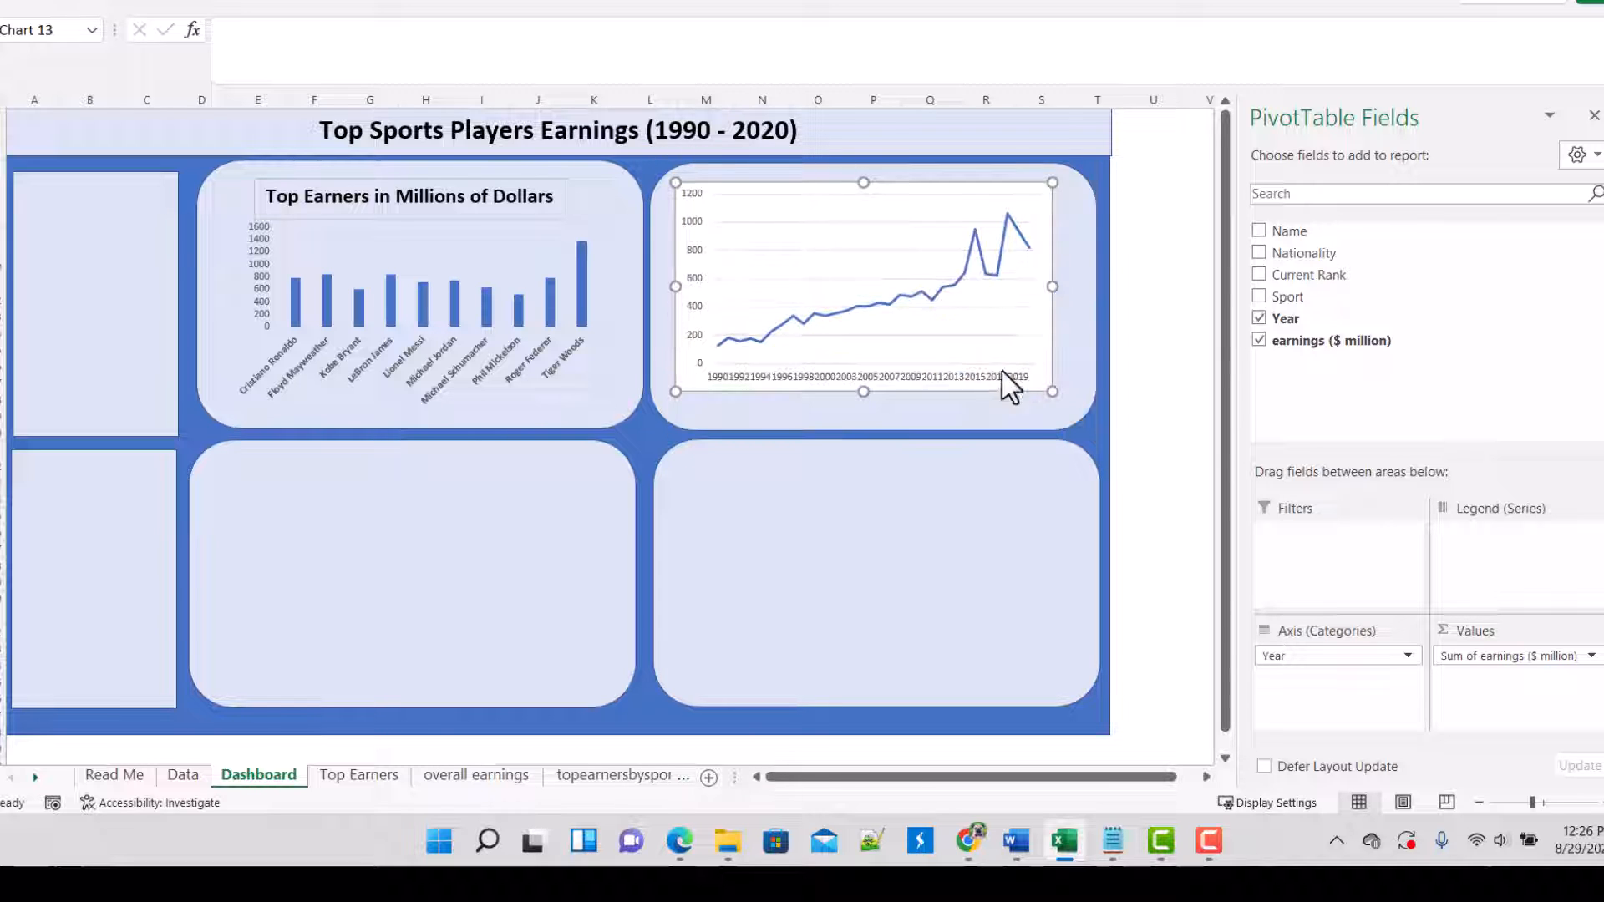
click(801, 194)
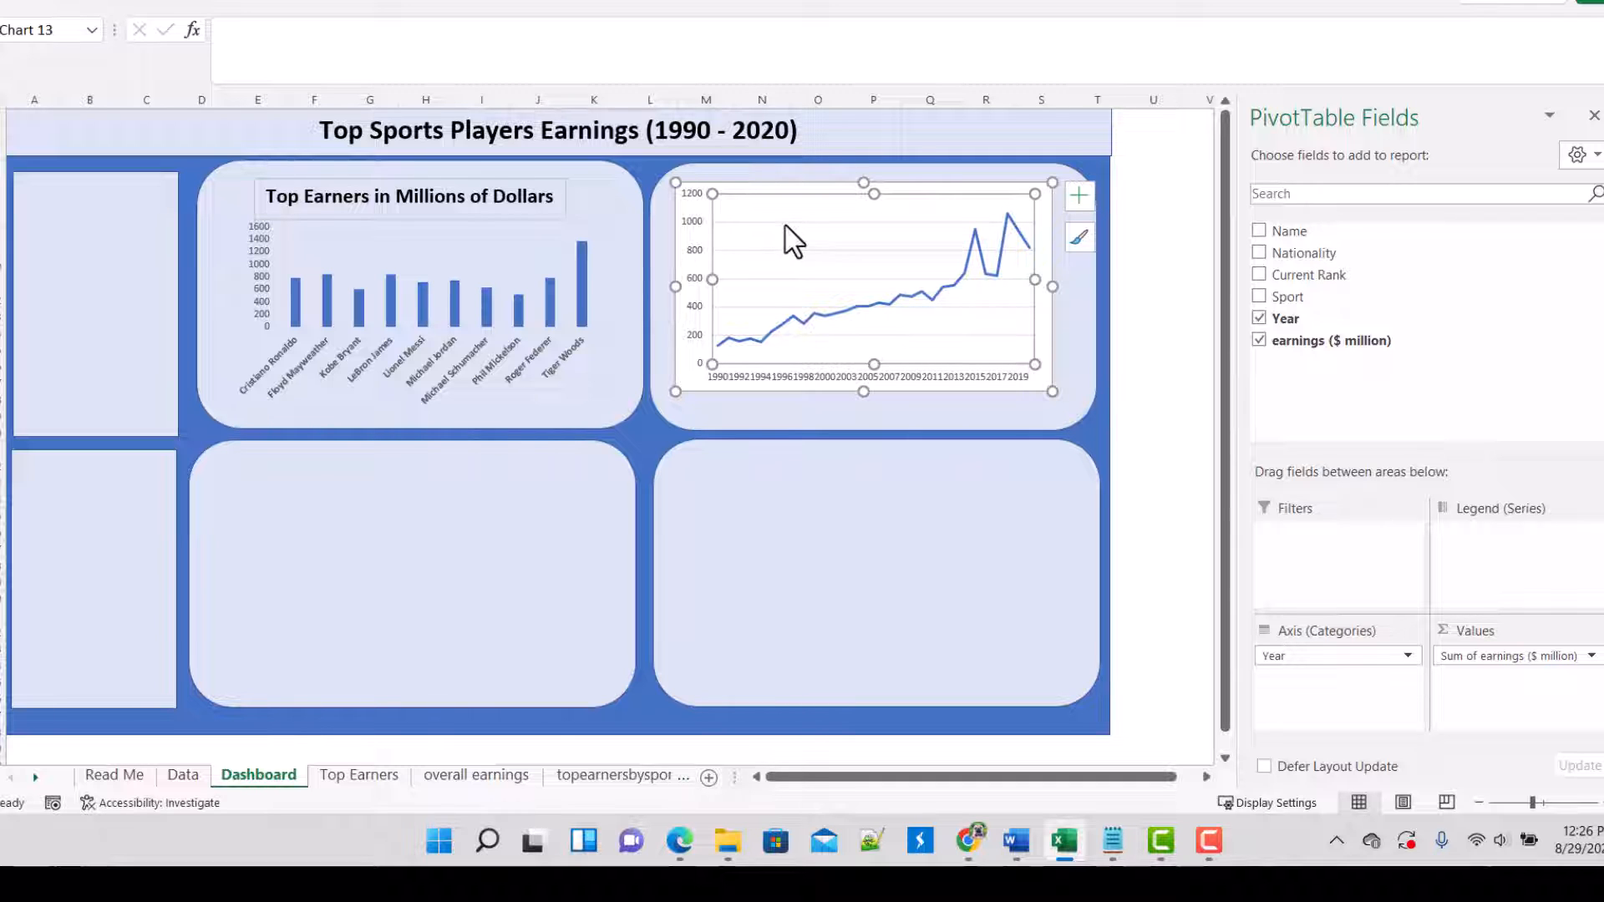
click(787, 223)
key(Delete)
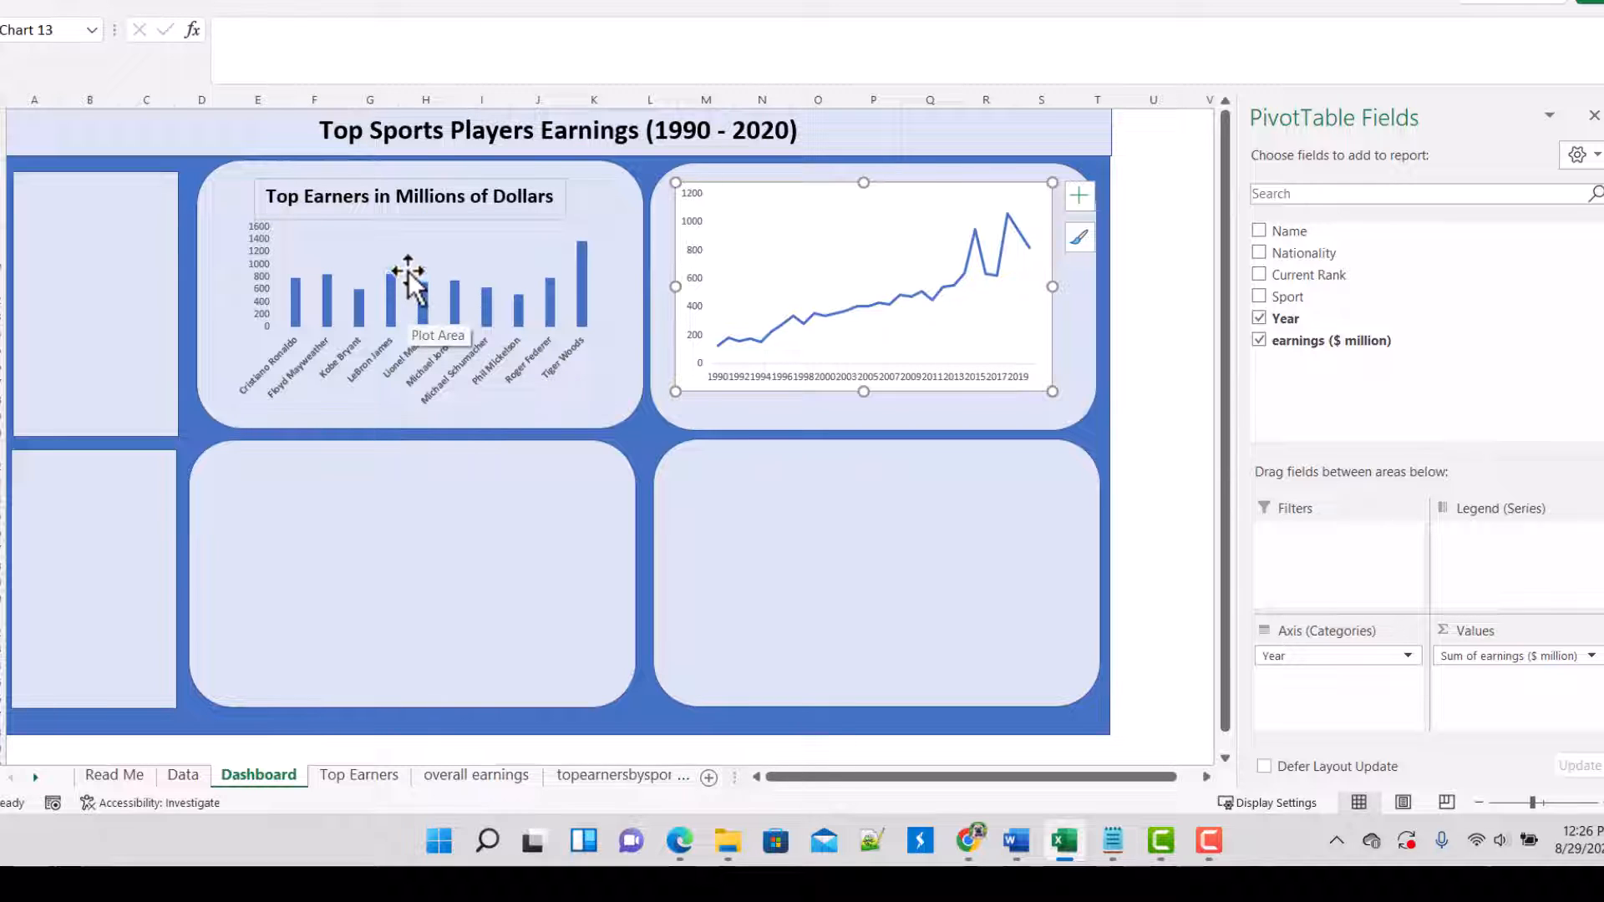
Step: Set the line chart area's shape fill to No Fill and shift the chart down to leave title space in the panel
click(105, 7)
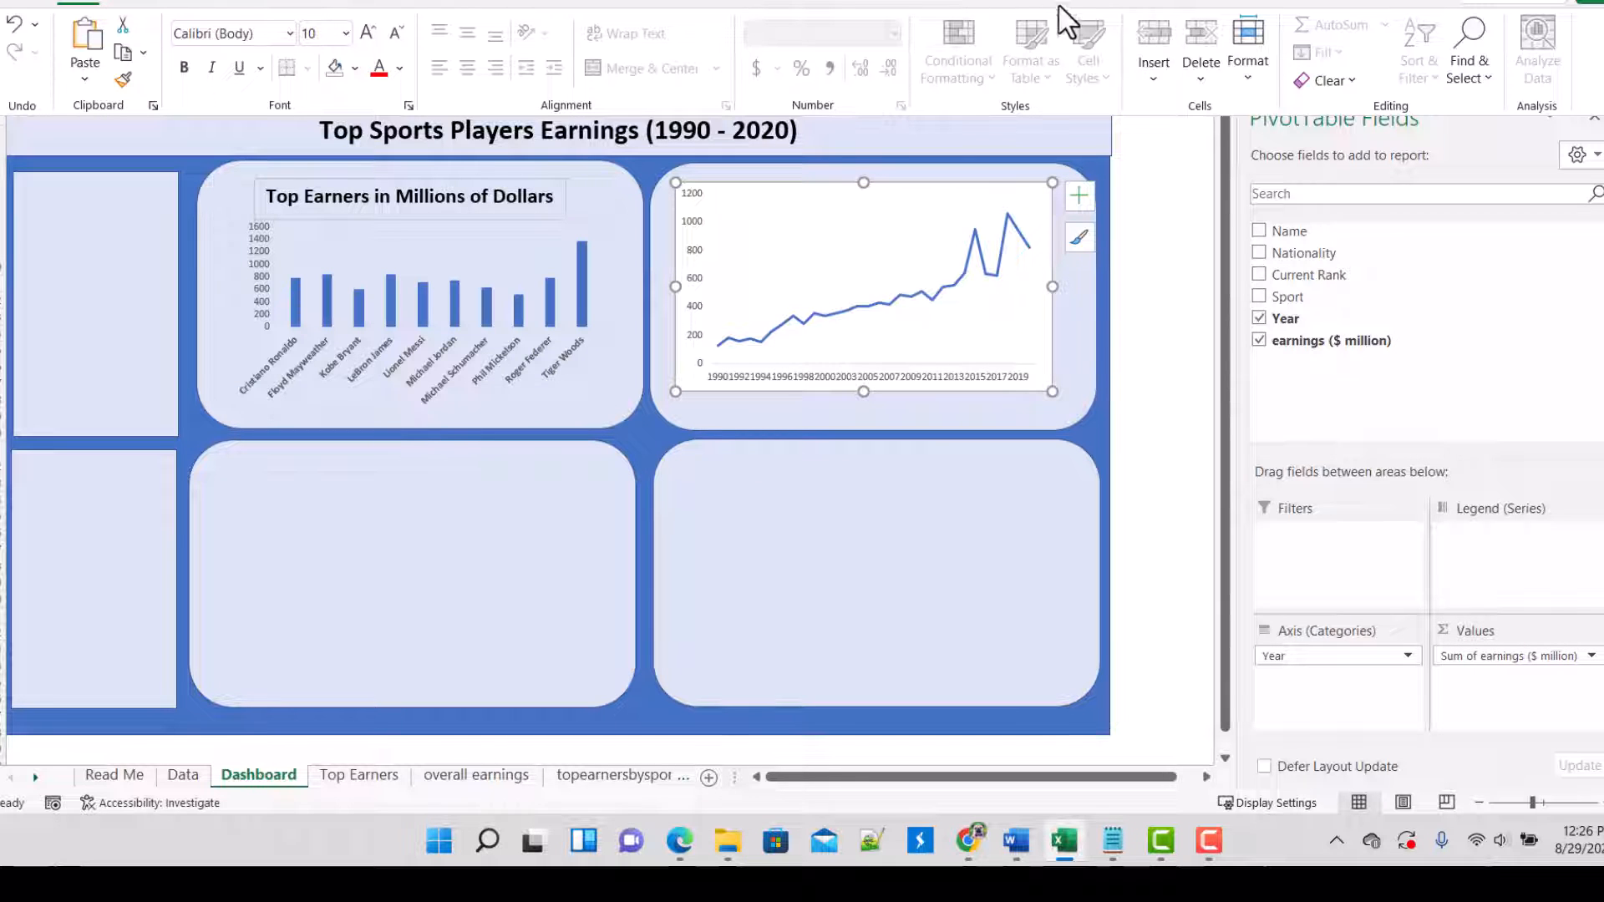
click(1132, 4)
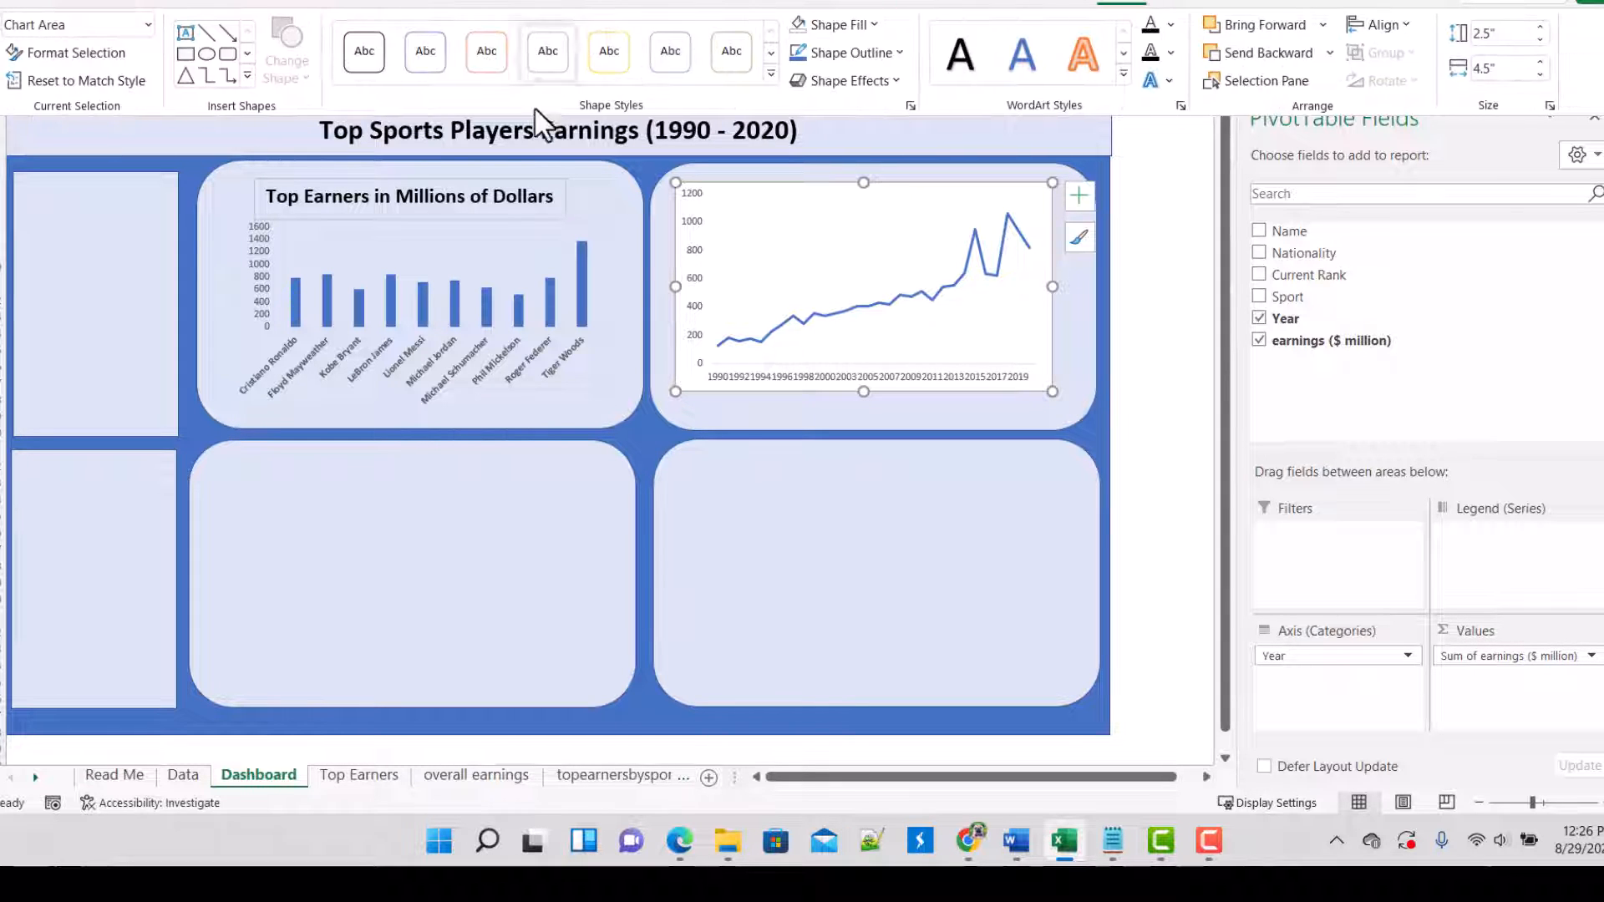
click(875, 25)
click(882, 304)
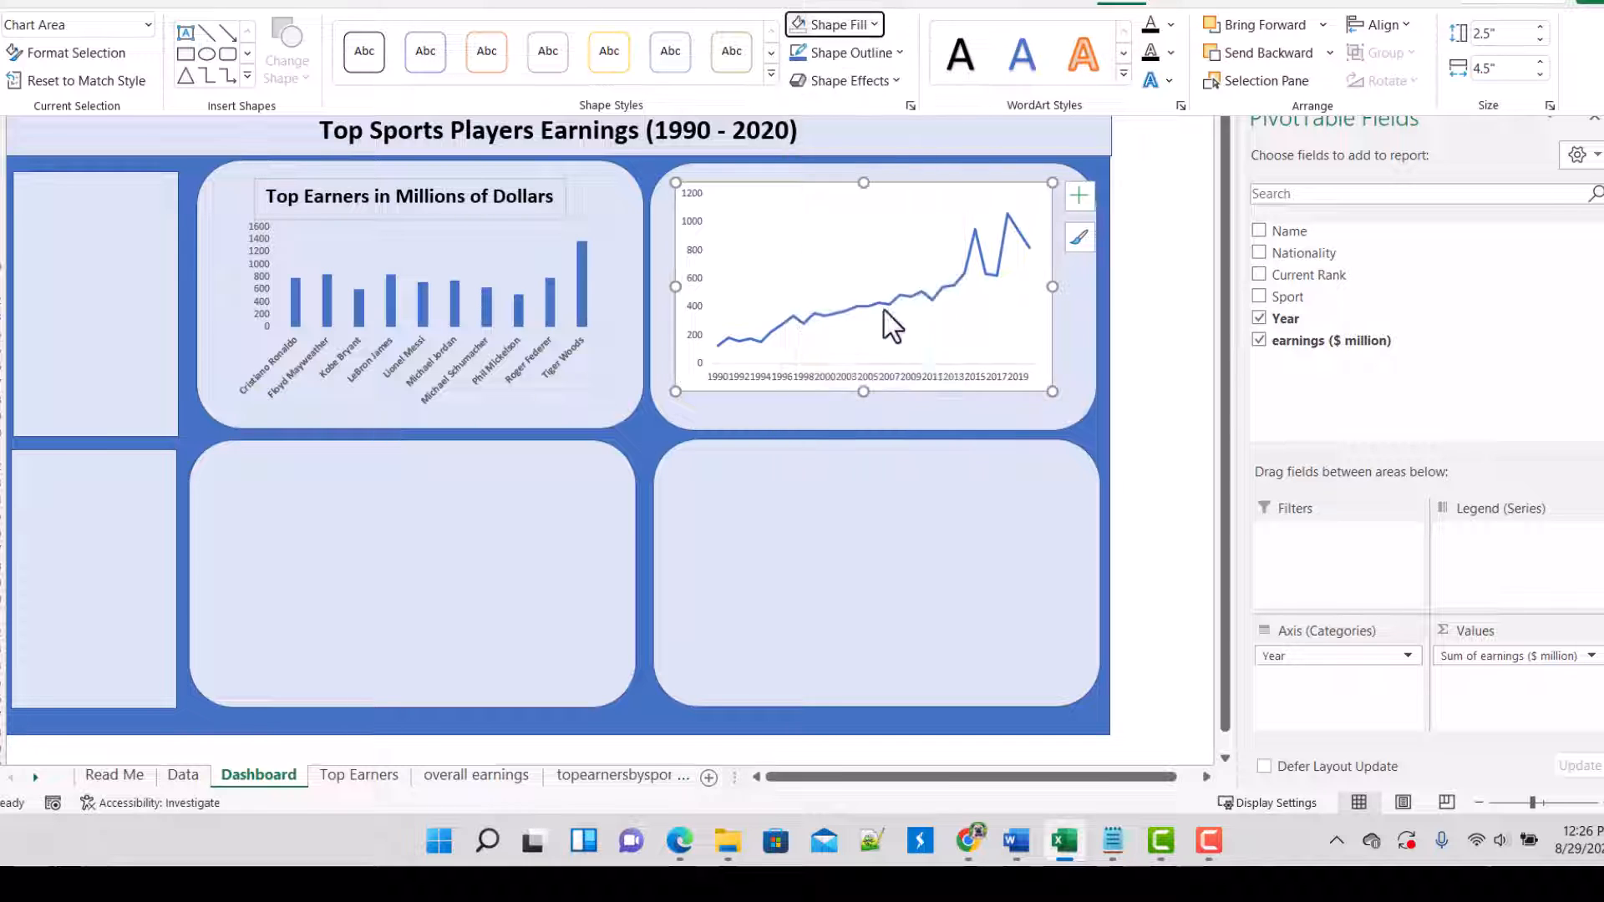
click(869, 193)
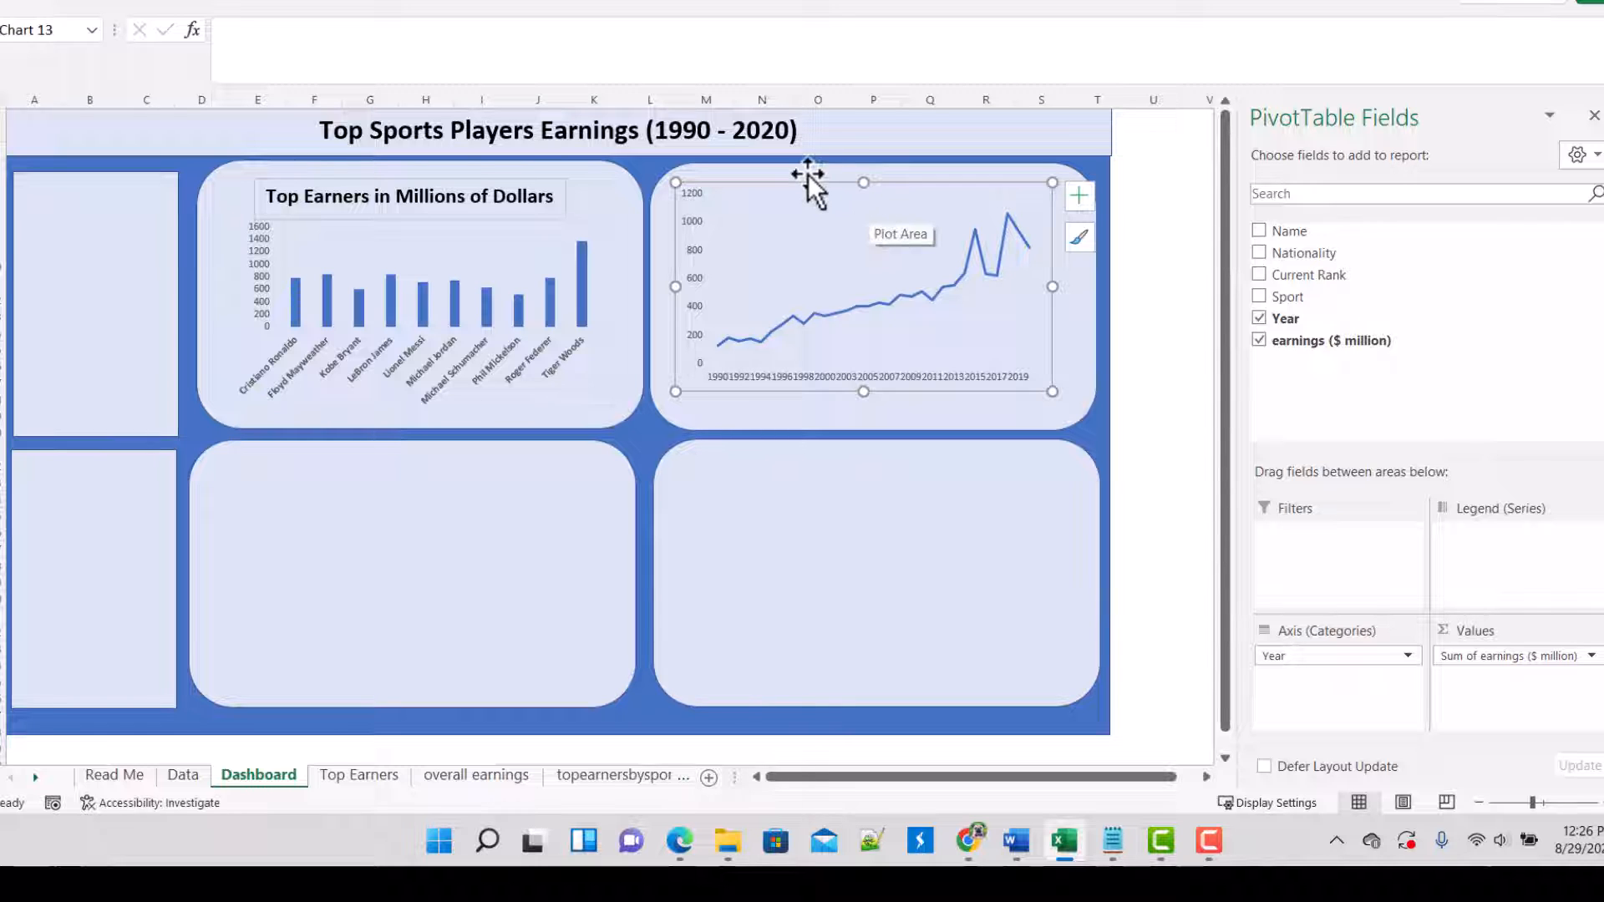
drag(809, 174, 814, 211)
Step: Duplicate the "Top Earners in Millions of Dollars" text box and place the copy above the line chart in the upper-right panel
click(453, 209)
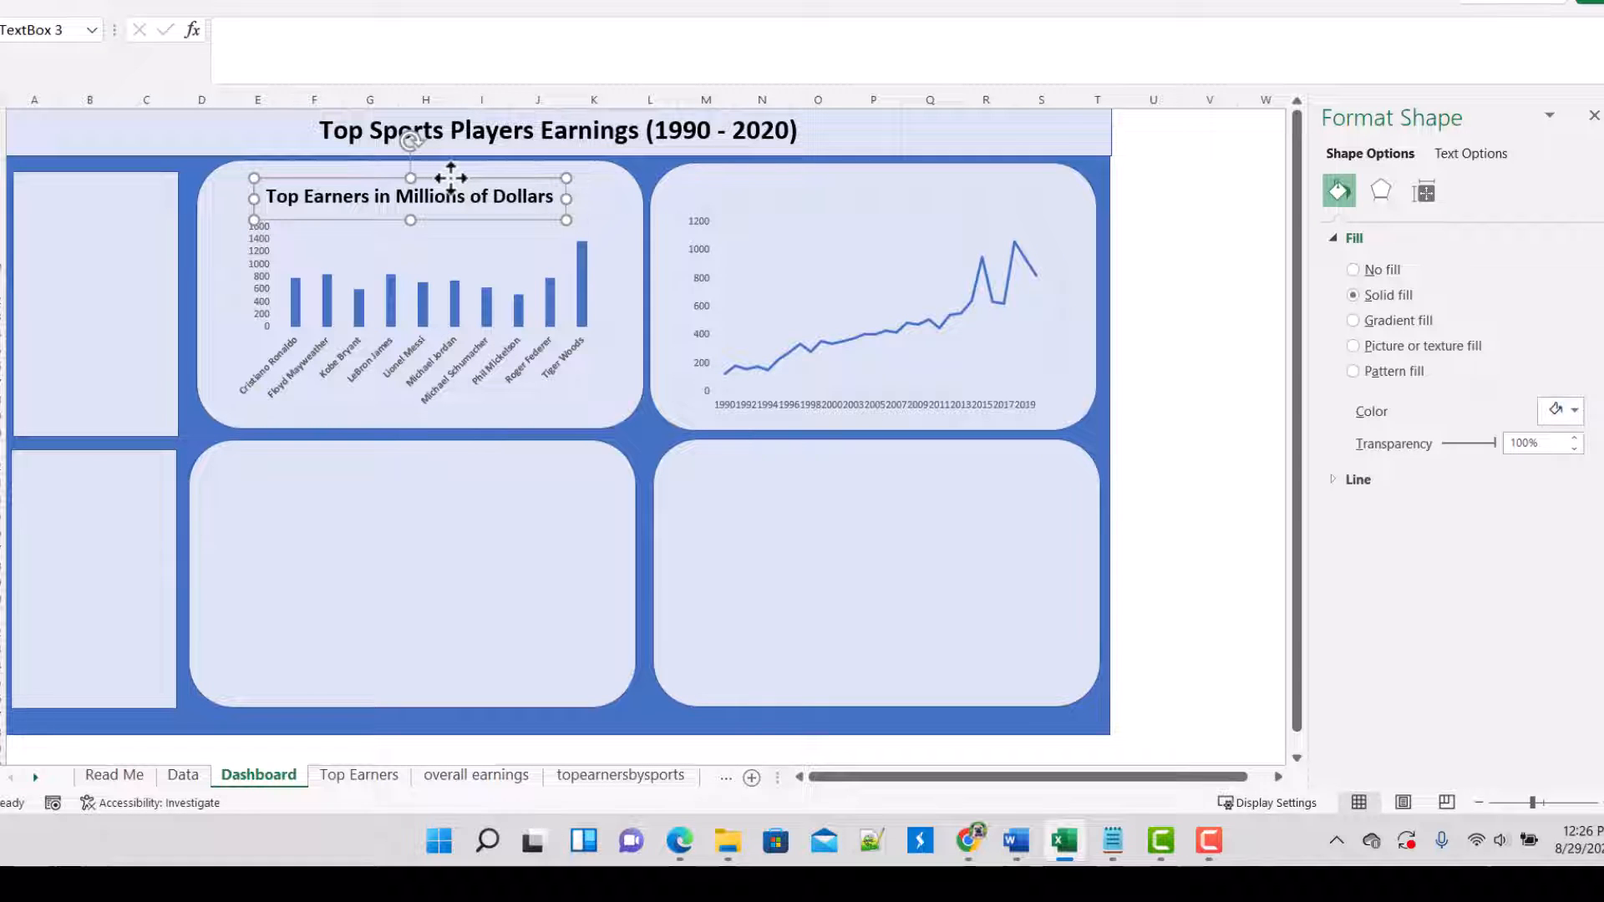
key(ctrl+d)
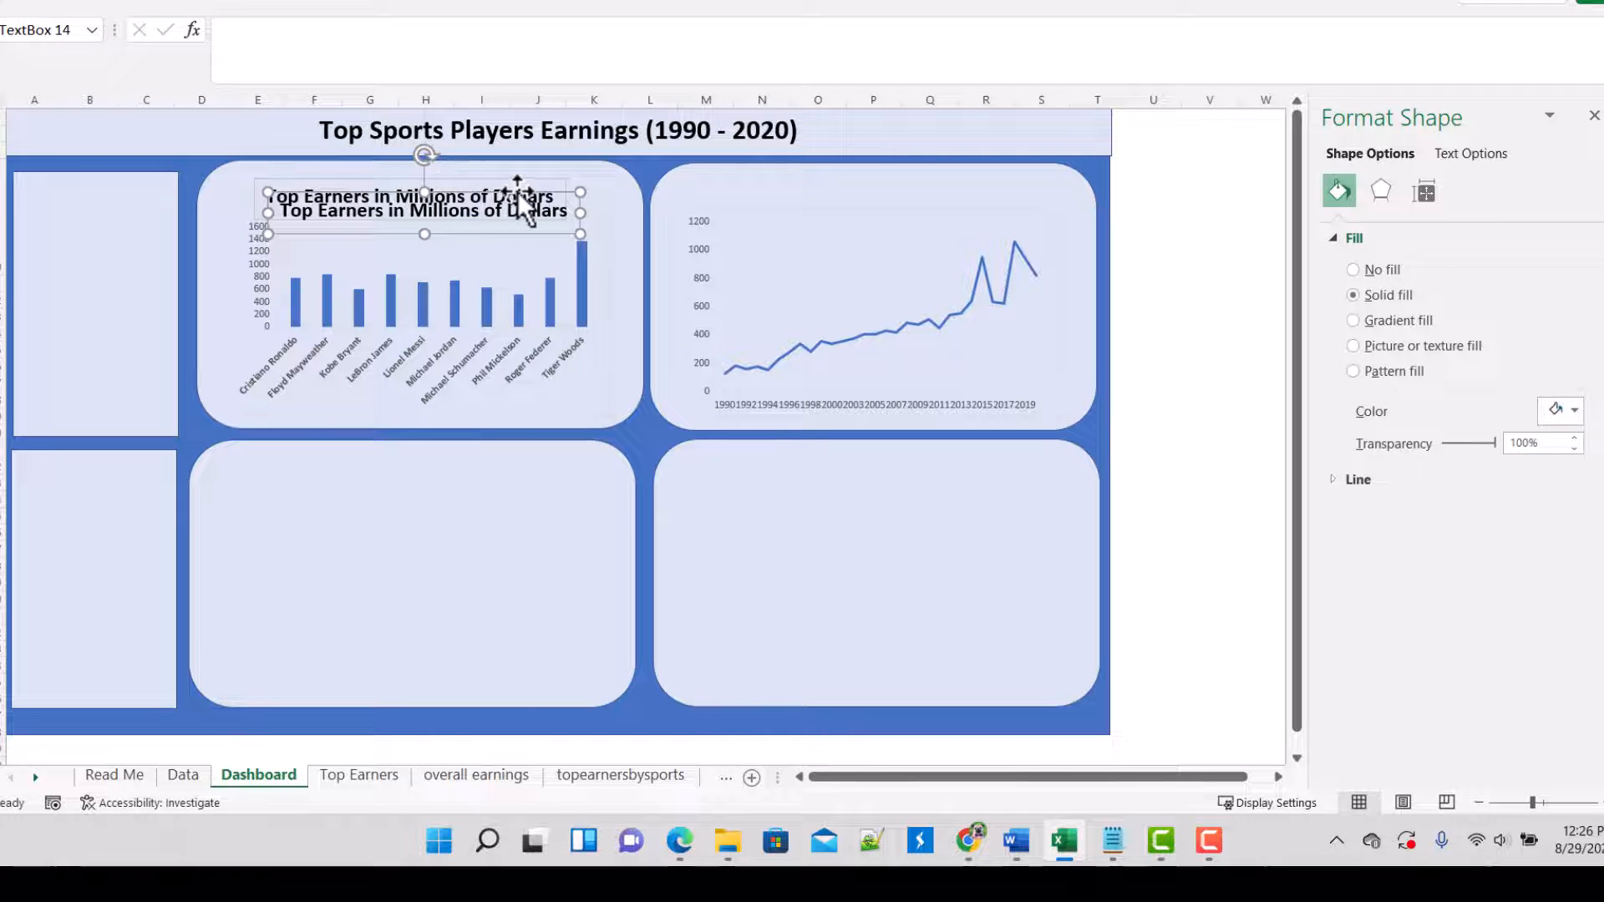
drag(527, 193, 972, 171)
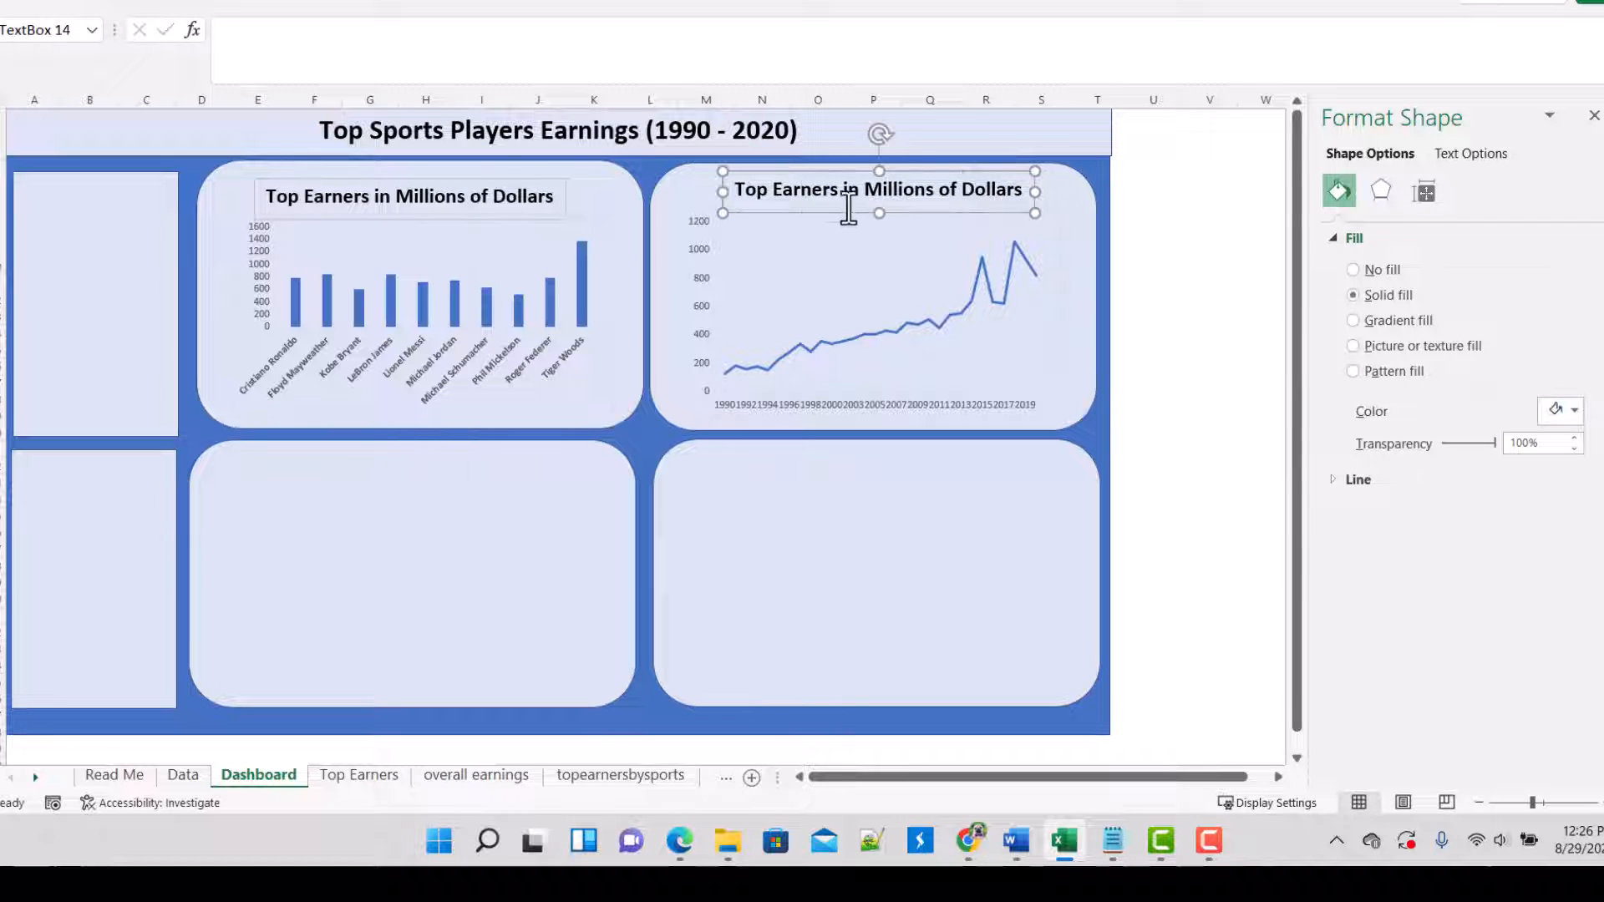
Step: Insert "Trend of" at the start of the duplicated title above the line chart
click(738, 193)
text(Trend of)
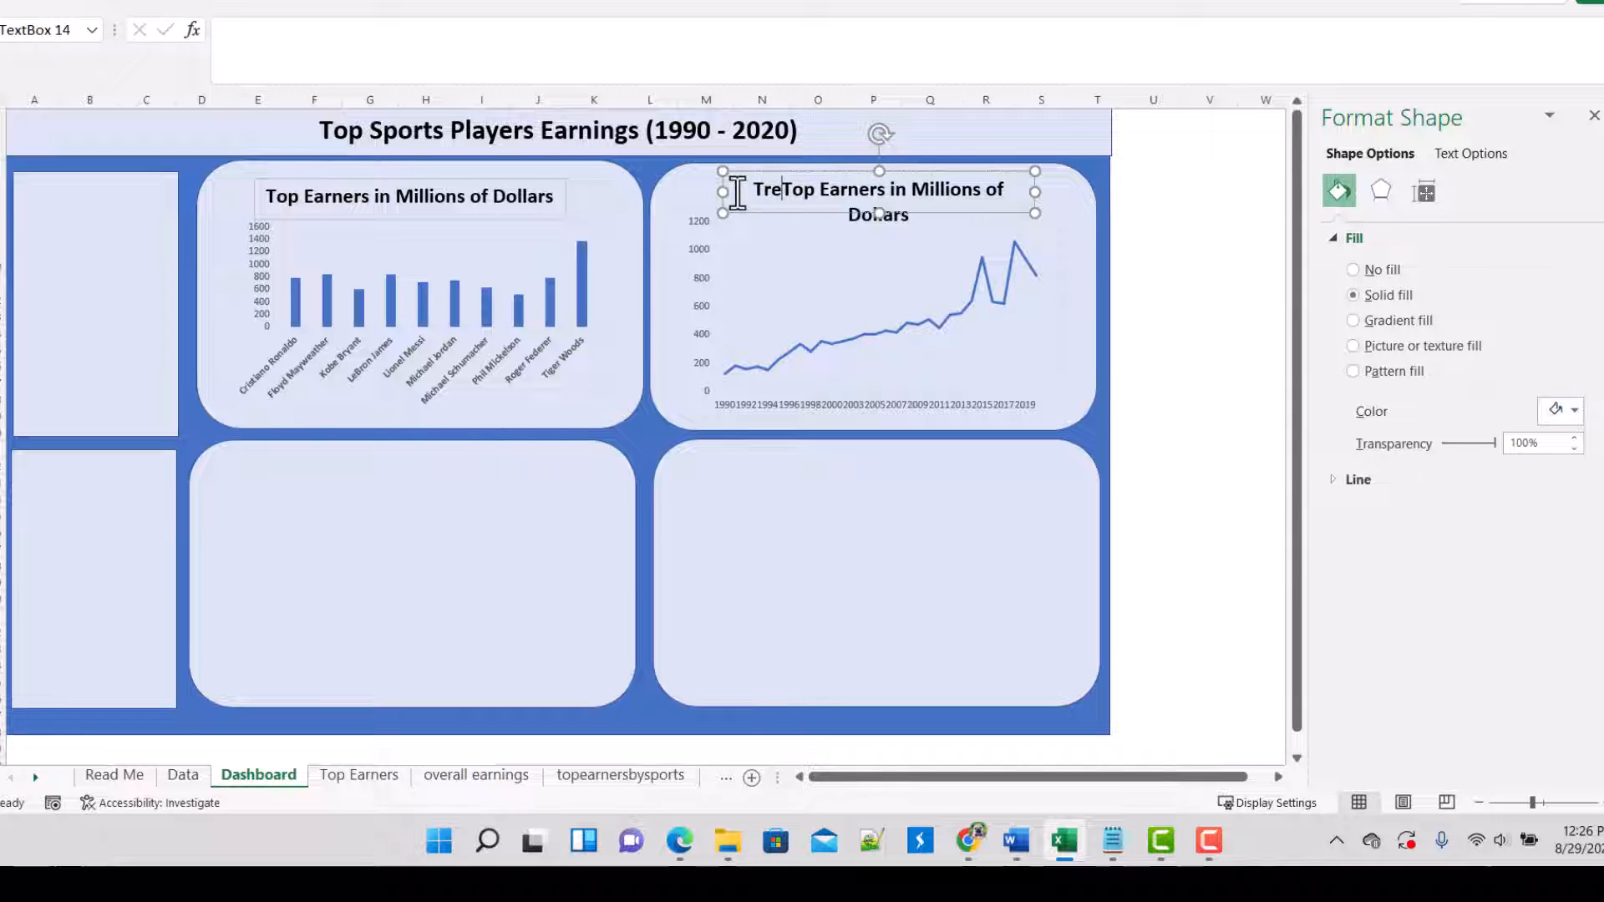
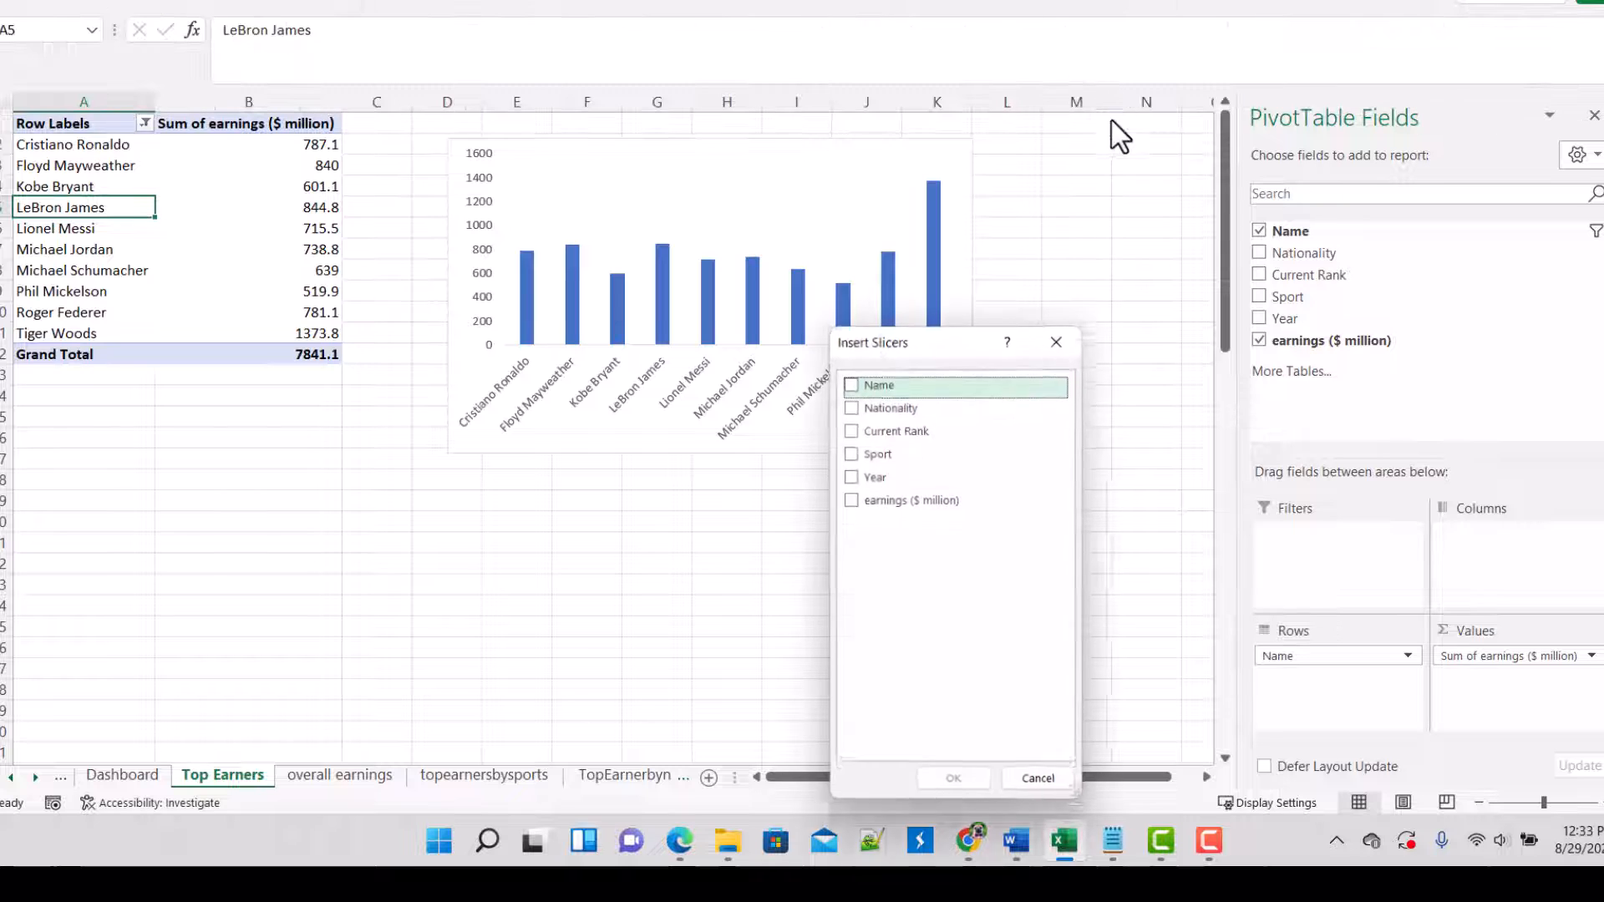
Step: Insert Name, Nationality and earnings ($ million) slicers for the Top Earners pivot table and delete the earnings ($ million) slicer
drag(919, 349, 450, 183)
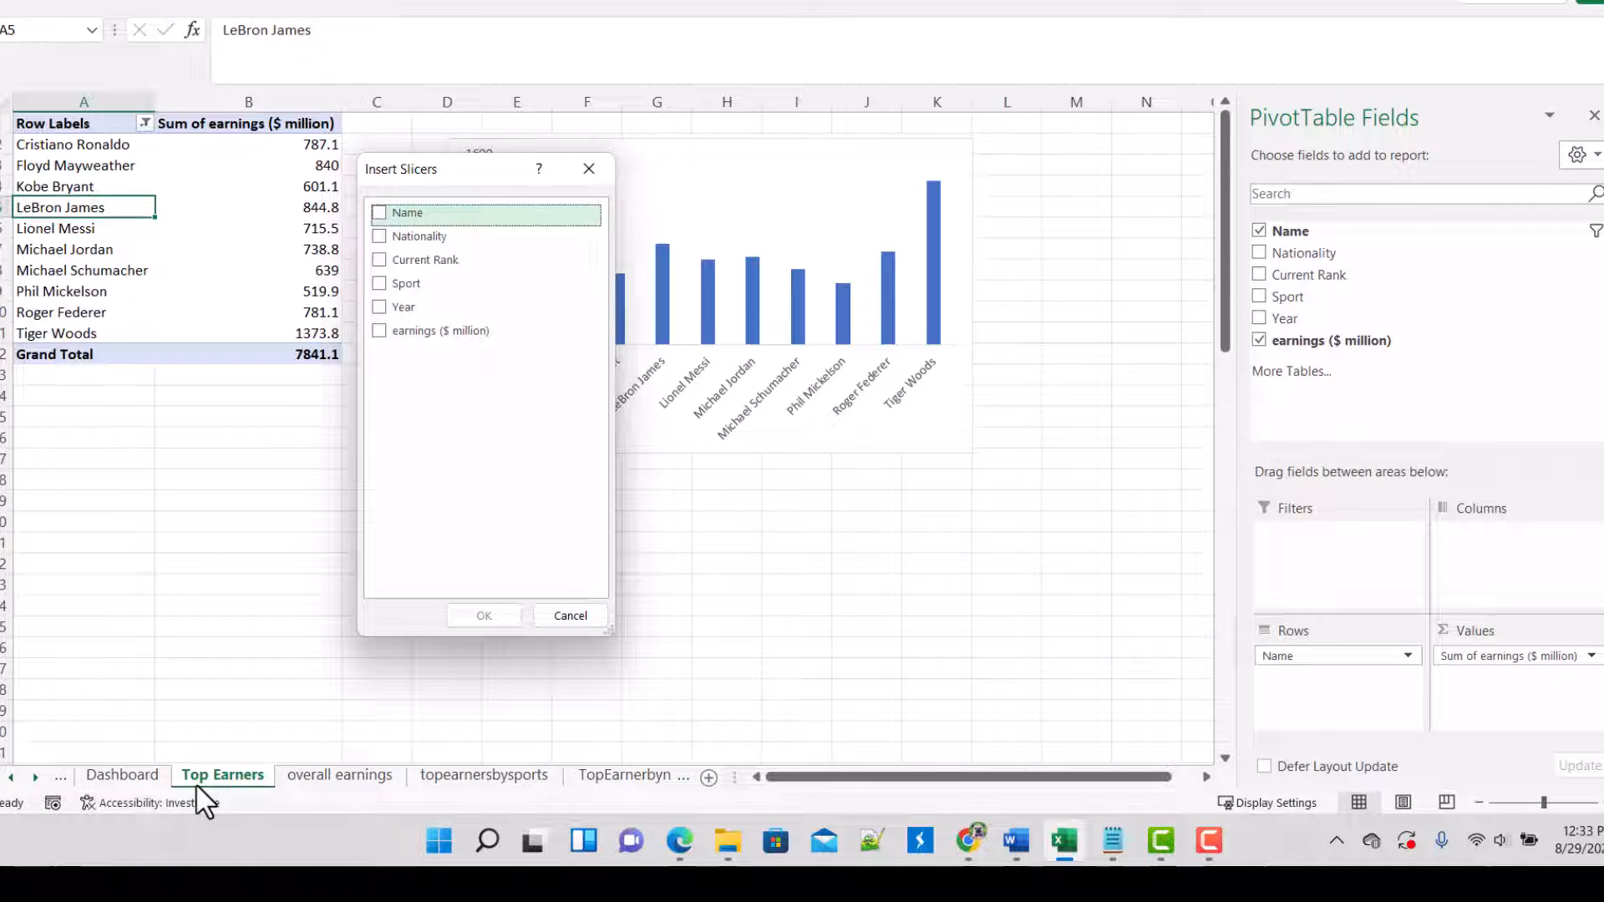
click(390, 222)
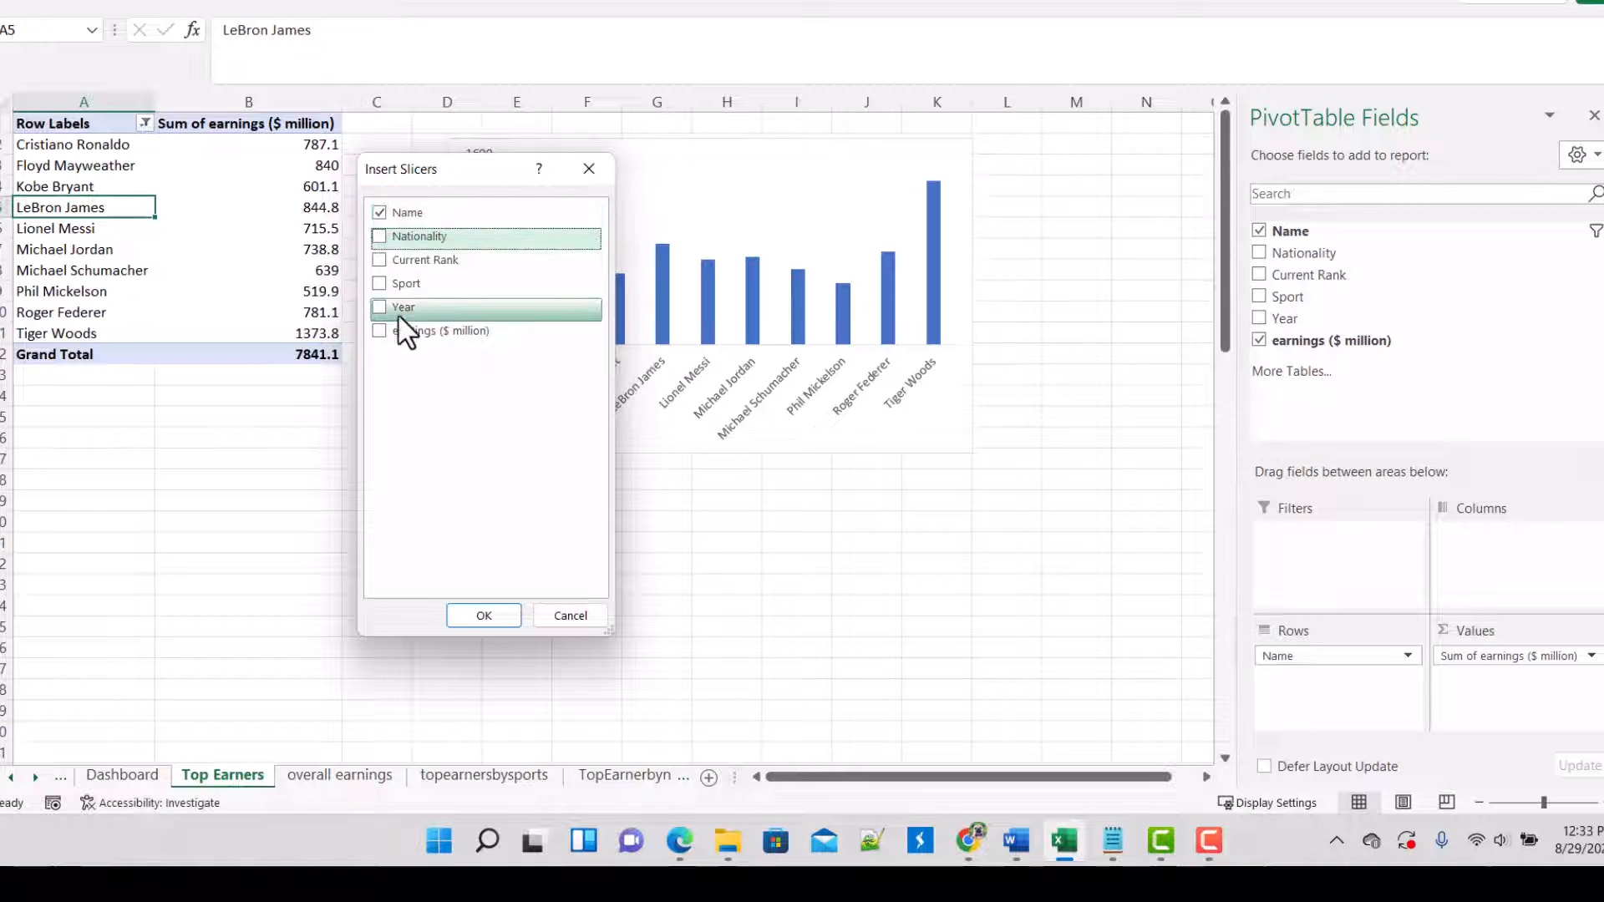
click(381, 237)
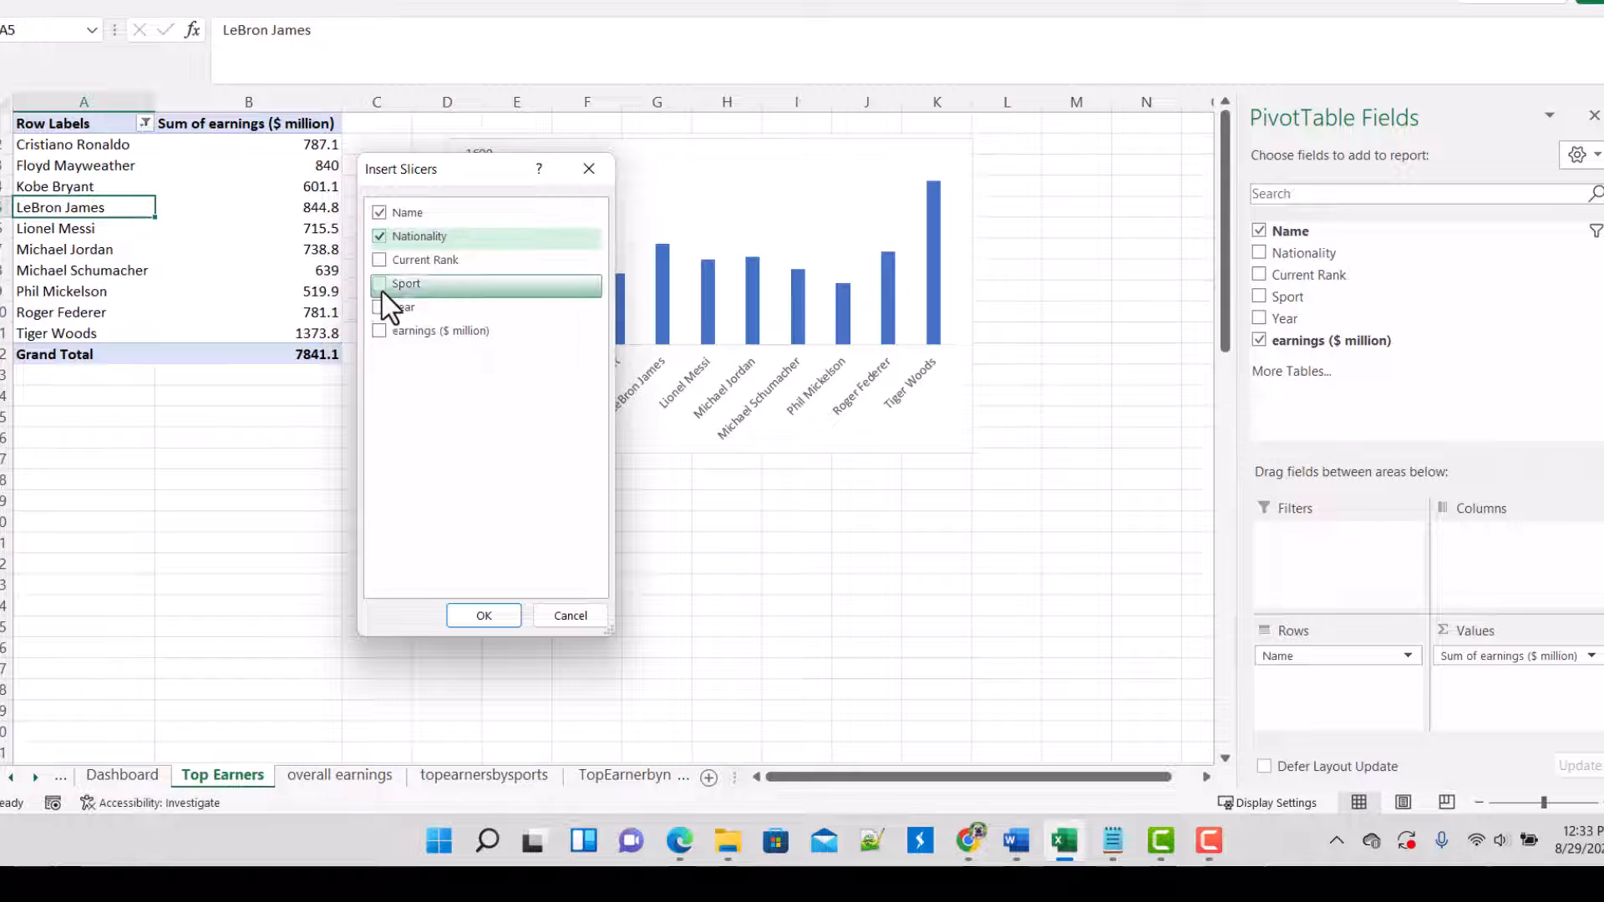
click(379, 333)
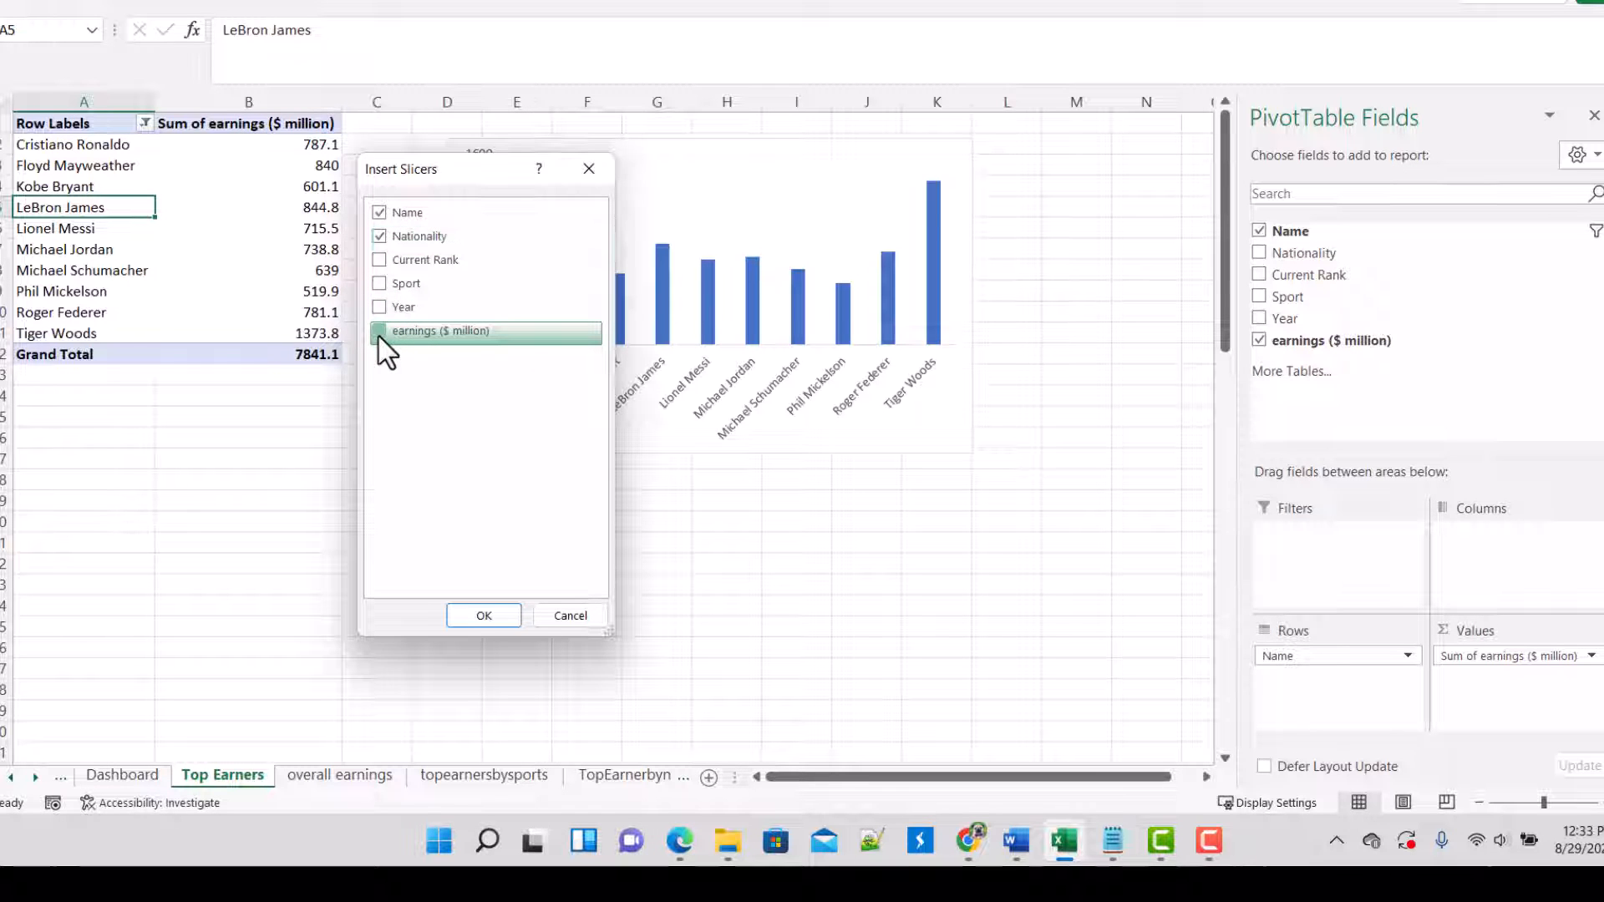
click(498, 620)
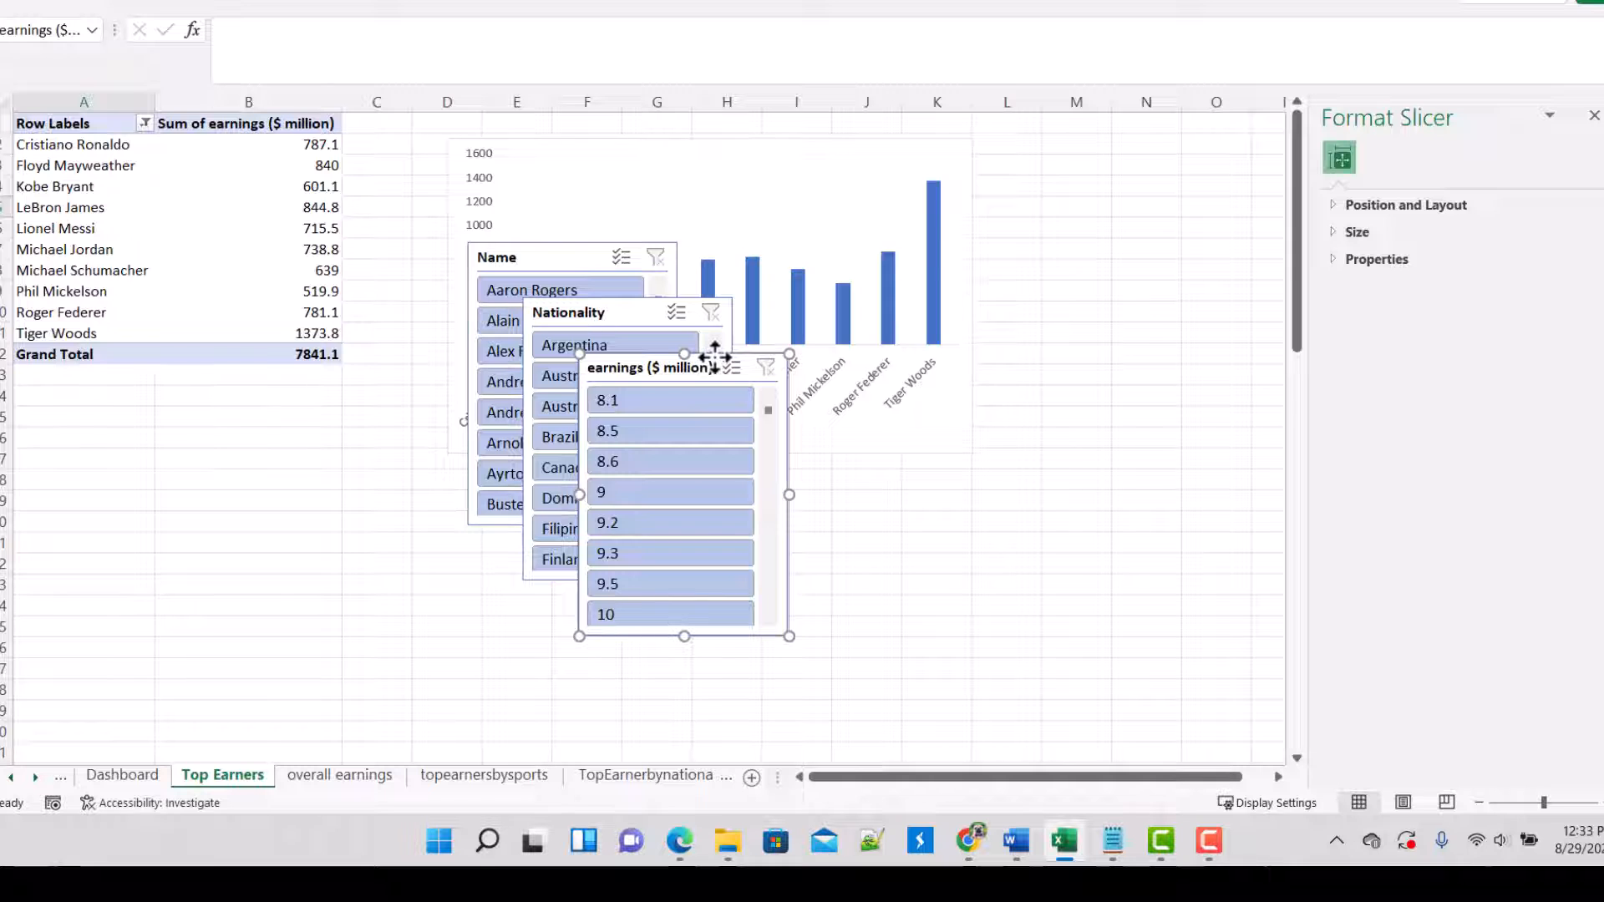
key(Delete)
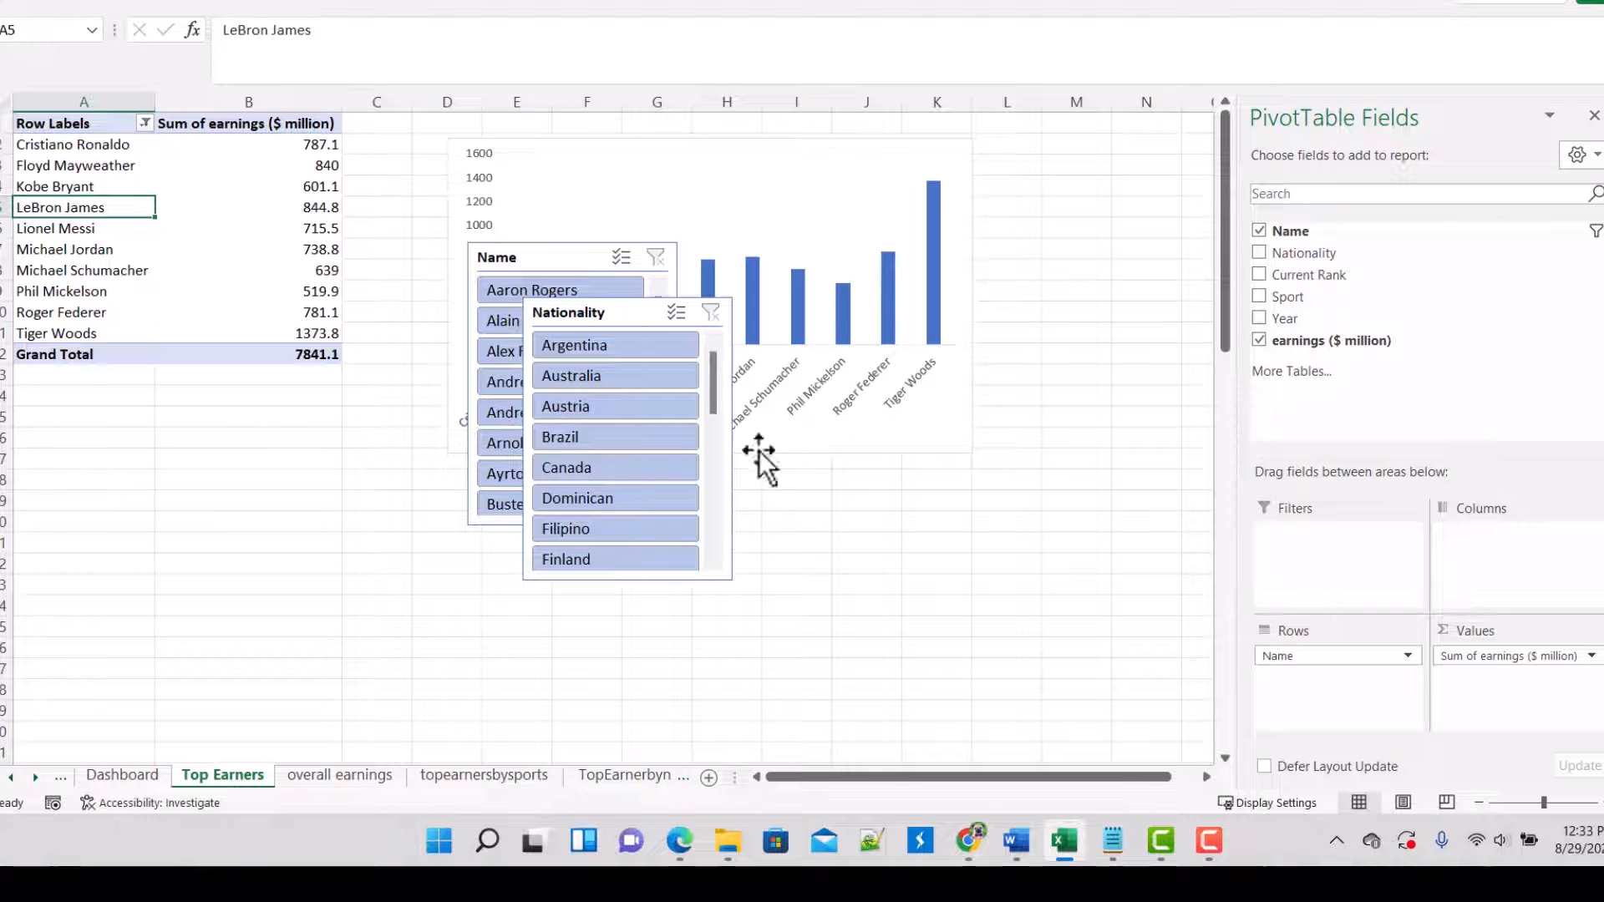
click(810, 522)
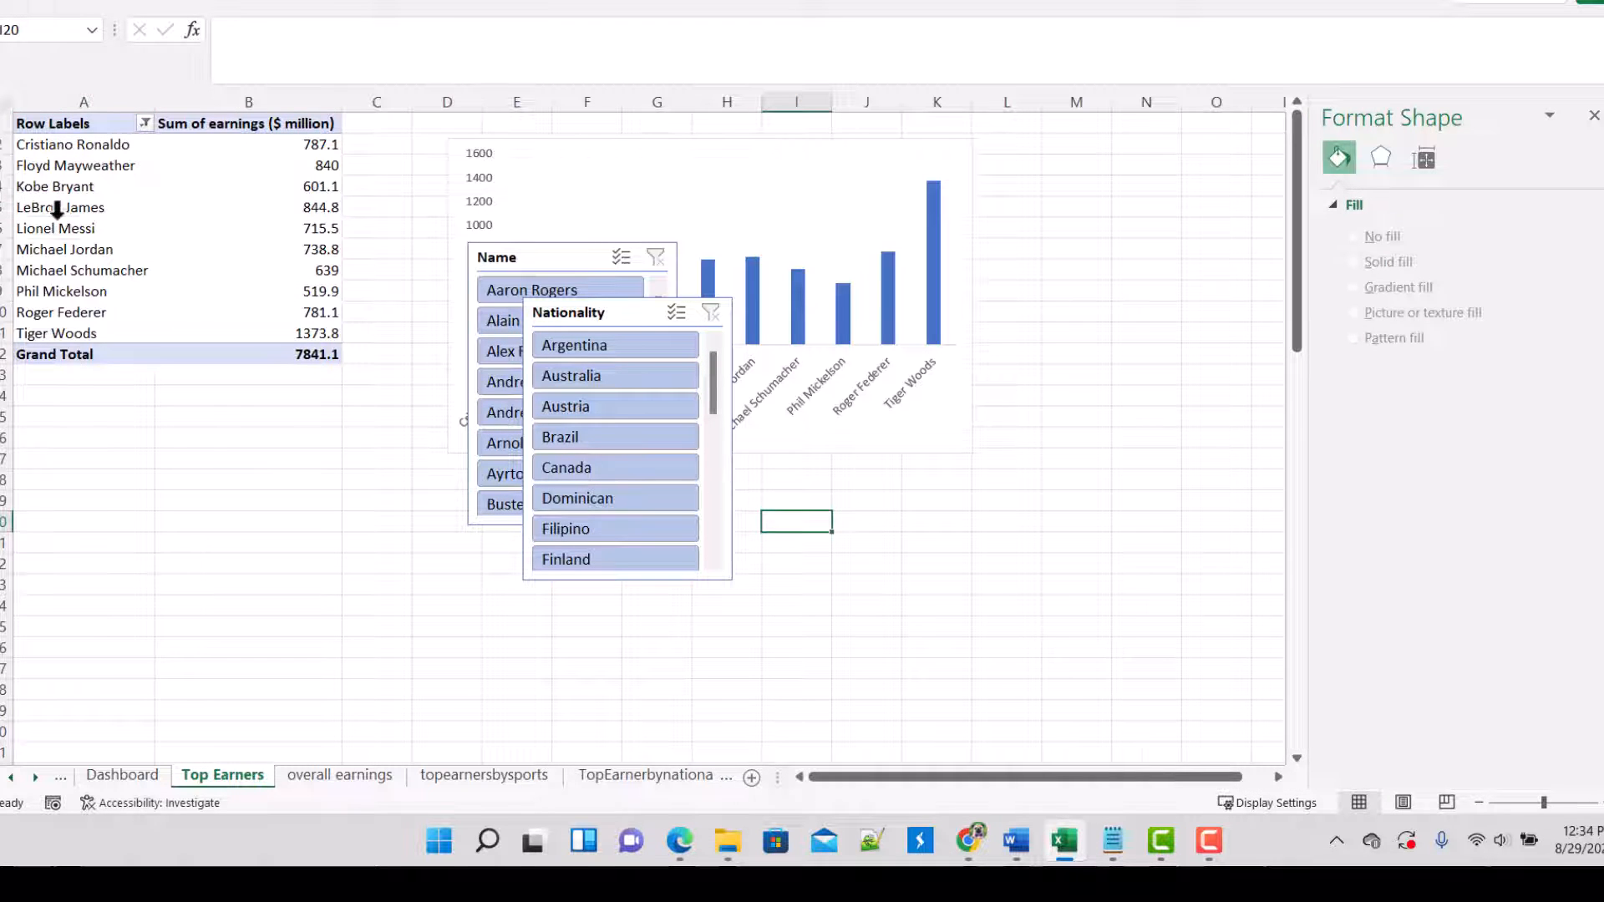
Step: Try to insert a timeline for the pivot table on the Top Earners sheet
click(62, 220)
click(97, 263)
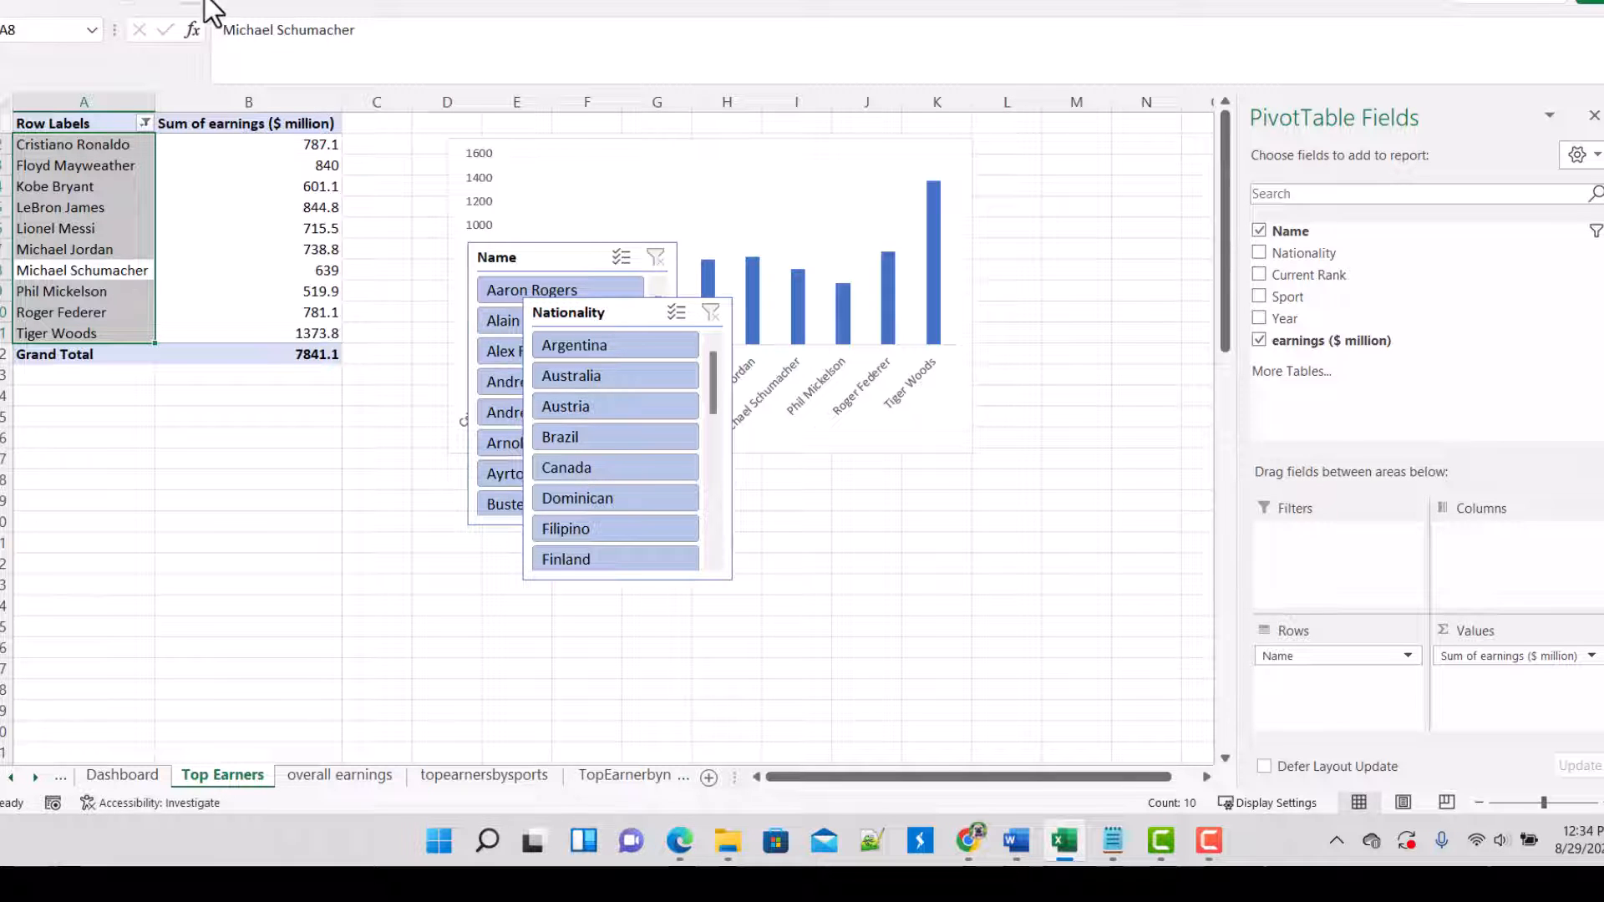
click(144, 2)
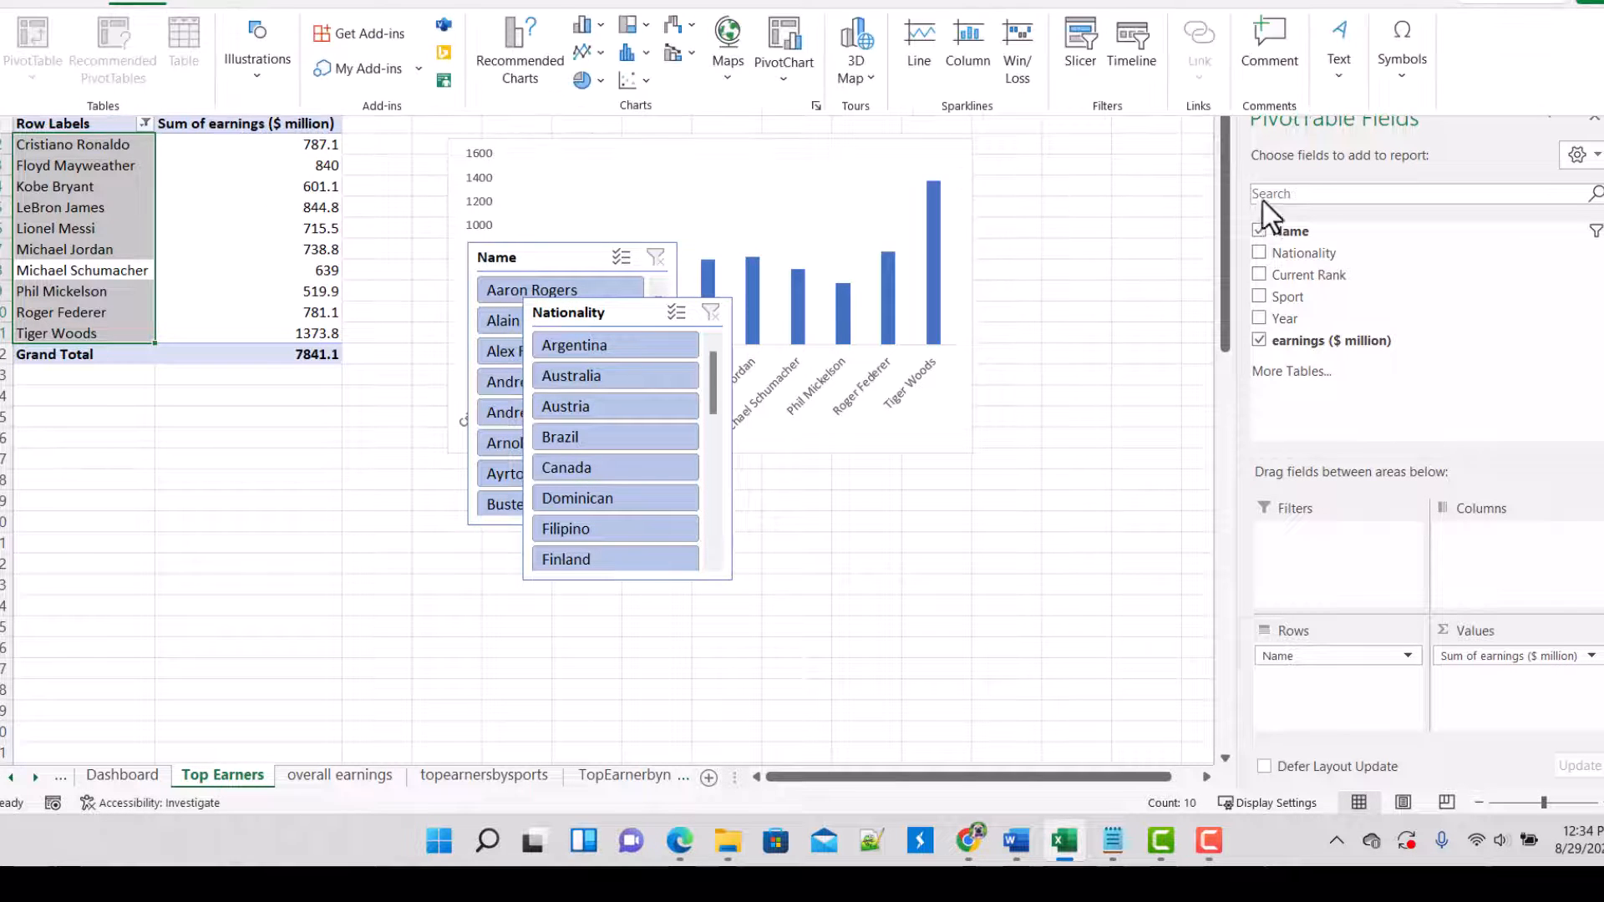
click(1131, 46)
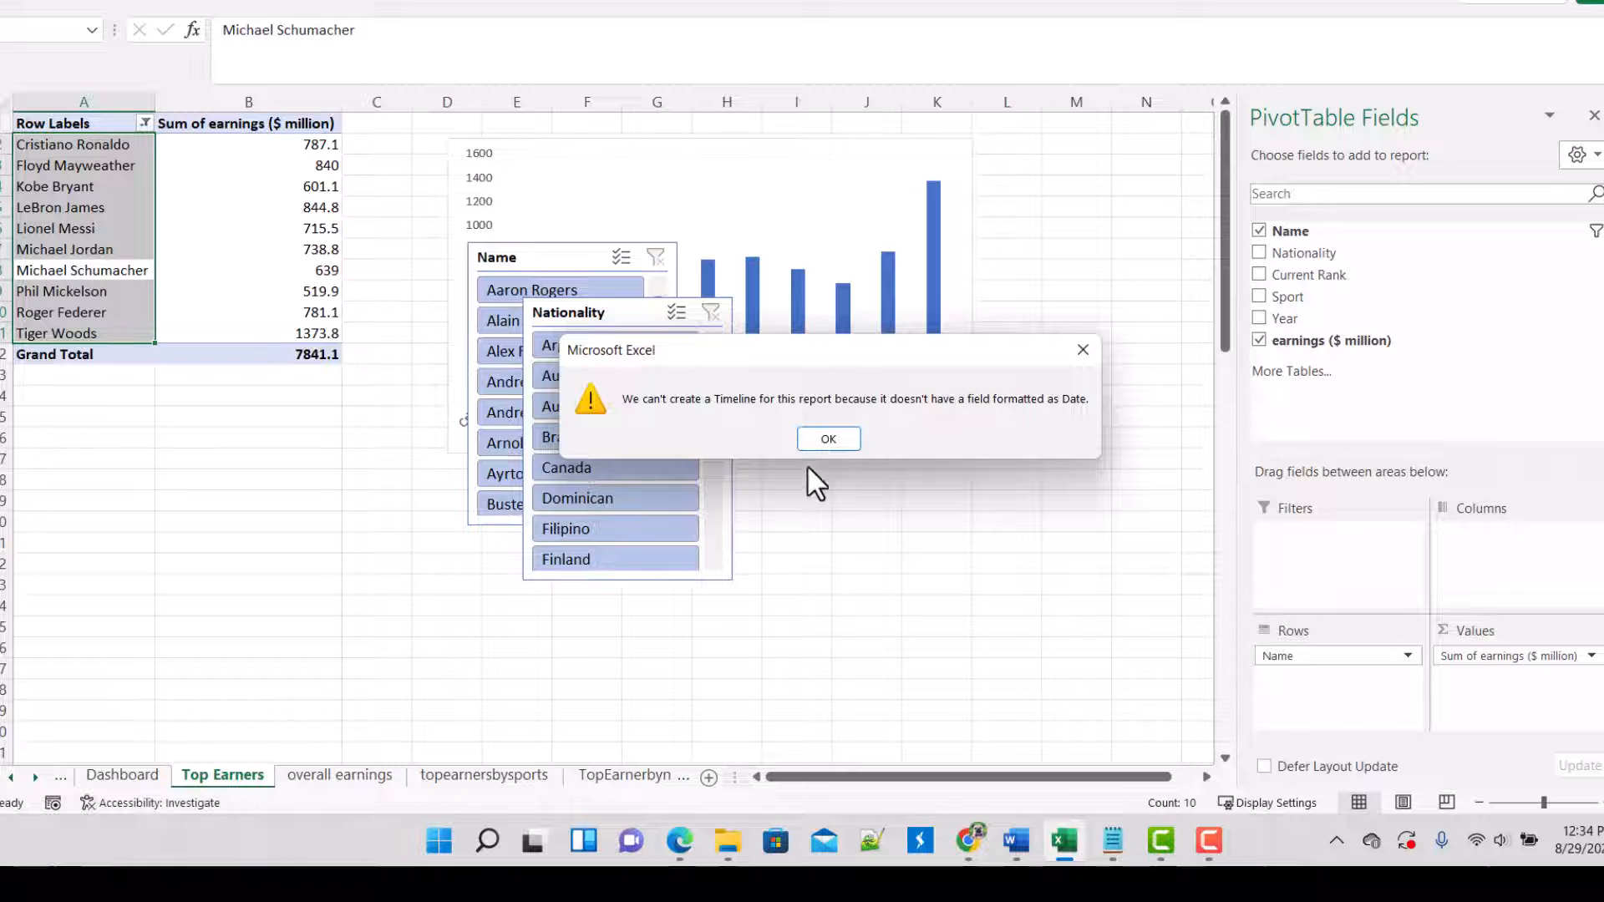
click(829, 440)
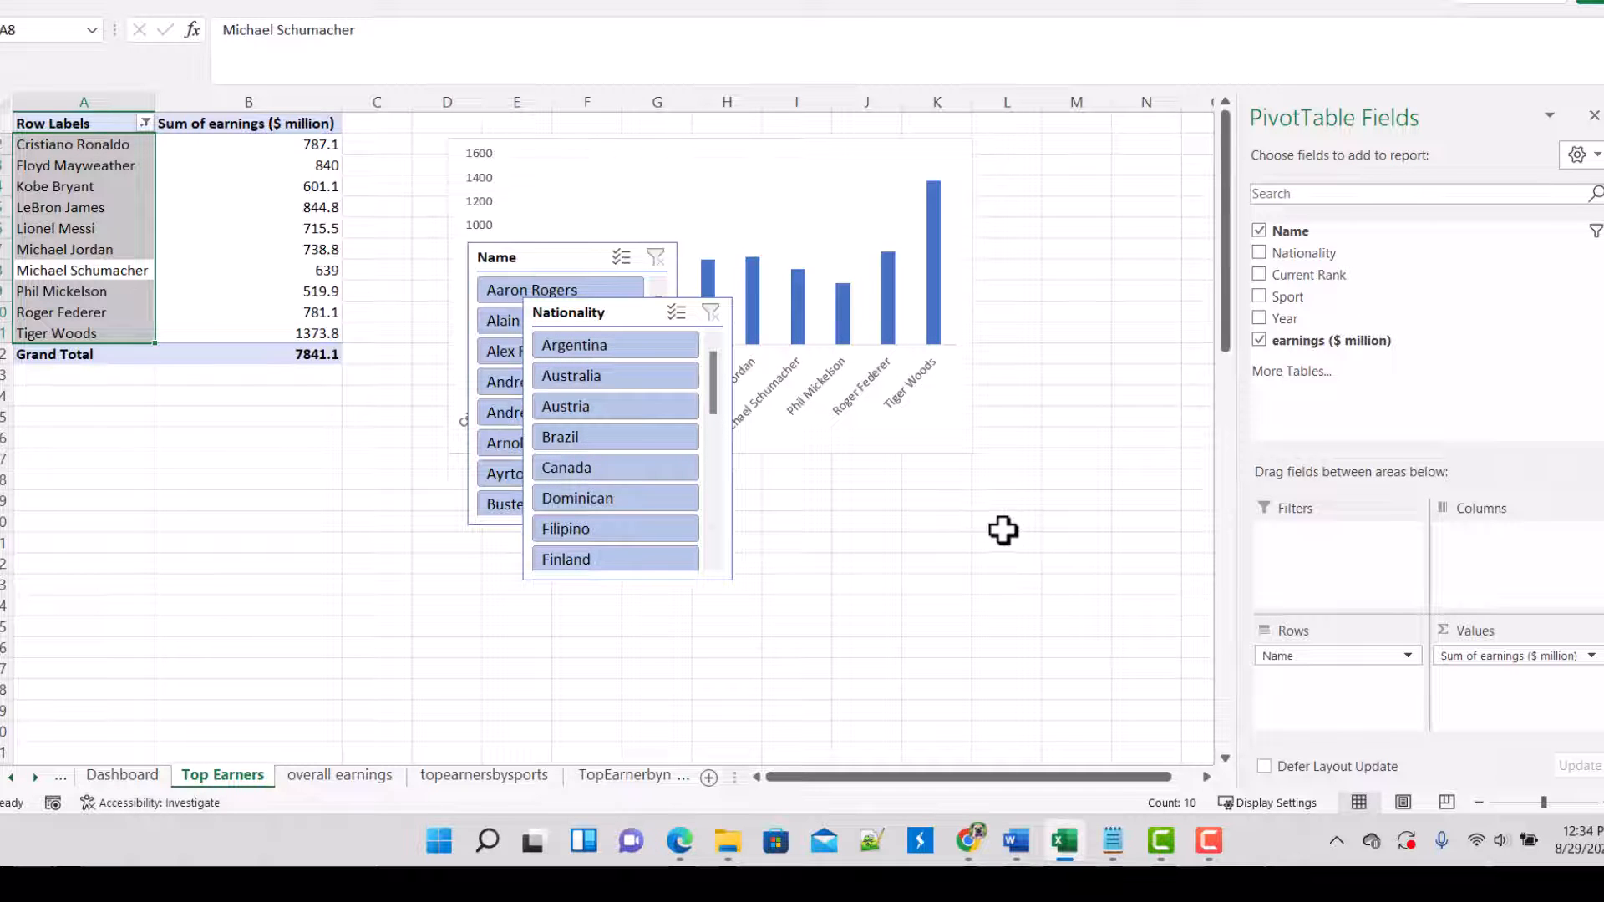
click(1009, 531)
Step: Try to insert a timeline for the yearly pivot table on the overall earnings sheet
click(353, 786)
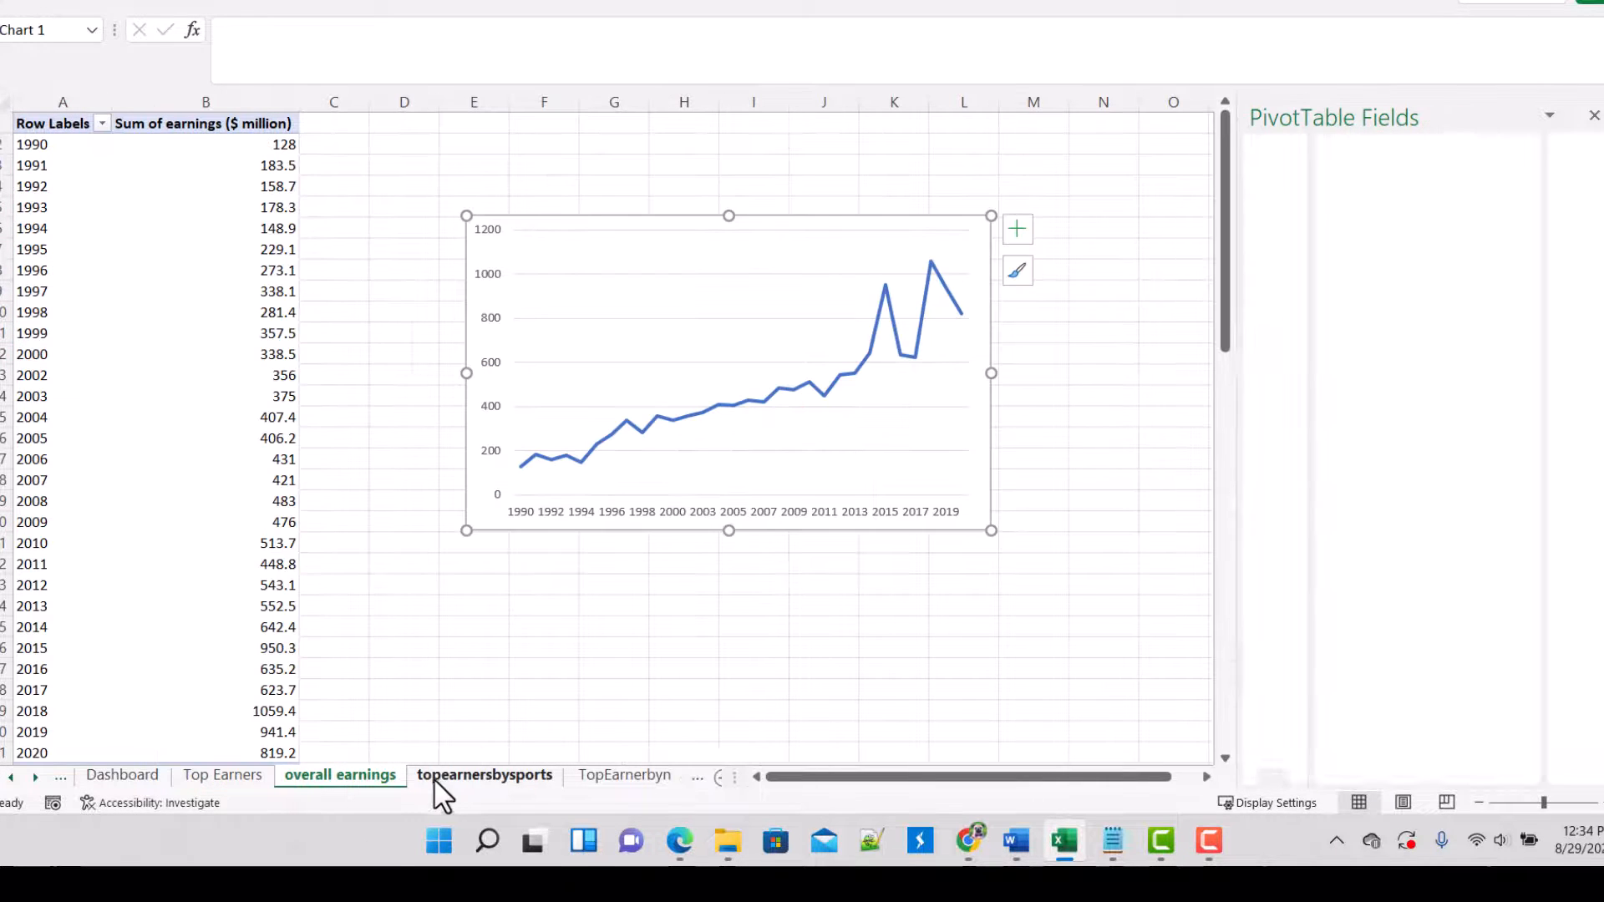
click(37, 195)
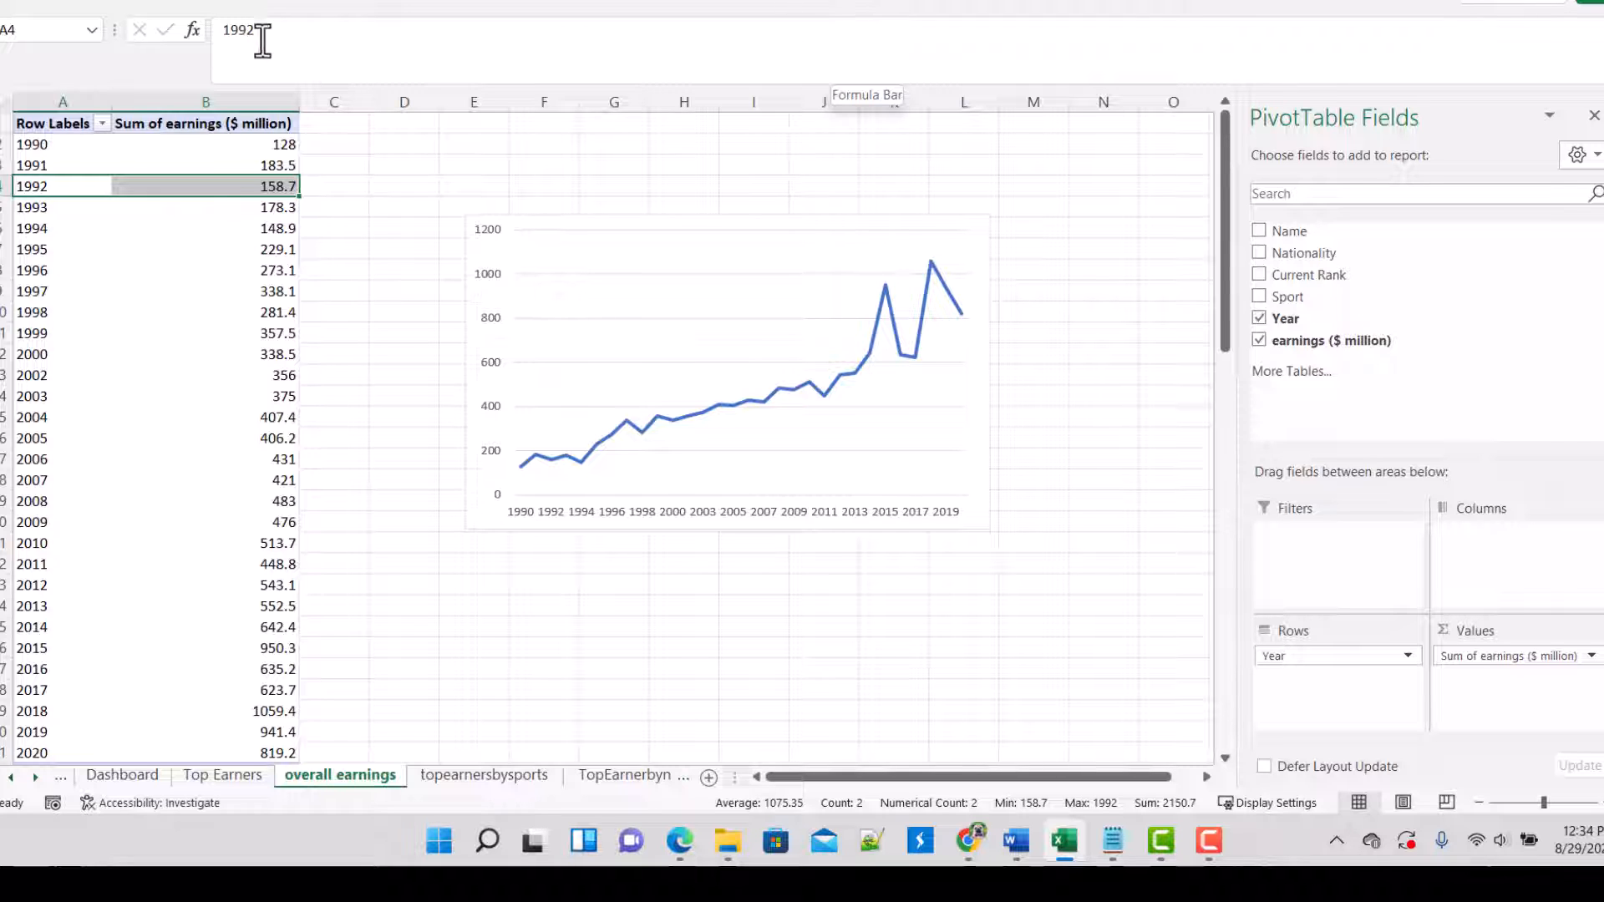
click(146, 4)
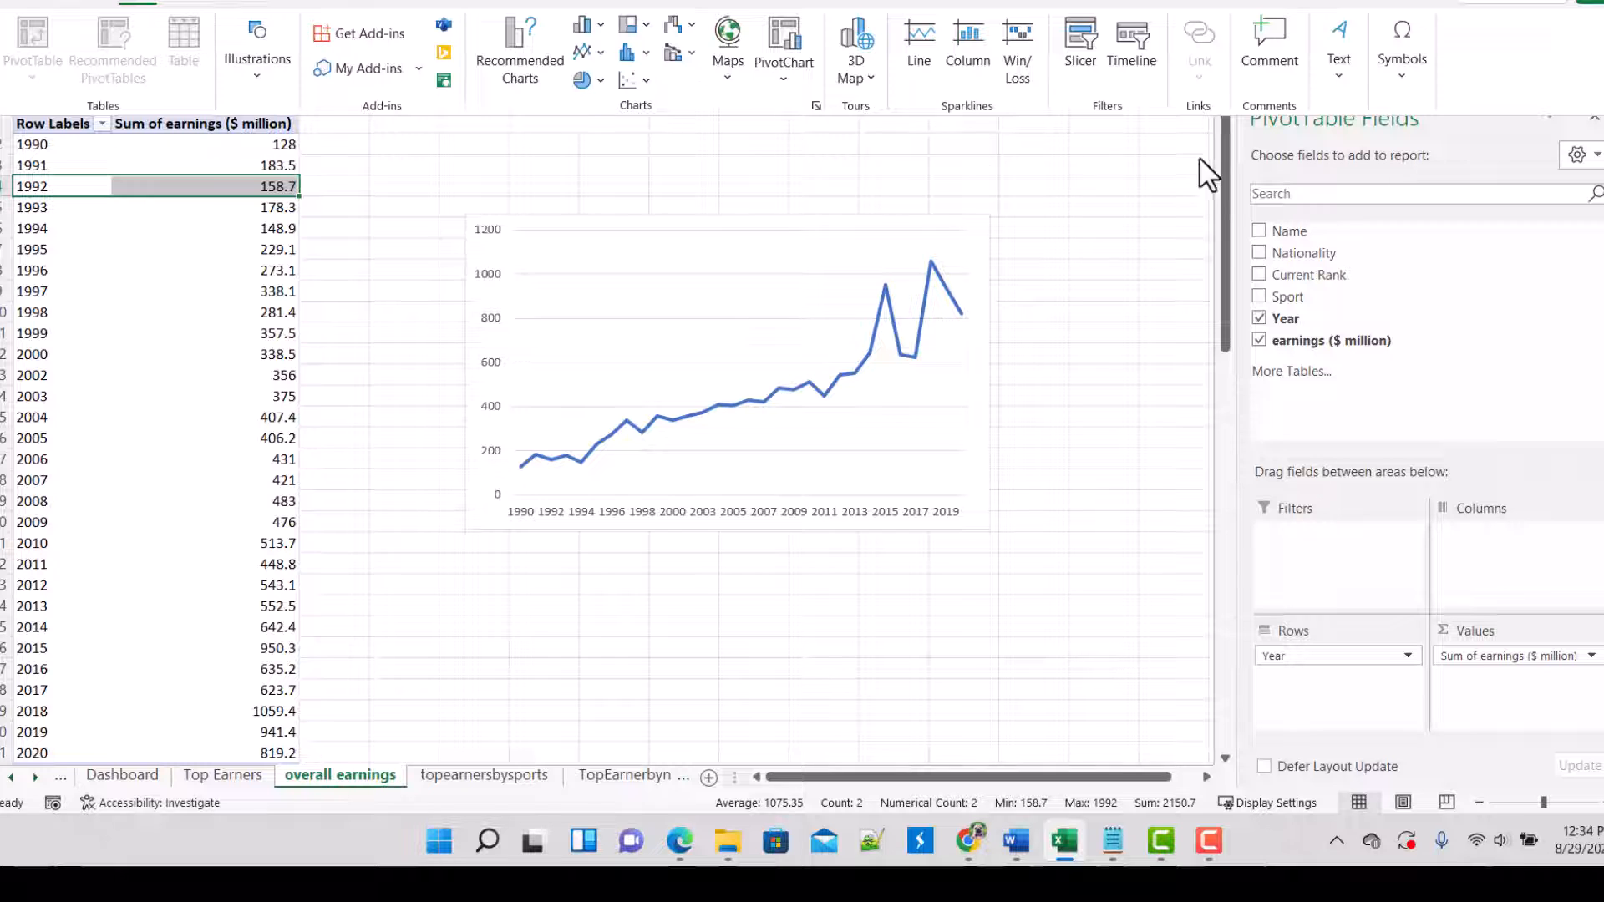
click(1120, 55)
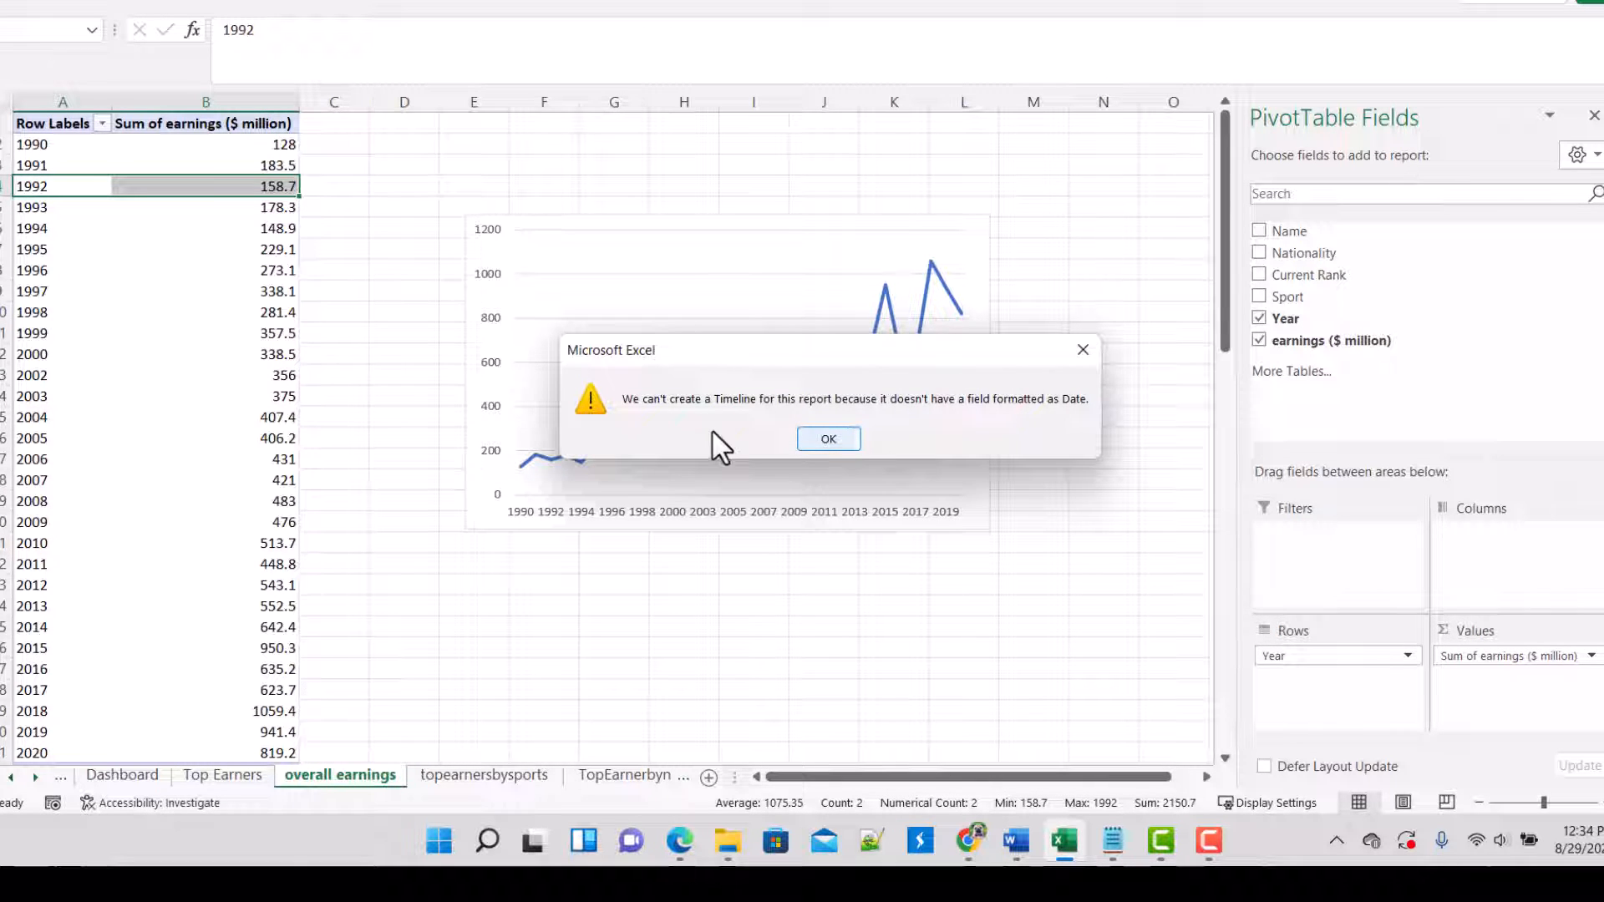
click(827, 439)
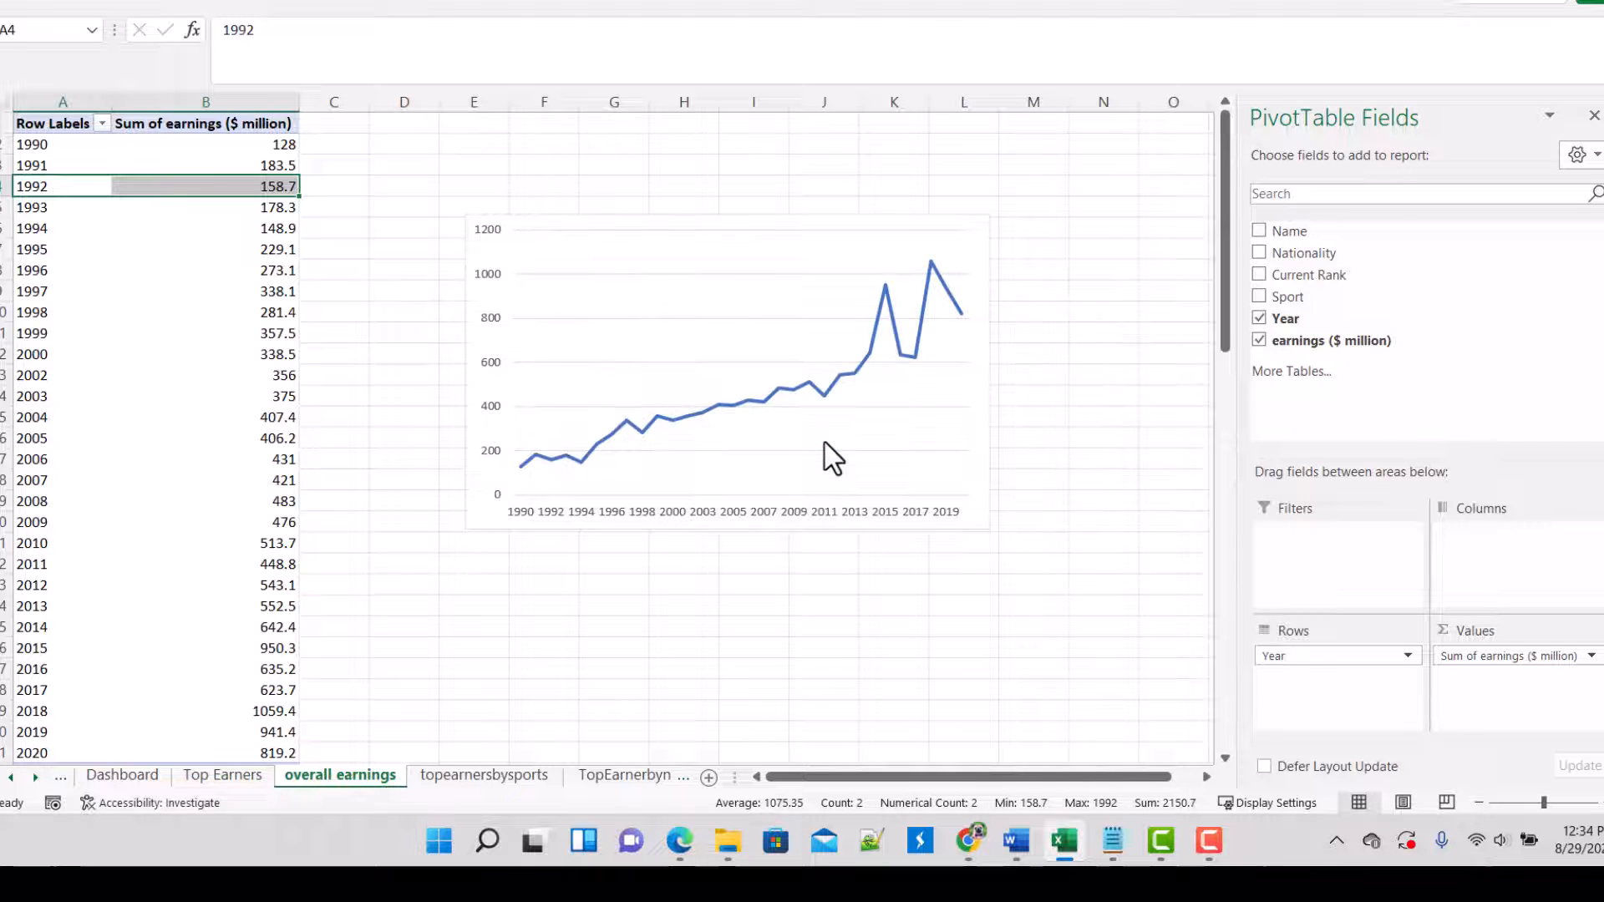
click(58, 207)
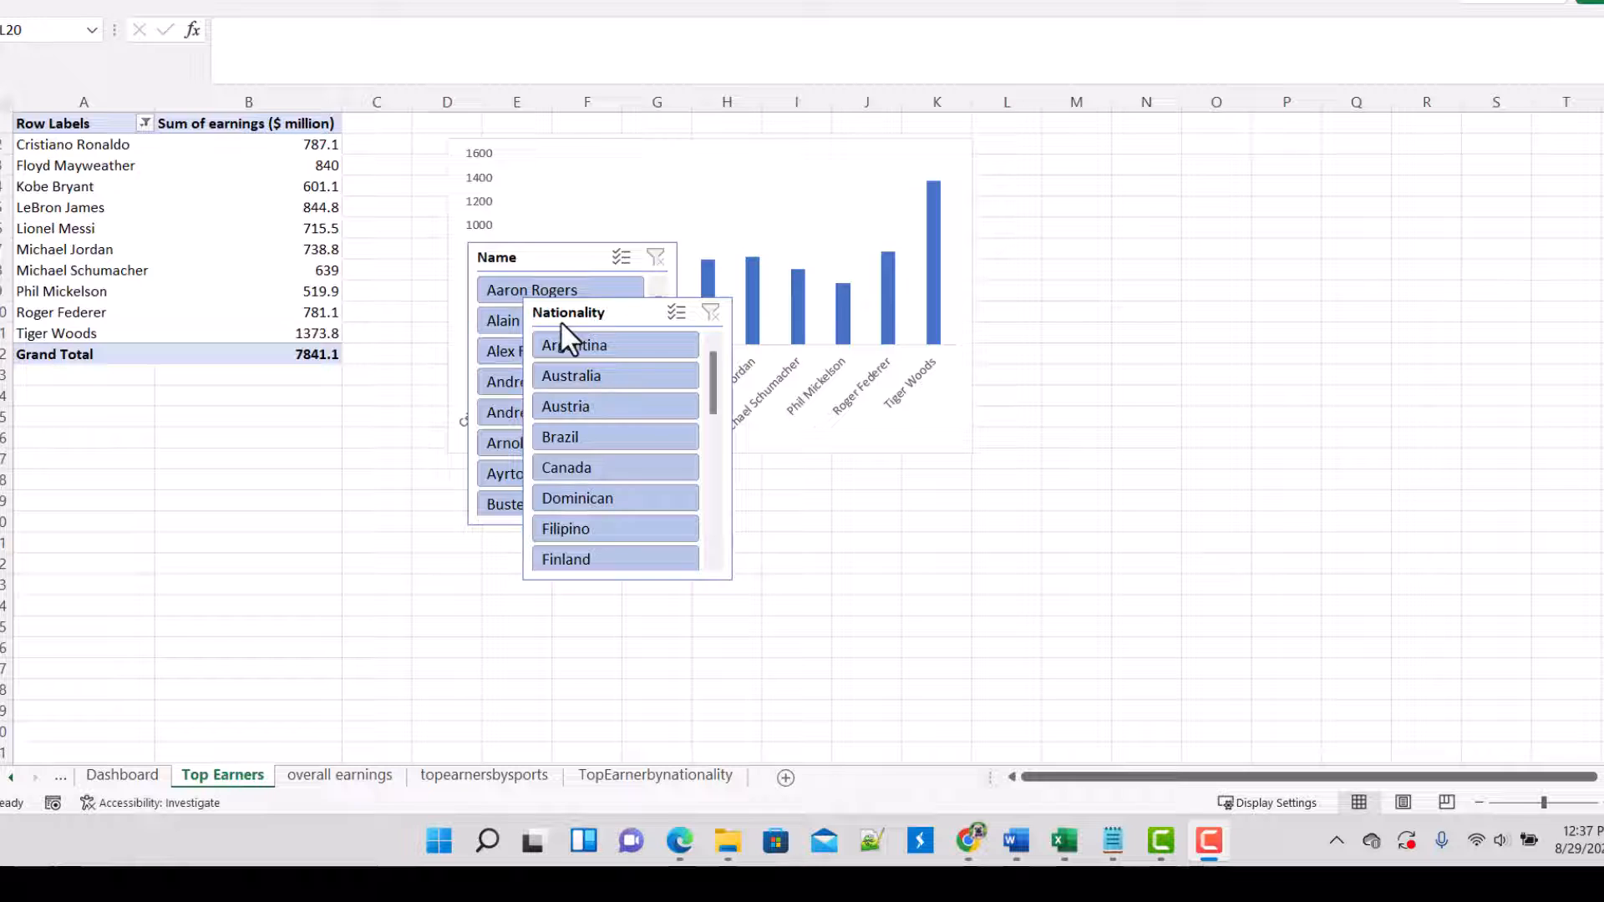
Step: Copy the Name slicer from the Top Earners sheet and paste it over the upper side rectangle of the Dashboard sheet
click(529, 252)
click(539, 247)
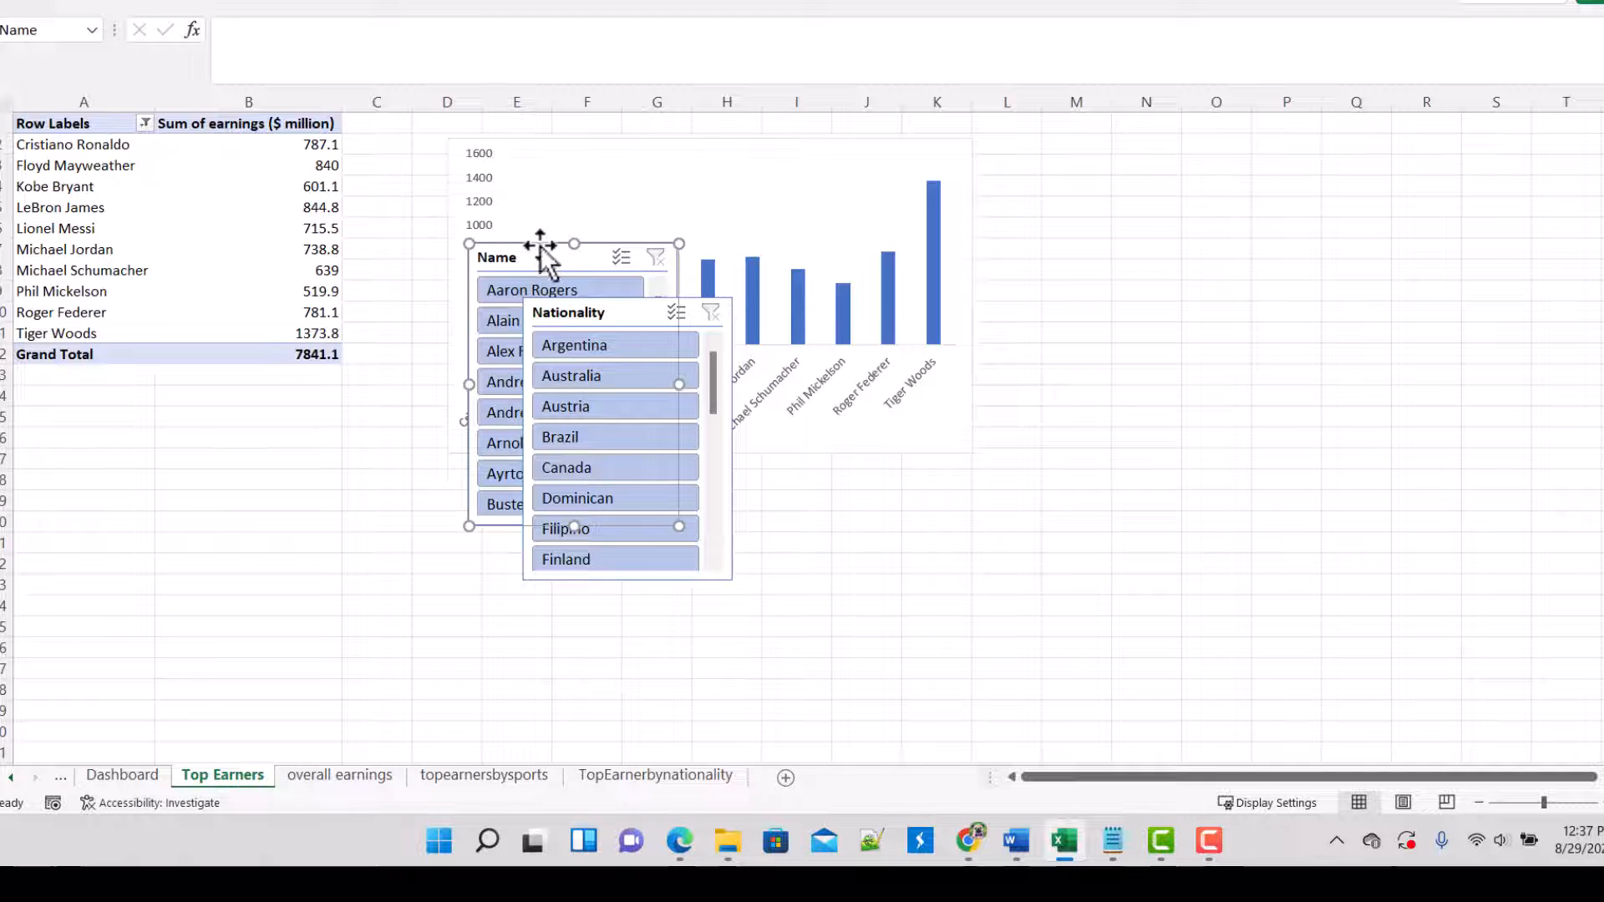
right_click(545, 260)
click(591, 258)
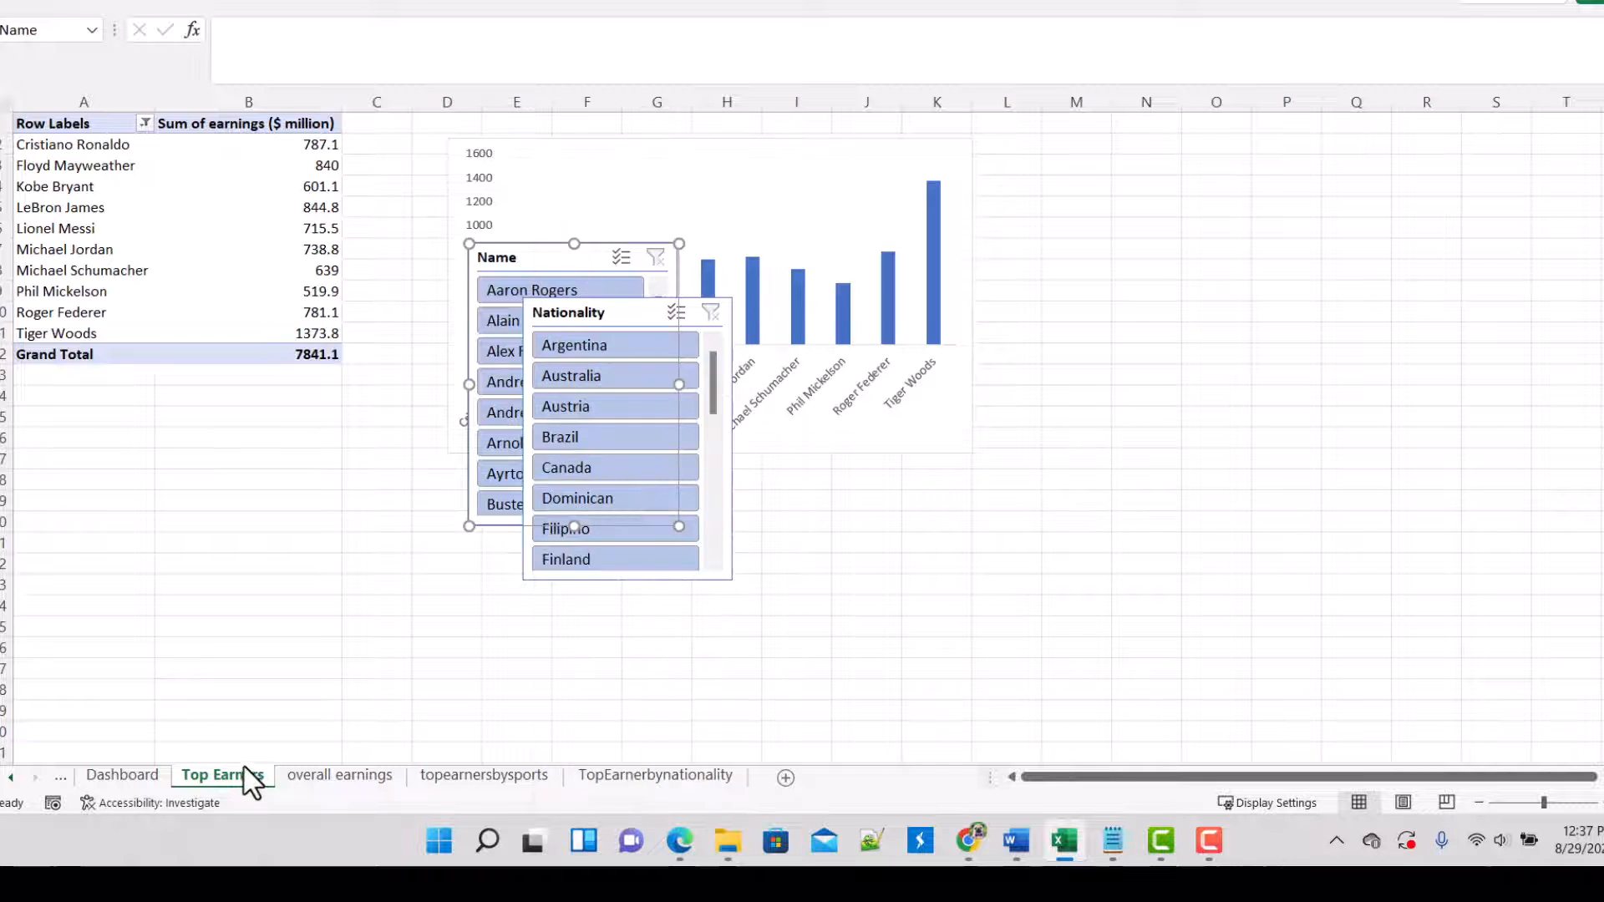
click(122, 775)
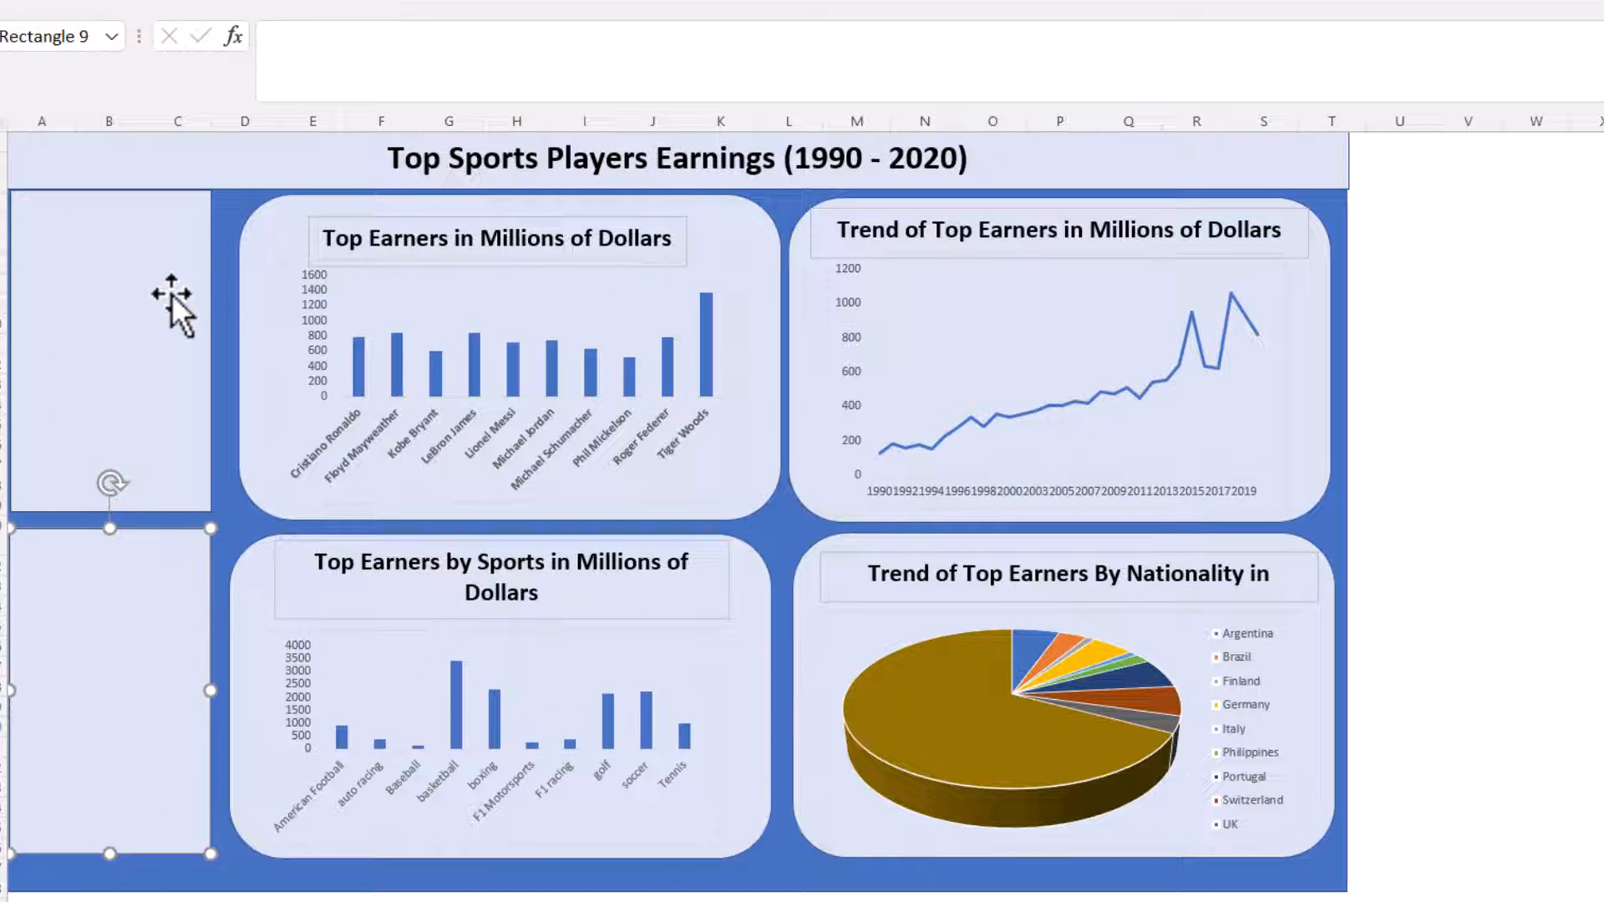
click(155, 306)
key(ctrl+v)
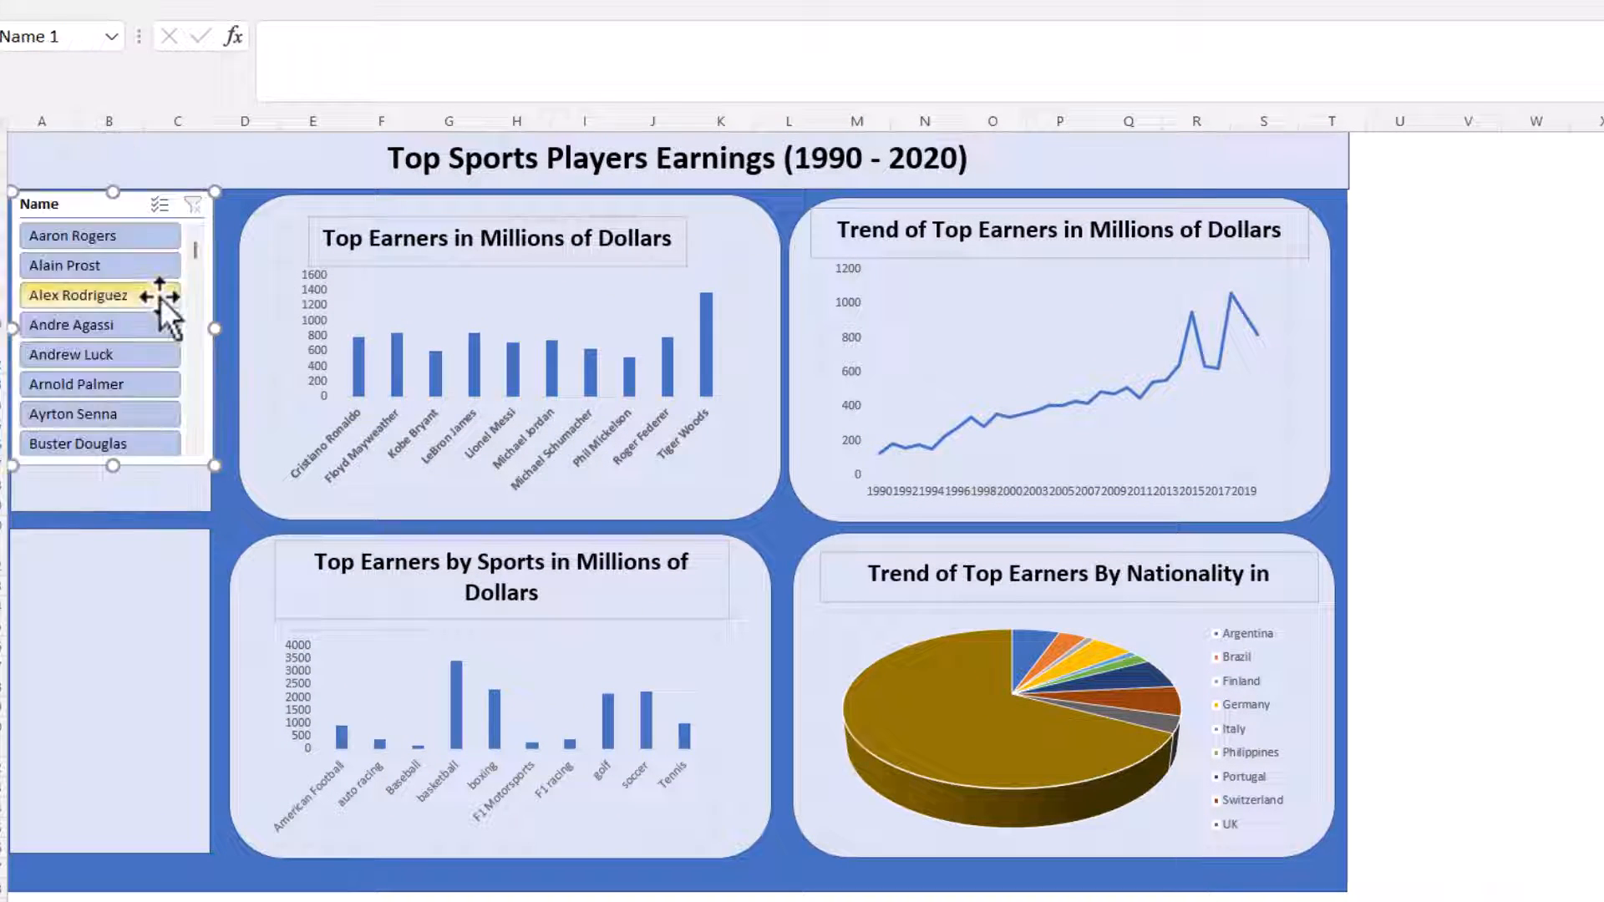
Step: Delete the rectangle behind the Name slicer, then move the slicer slightly down and stretch it to fill the upper side panel
click(177, 498)
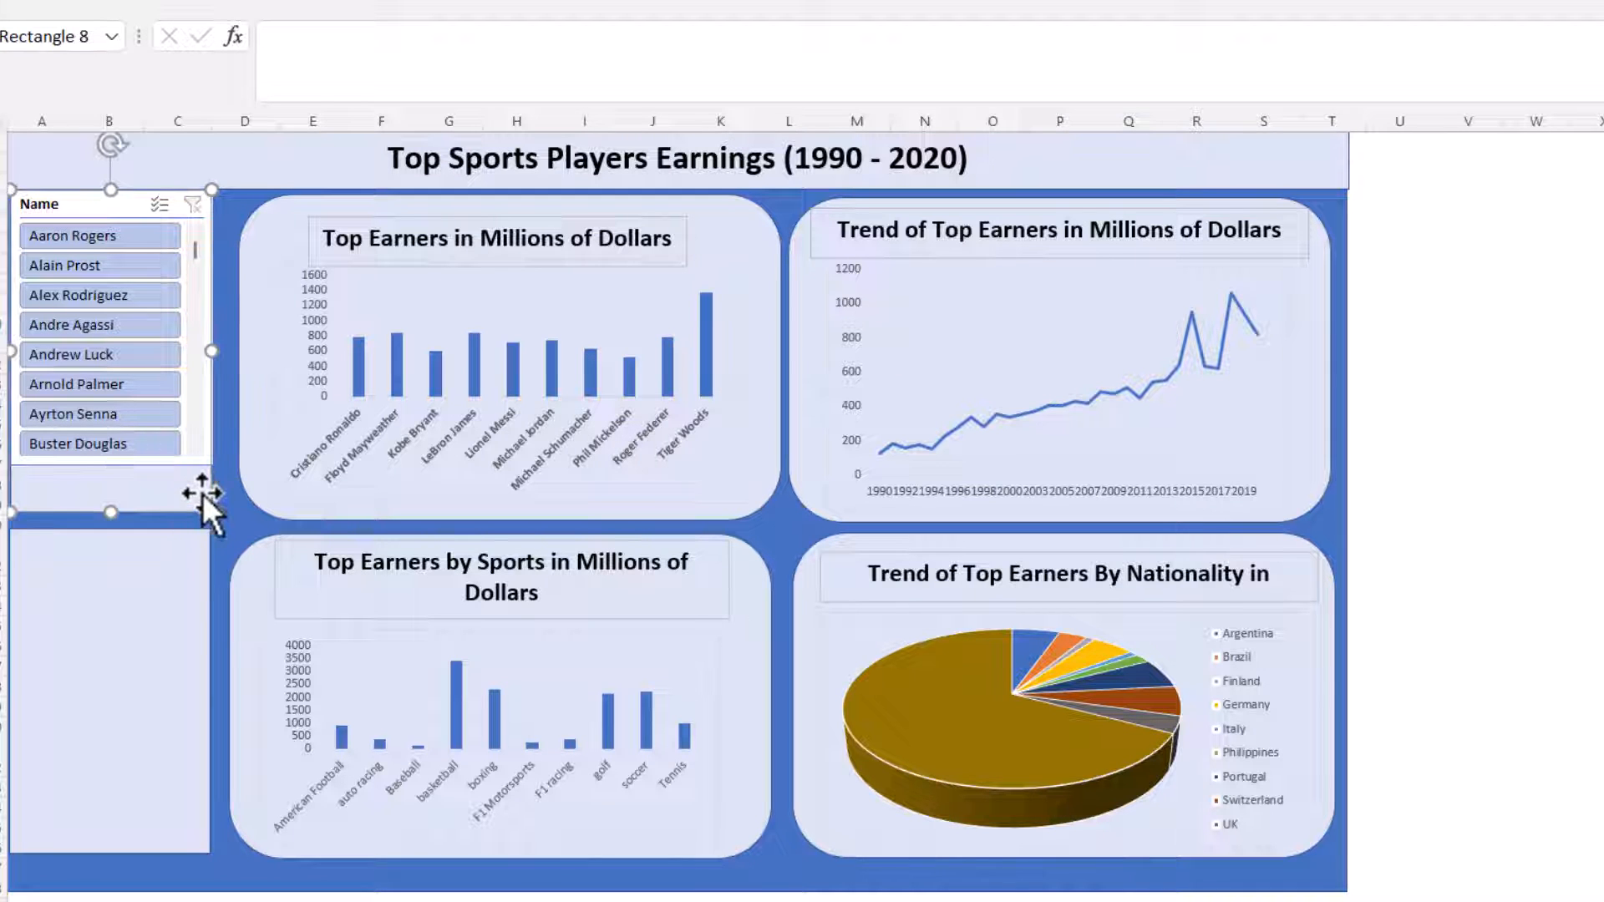
key(Delete)
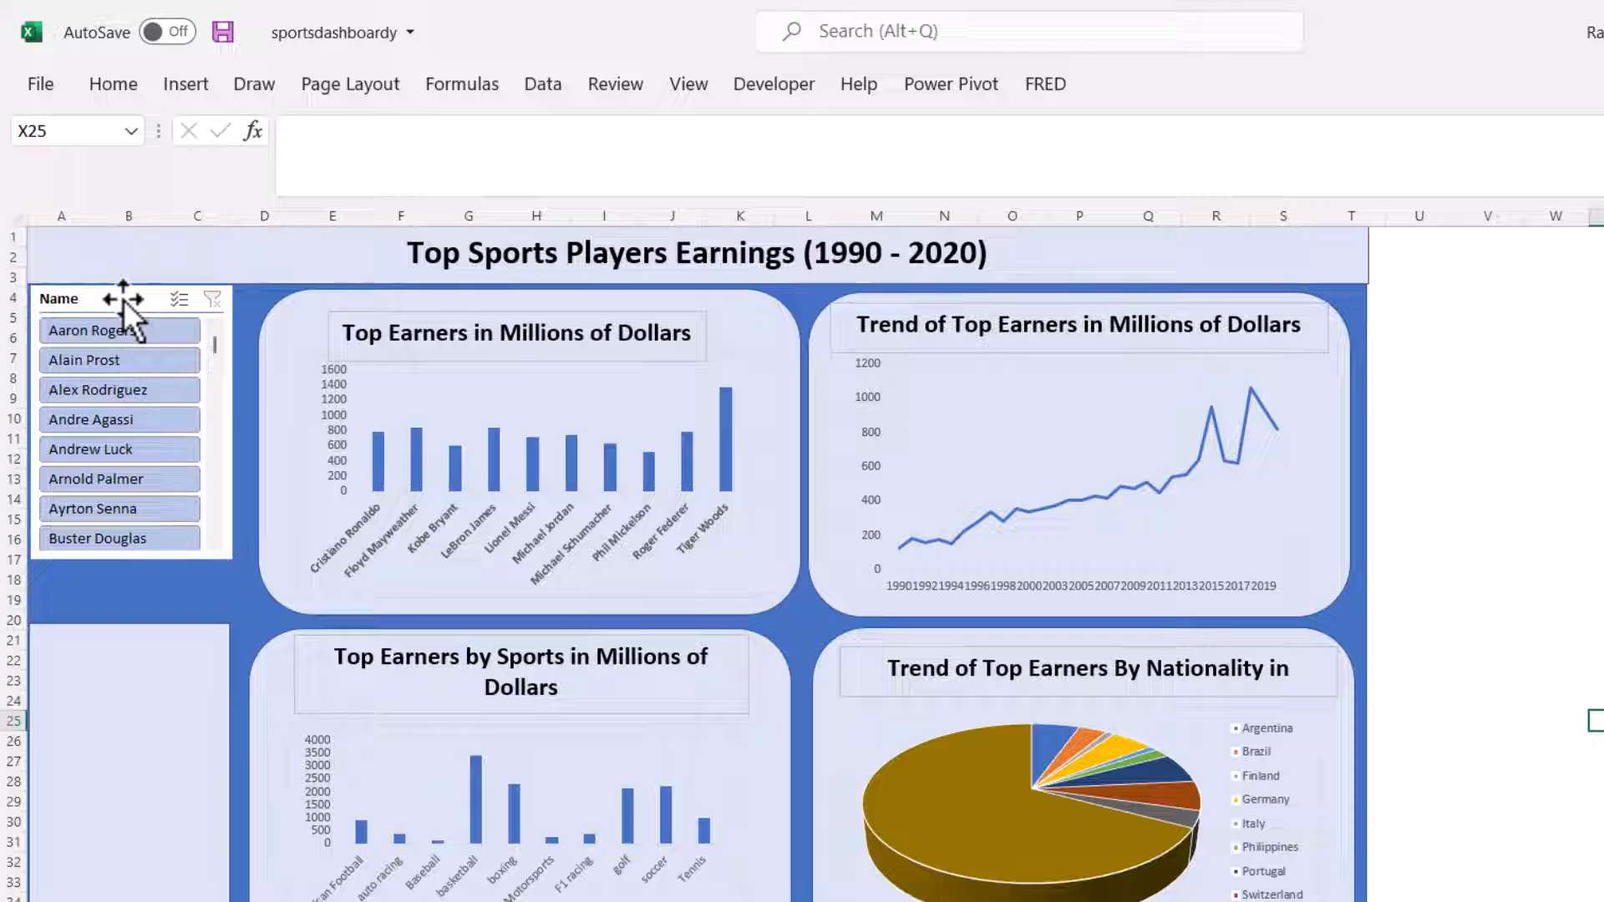
drag(123, 299, 123, 309)
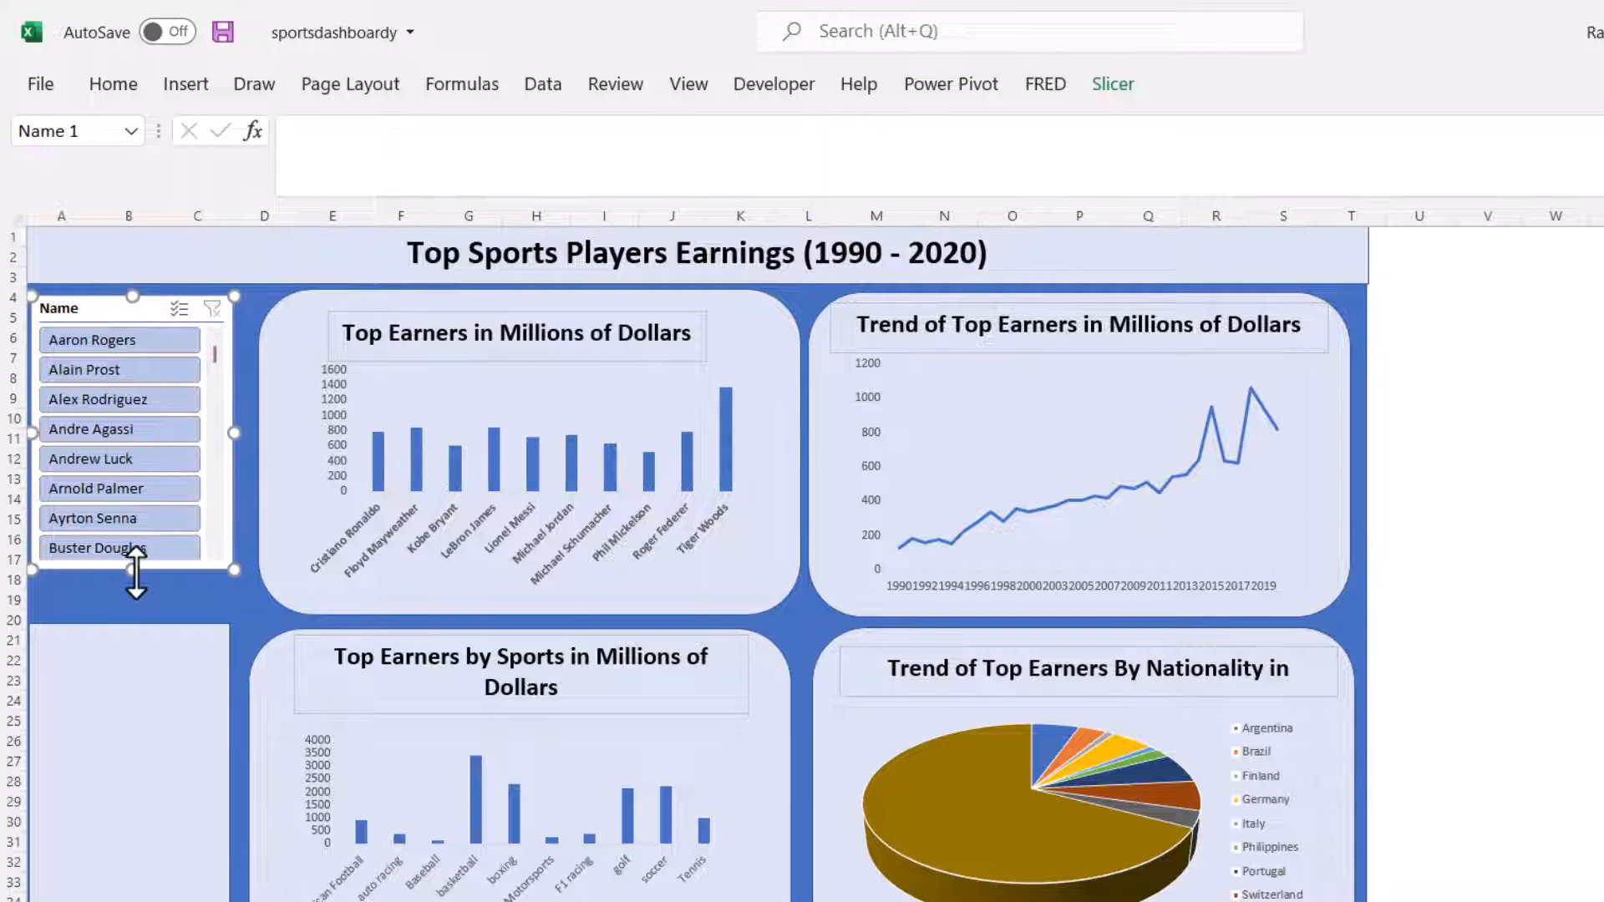
drag(132, 570, 133, 609)
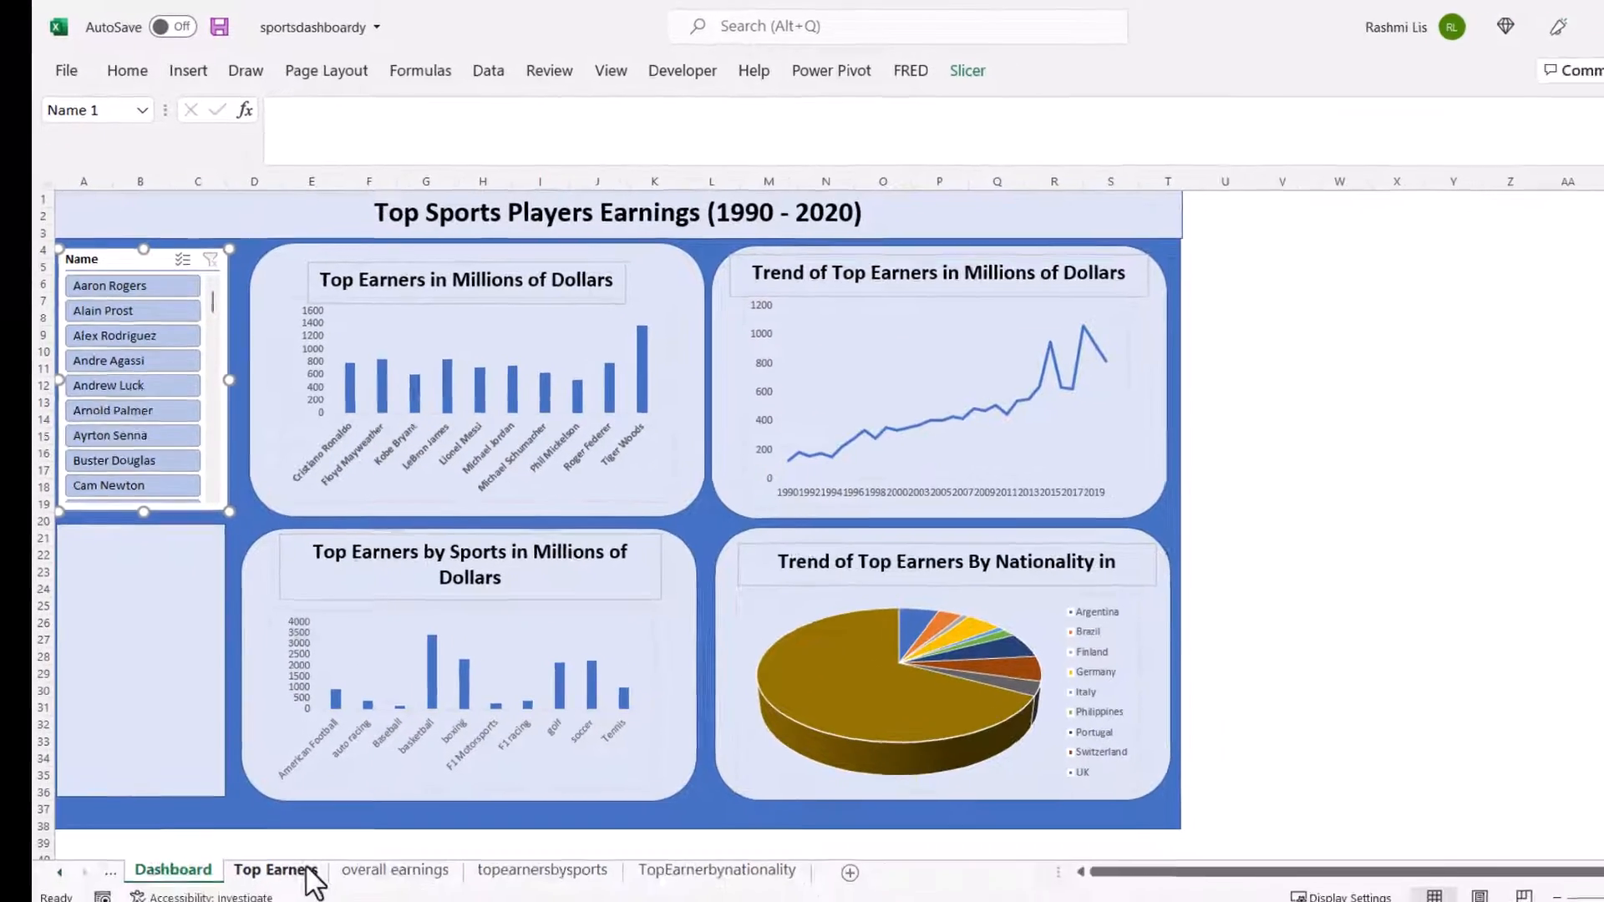
Step: Copy the Nationality slicer from the Top Earners sheet and paste it over the lower side rectangle of the Dashboard sheet
click(283, 872)
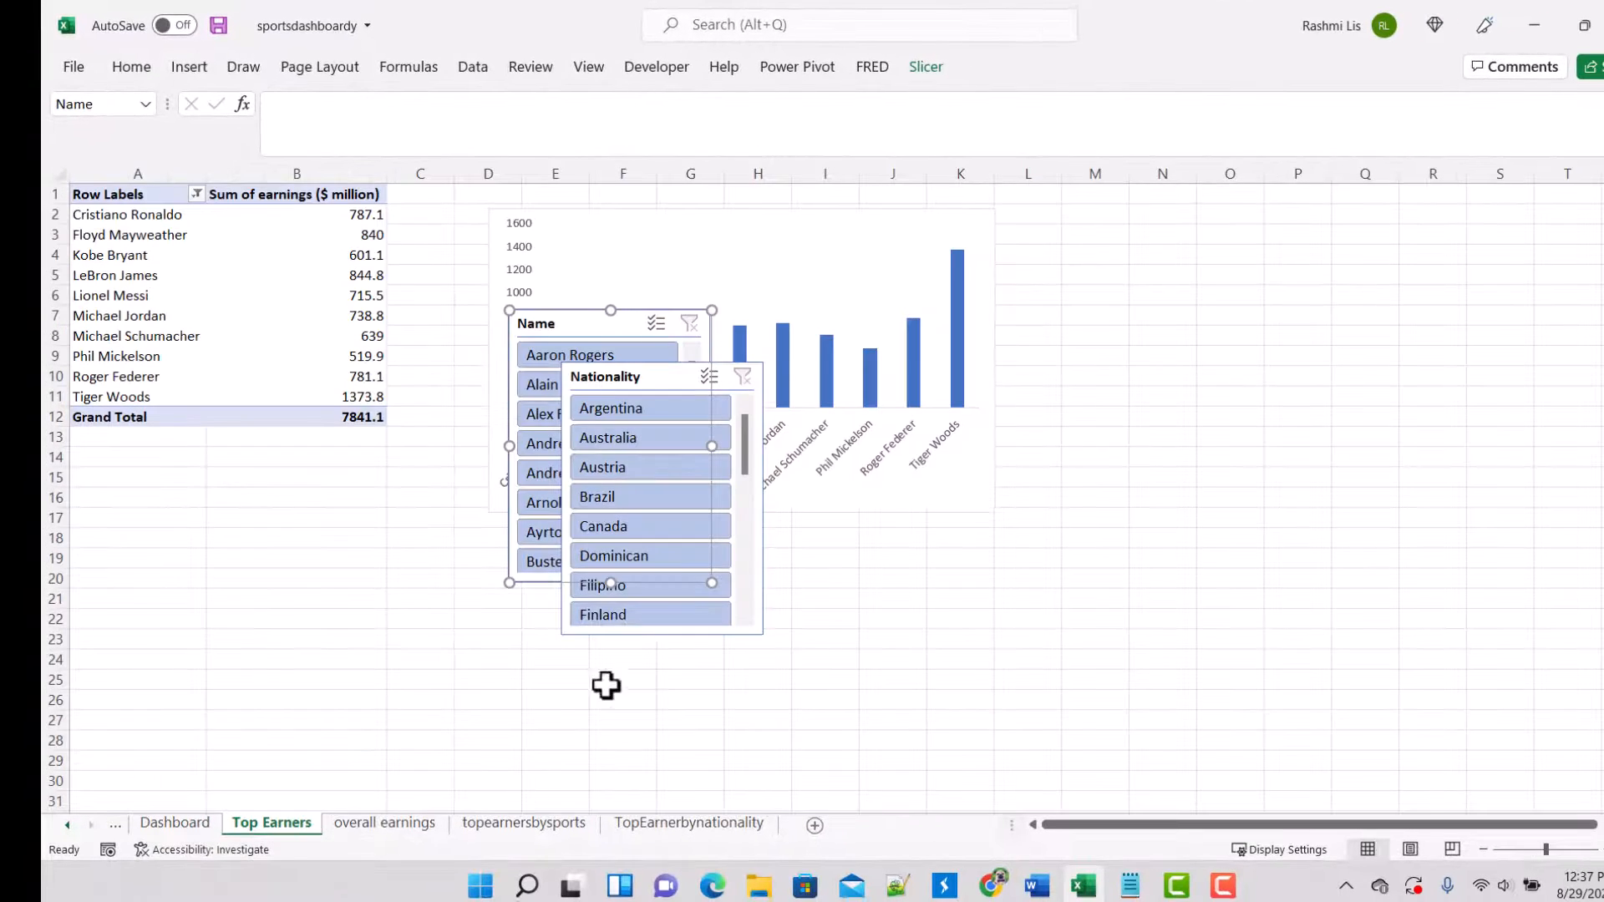
click(672, 370)
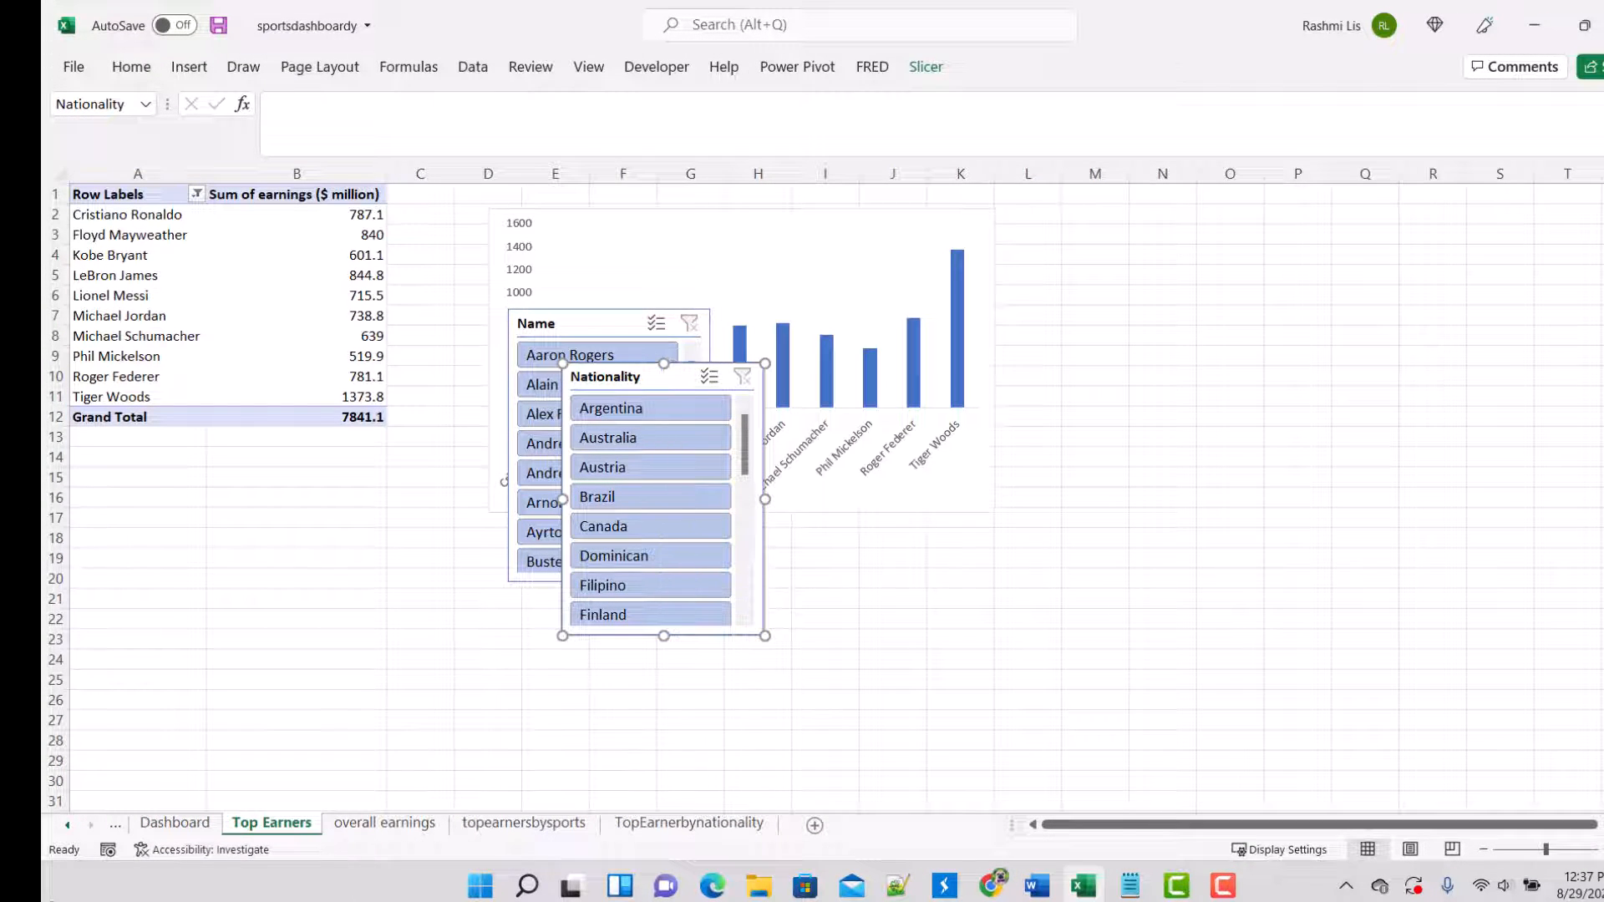
click(175, 823)
click(159, 561)
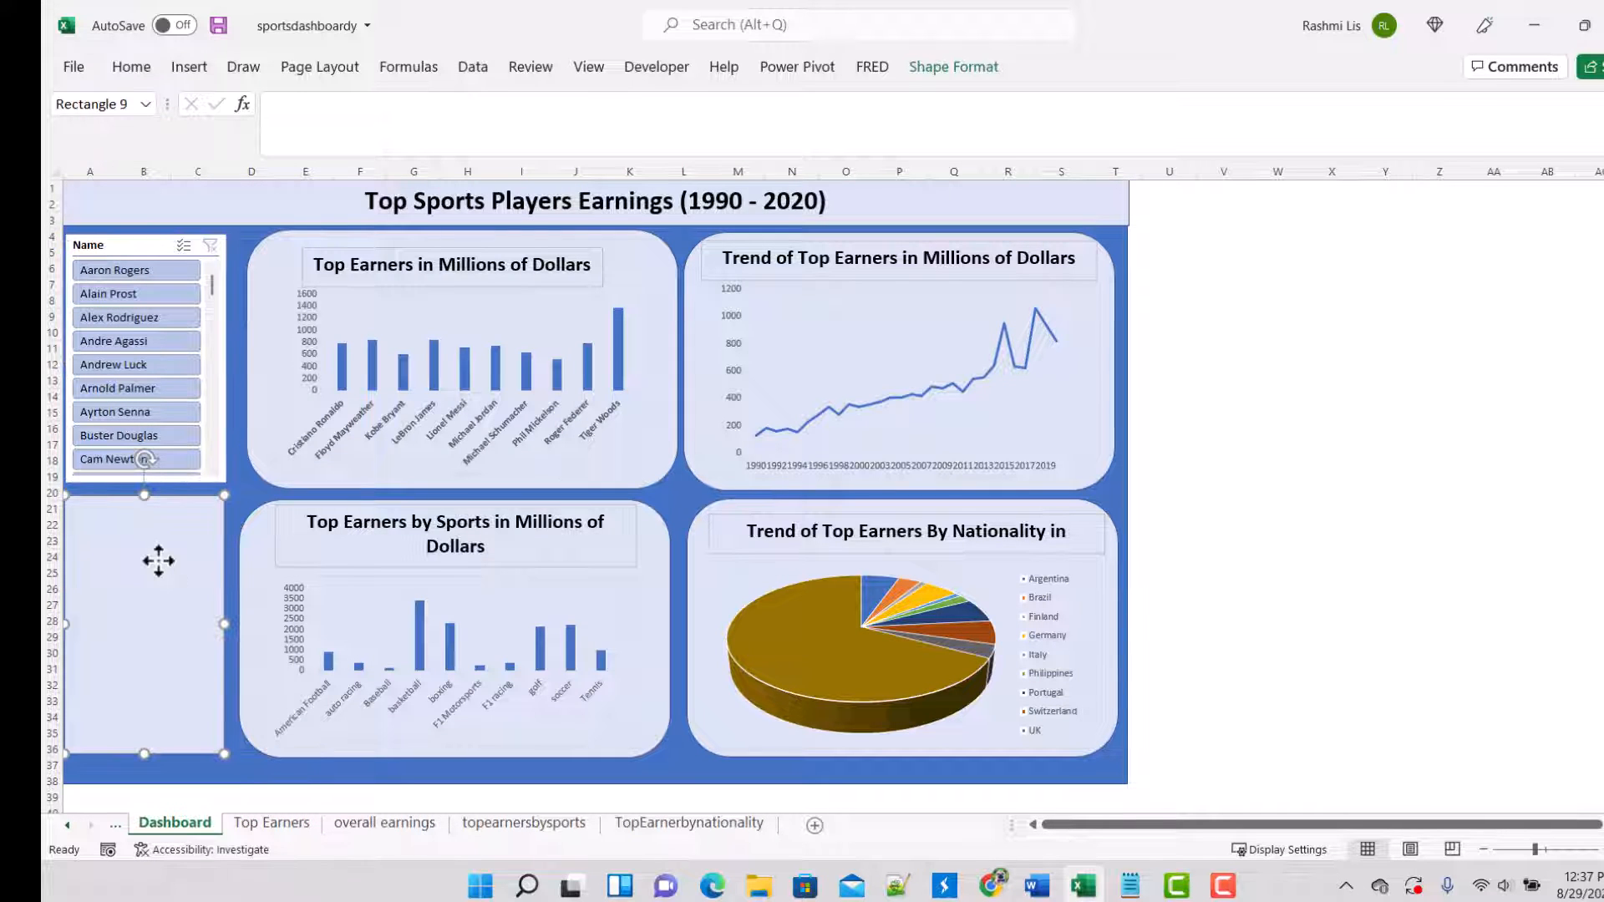
key(ctrl+v)
Step: Delete the rectangle behind the Nationality slicer and stretch the slicer to about 3.19" high to fill the lower side panel
click(208, 754)
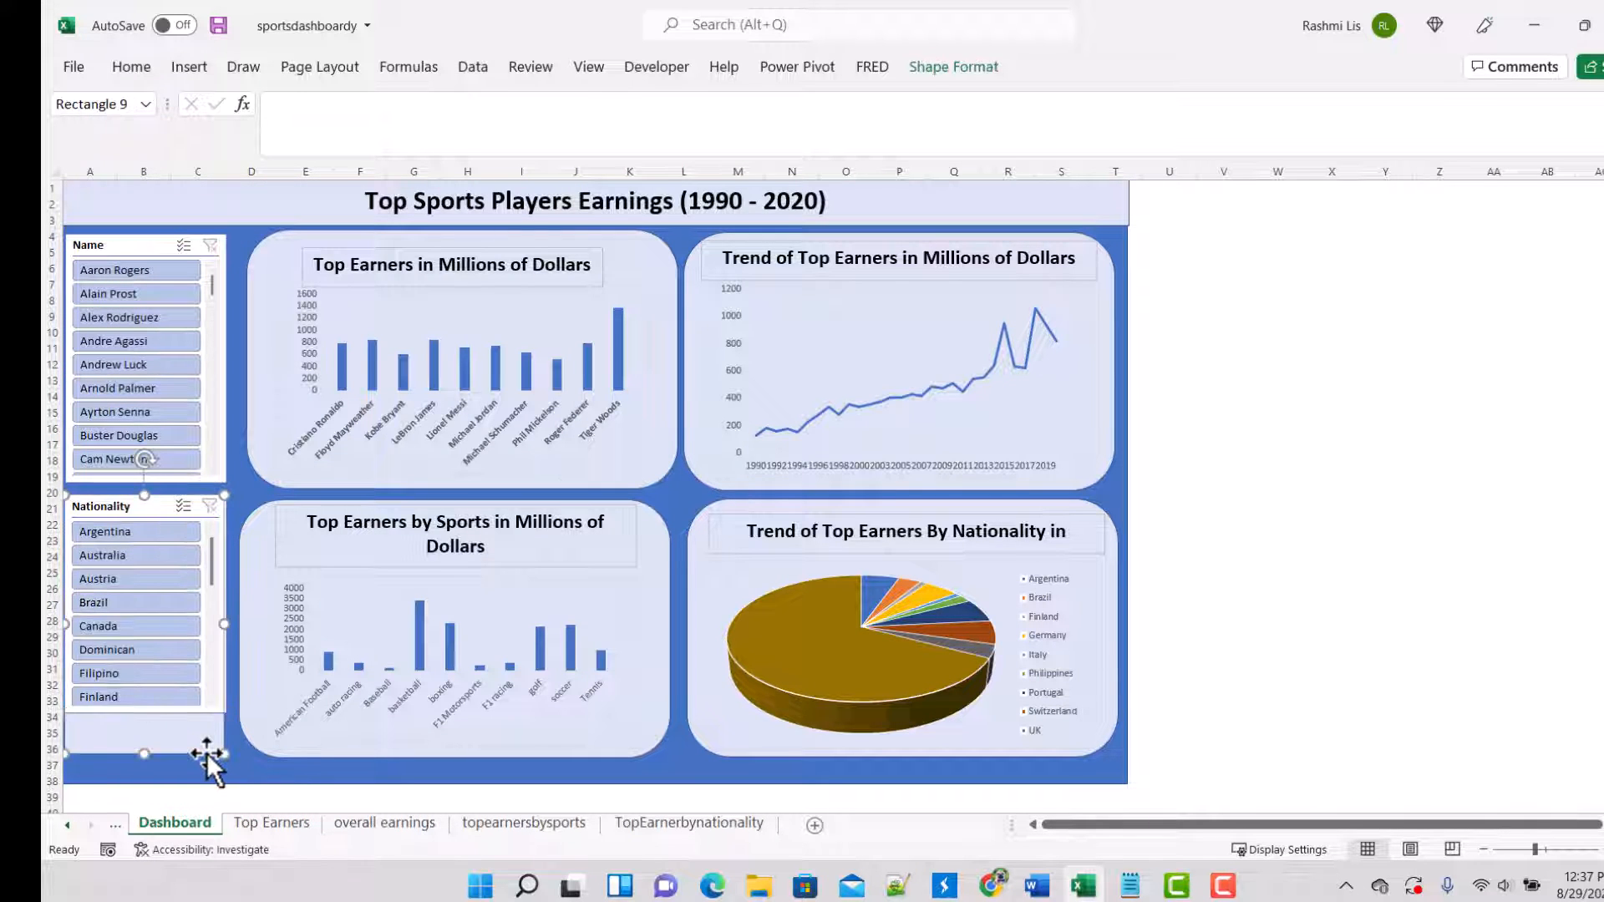
key(Delete)
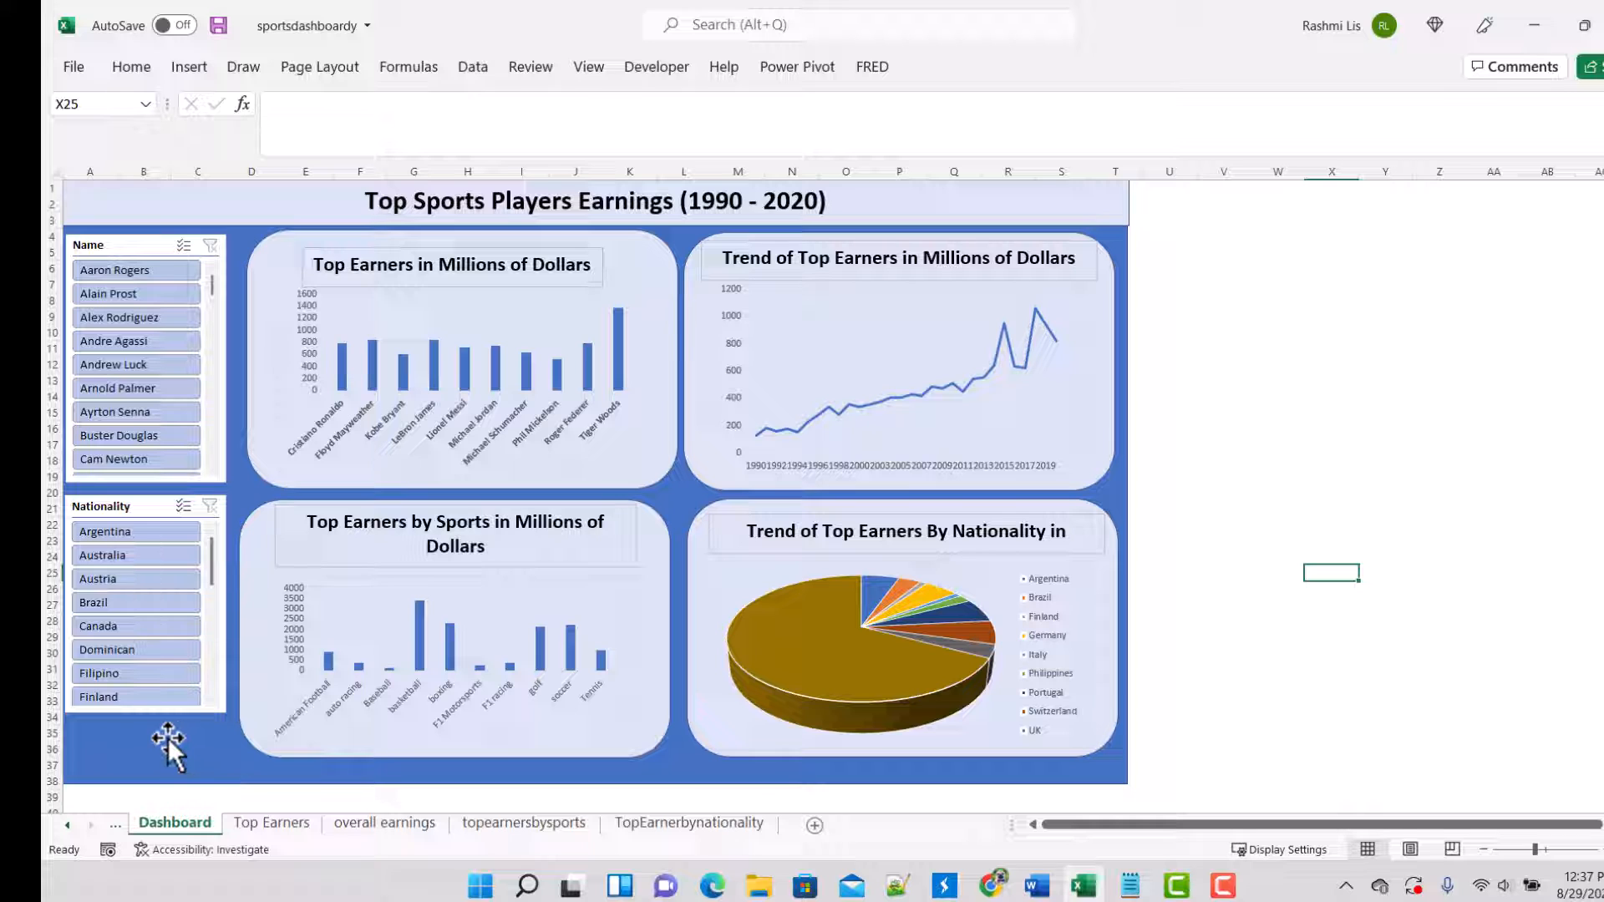
drag(153, 710, 149, 754)
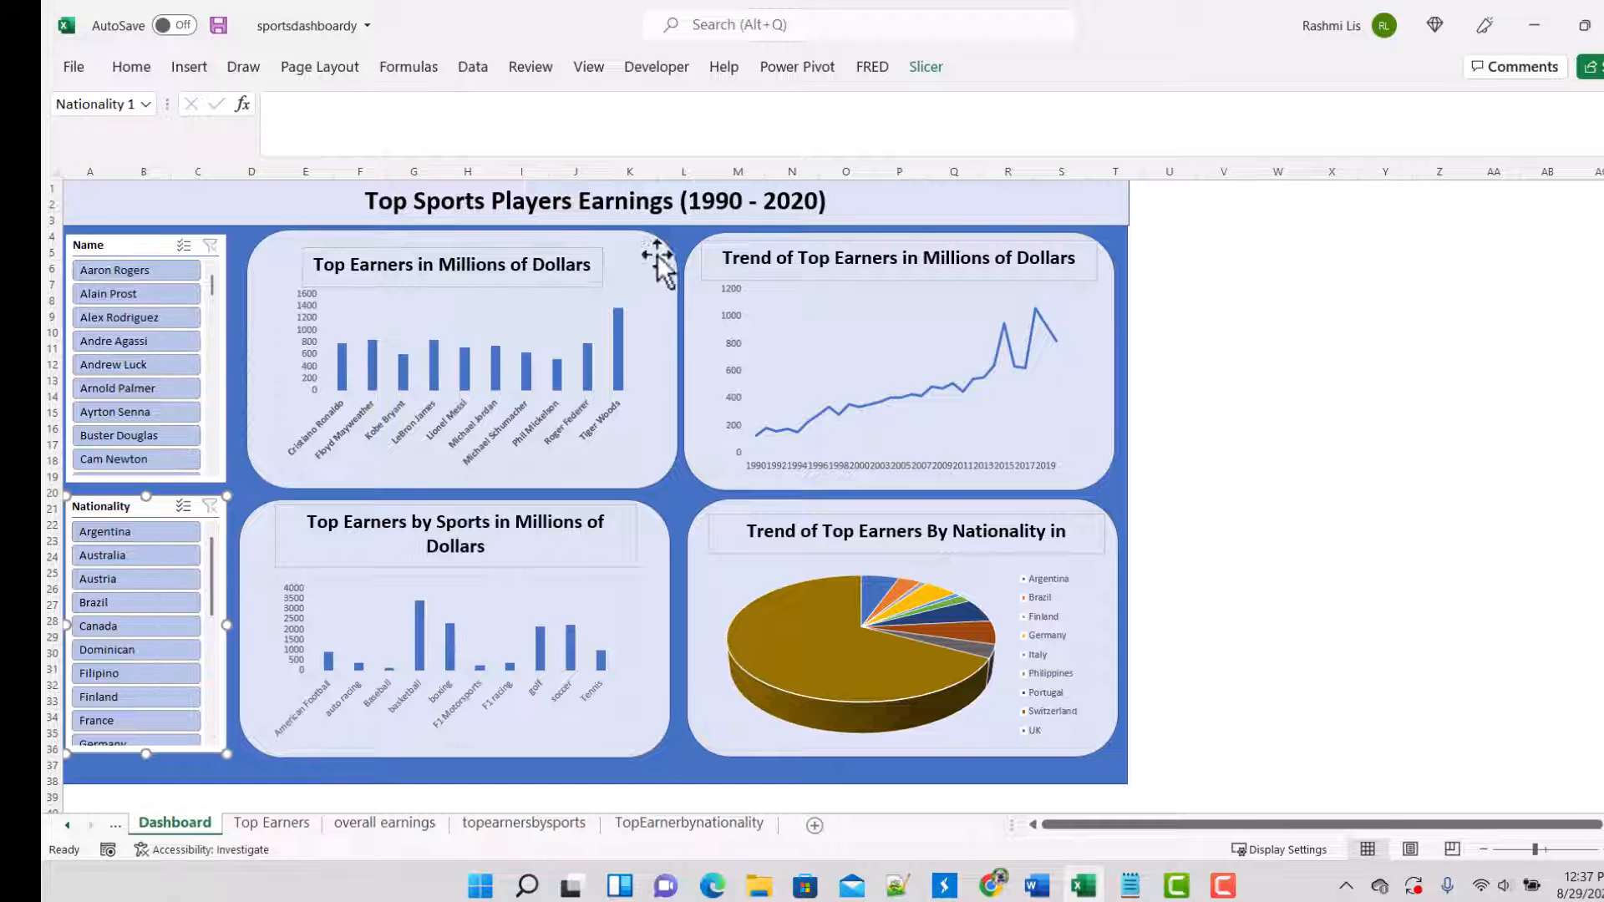
Step: Apply the solid green slicer style to the Nationality slicer on the dashboard and select the Name slicer above it
click(917, 73)
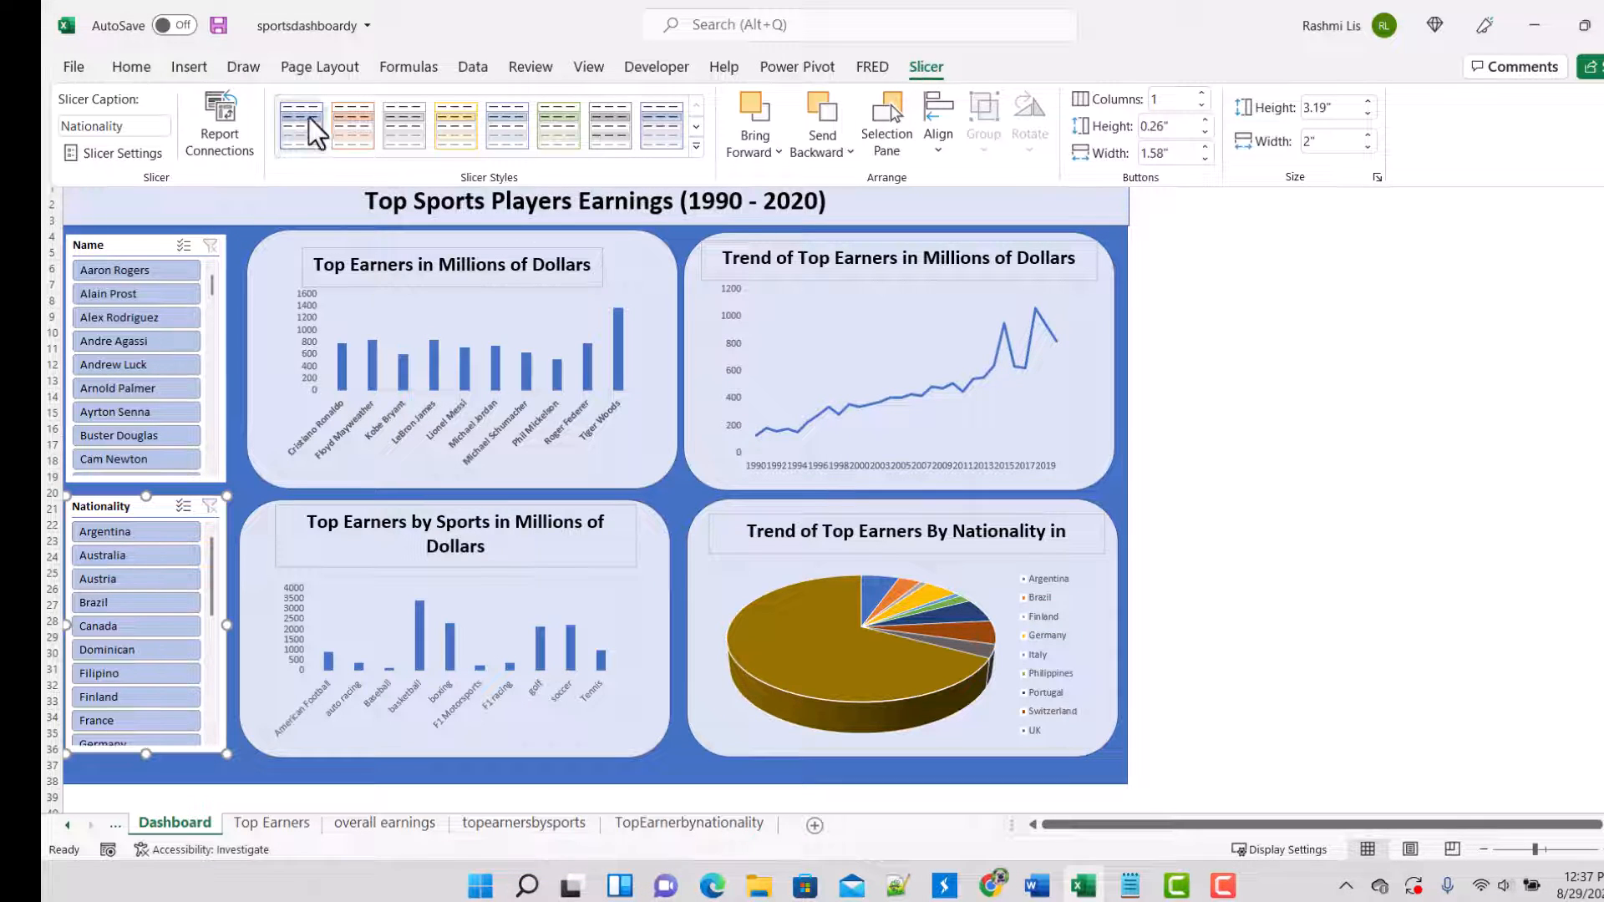
click(697, 127)
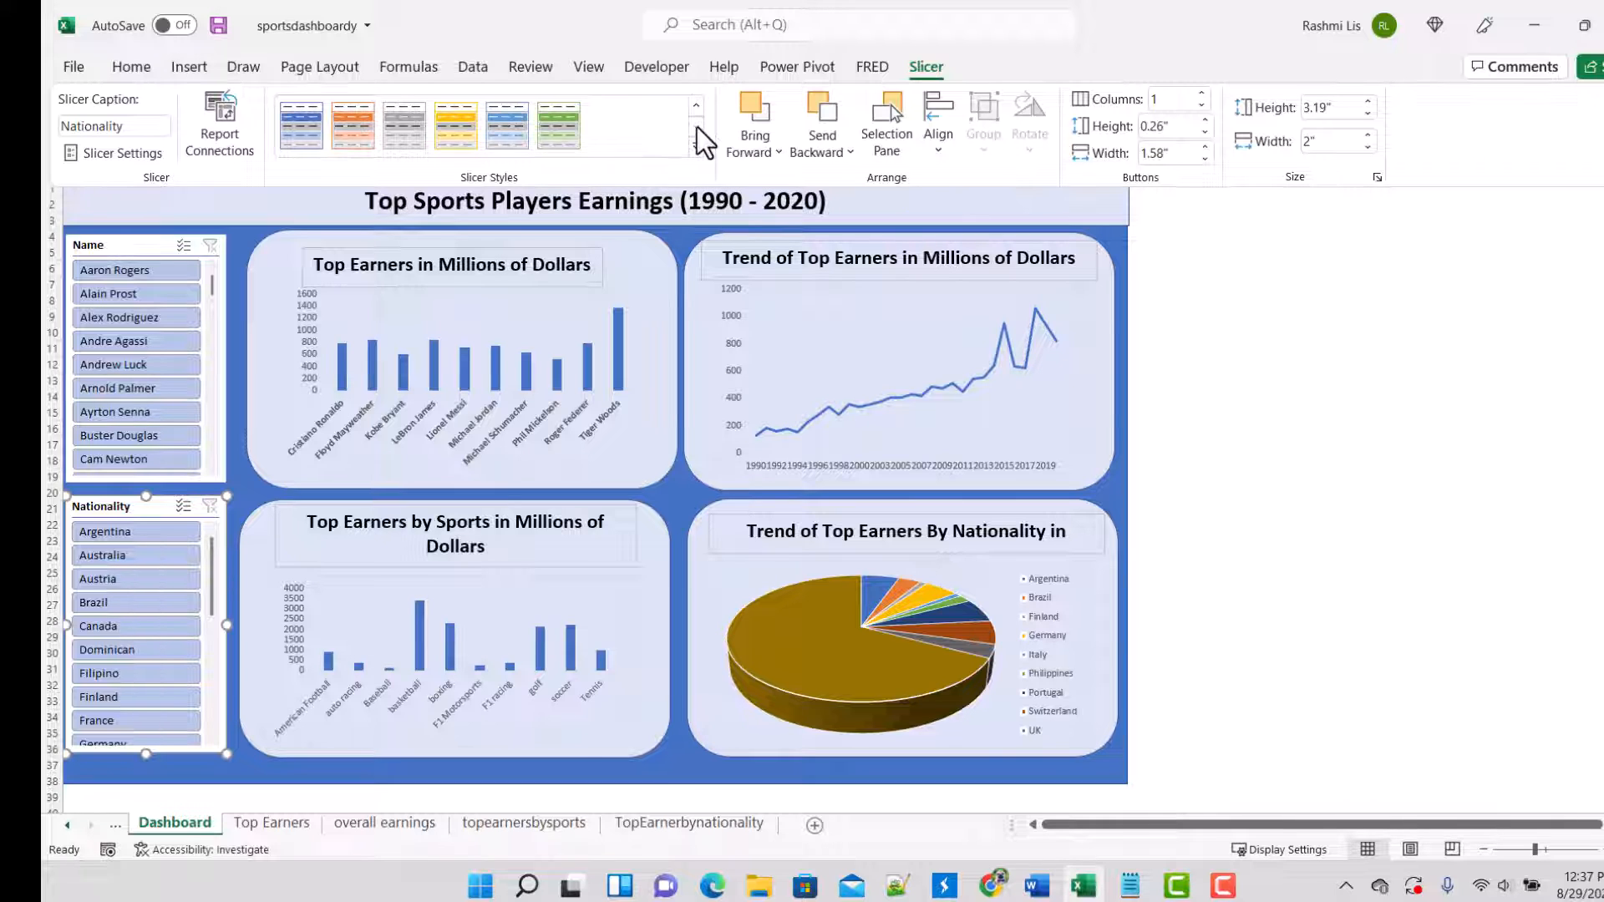
click(554, 128)
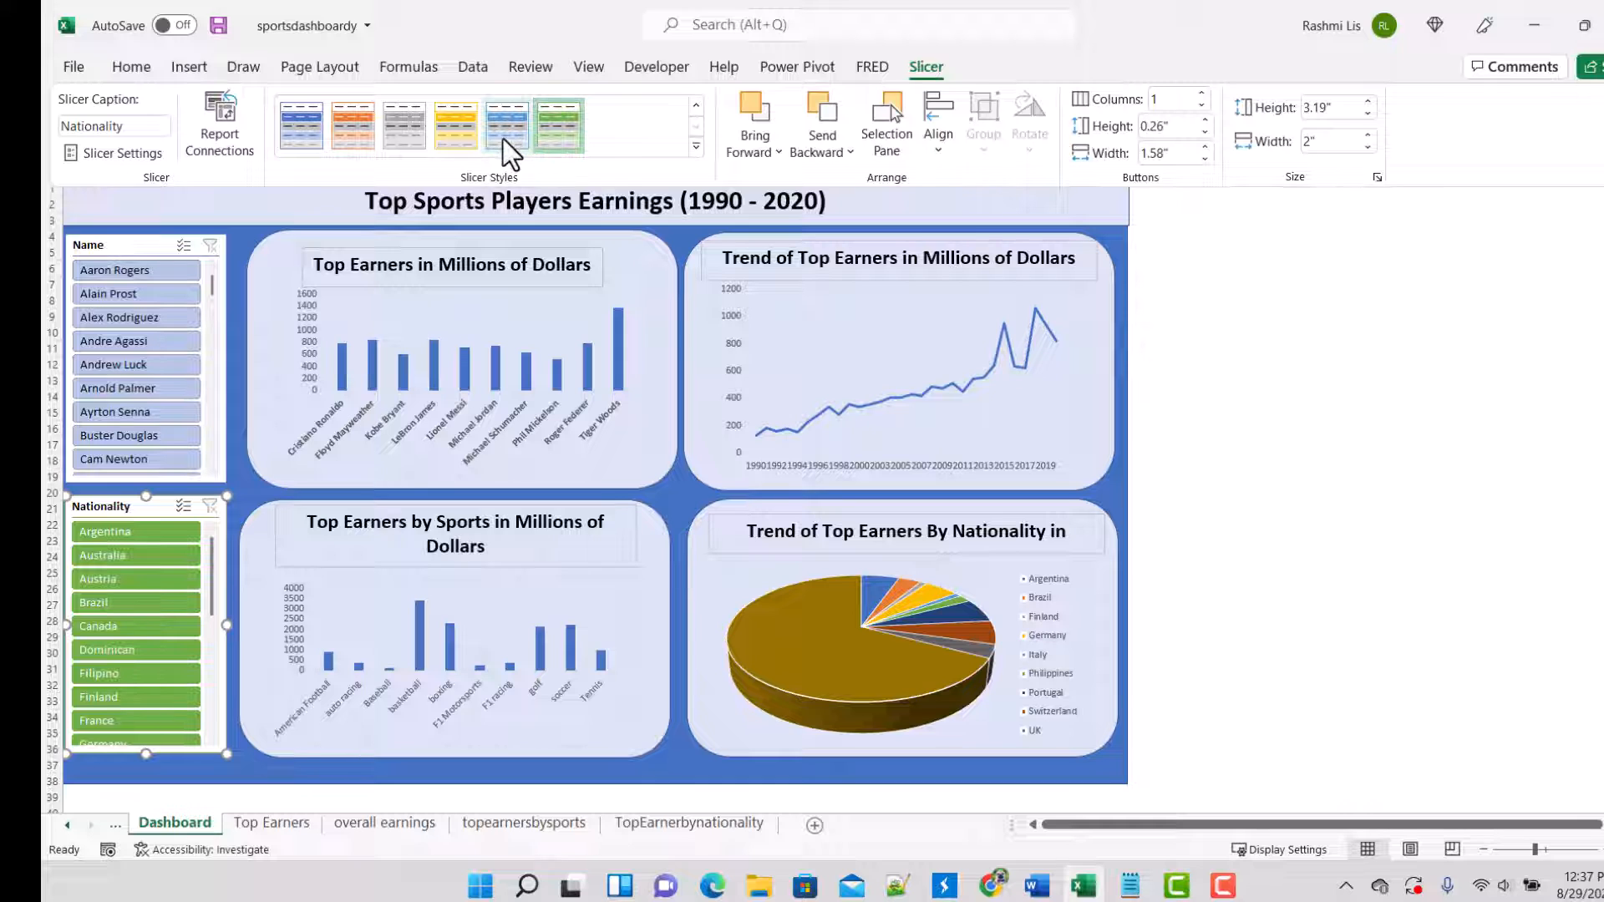
click(142, 247)
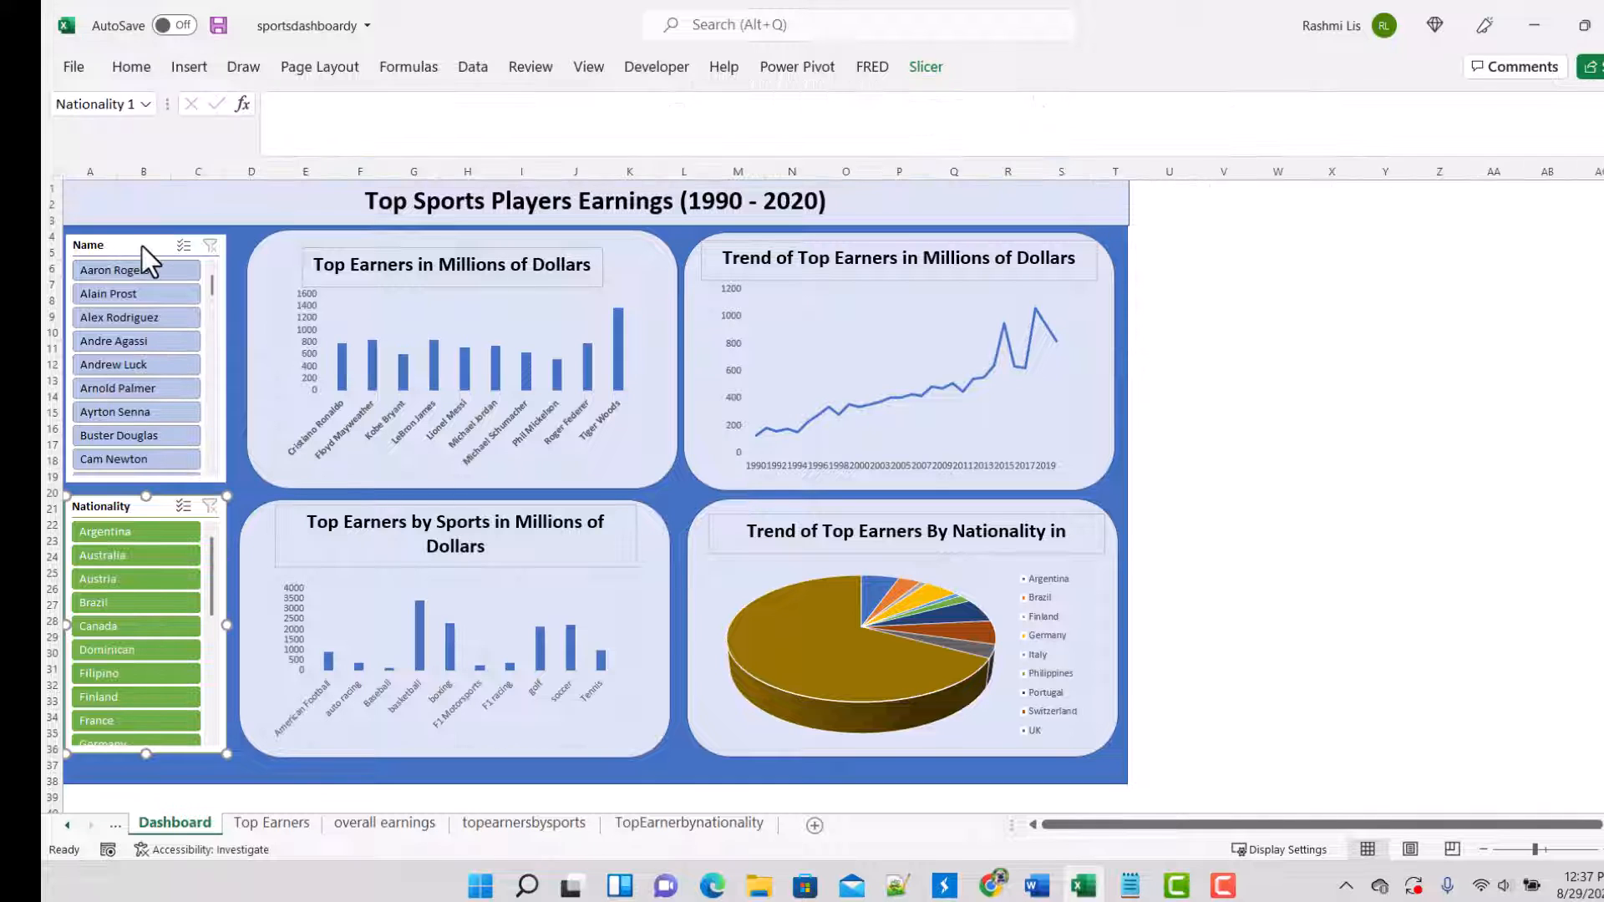
Step: Apply the solid green slicer style to the Name slicer on the dashboard and collapse the ribbon
click(142, 247)
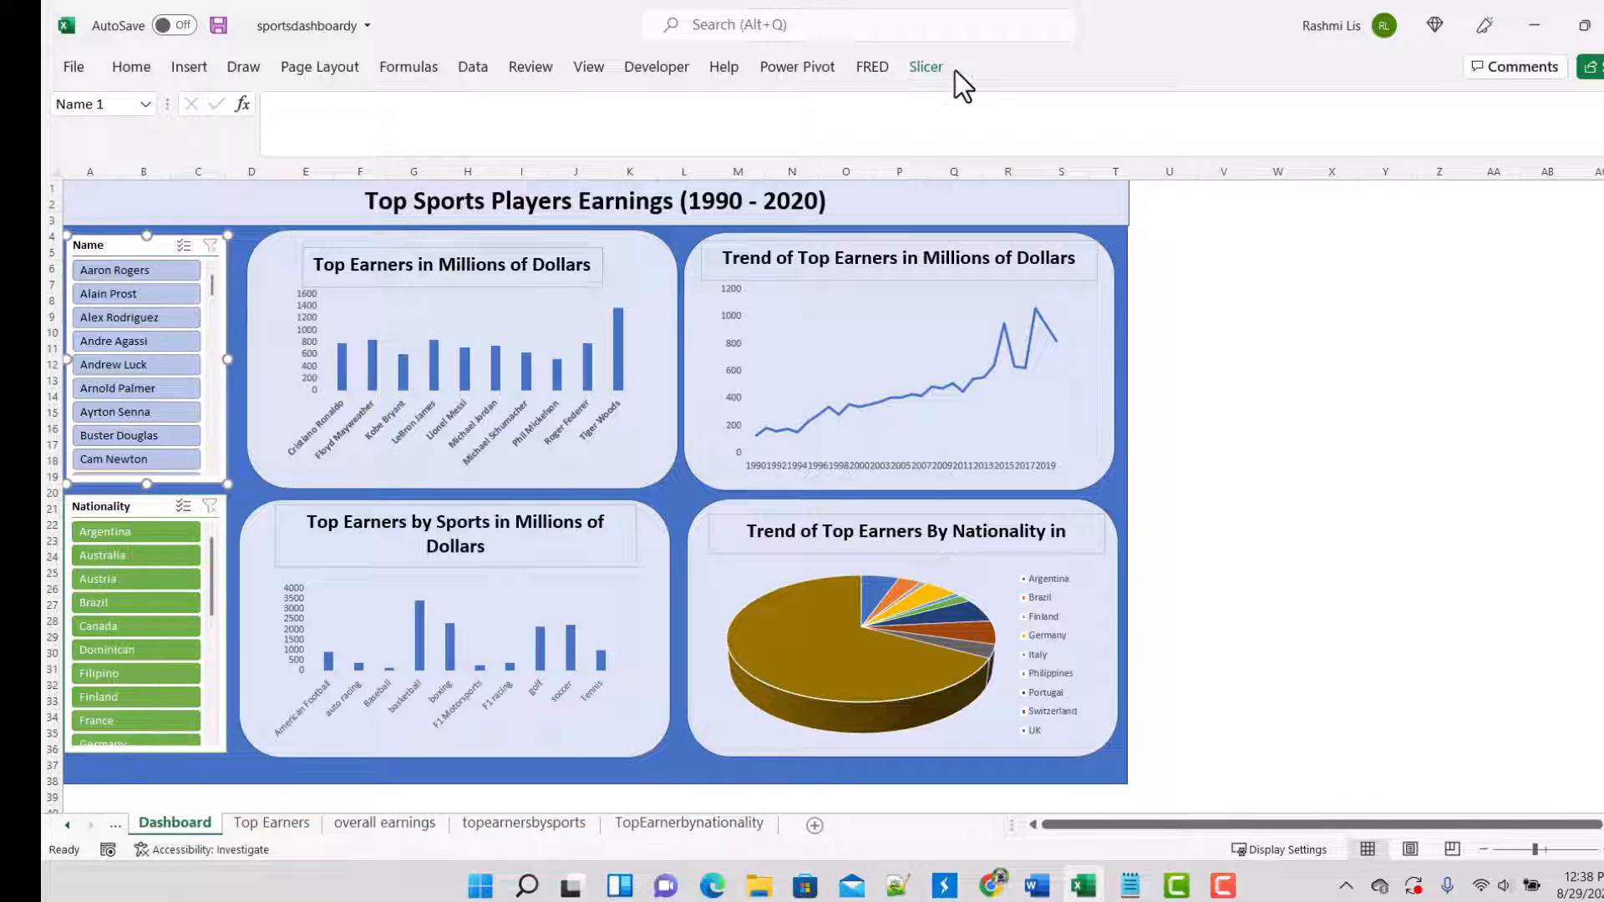
click(936, 78)
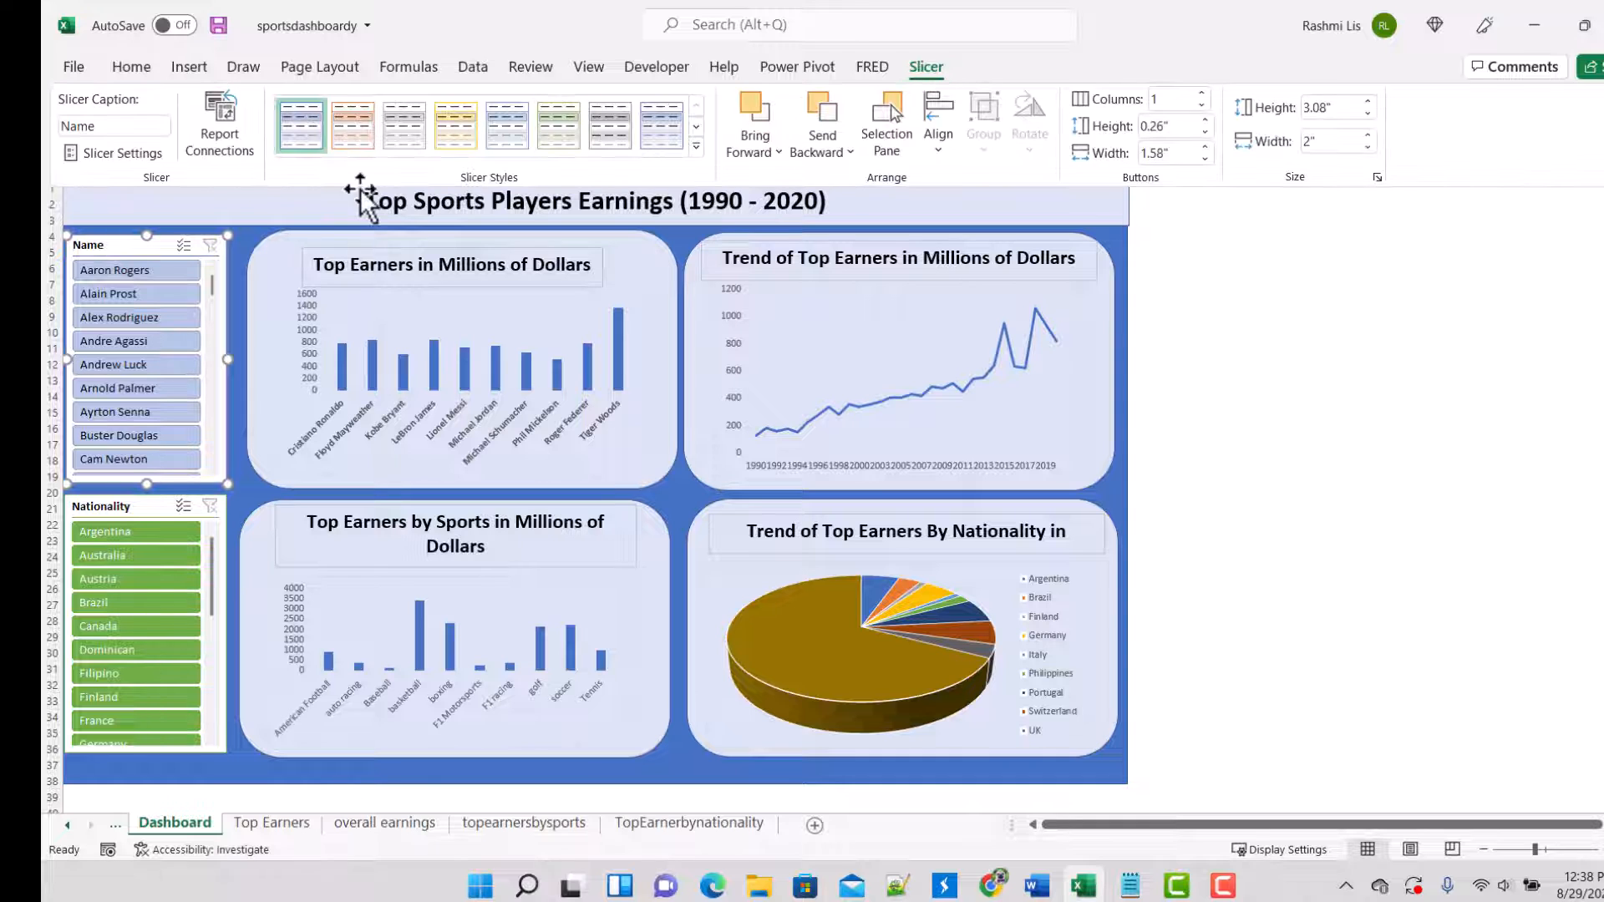
click(699, 130)
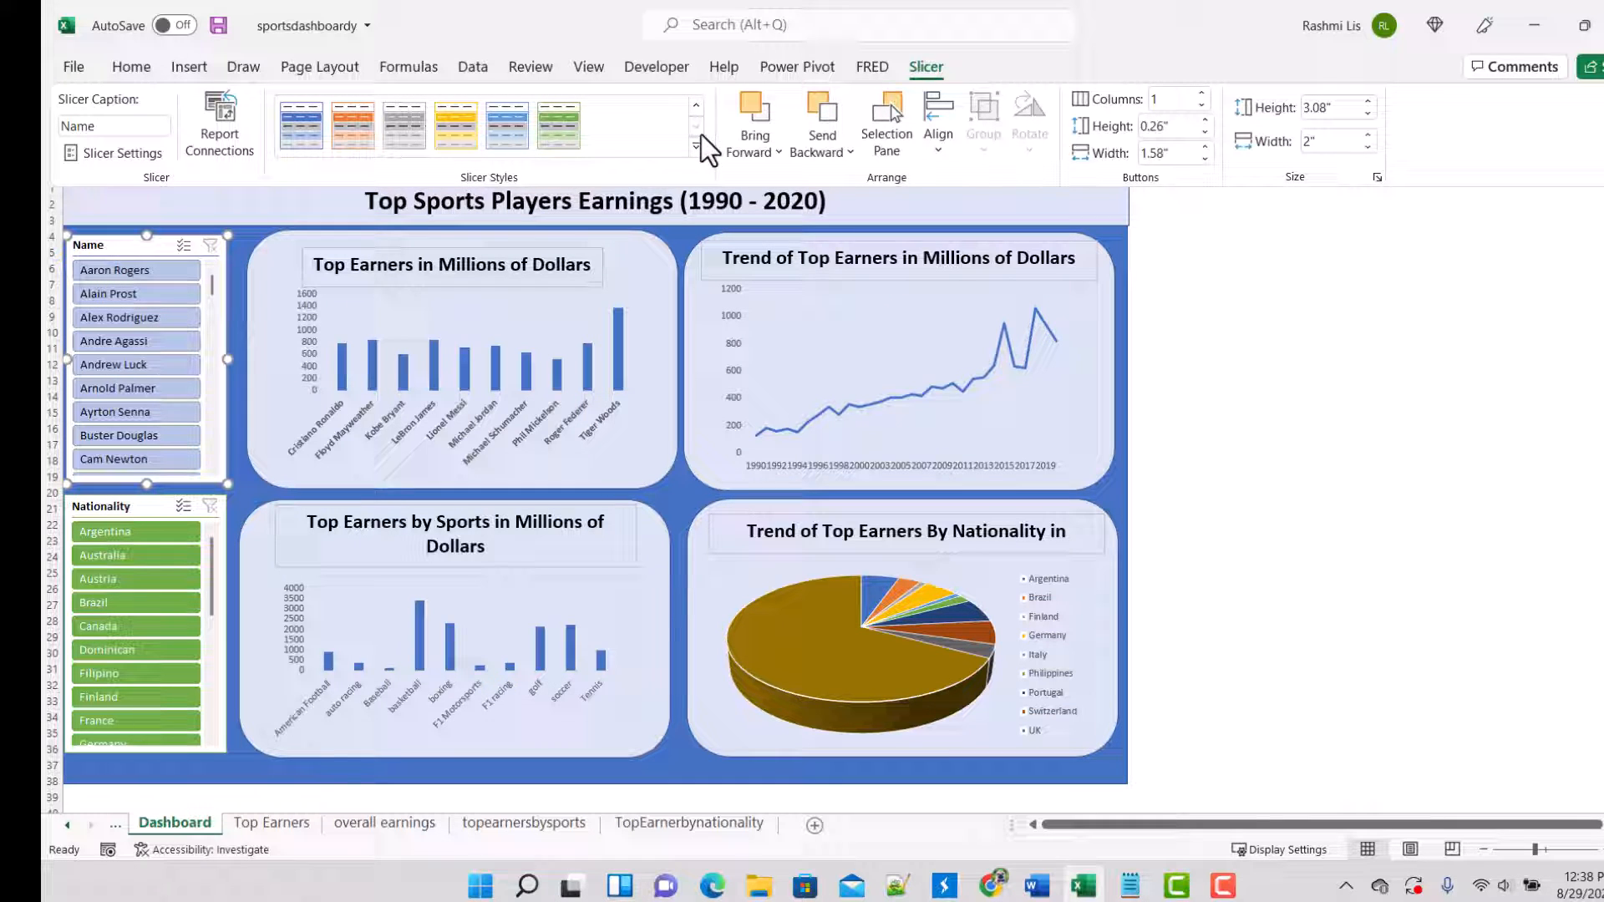
click(539, 127)
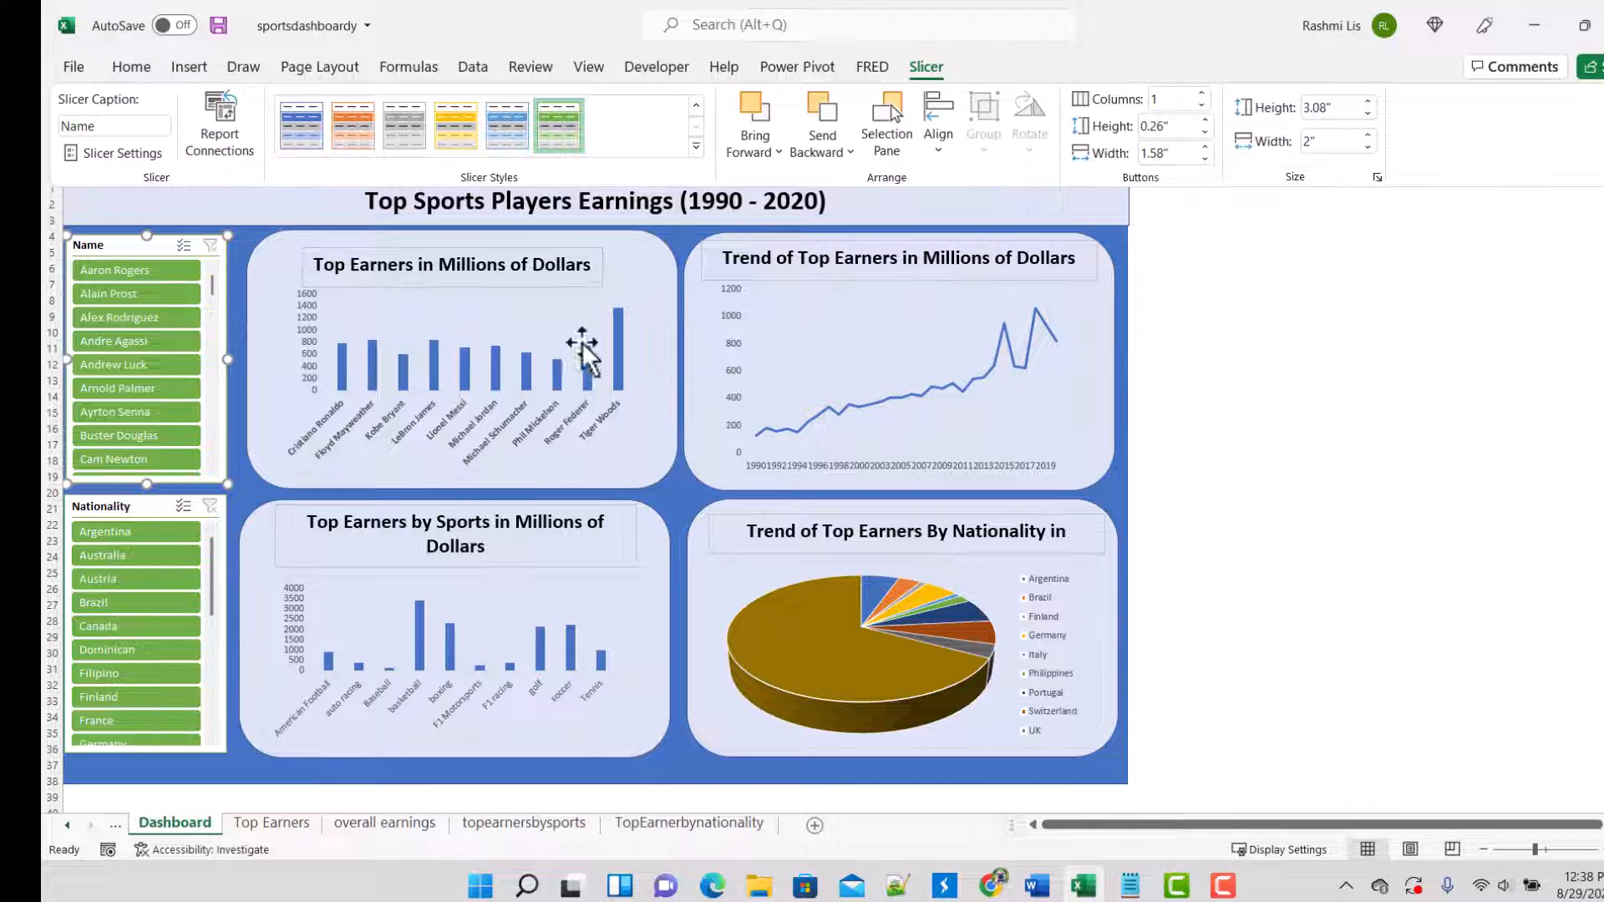
key(ctrl+F1)
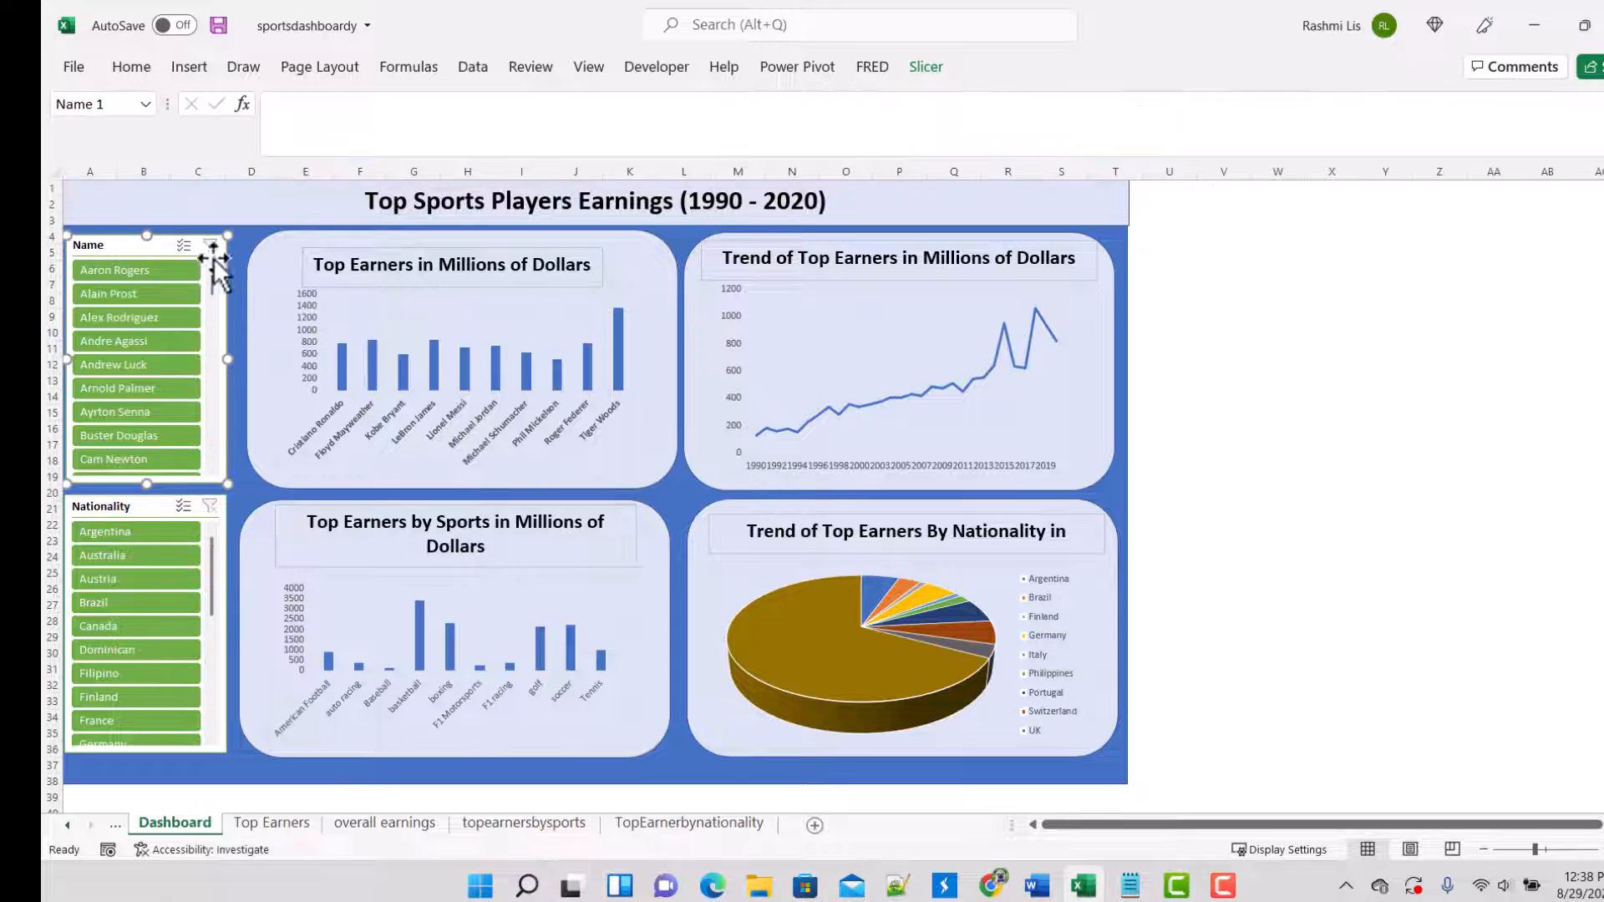
right_click(118, 245)
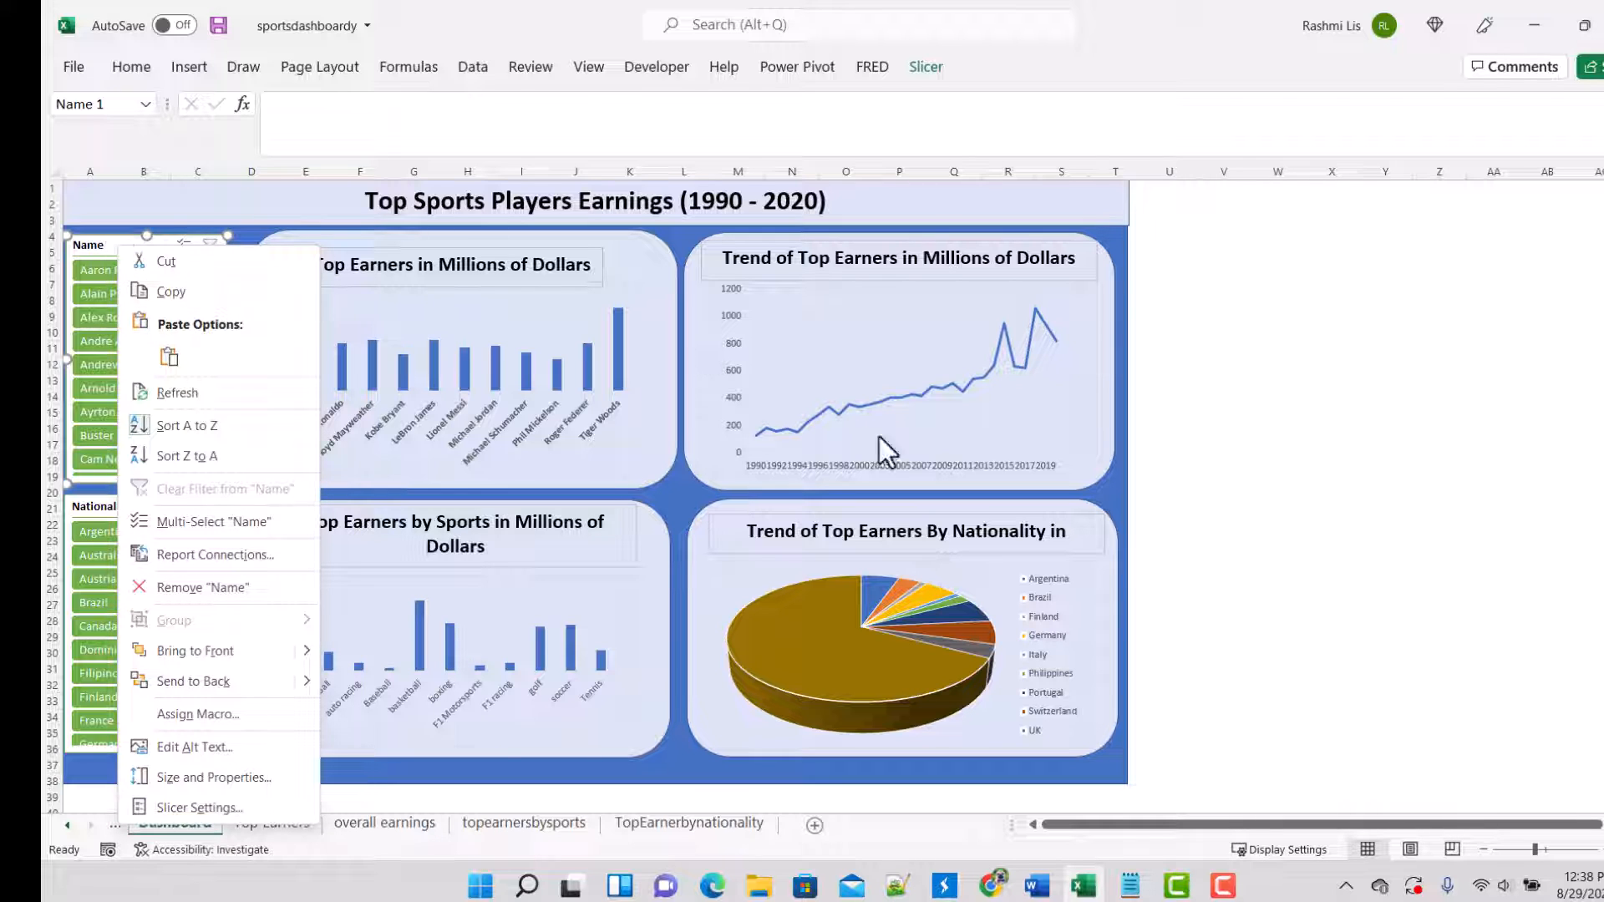
key(Escape)
click(132, 264)
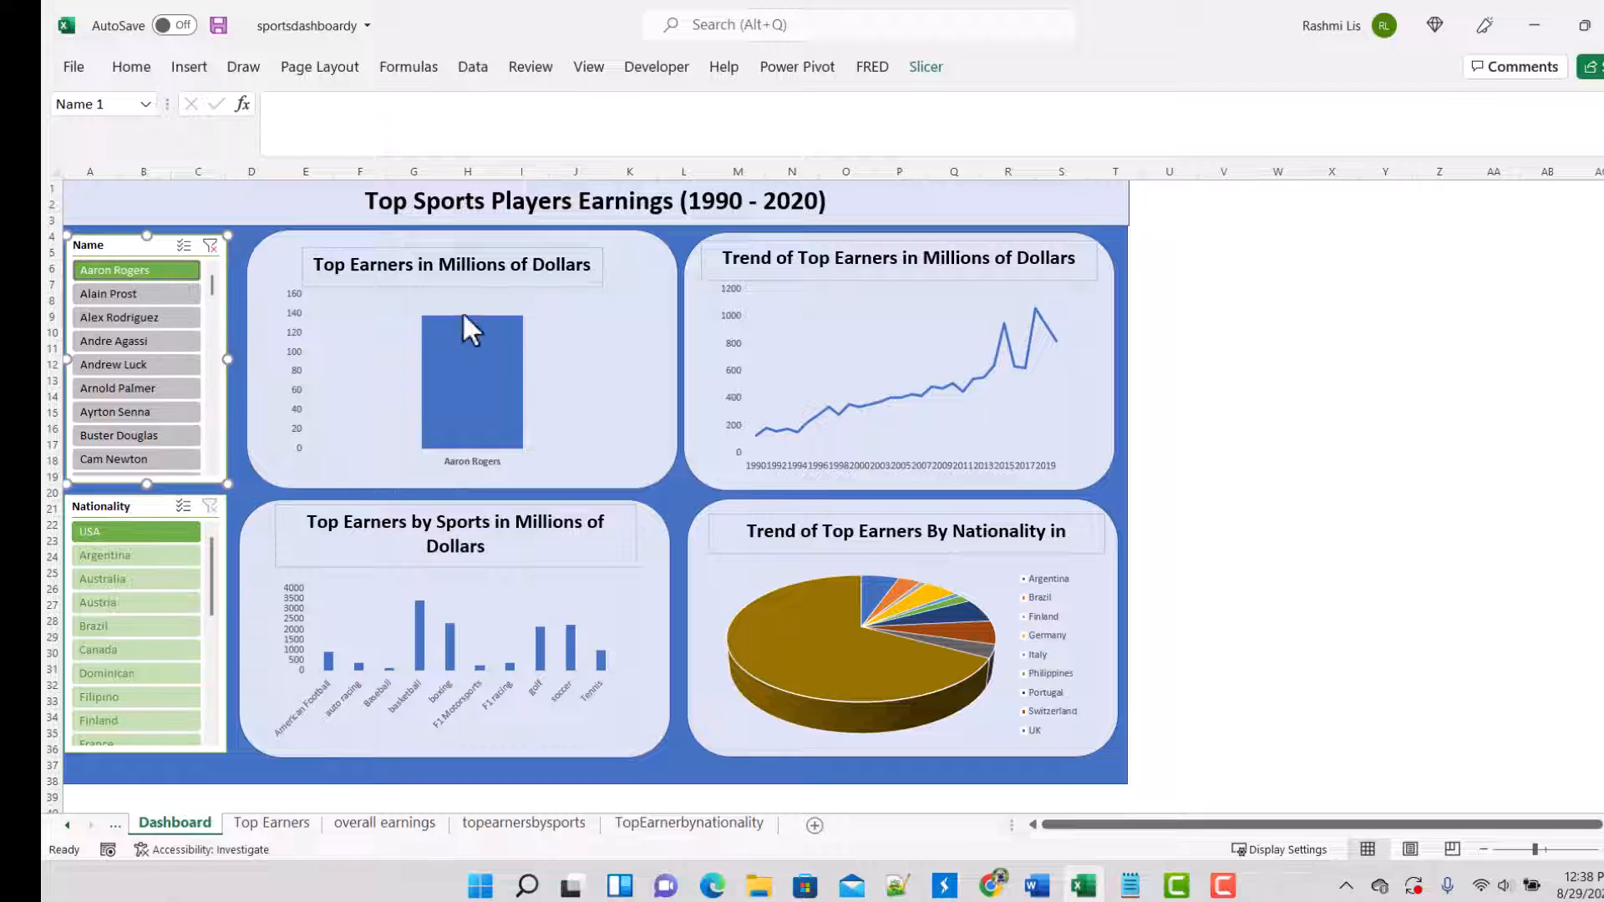
click(209, 248)
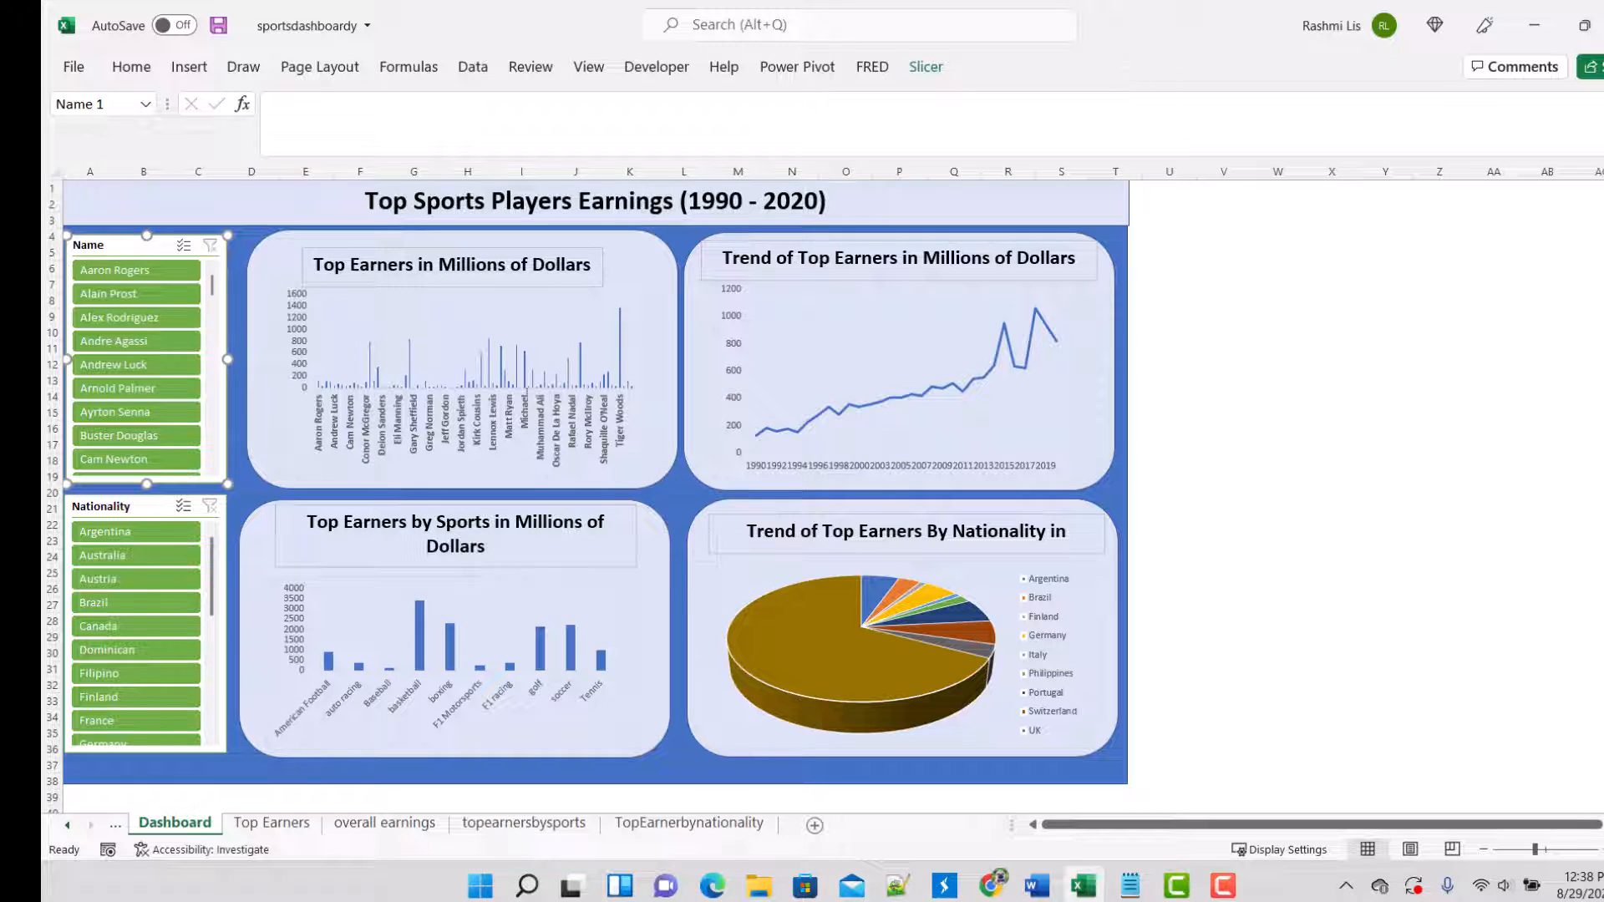
Step: On the Top Earners sheet, connect the Name slicer to PivotTable2, PivotTable4 and PivotTable3 through its report connections
key(ctrl+Page_Down)
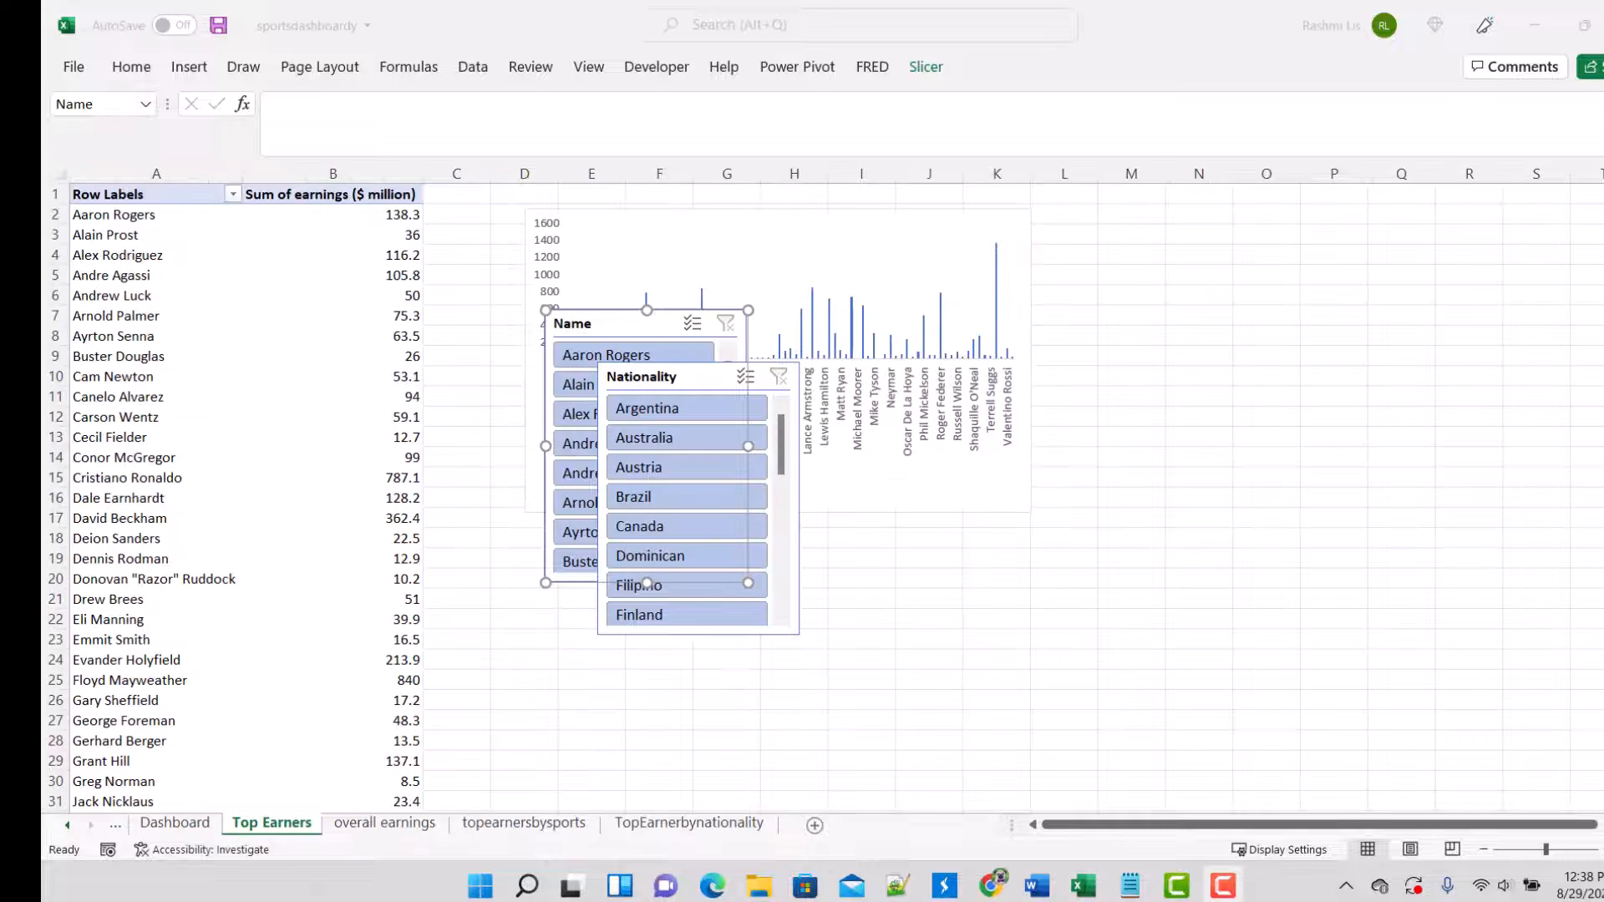
right_click(624, 327)
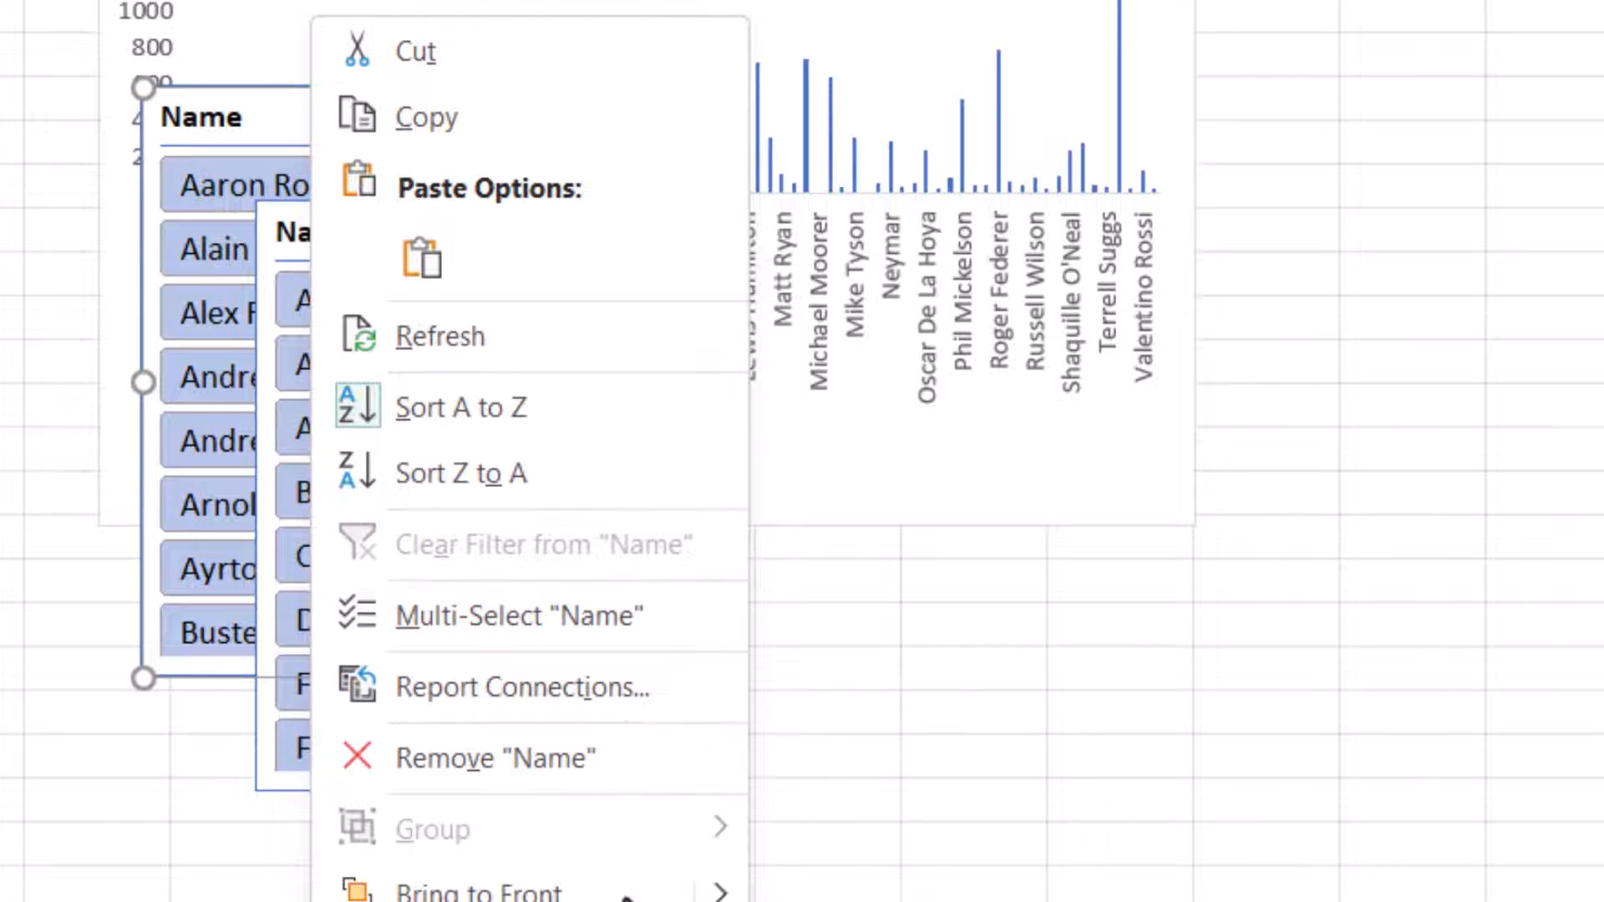
click(620, 679)
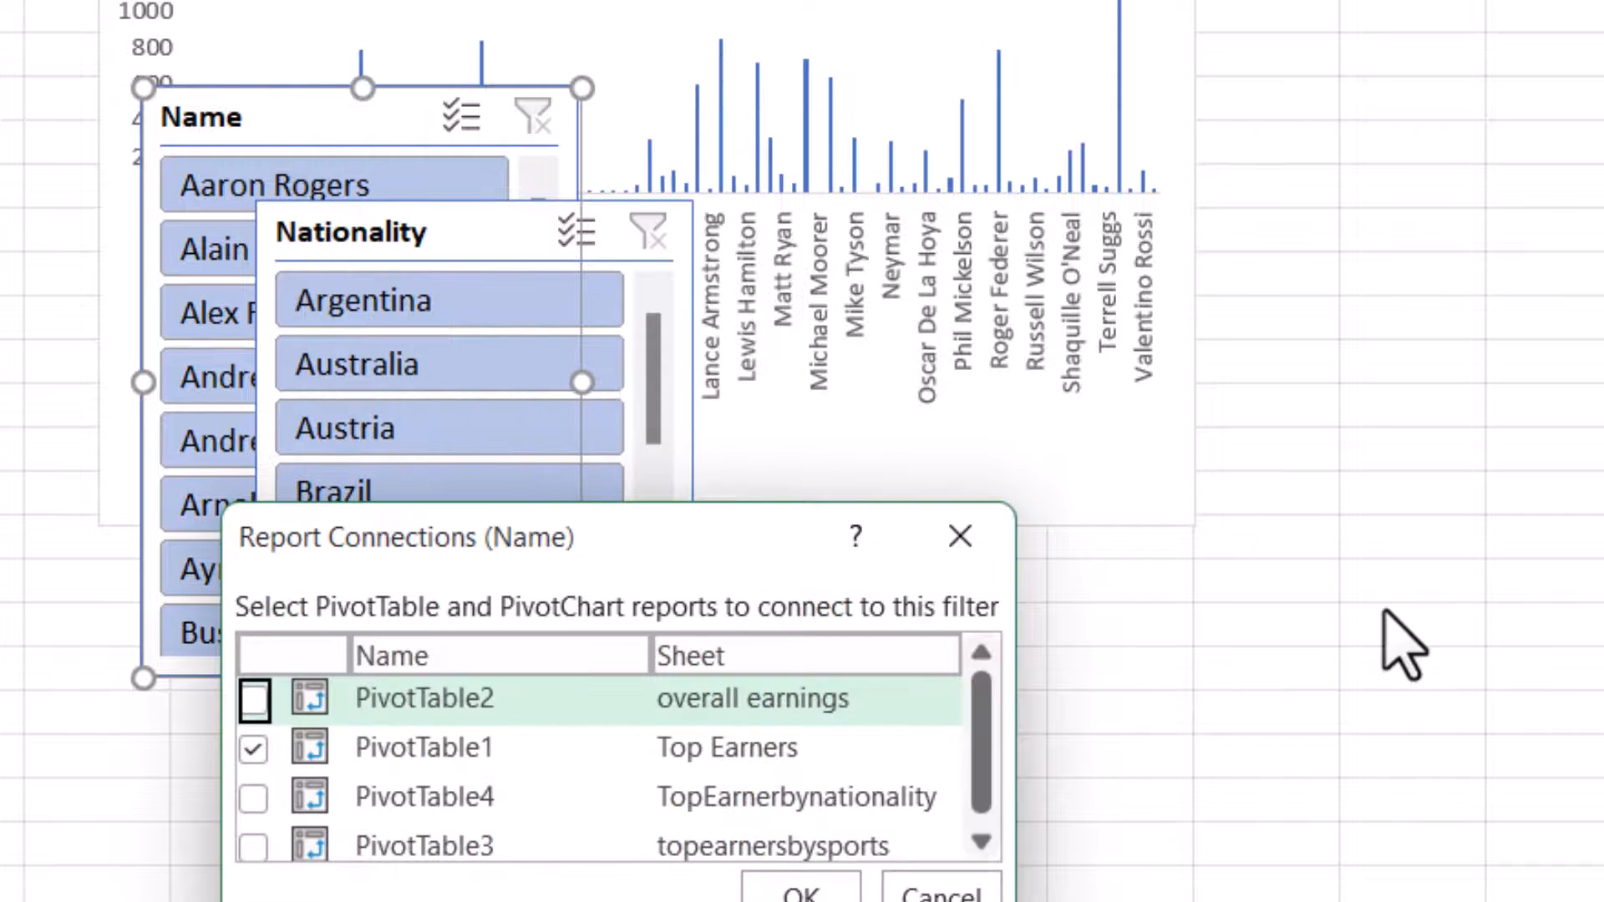
click(254, 700)
click(253, 798)
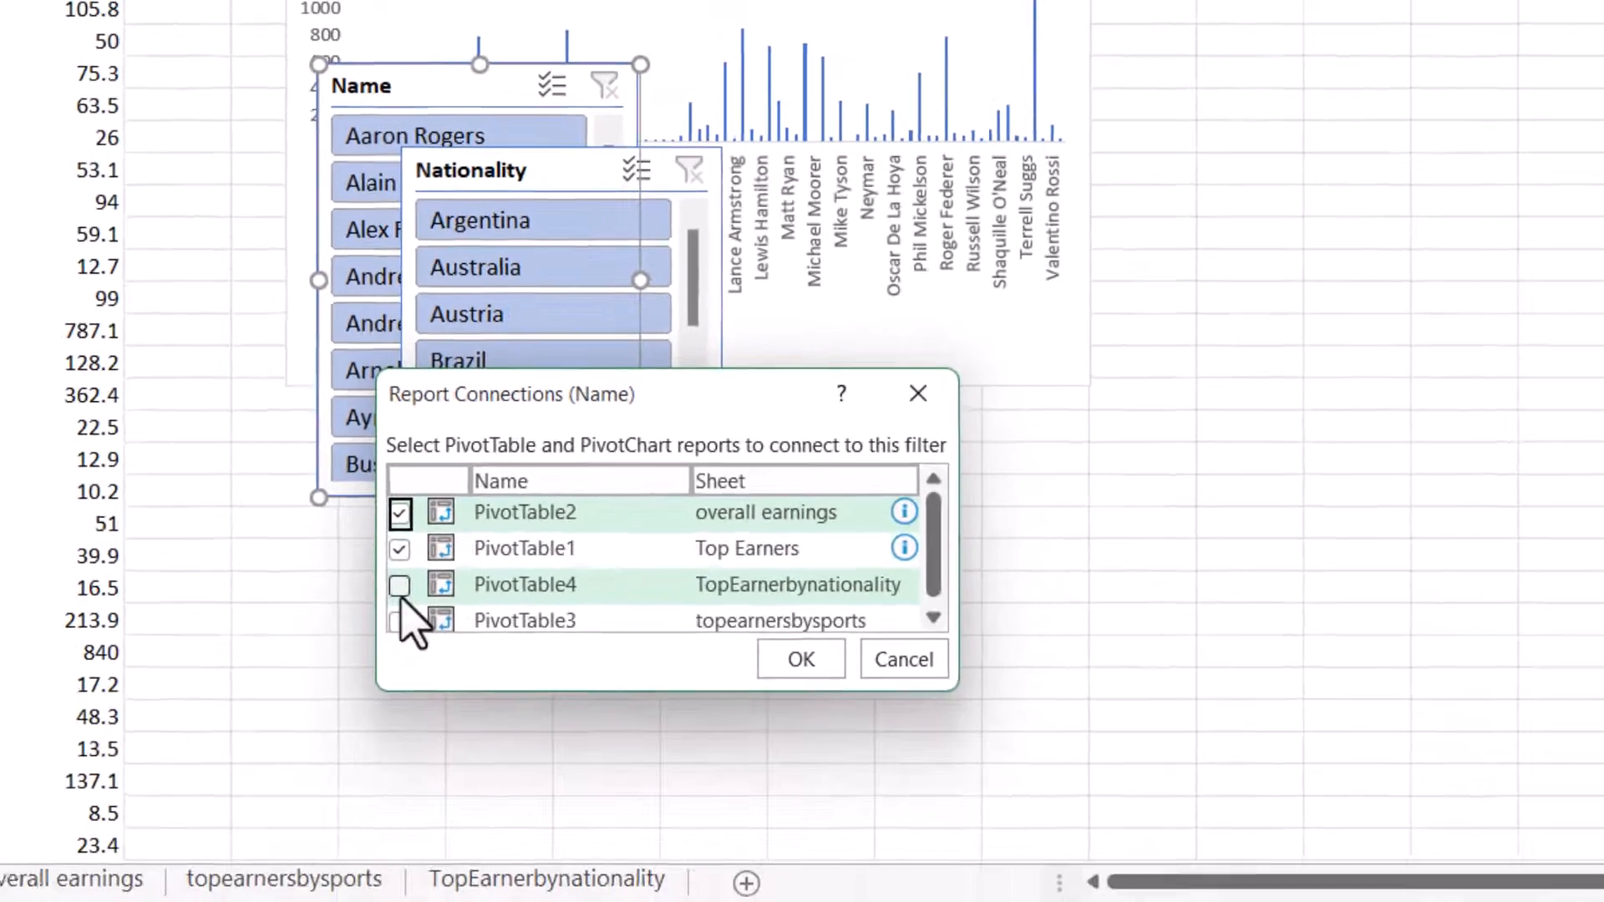
click(253, 847)
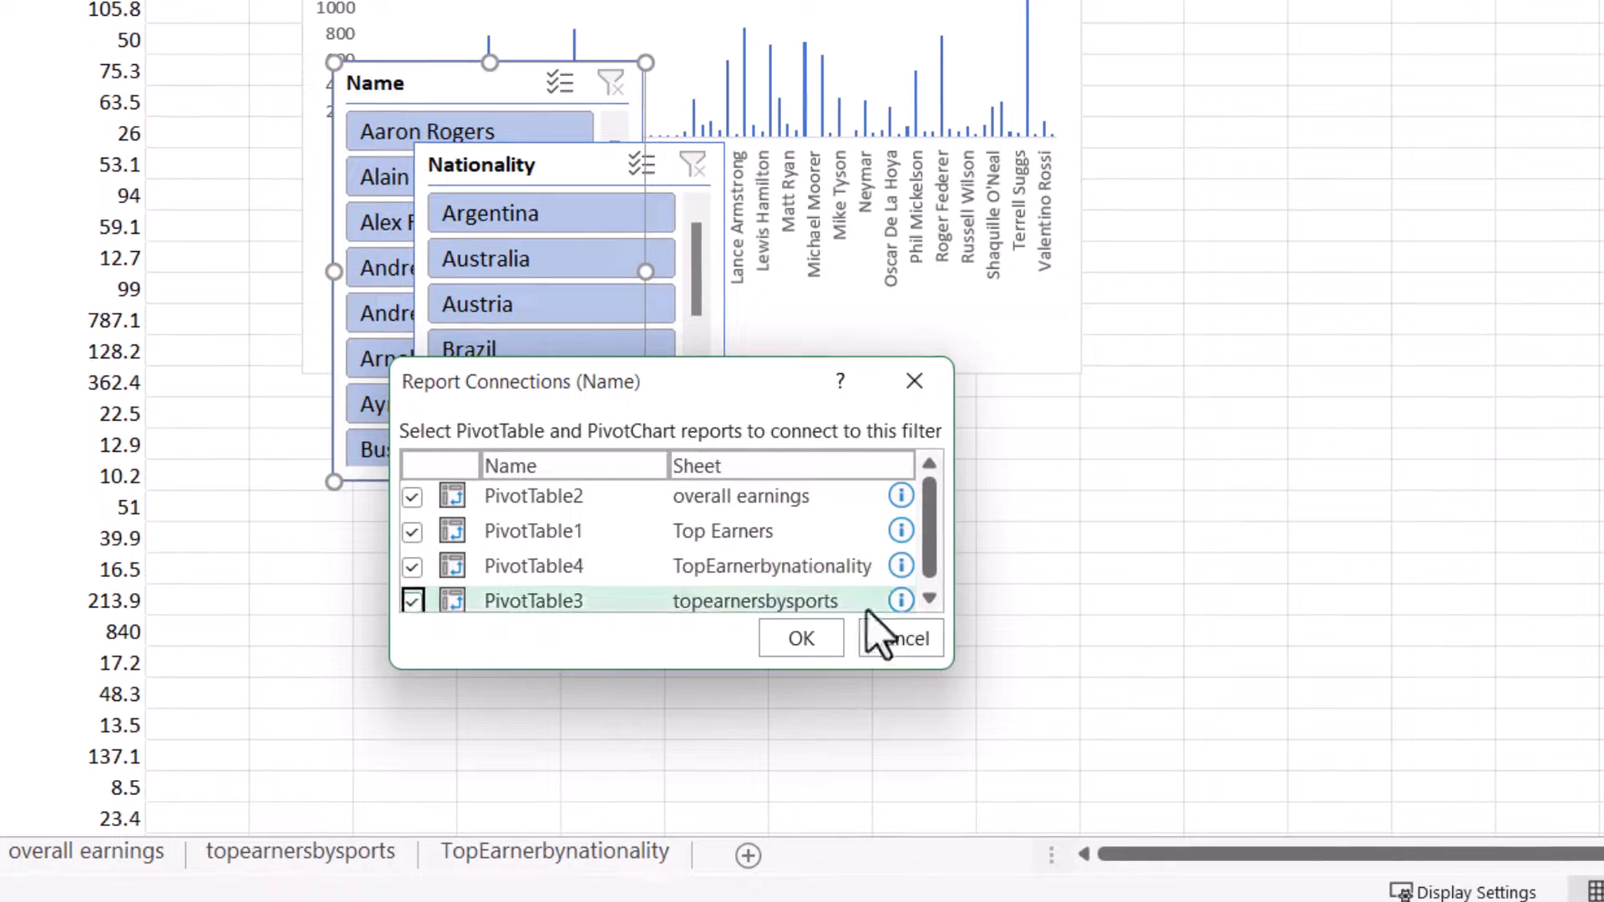
click(938, 597)
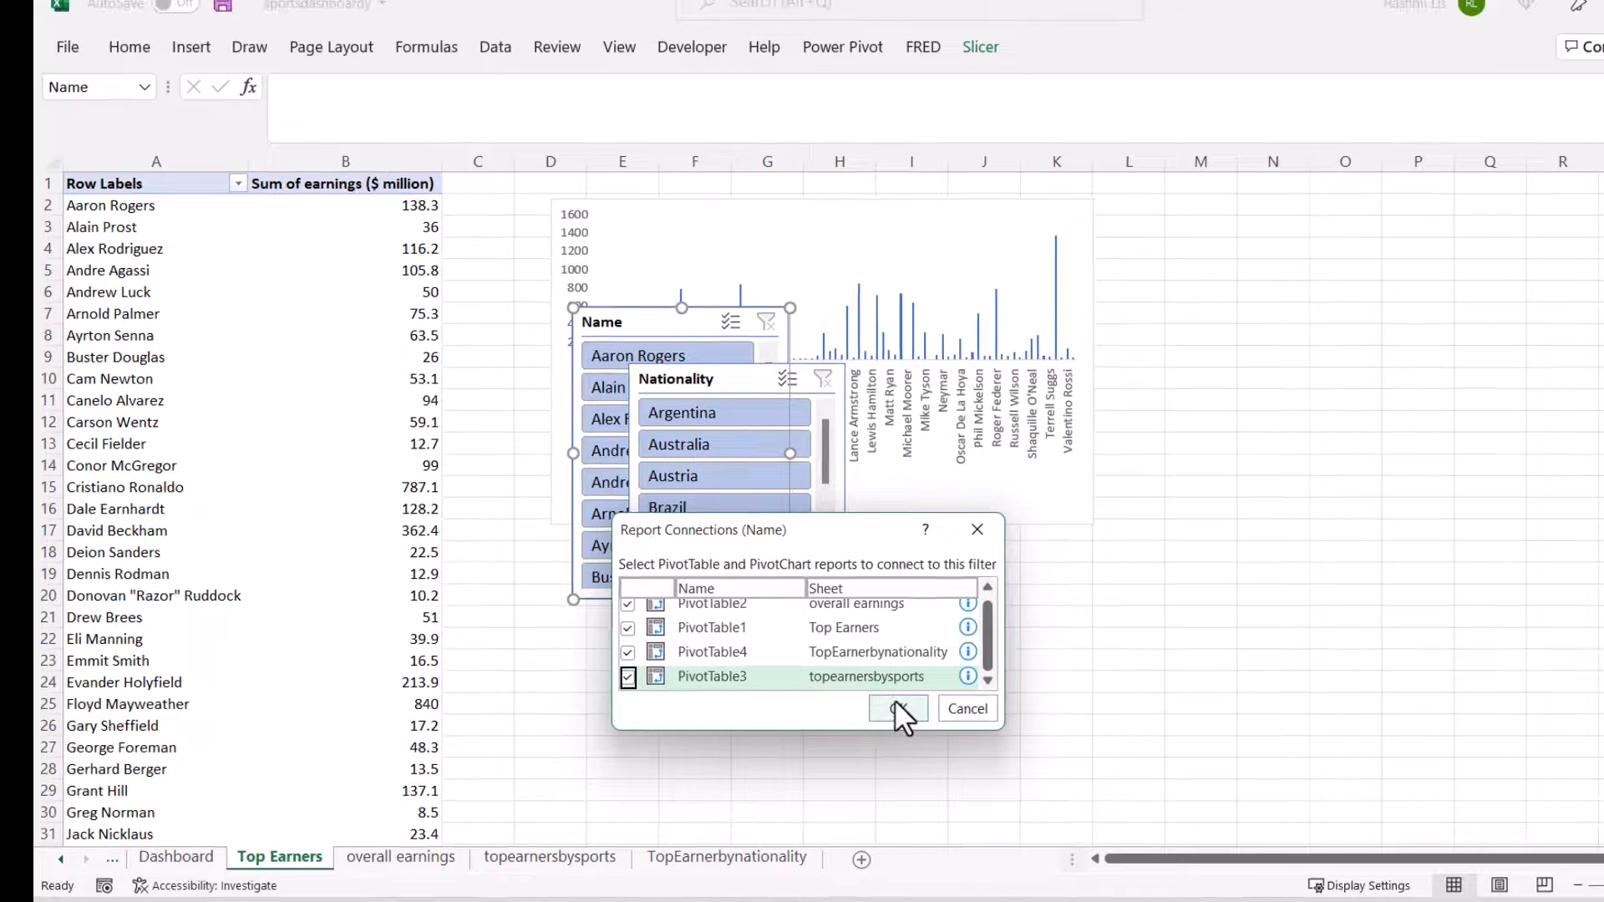
click(808, 645)
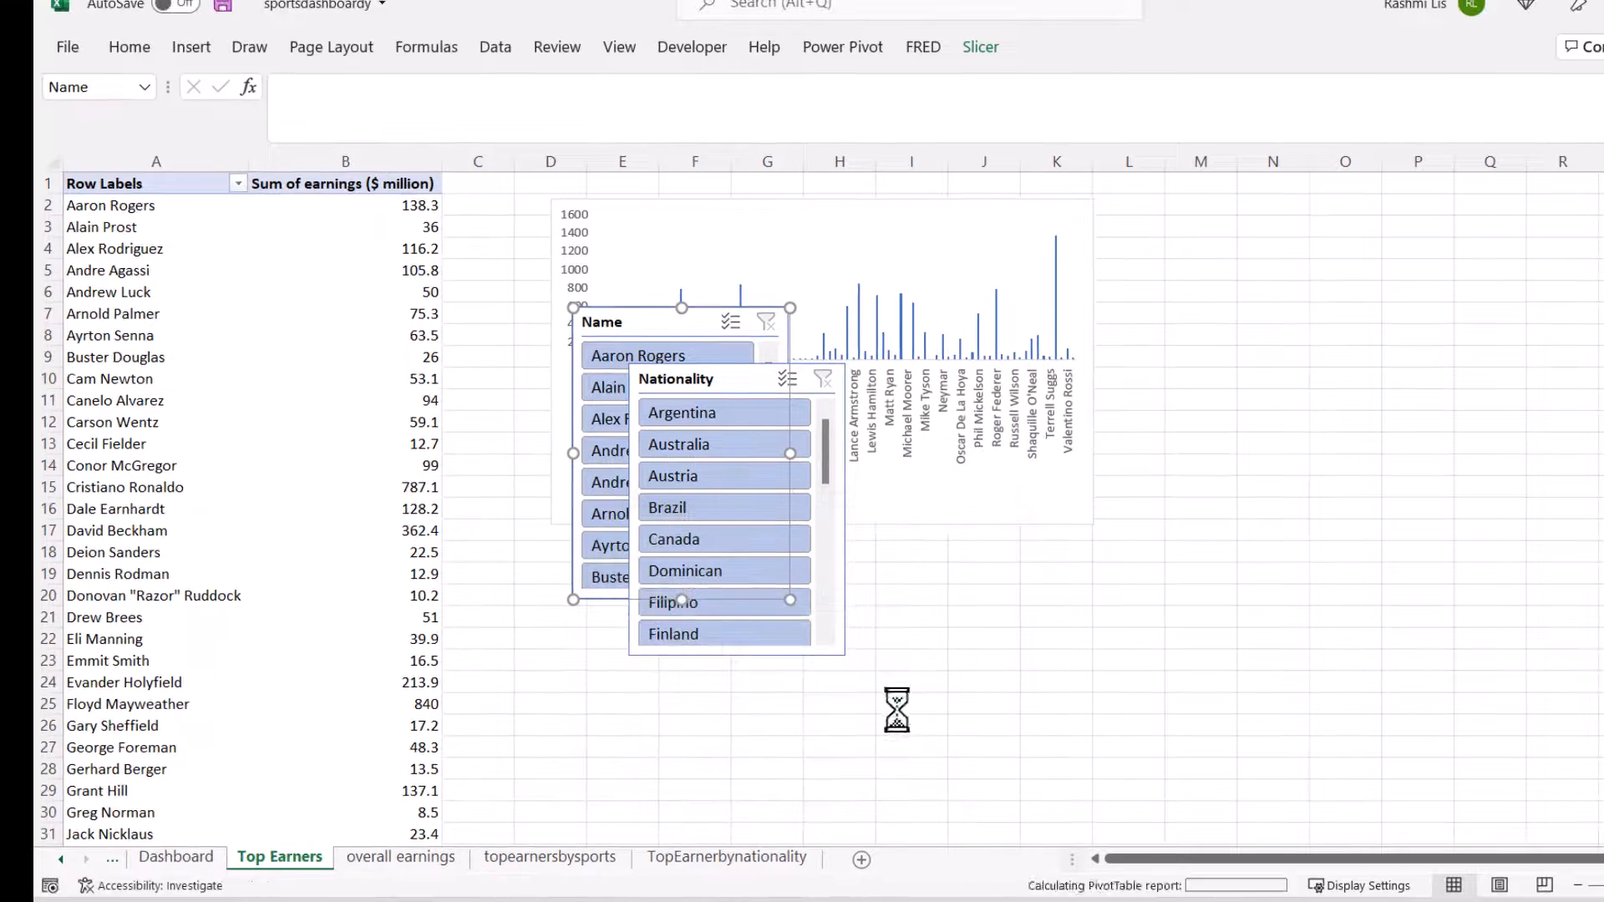
Step: Connect the Nationality slicer on the Top Earners sheet to PivotTable2, PivotTable4 and PivotTable3 as well, then deselect the slicer
click(756, 371)
right_click(754, 373)
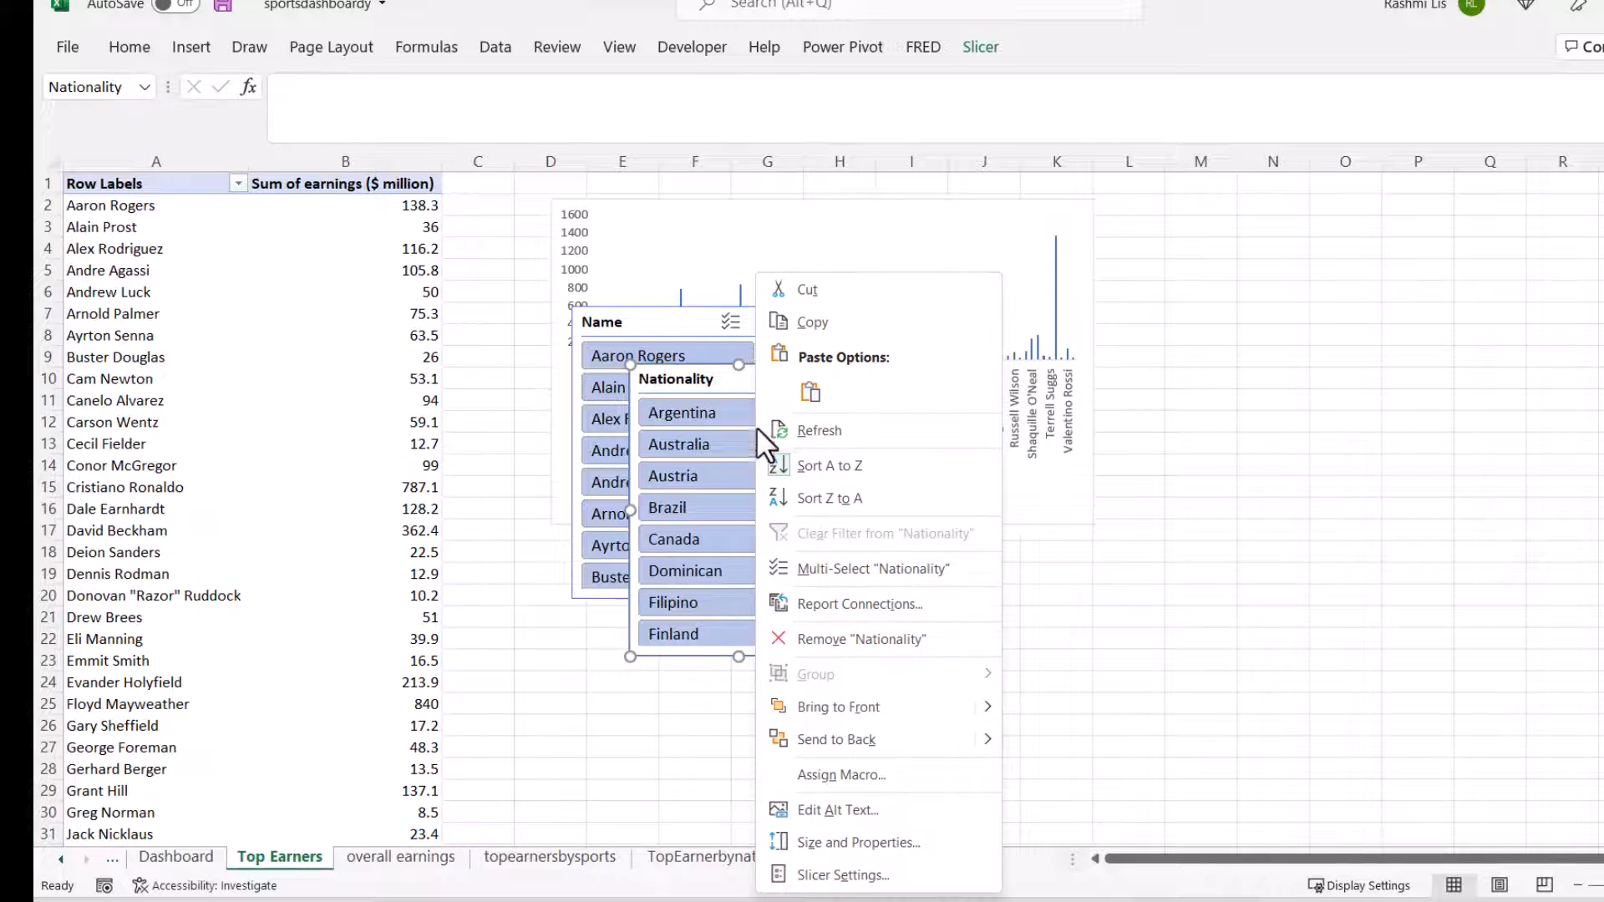
click(846, 600)
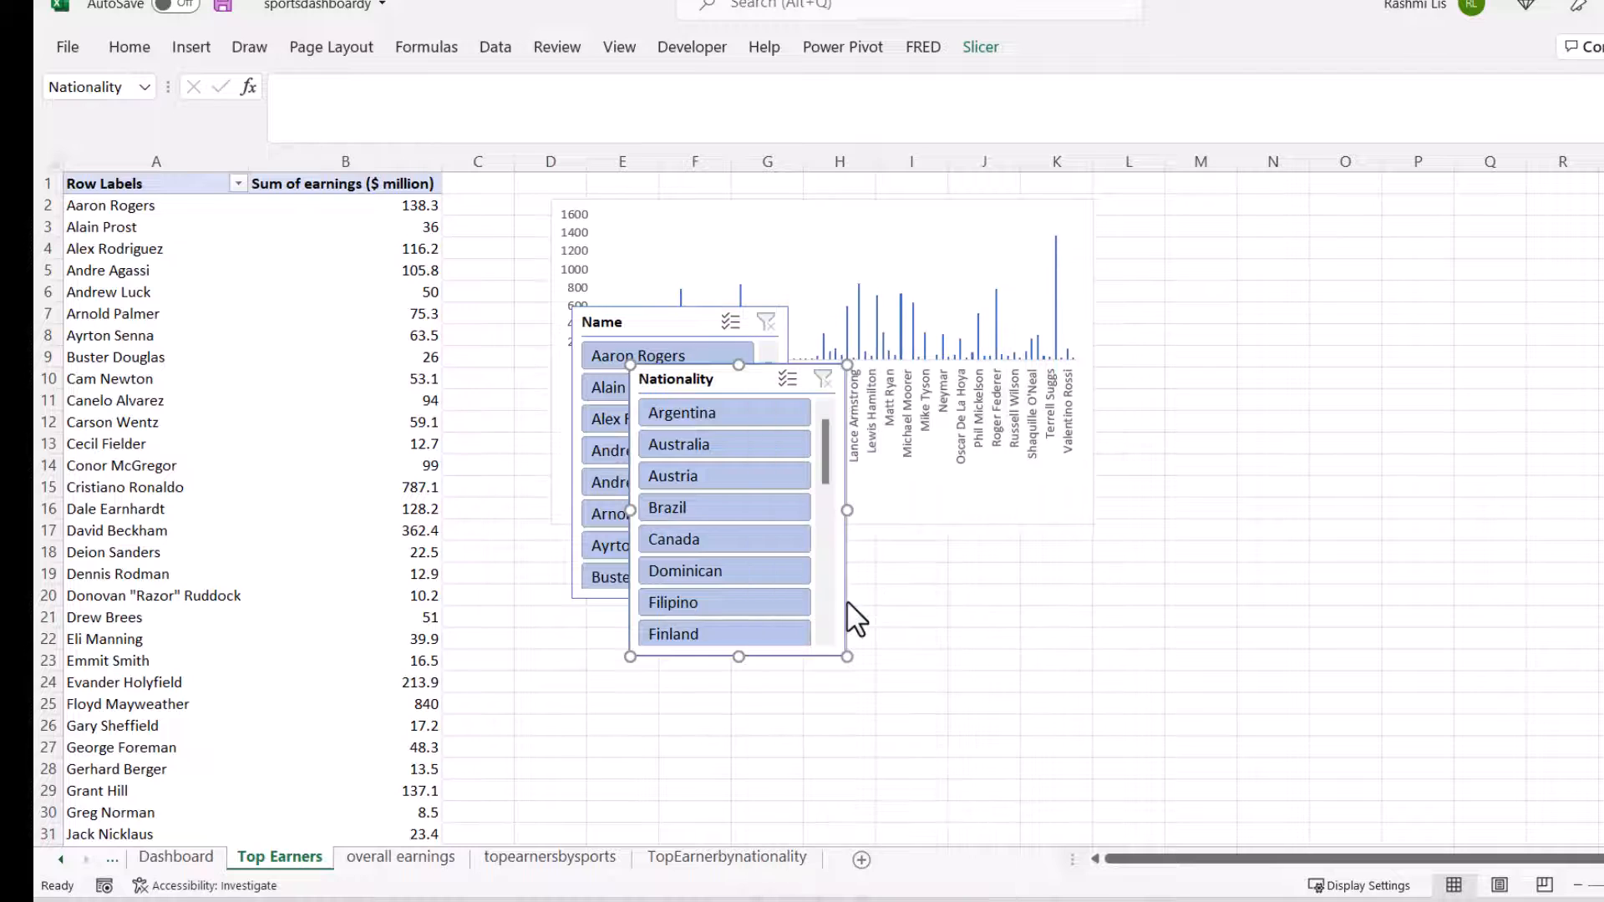
click(666, 612)
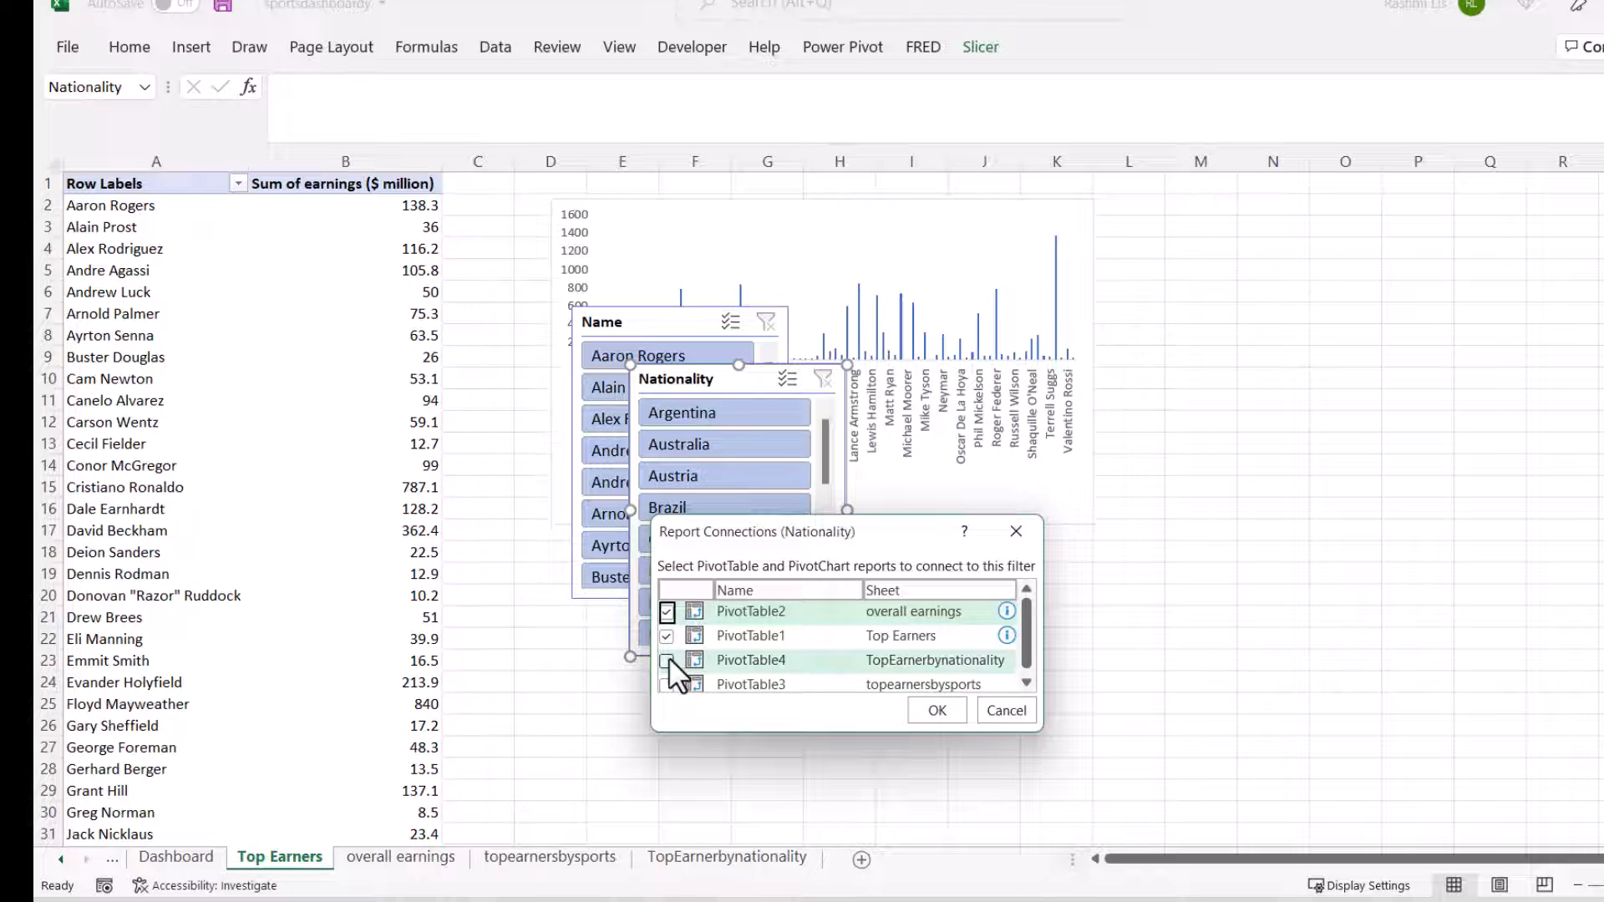
click(668, 658)
click(668, 682)
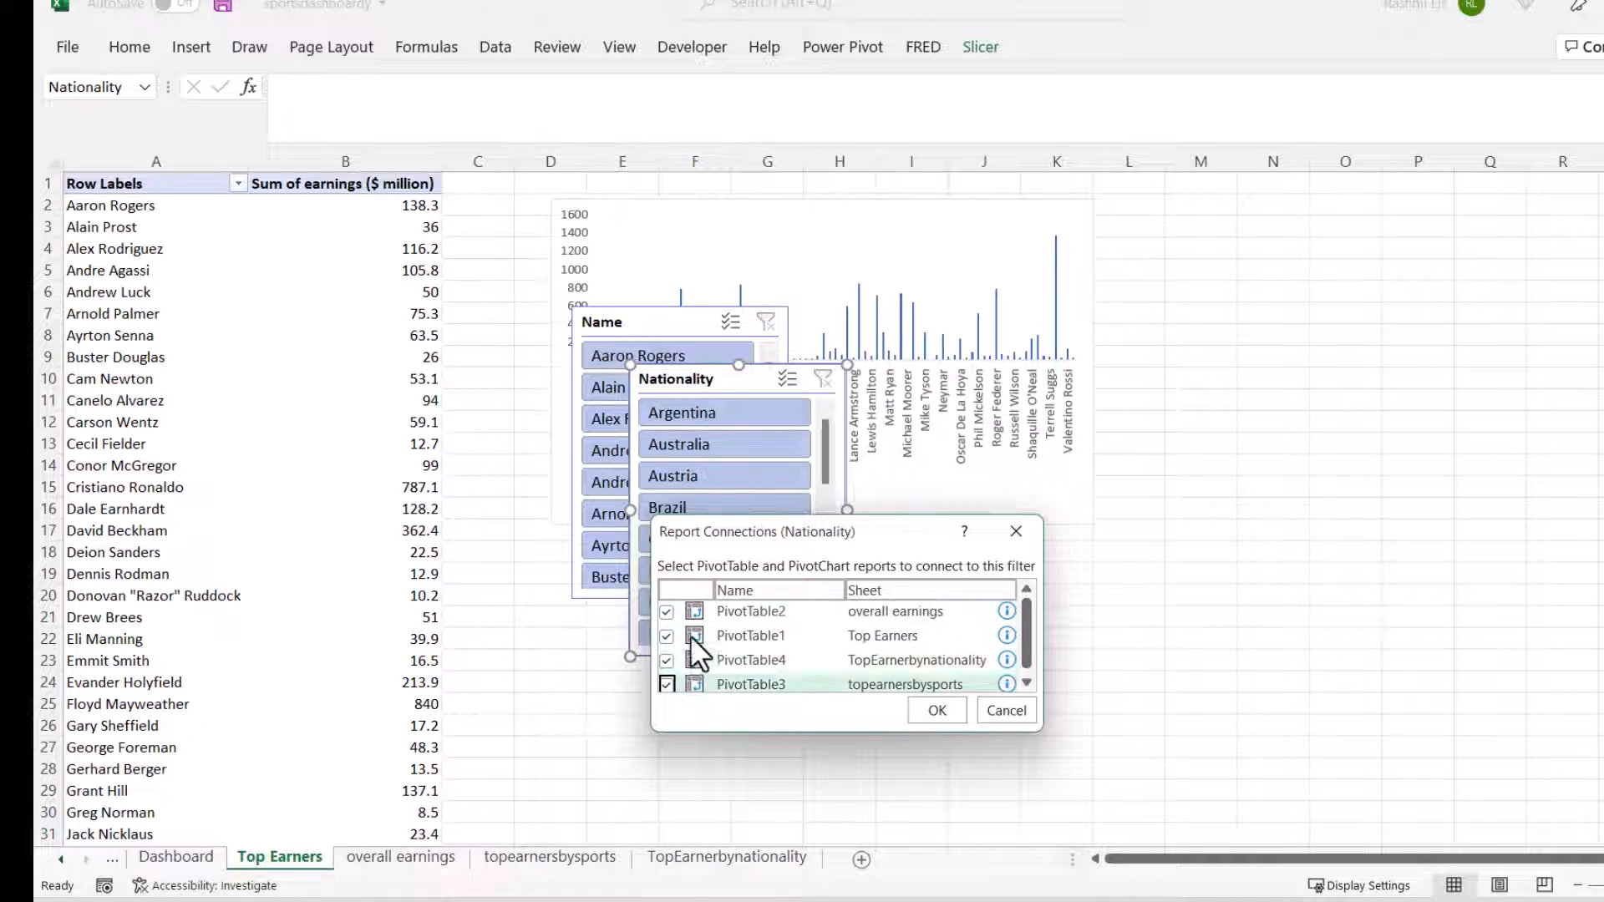
click(949, 717)
click(1274, 422)
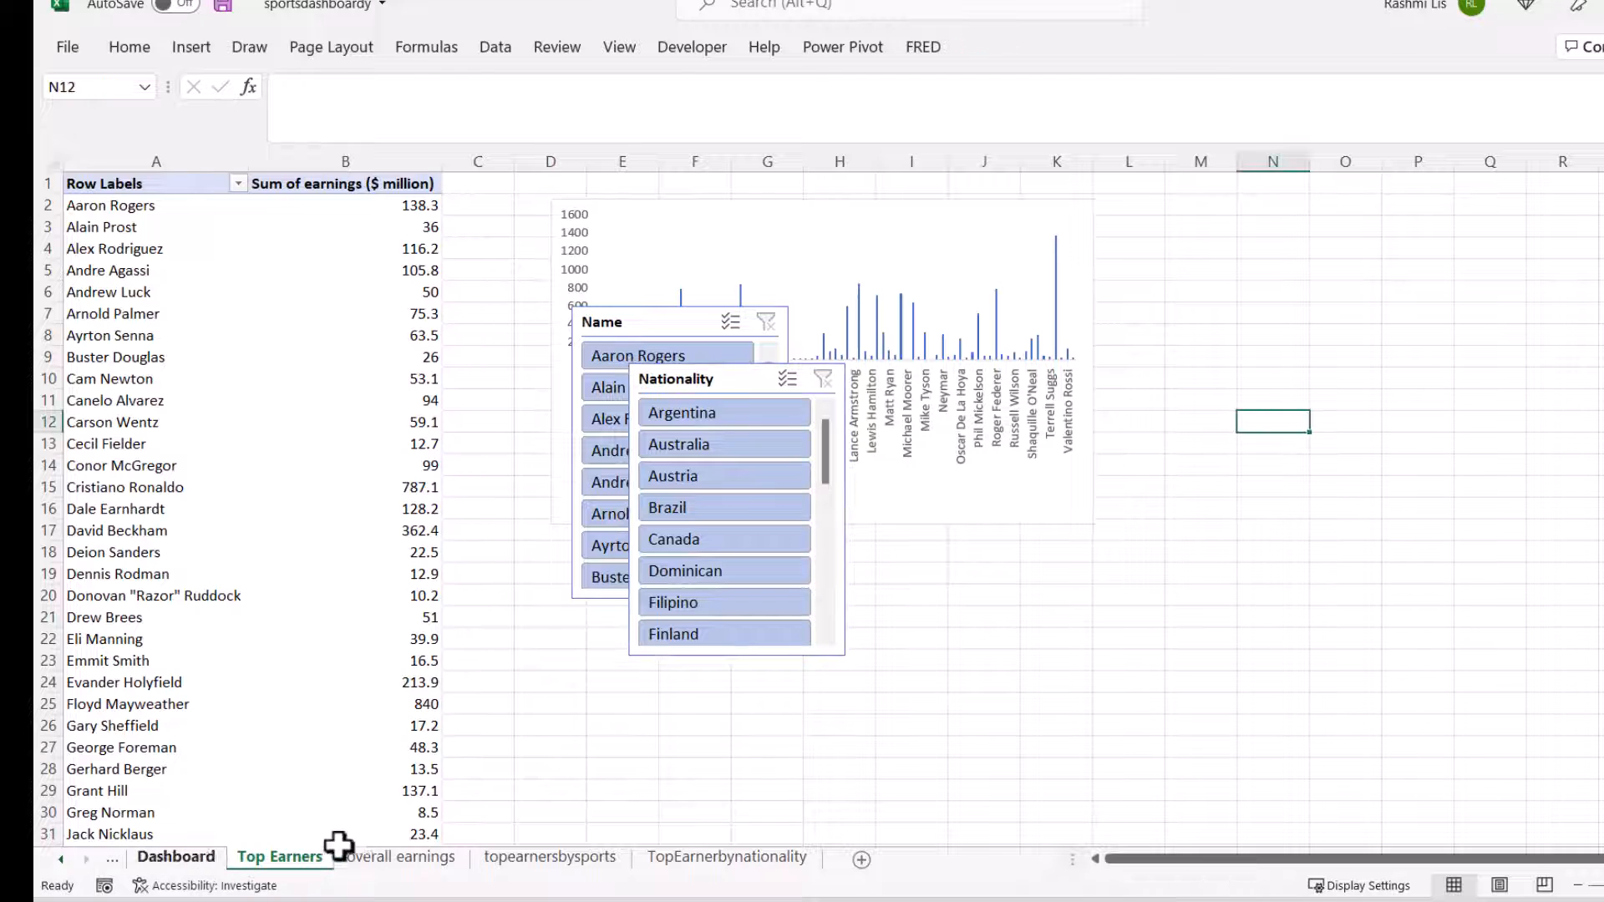
Step: Test the connected slicers on the Dashboard sheet by filtering to Alex Rodriguez, clearing that filter and filtering the nationality to France
click(167, 858)
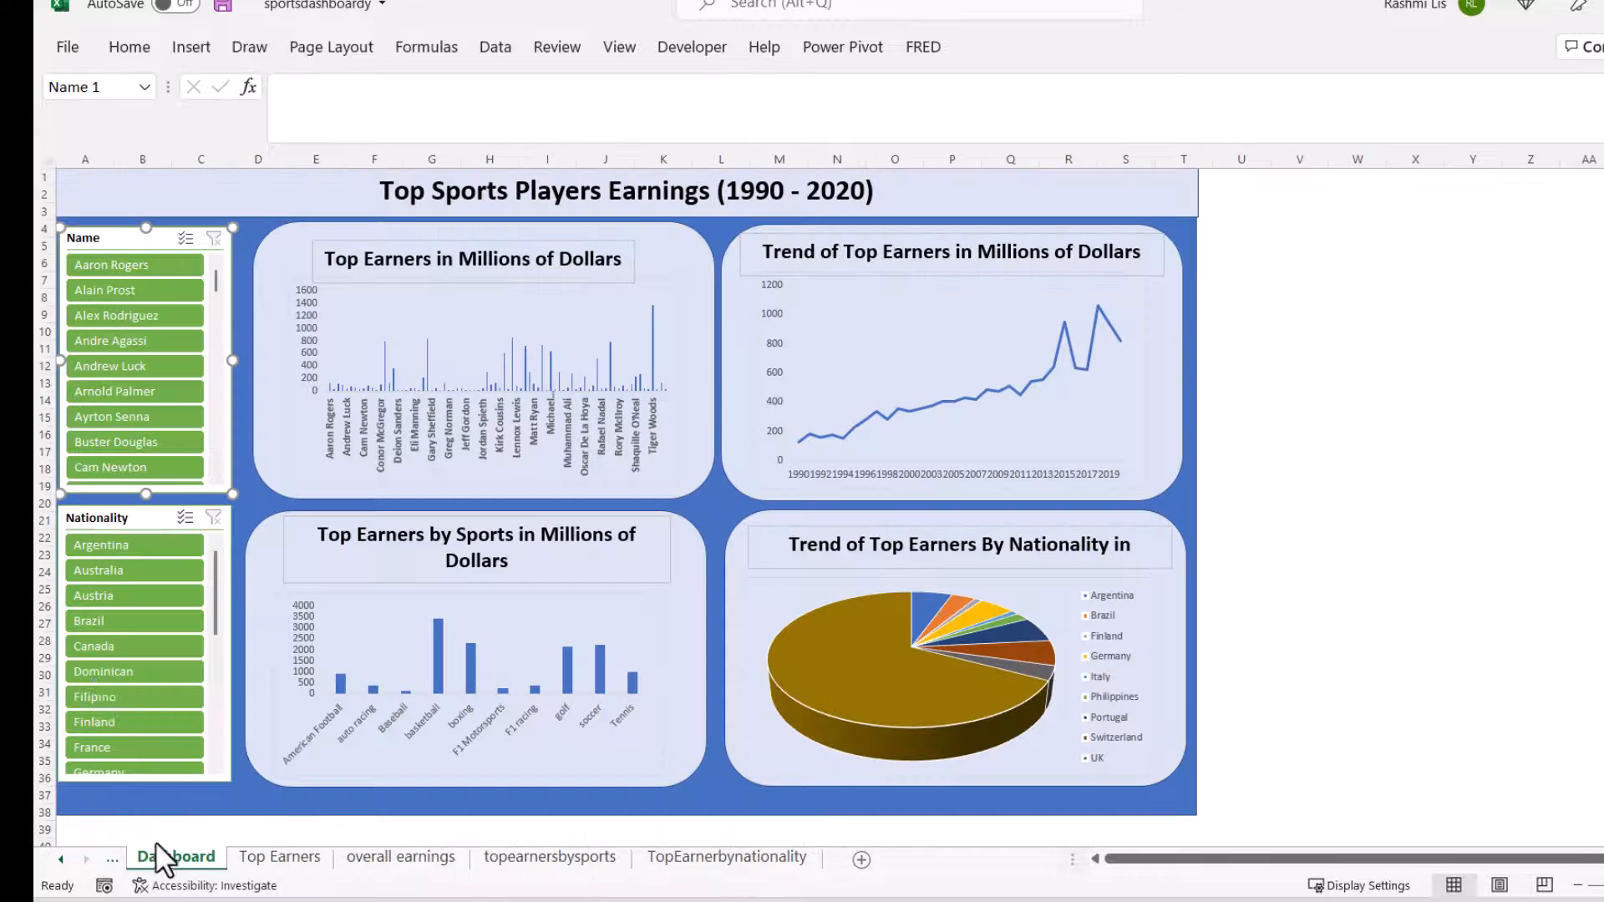
click(158, 316)
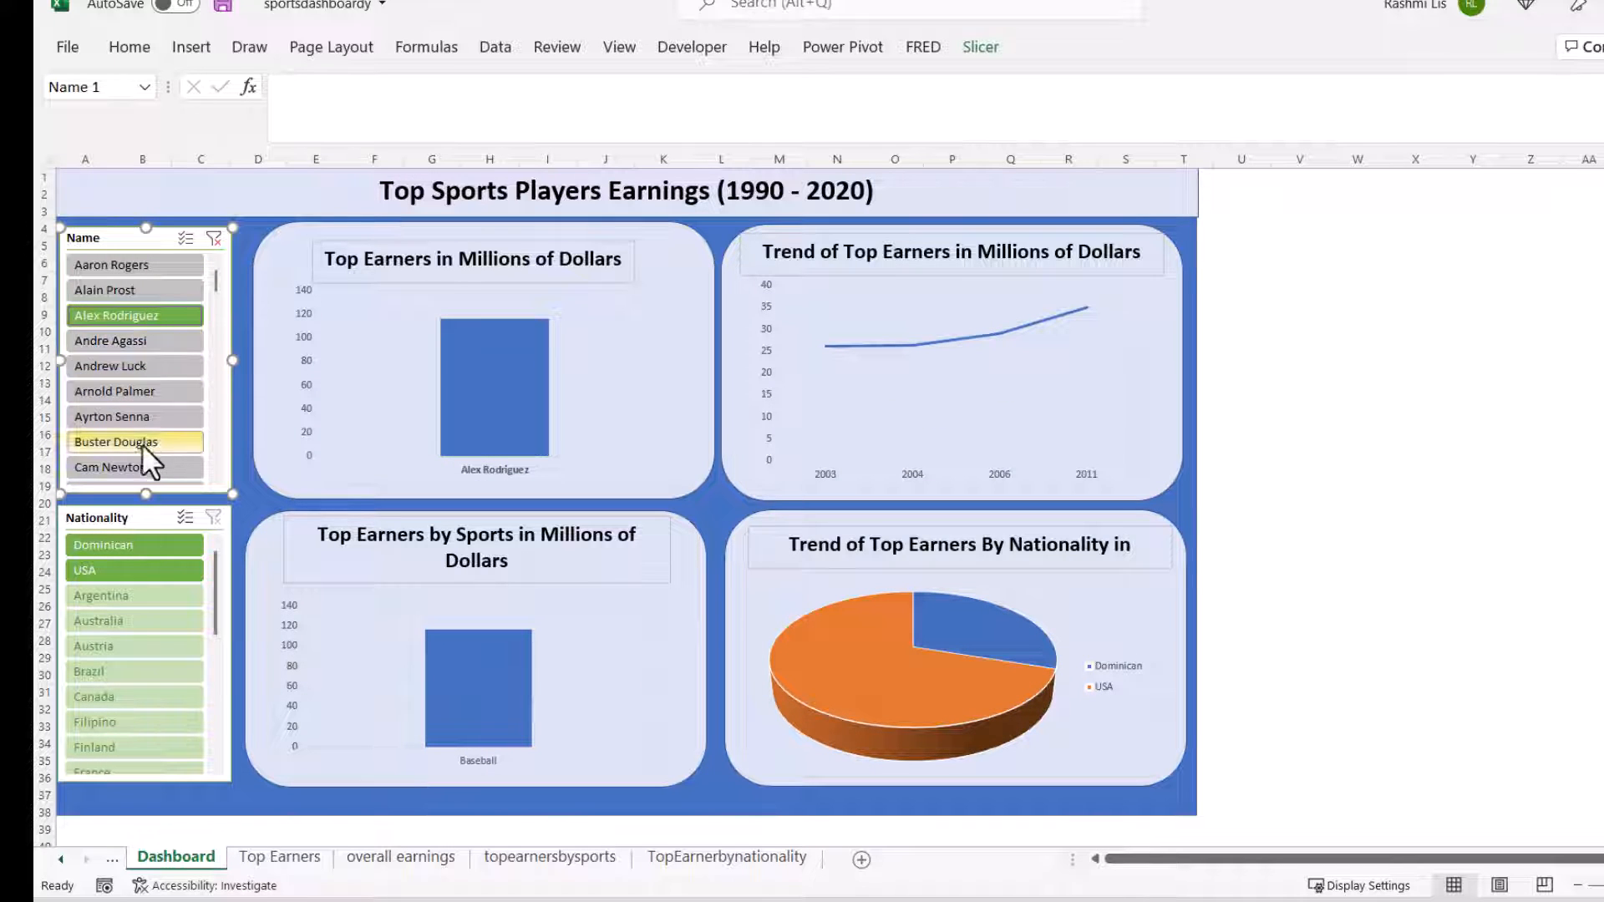
click(214, 239)
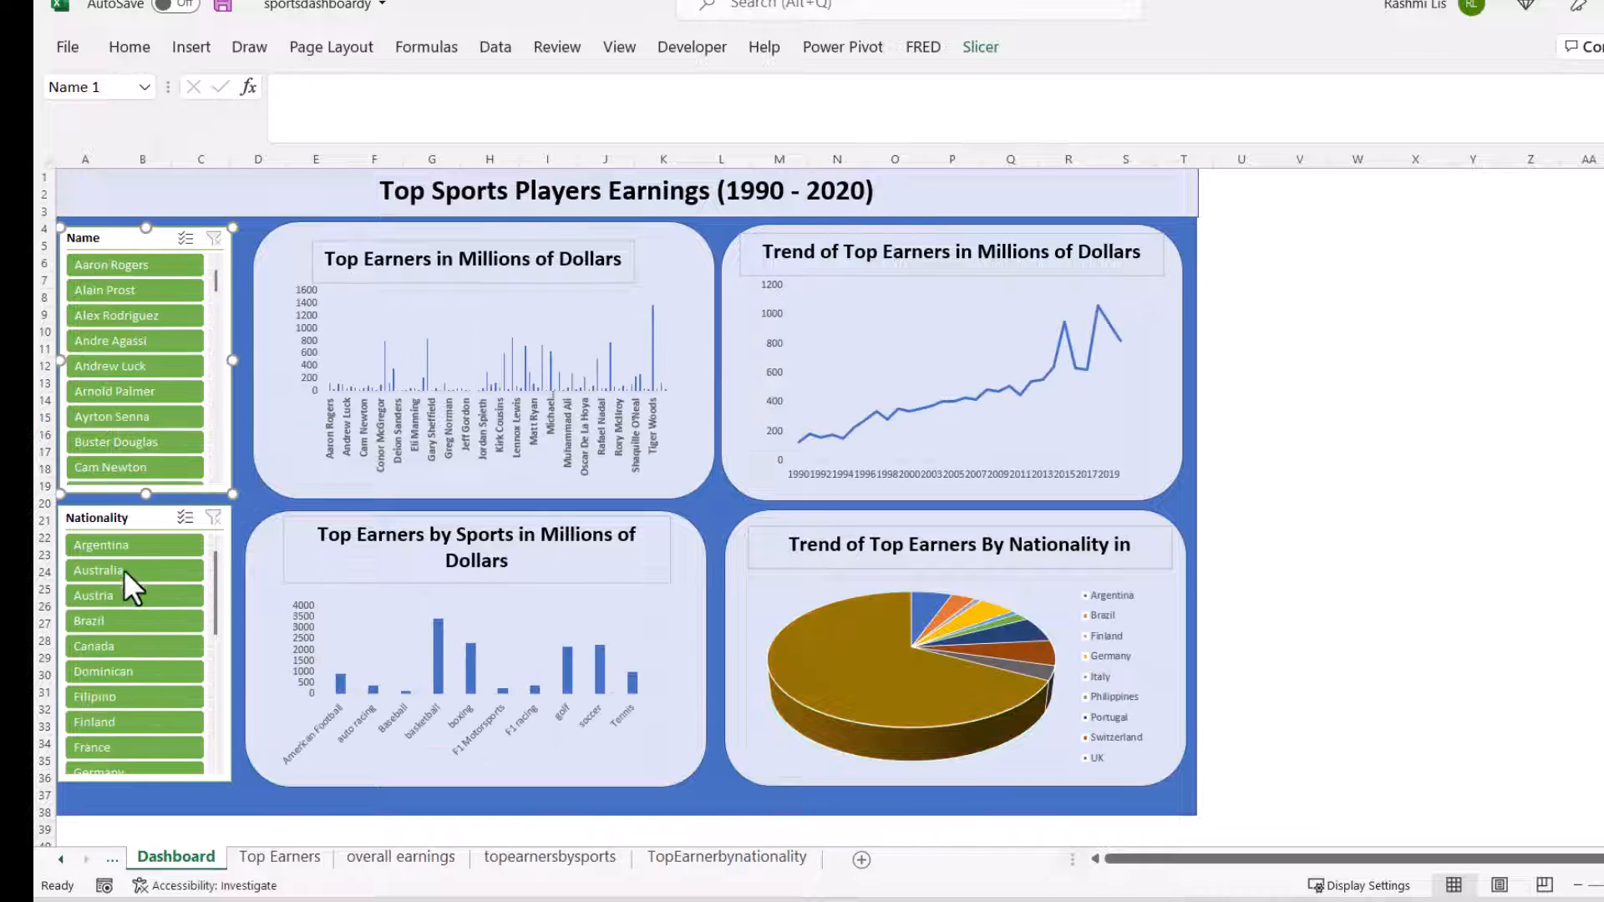
click(134, 742)
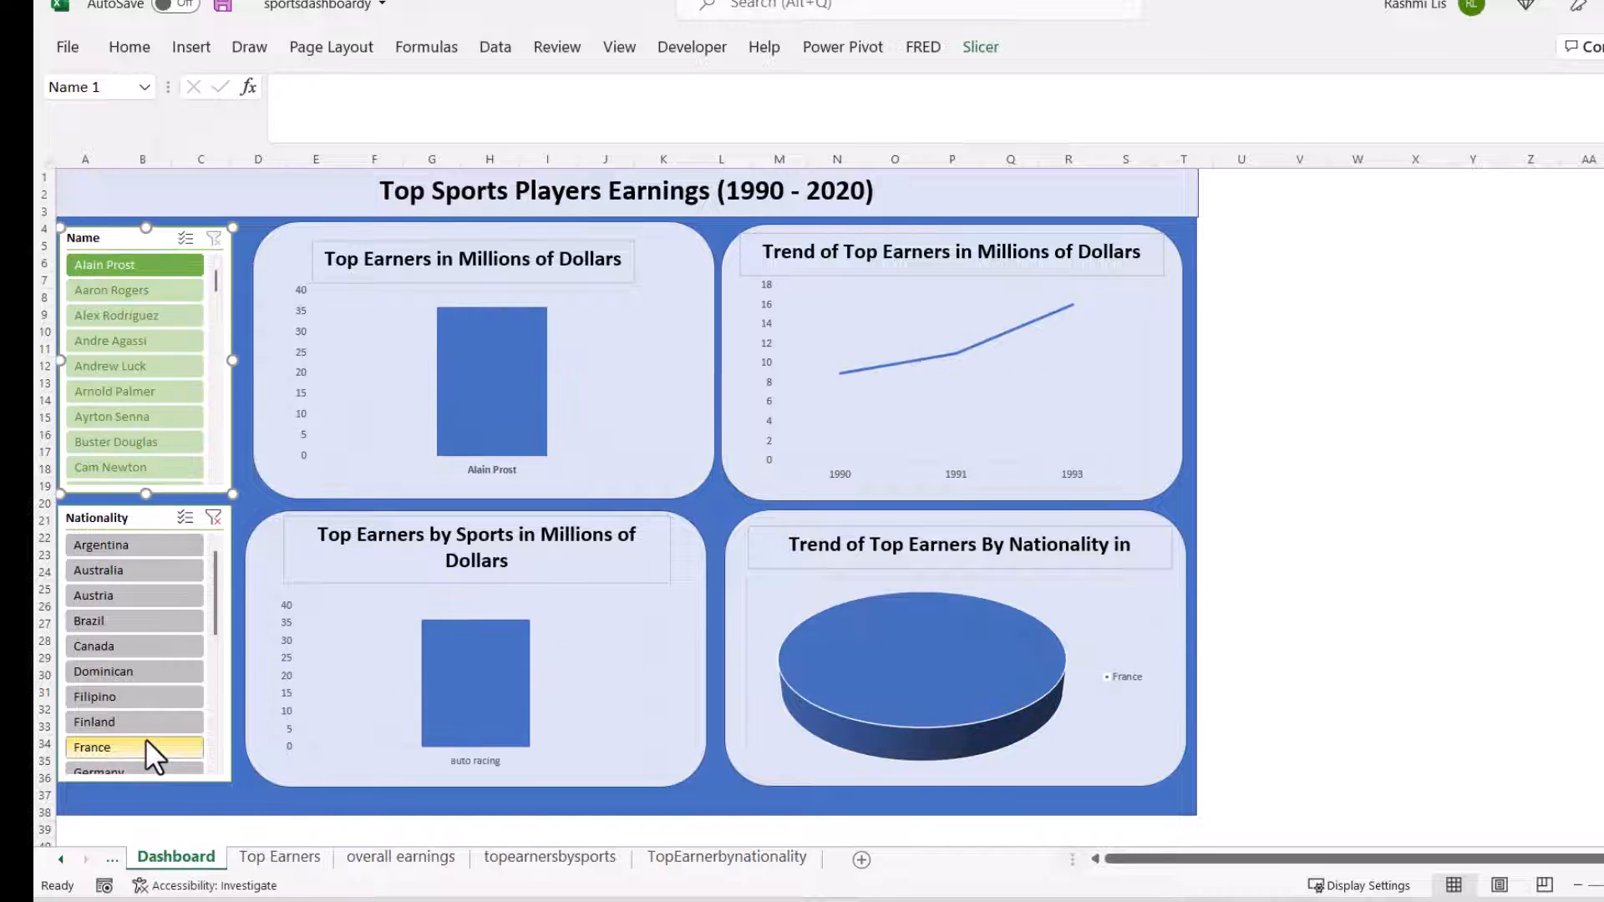